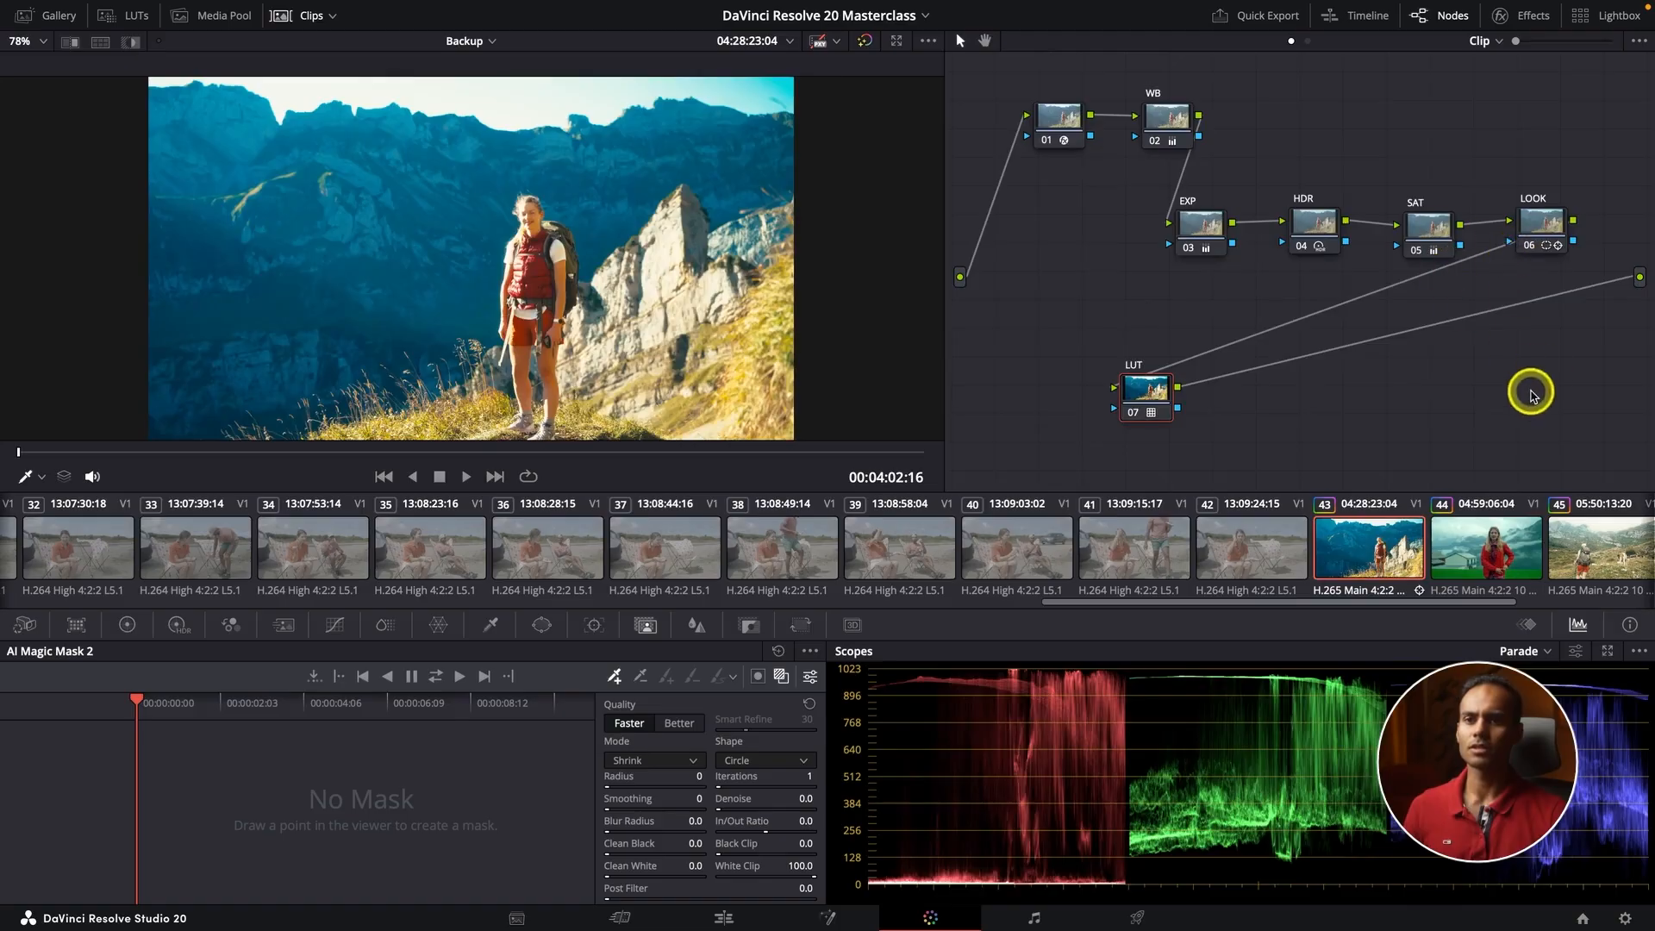
# Open clip 03, the woman in the orange shirt walking along the beach.
pyautogui.click(1445, 576)
pyautogui.scroll(-2, 1348, 423)
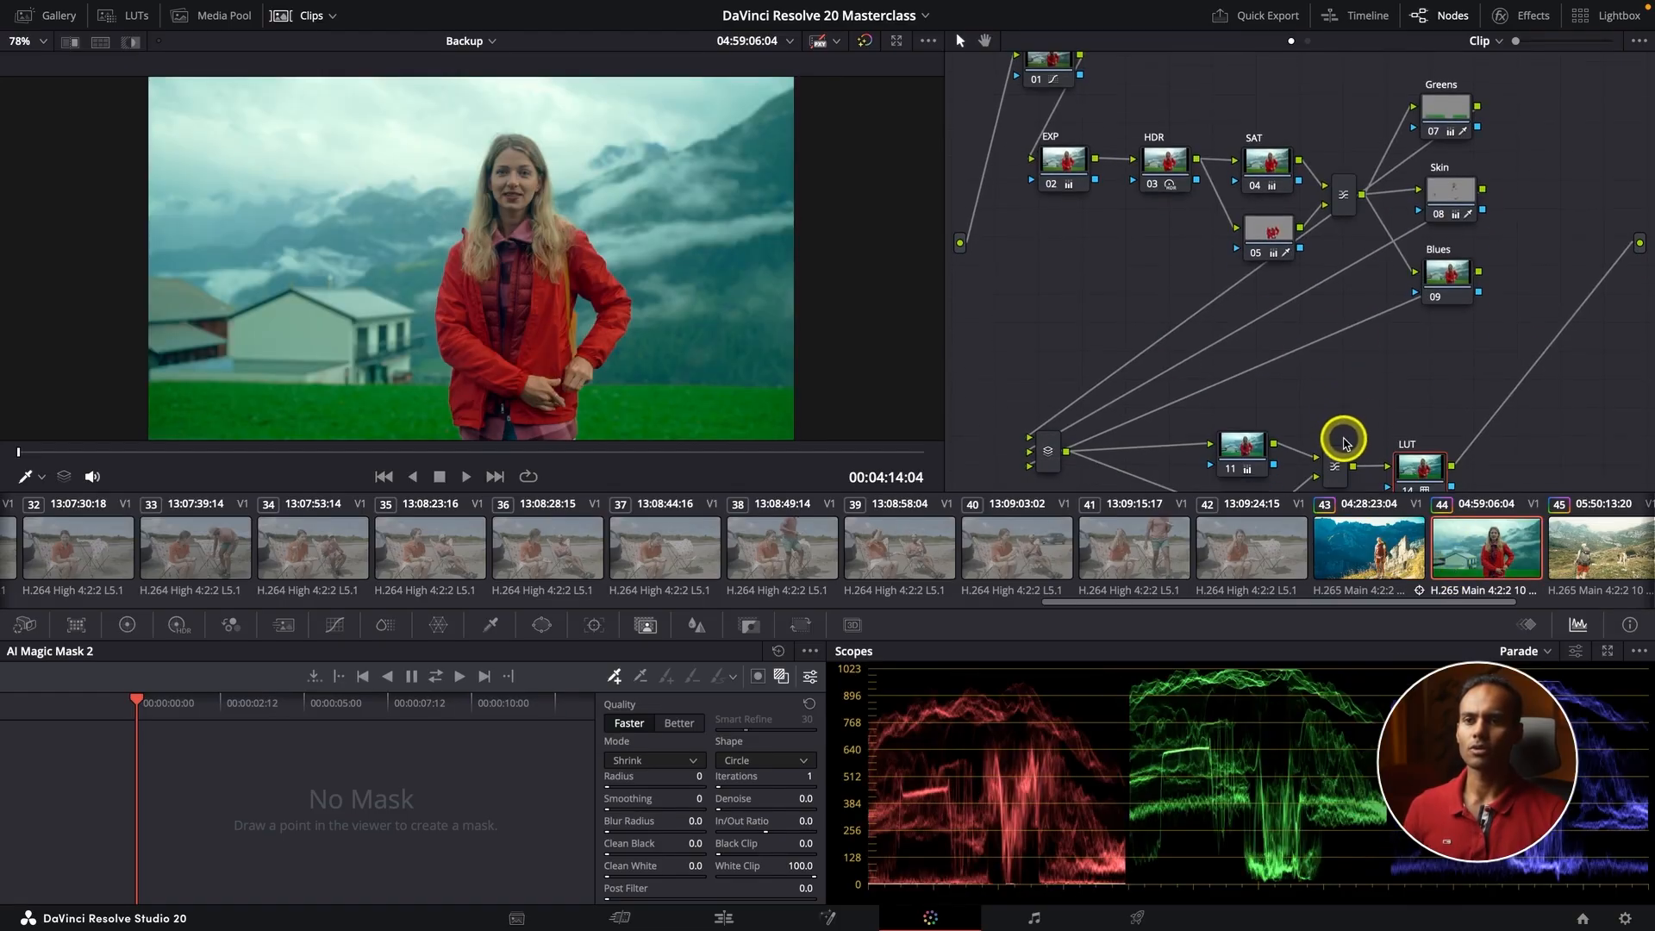
pyautogui.scroll(-1, 1345, 443)
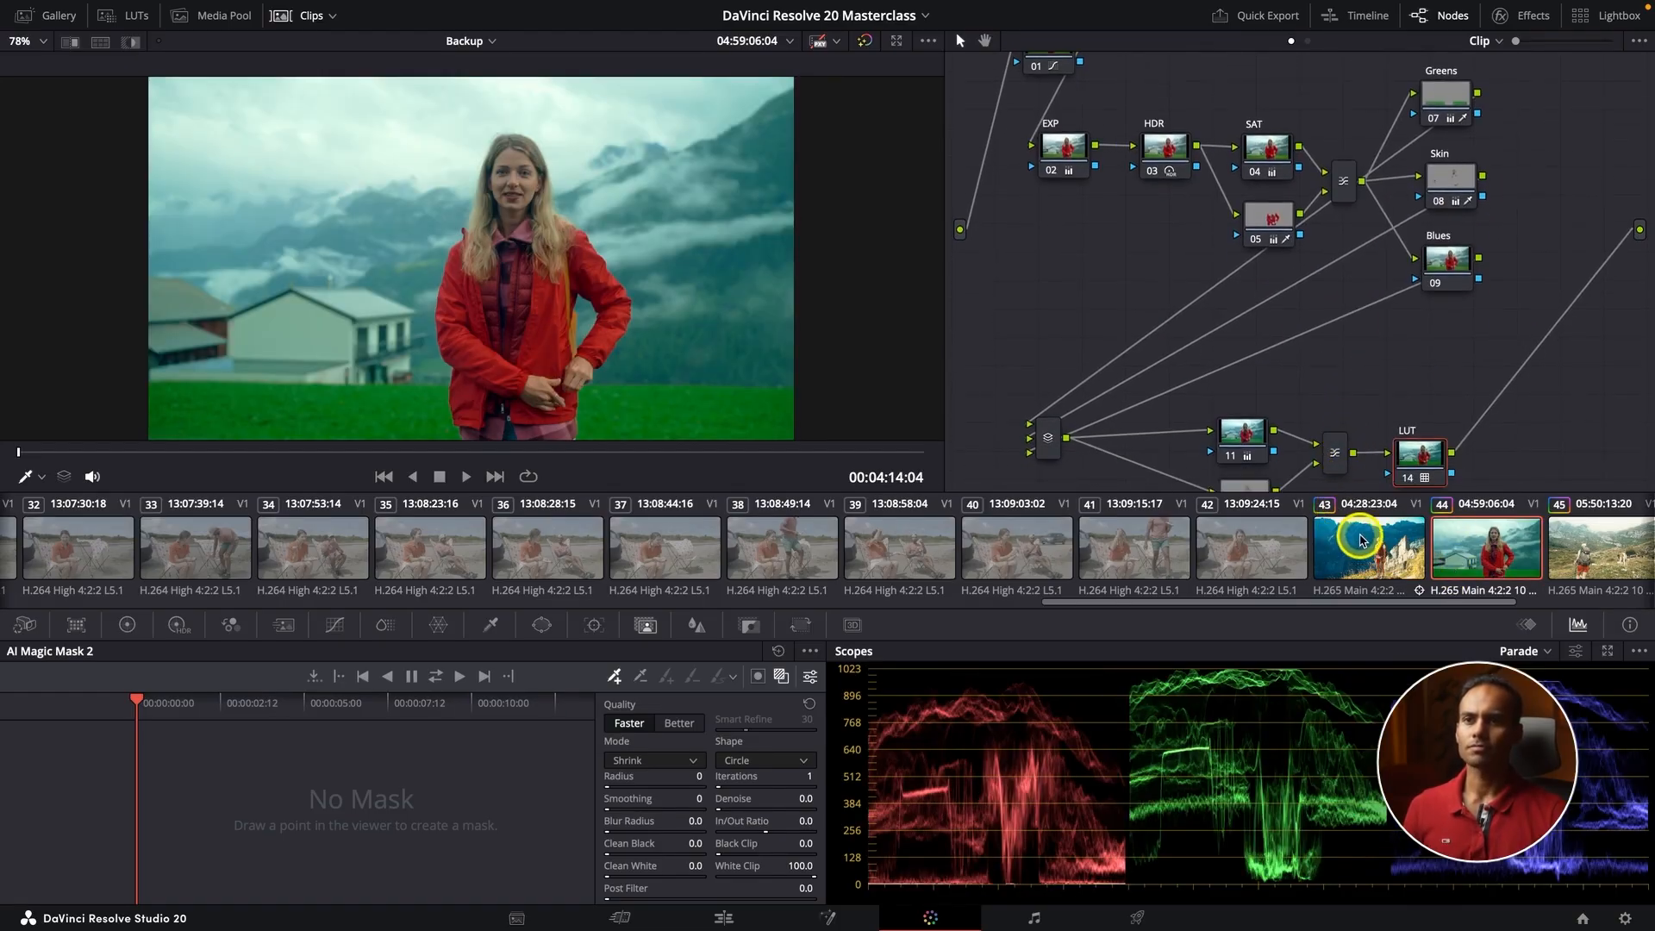
pyautogui.scroll(10, 1361, 541)
pyautogui.click(296, 552)
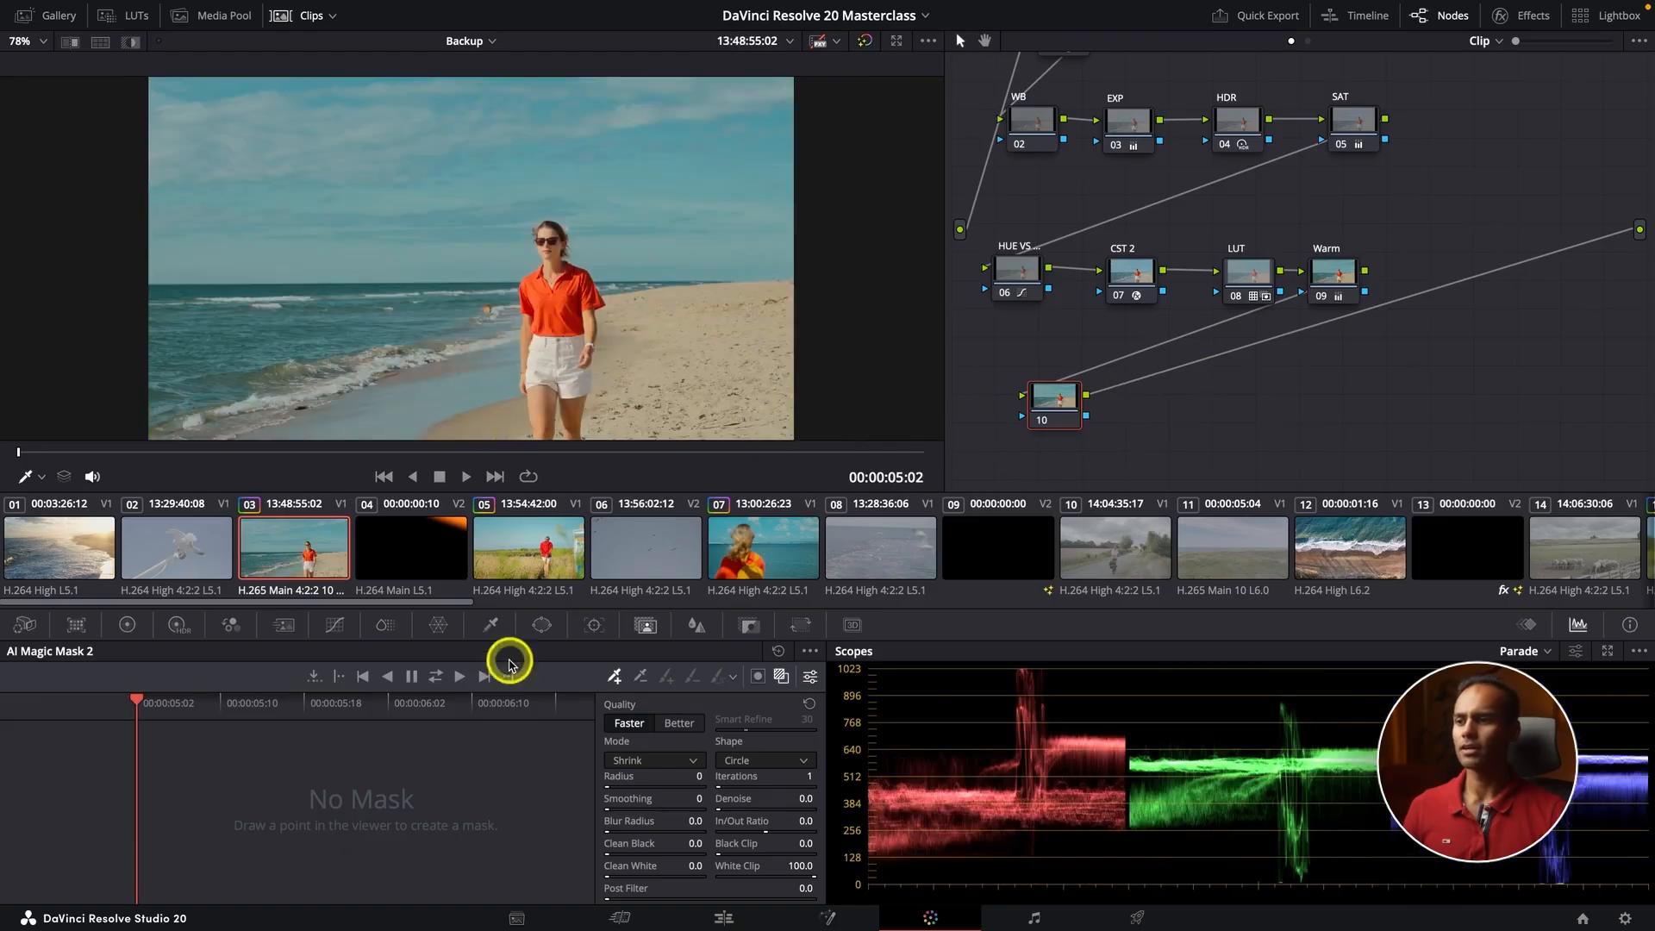
# Draw a curve window around the walking woman on node 10 at 00:00:06:01.
pyautogui.click(545, 628)
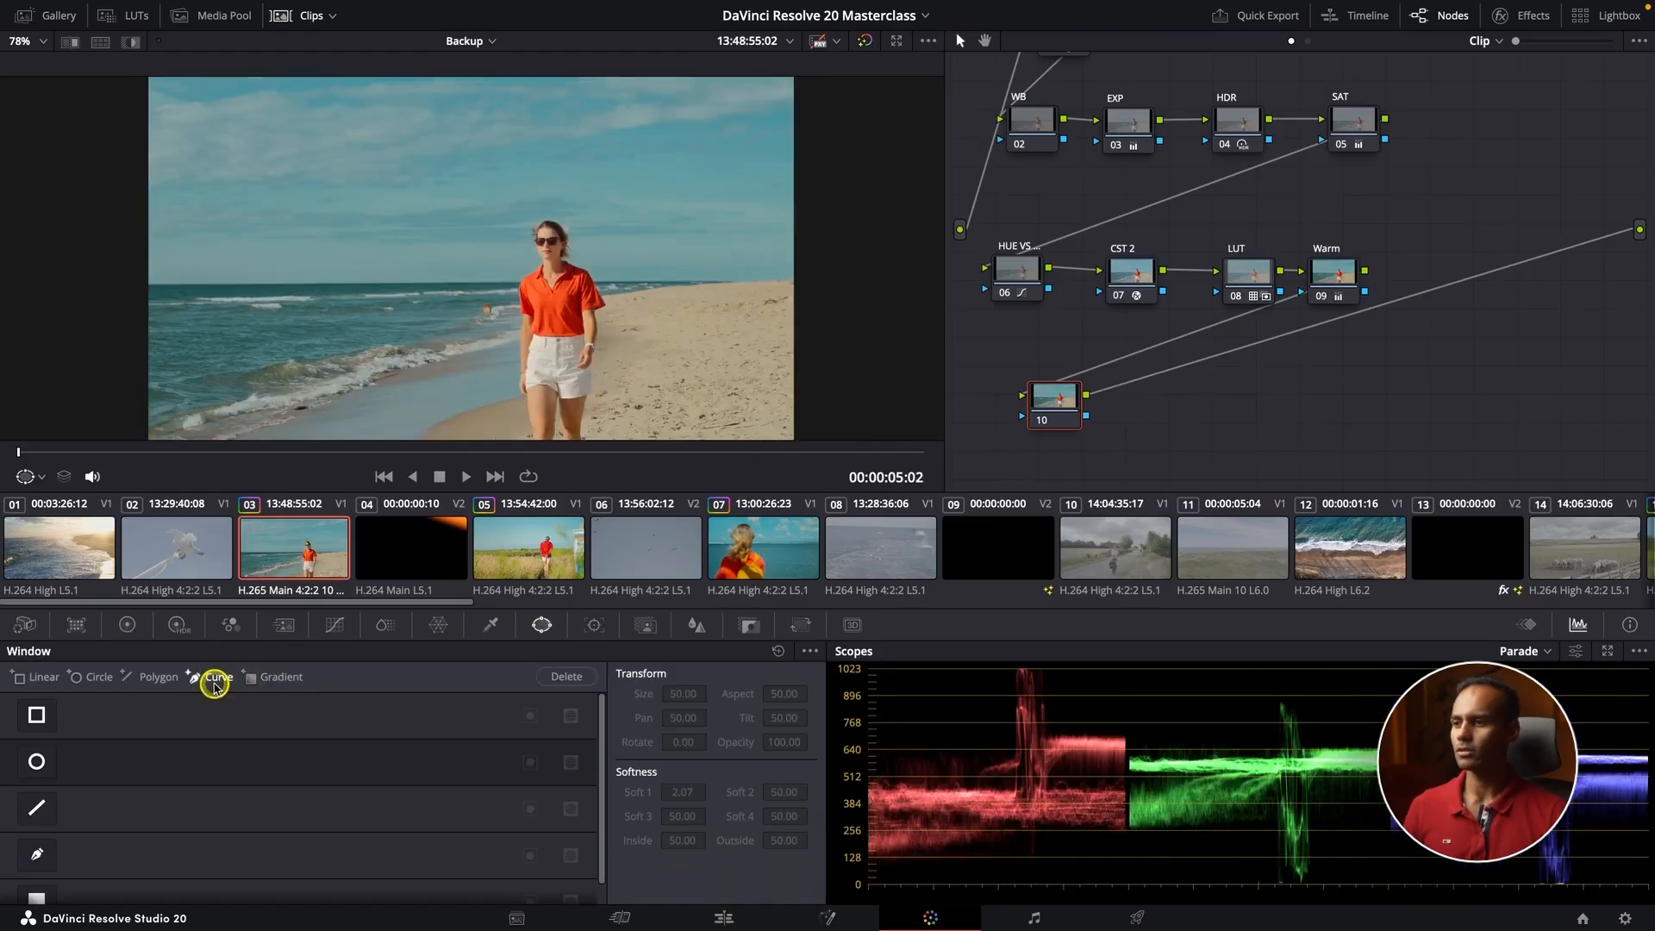
pyautogui.click(270, 677)
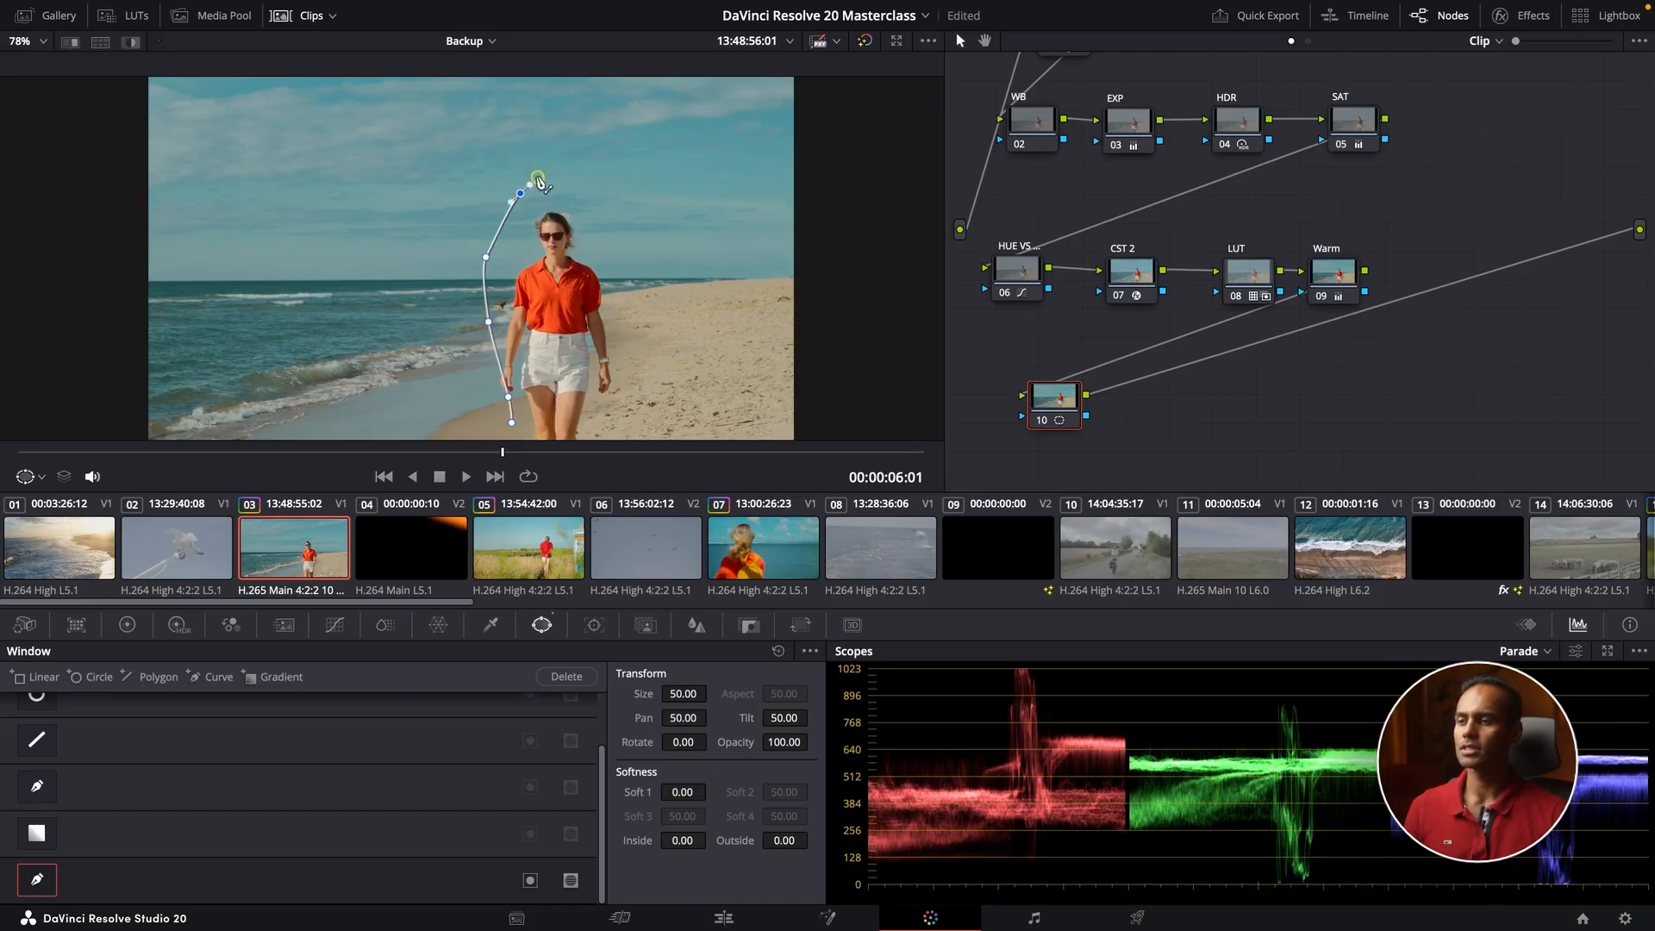
pyautogui.click(614, 328)
pyautogui.click(606, 394)
pyautogui.scroll(-2, 565, 425)
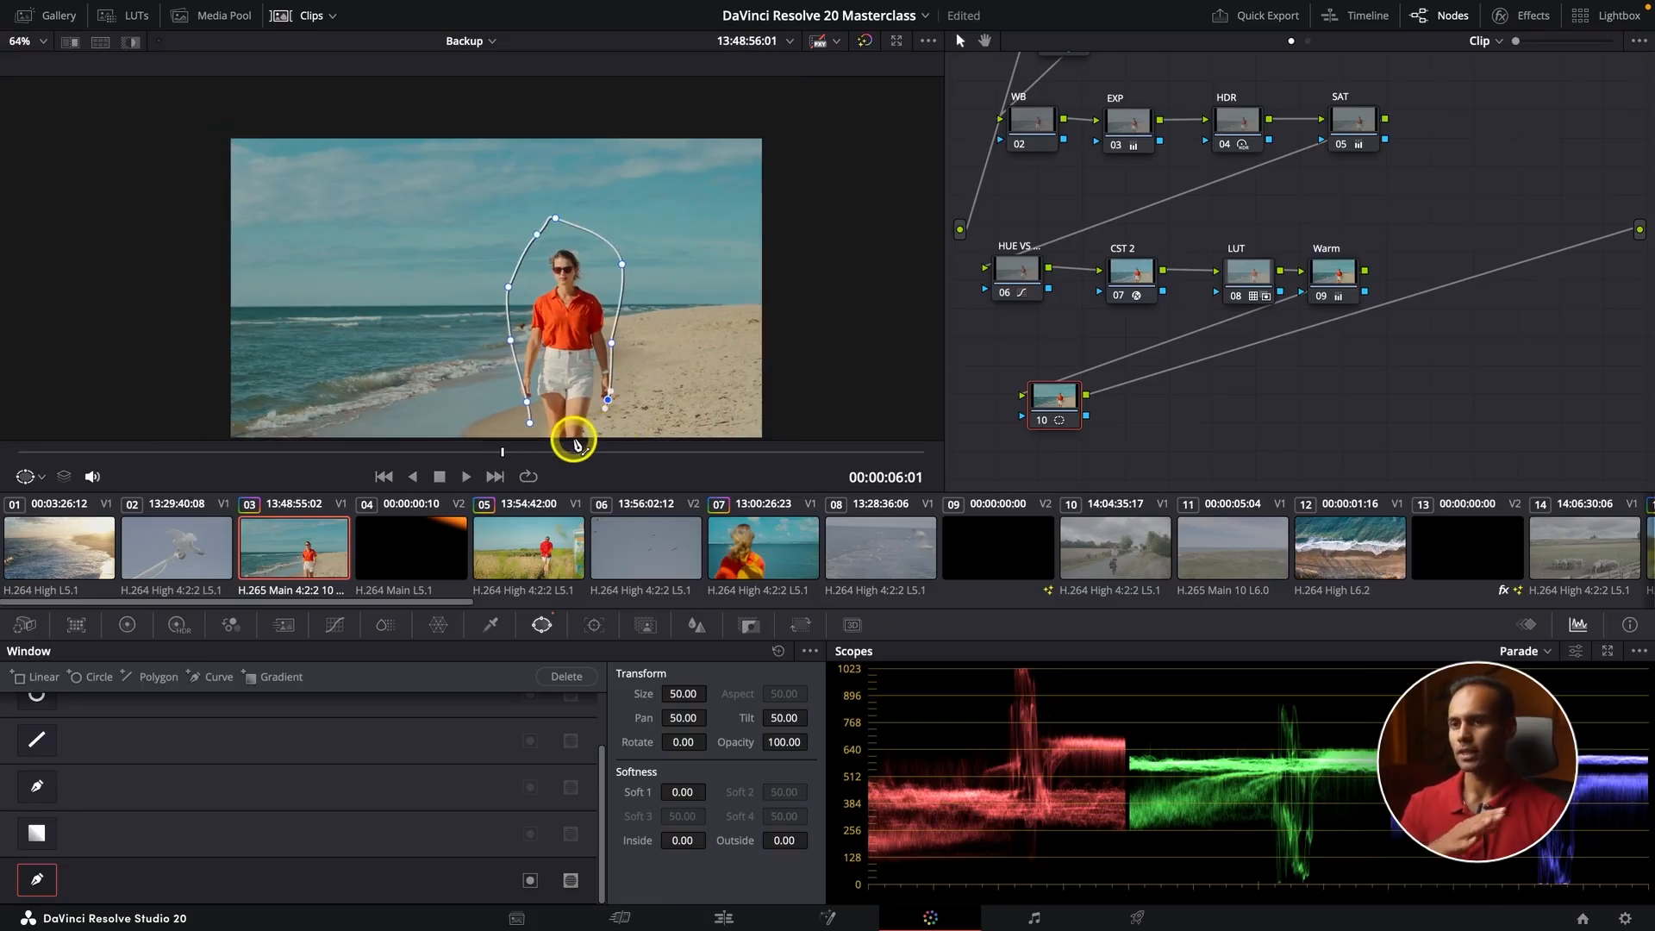
# Reset the grade of node 10 to remove the curve window.
pyautogui.rightClick(1055, 401)
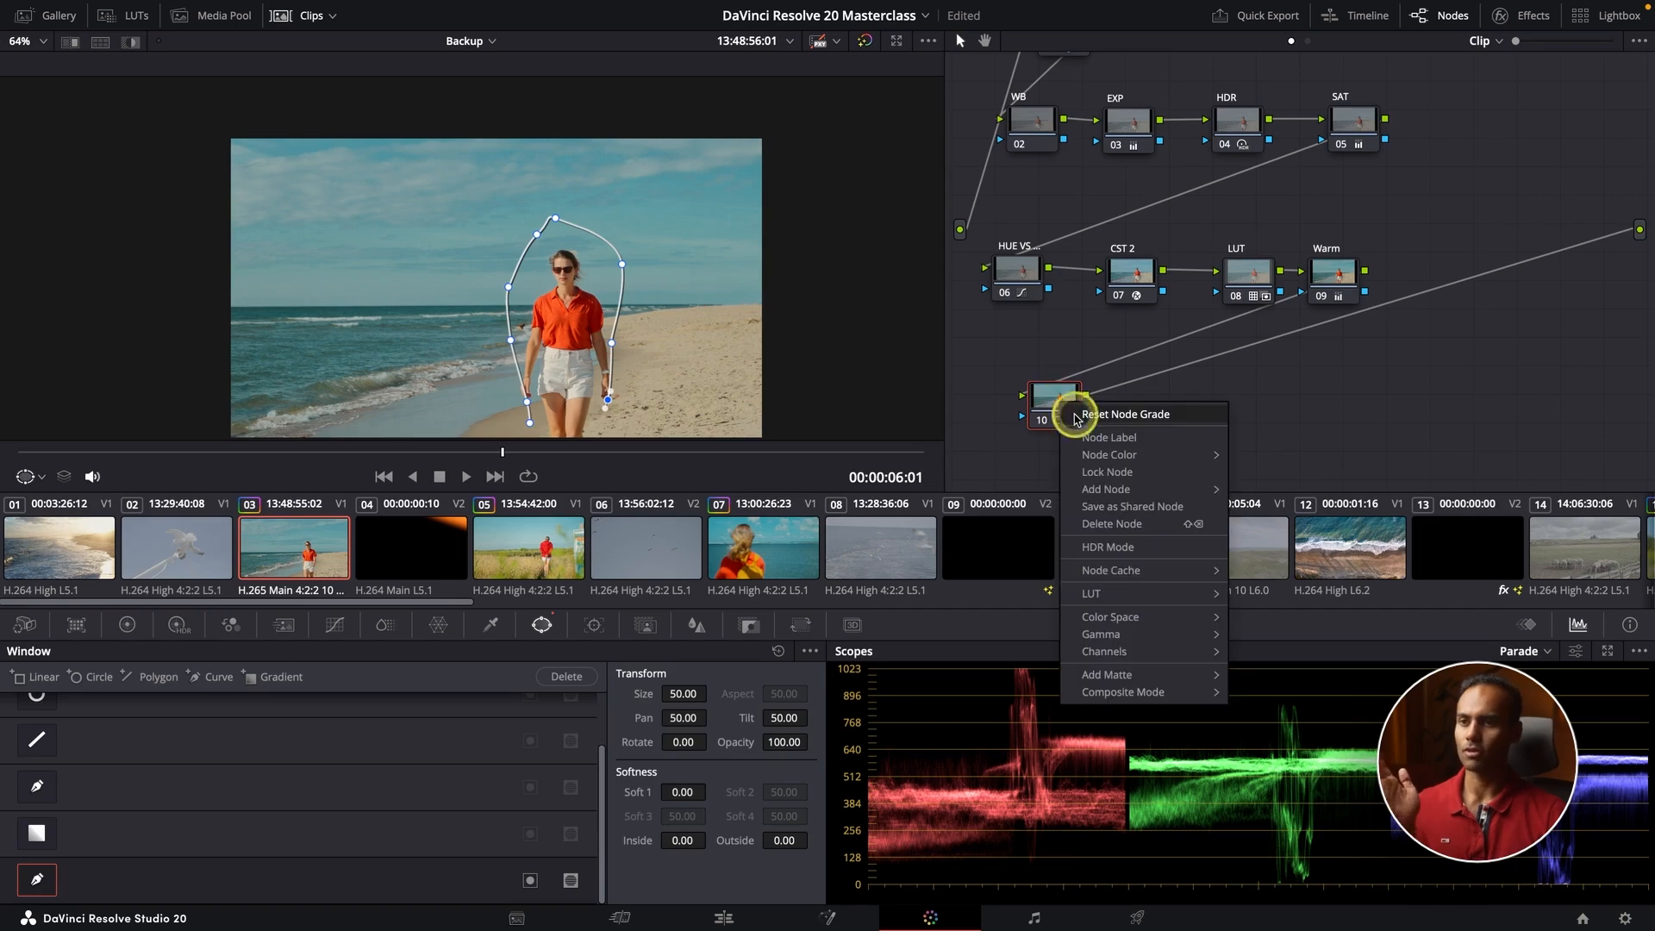
pyautogui.click(1093, 412)
pyautogui.scroll(2, 377, 370)
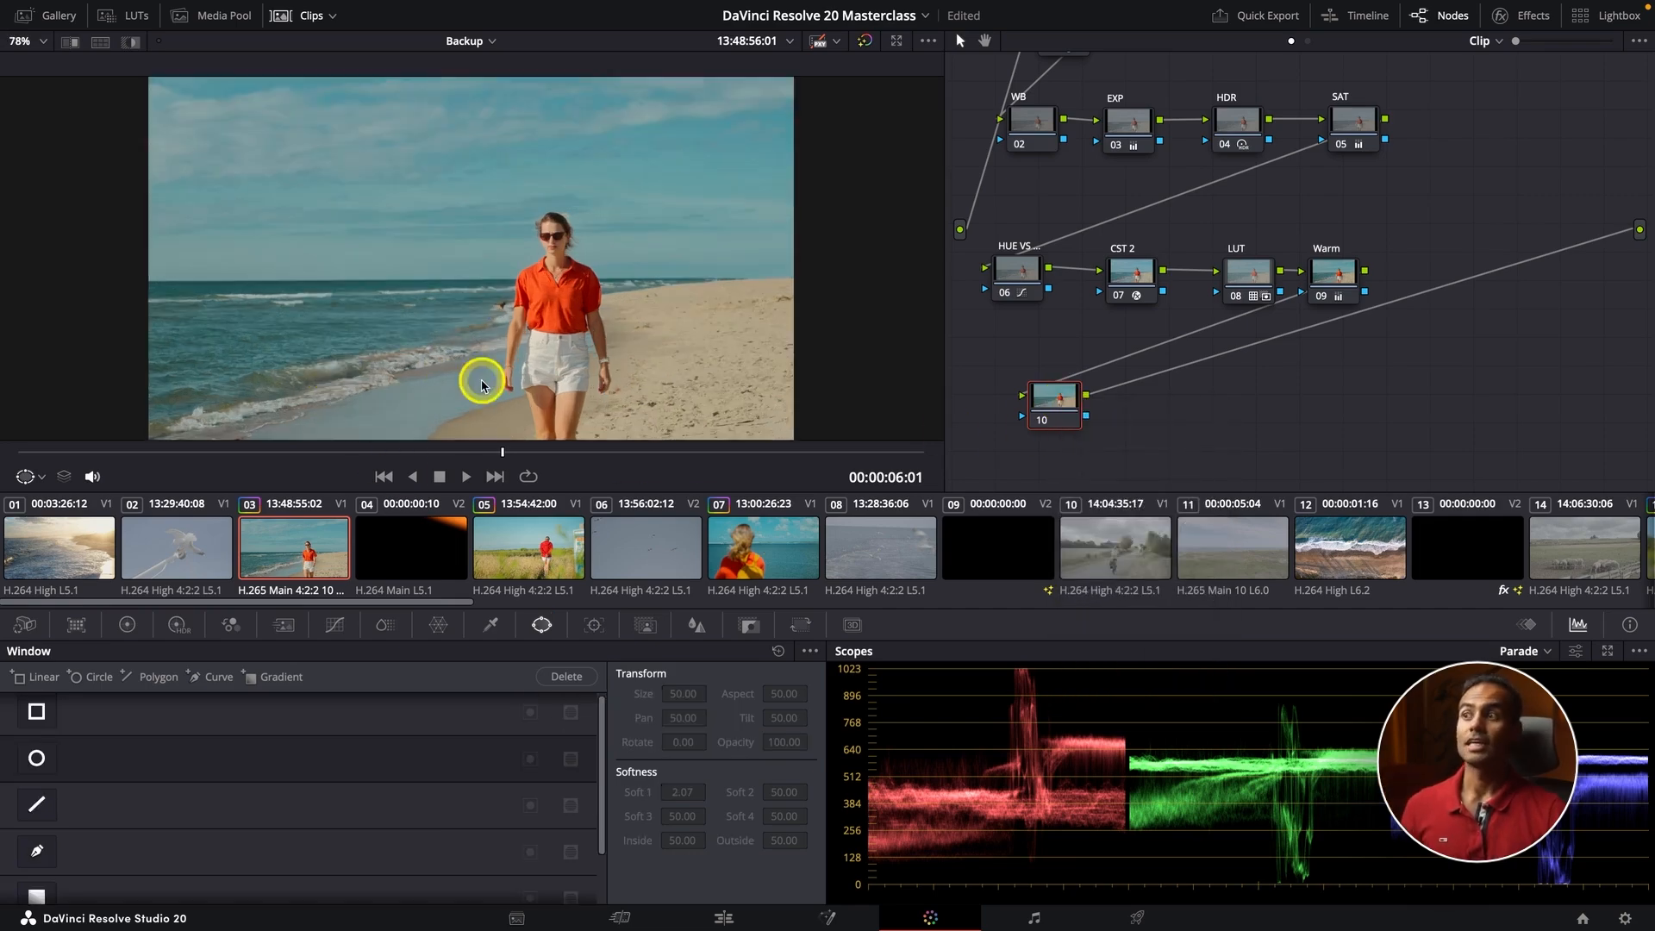
# Hide the clip thumbnails and start an AI Magic Mask on node 10 with a point on the woman's sunglasses.
pyautogui.click(278, 17)
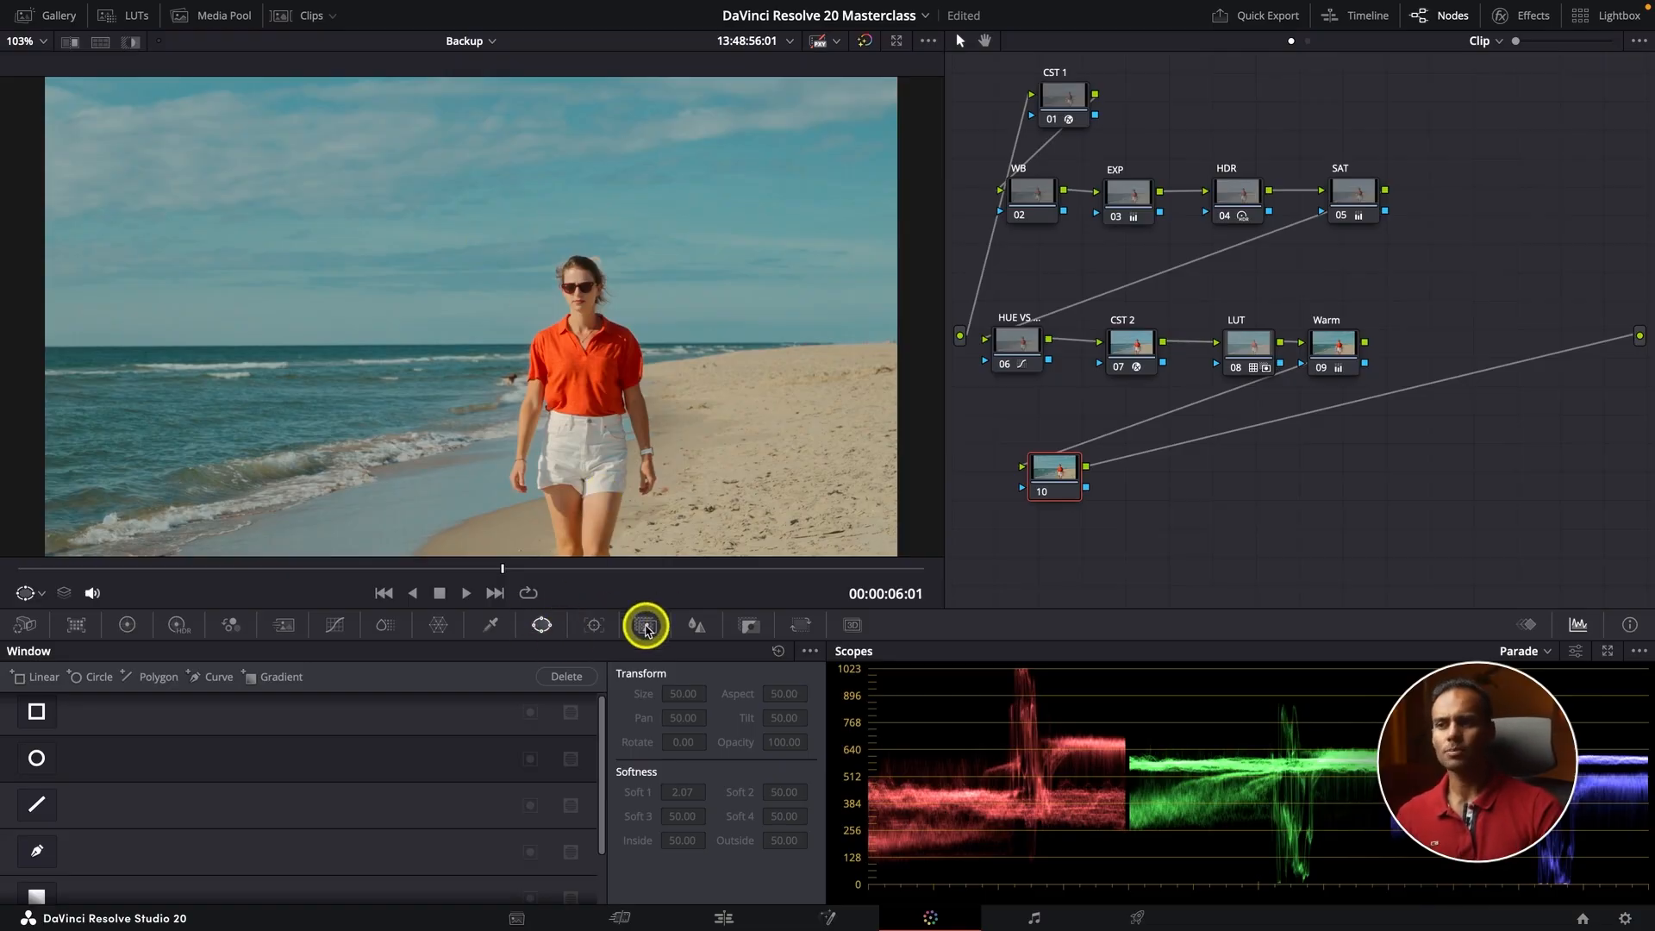
pyautogui.click(654, 632)
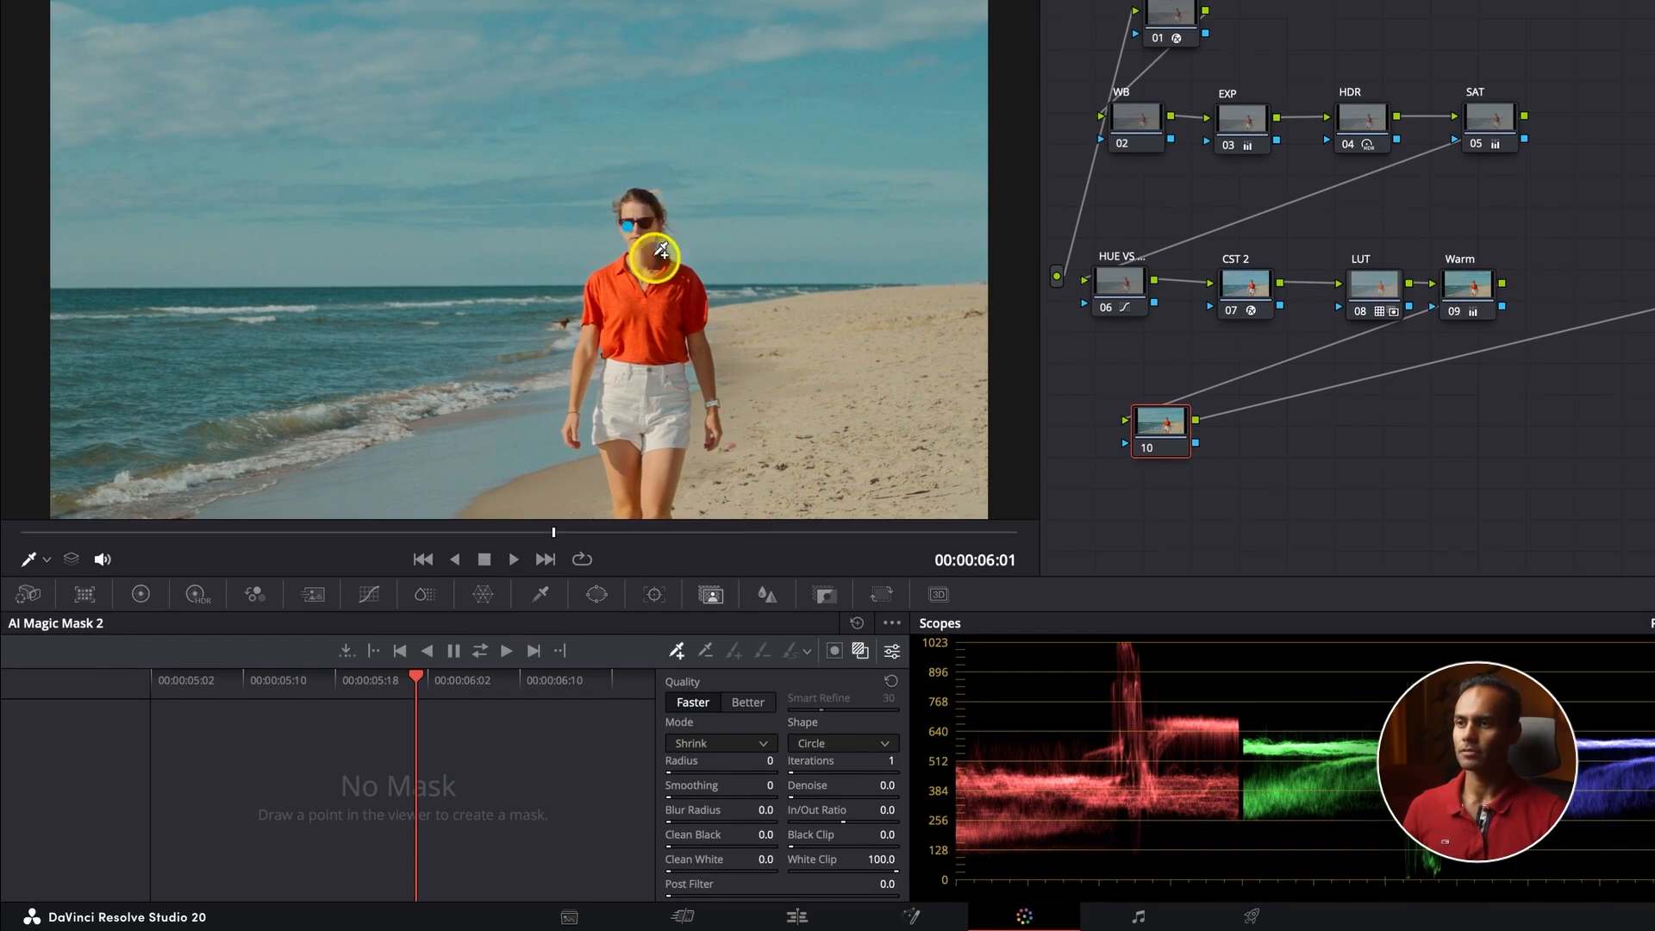
pyautogui.click(661, 252)
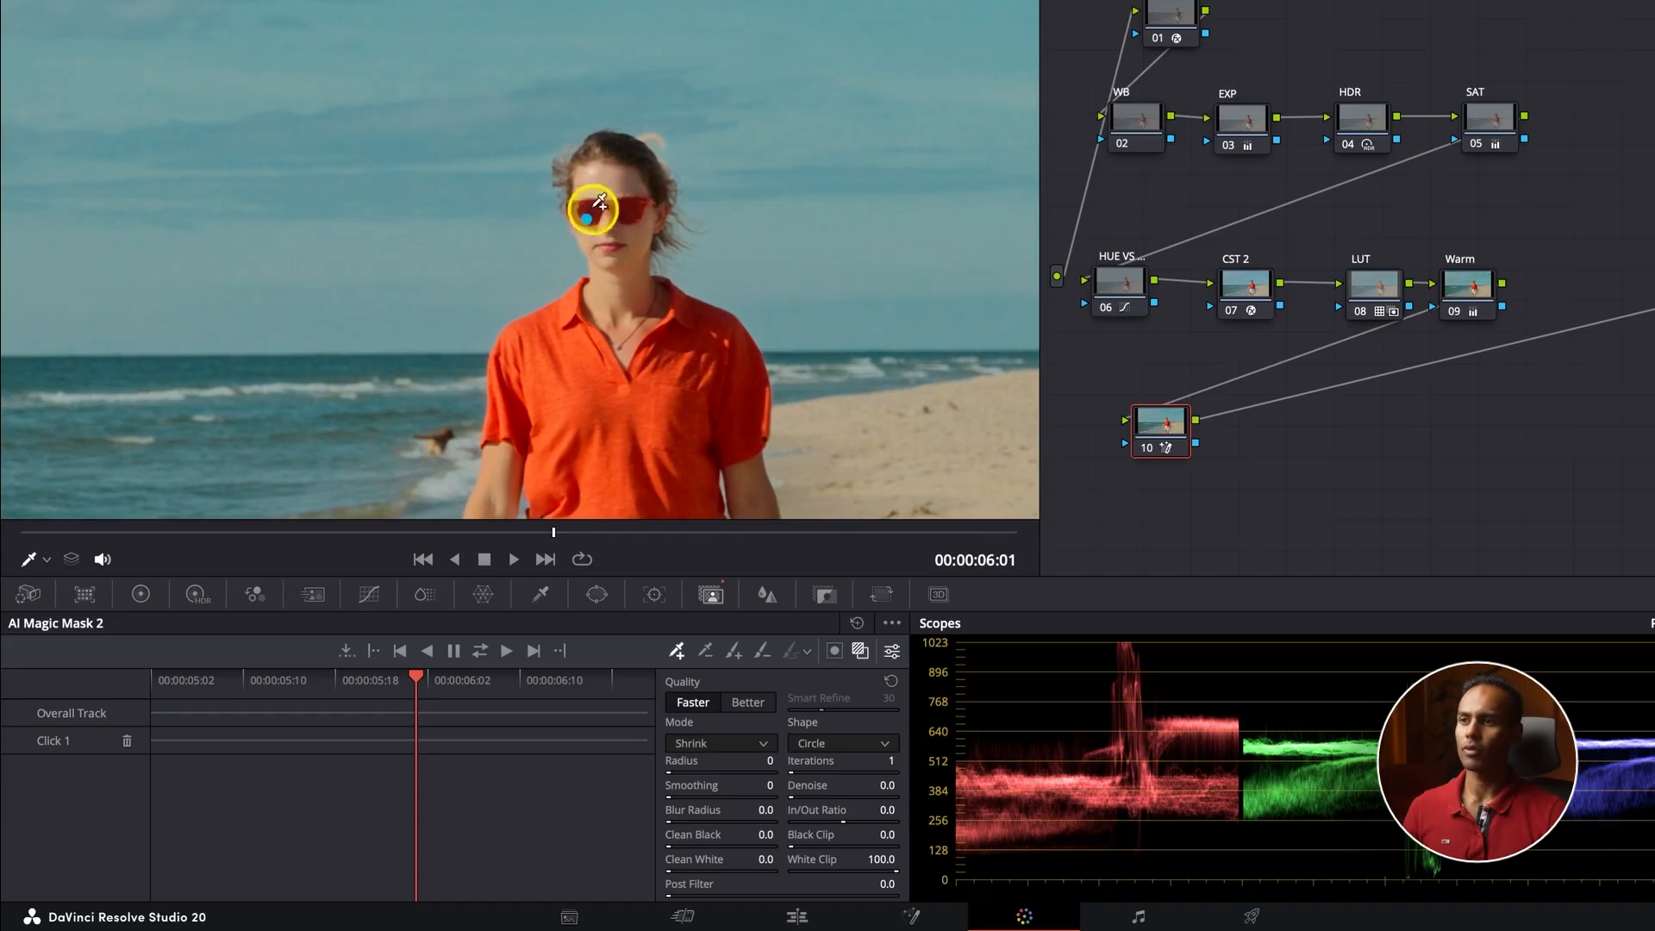
# Add mask points on the woman's forehead and on the hair at the top of her head.
pyautogui.scroll(10, 608, 216)
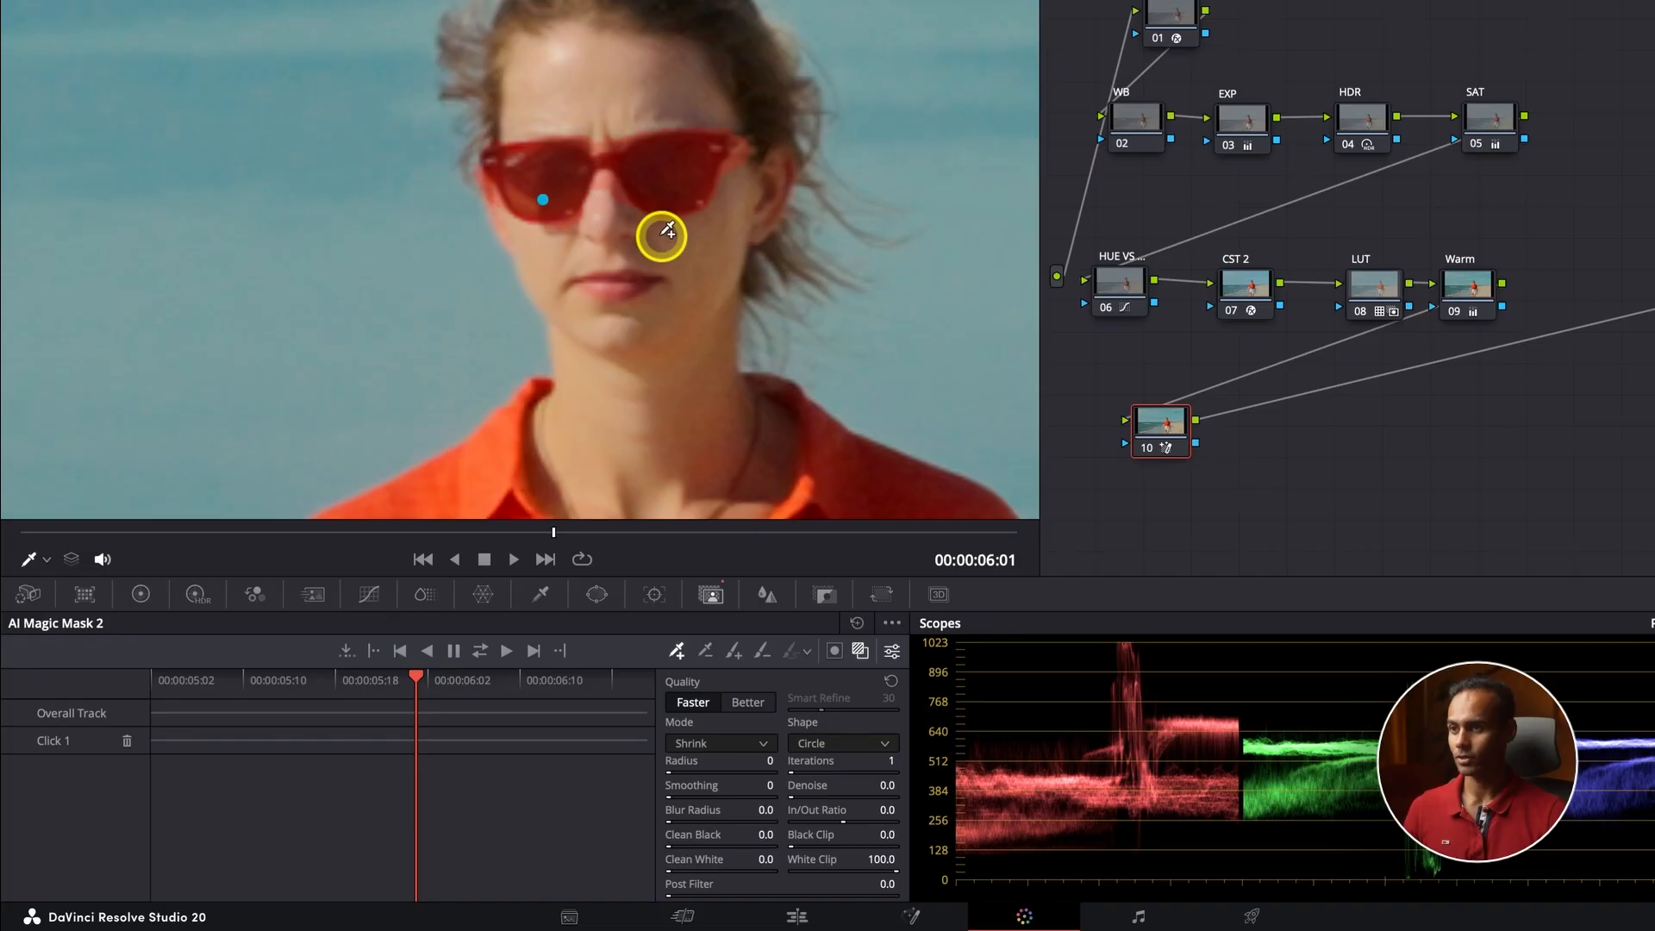
pyautogui.click(598, 69)
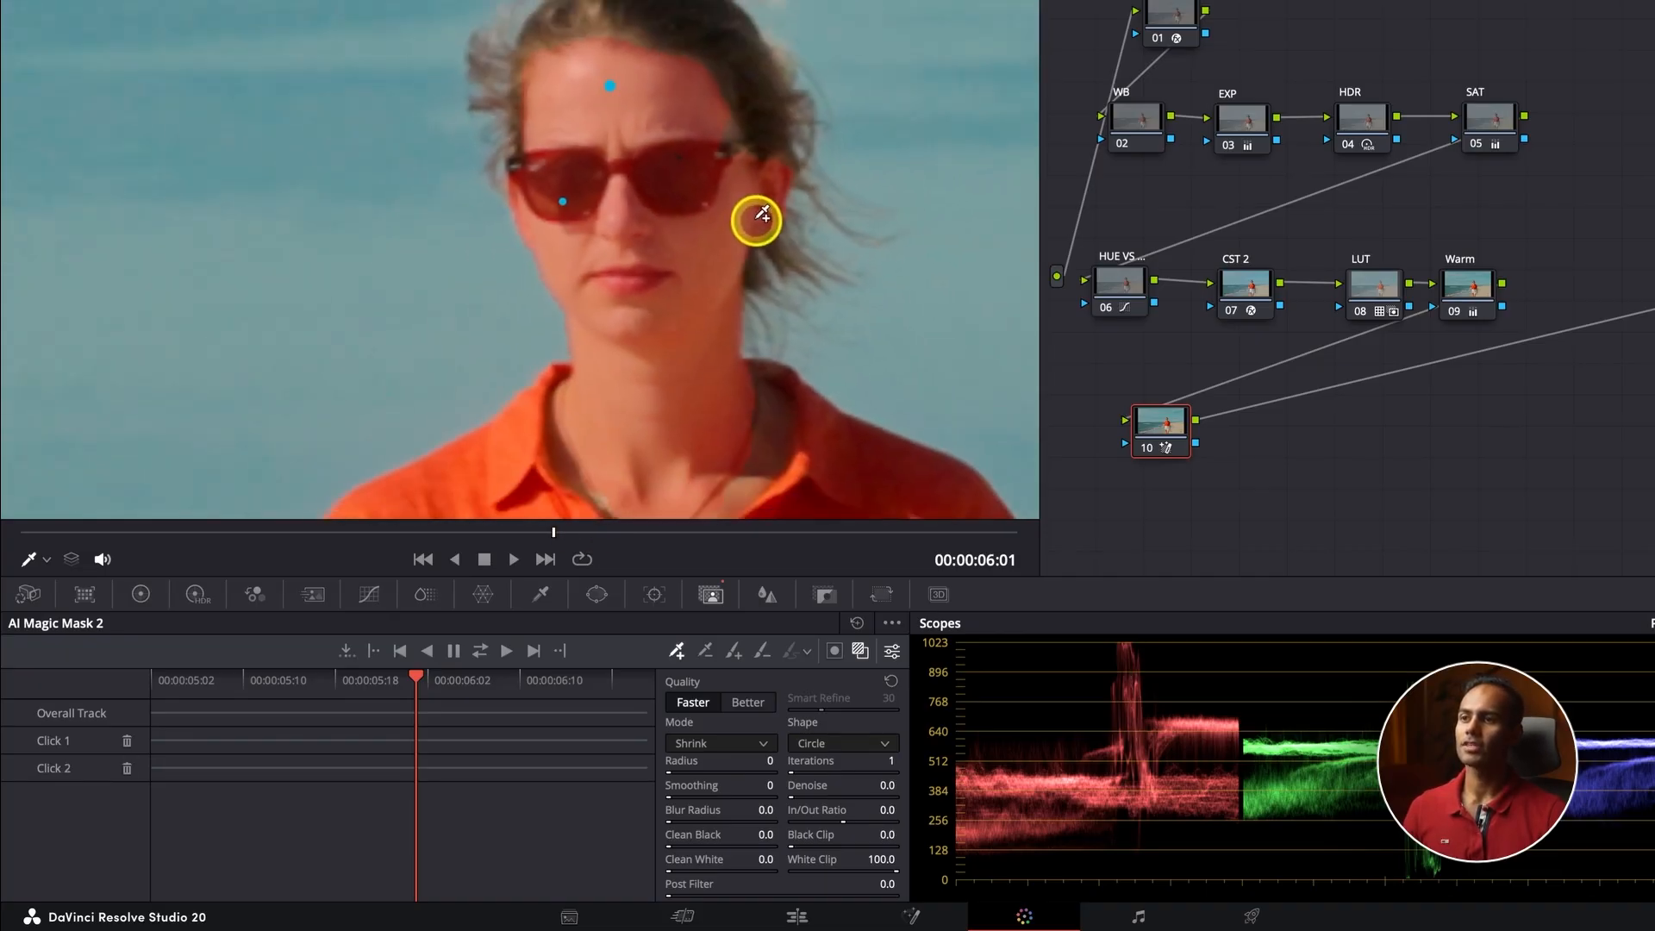
pyautogui.scroll(-1, 669, 429)
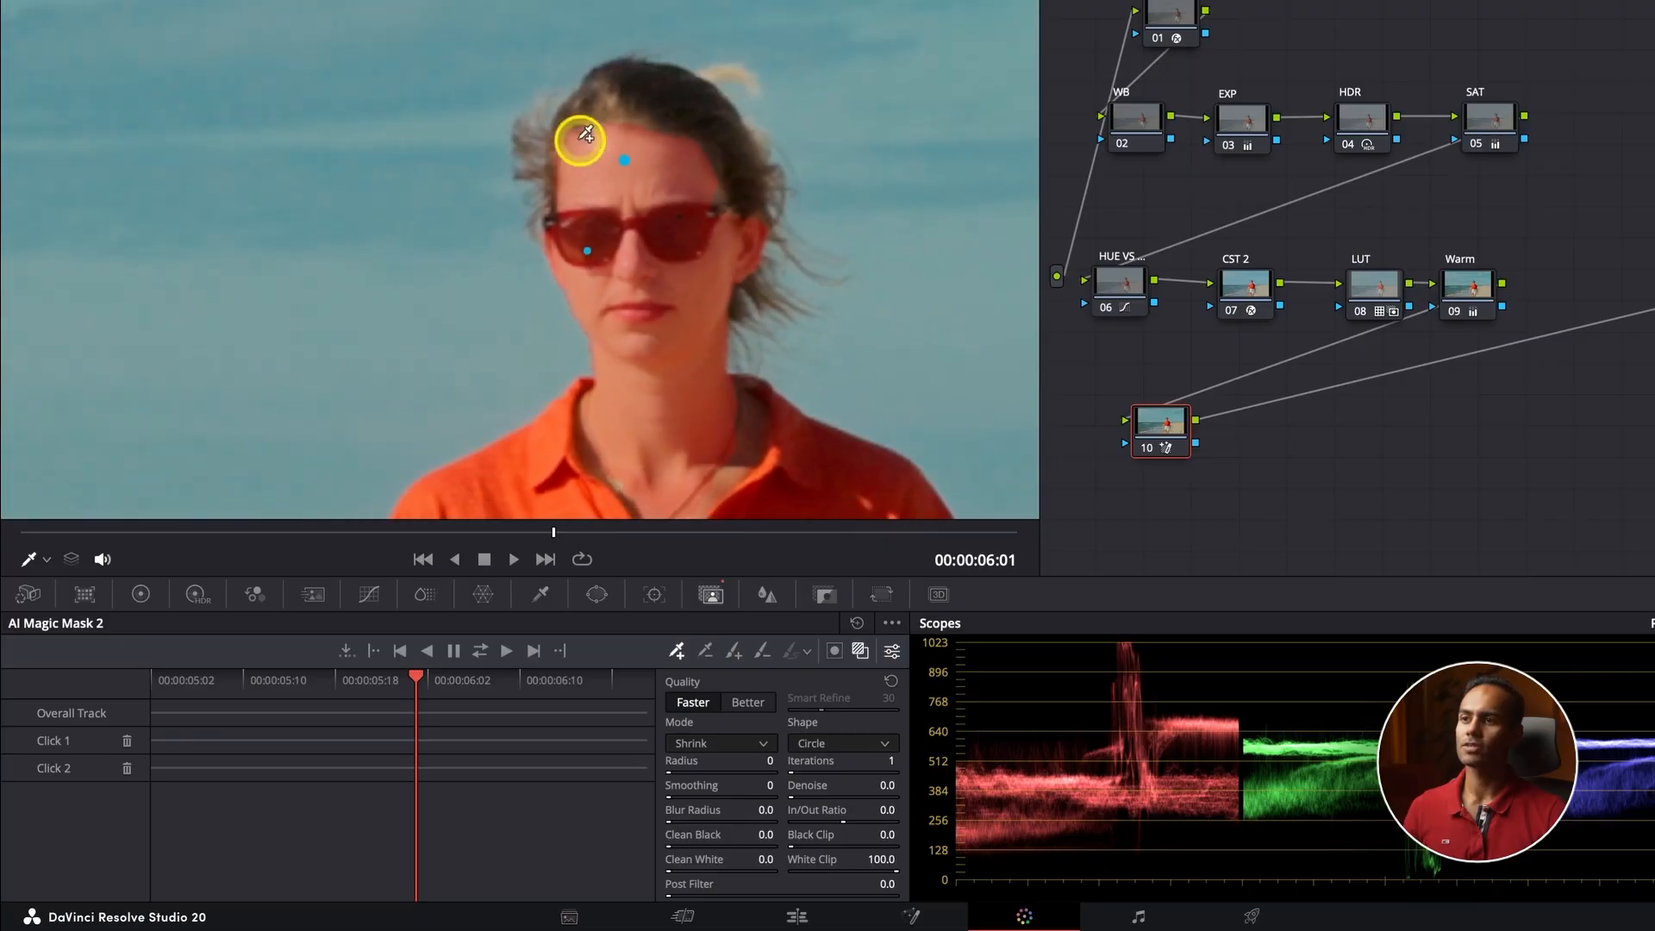
pyautogui.click(657, 81)
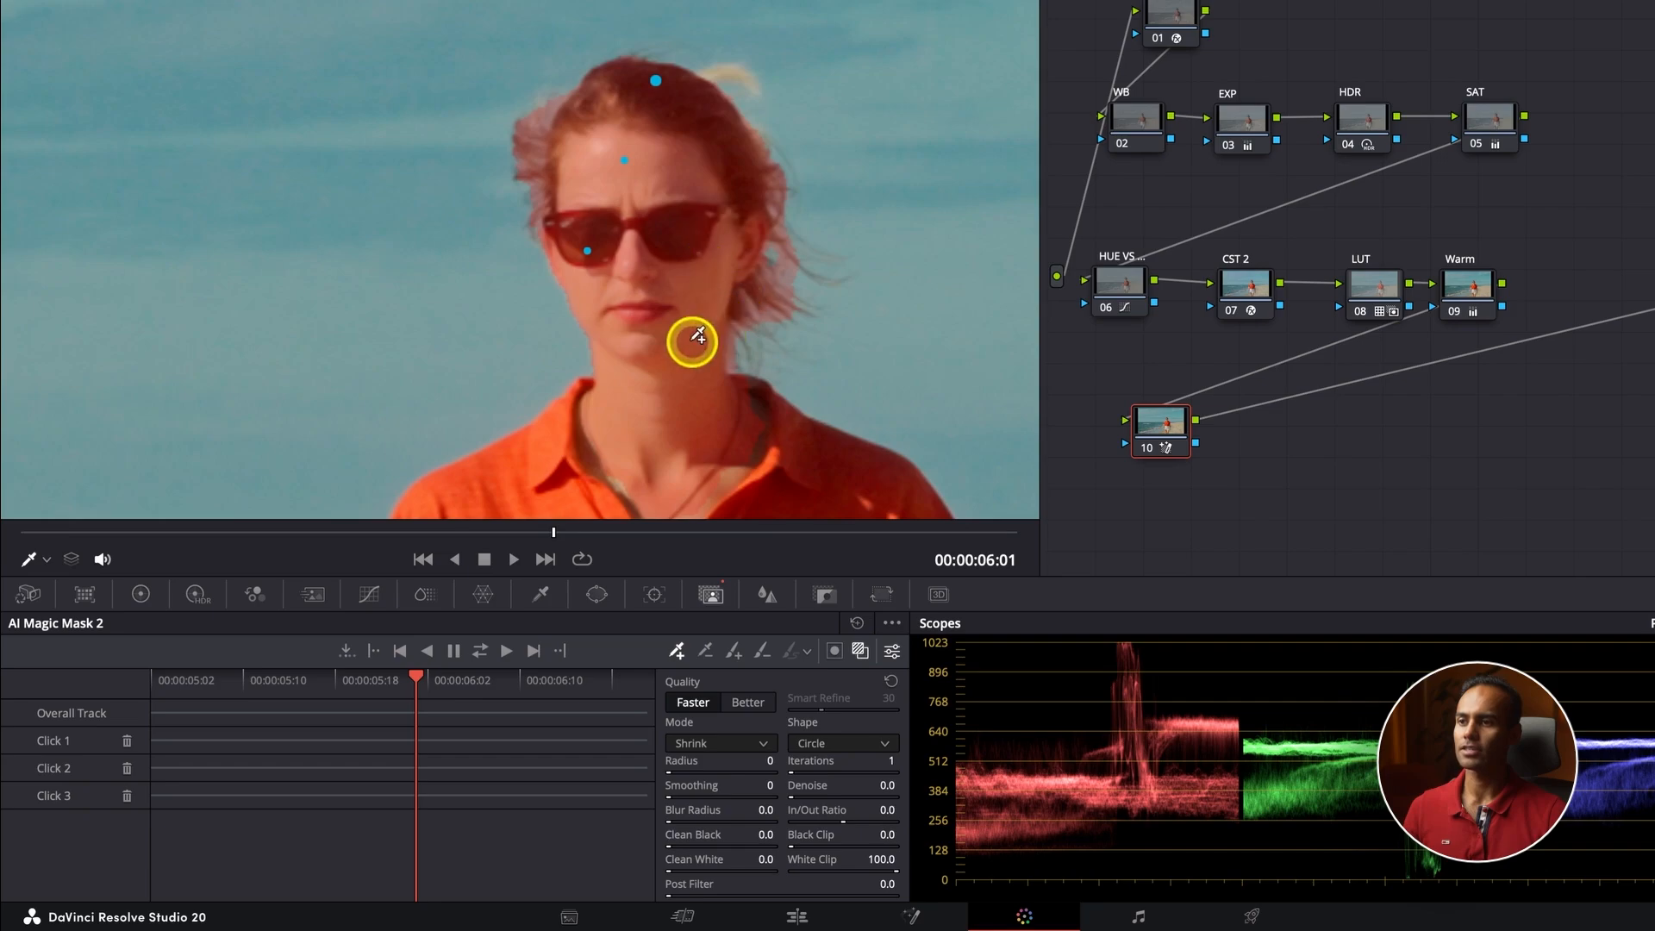
# Add a mask point on the bare skin at the shirt's neckline, below the necklace.
pyautogui.scroll(-1, 694, 337)
pyautogui.scroll(-1, 694, 338)
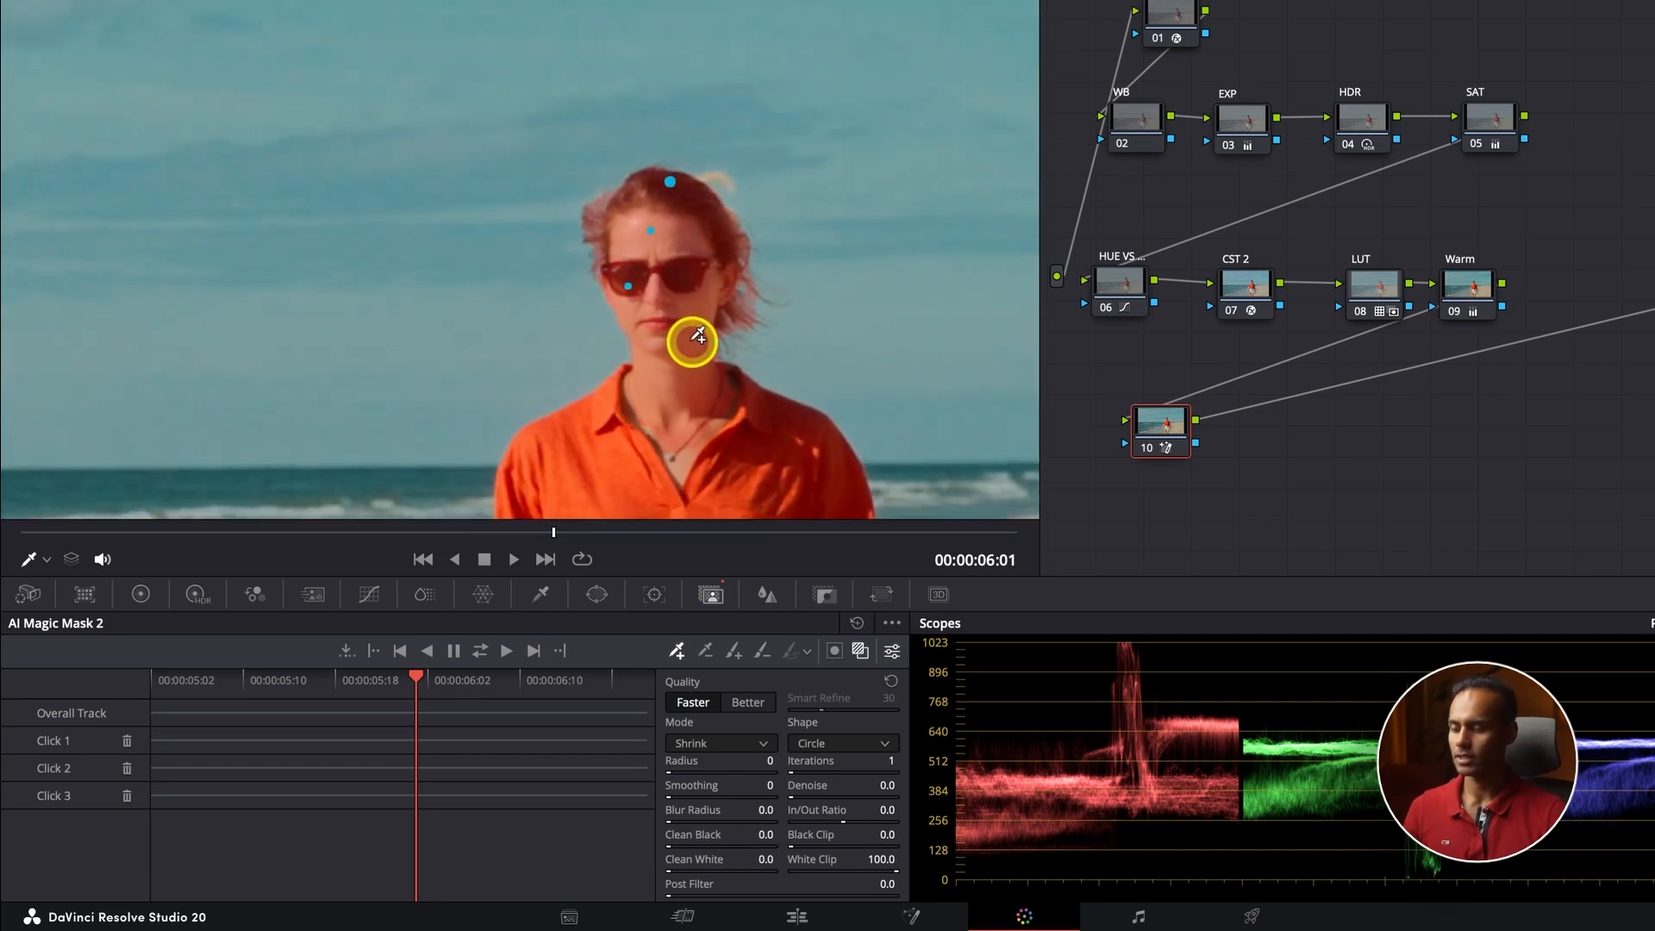
pyautogui.scroll(-1, 694, 338)
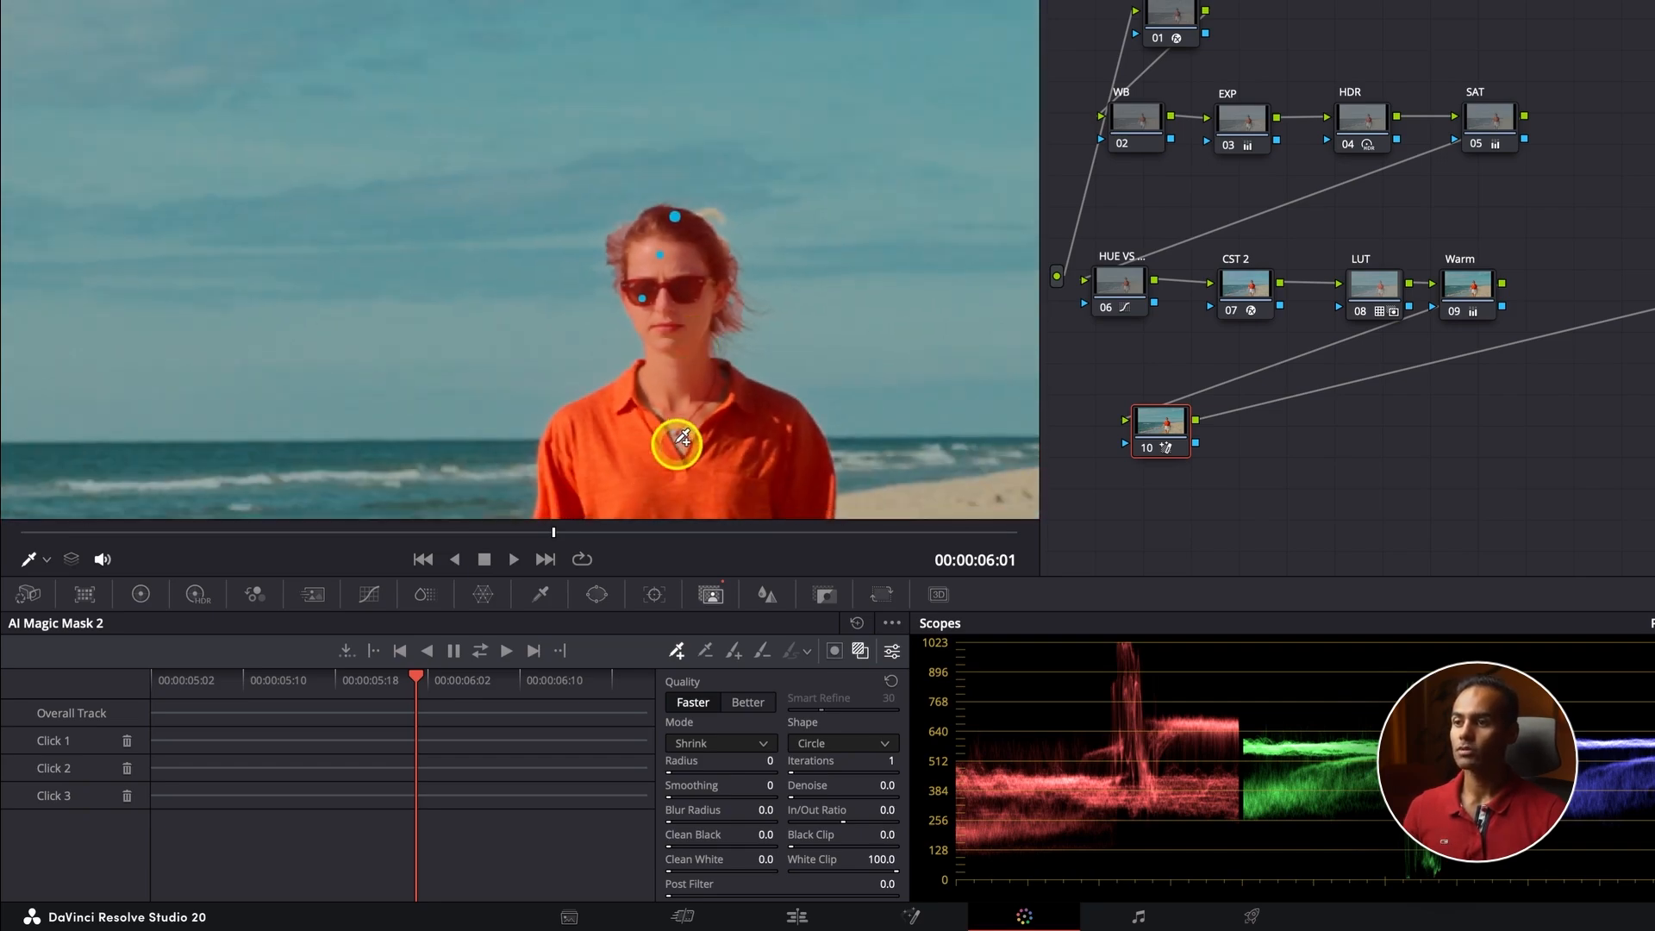
pyautogui.scroll(2, 686, 437)
pyautogui.click(696, 438)
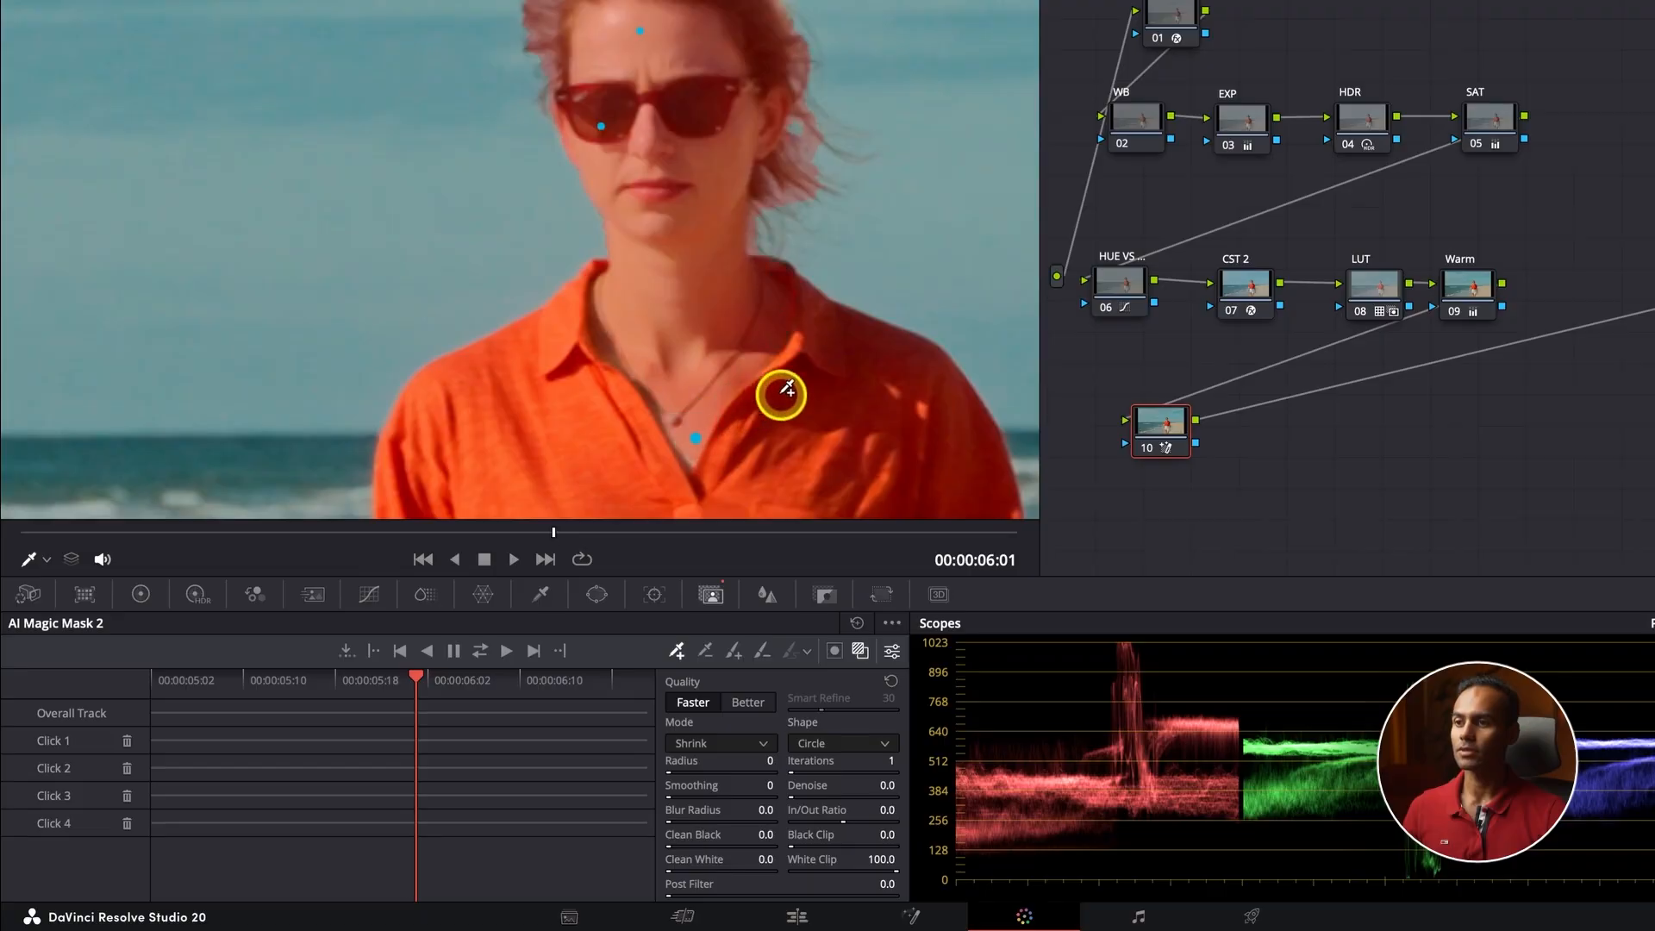
pyautogui.scroll(1, 690, 322)
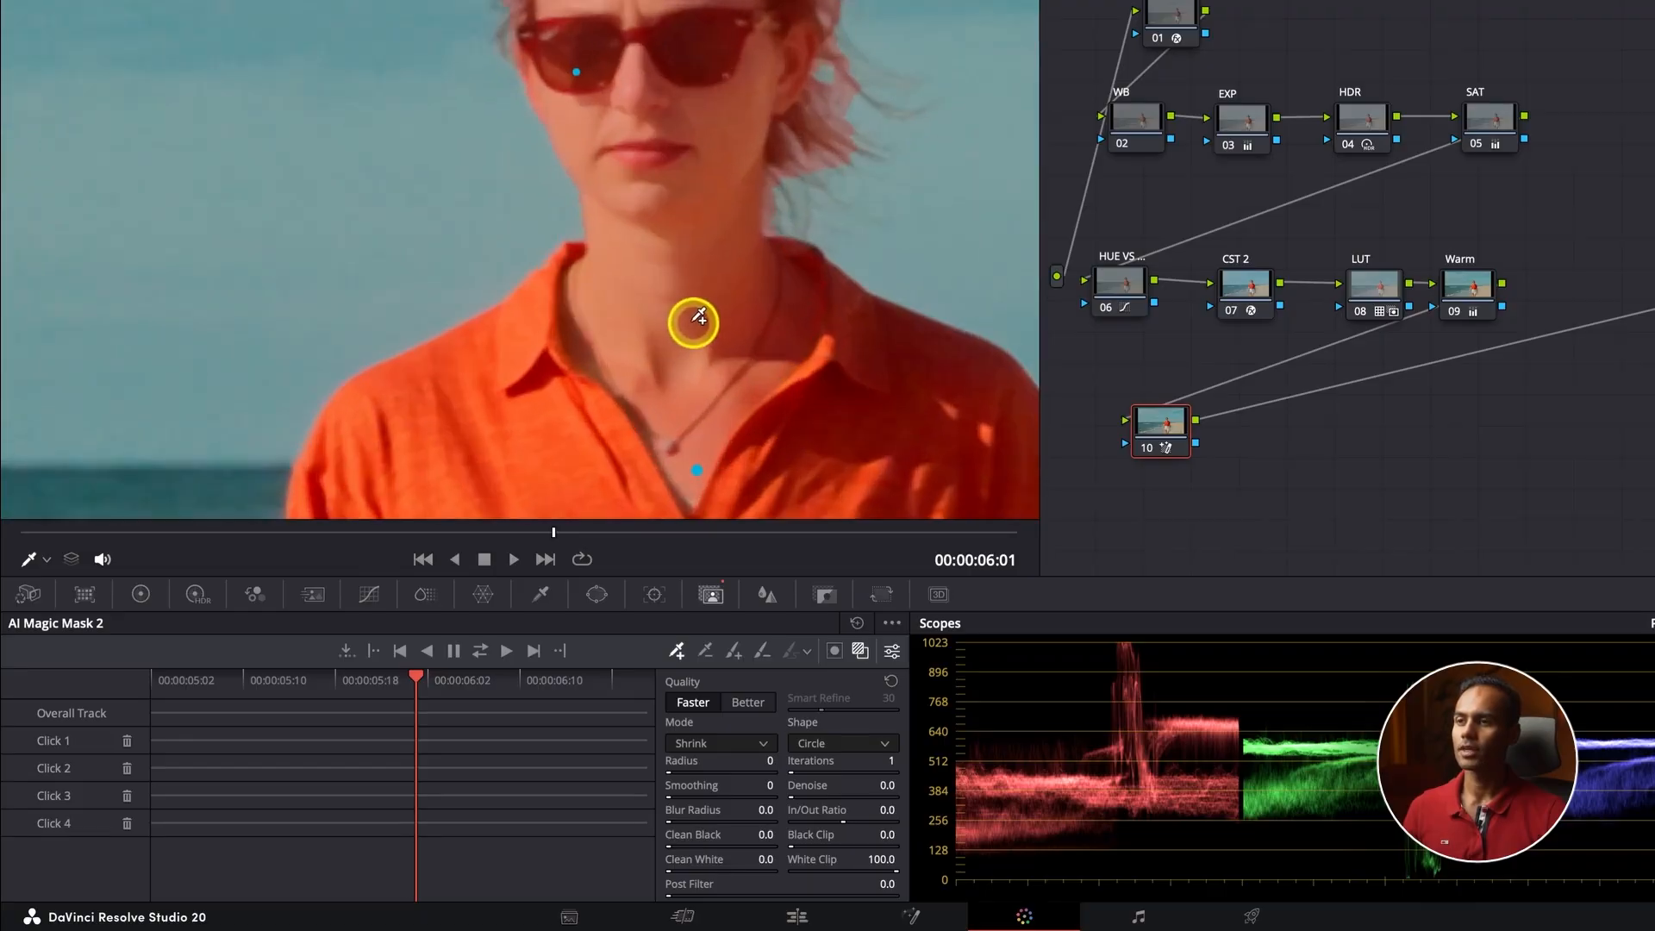
pyautogui.scroll(-3, 695, 323)
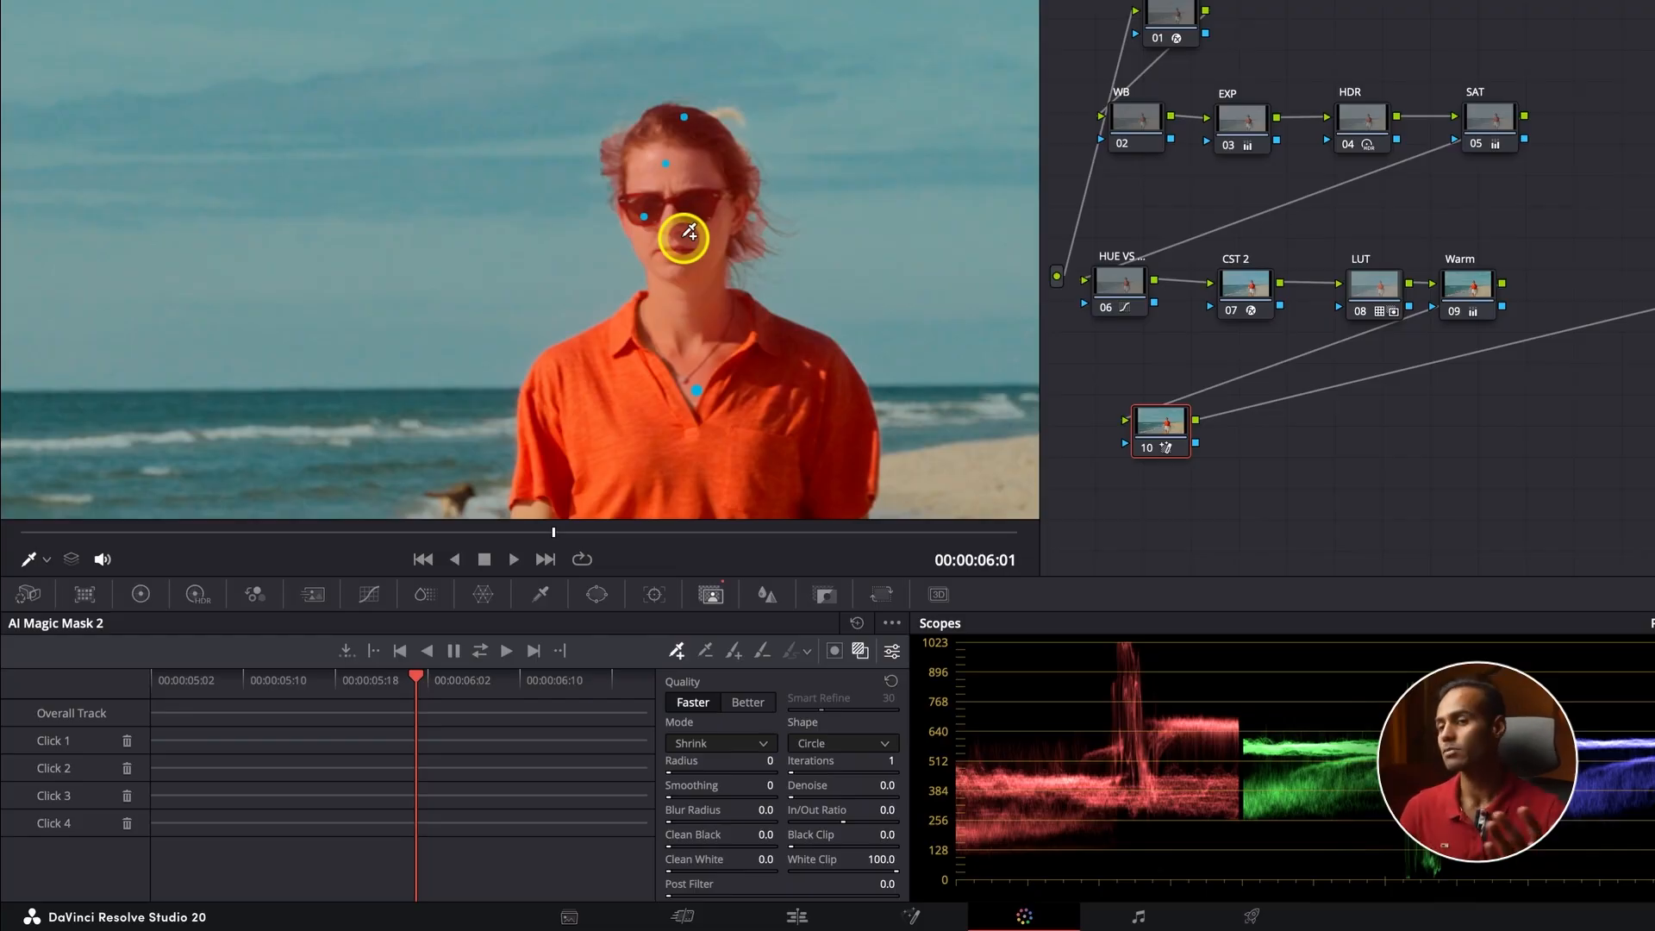
# Set the Magic Mask quality to Better.
pyautogui.hotkey('shift', 'z')
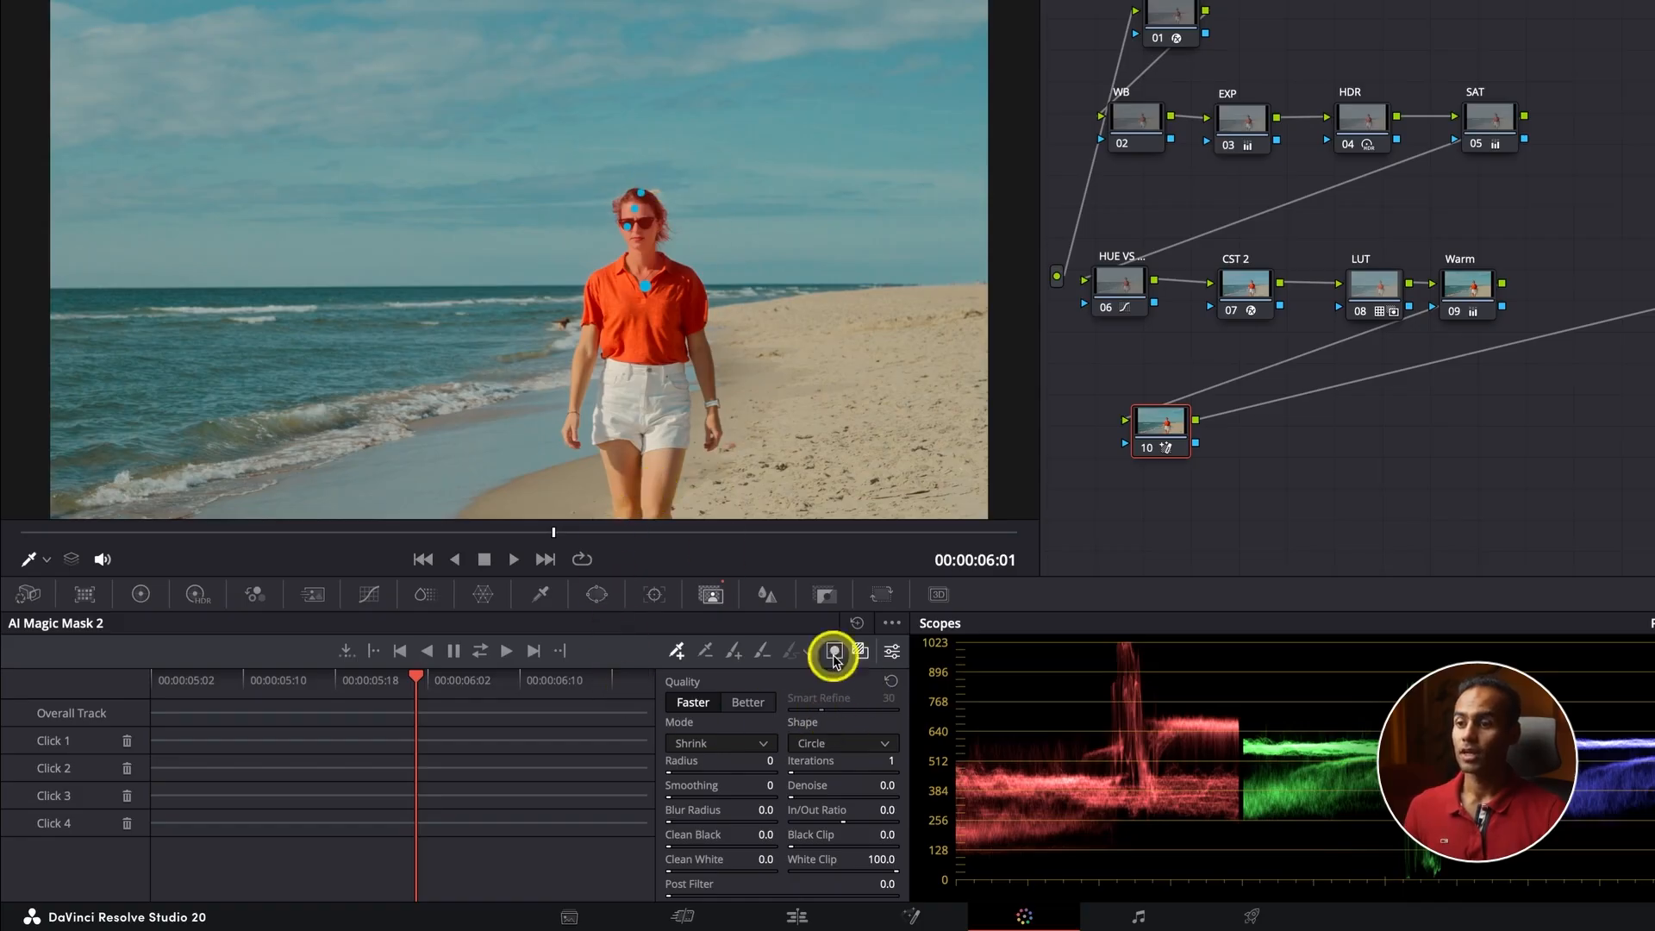
pyautogui.scroll(5, 658, 316)
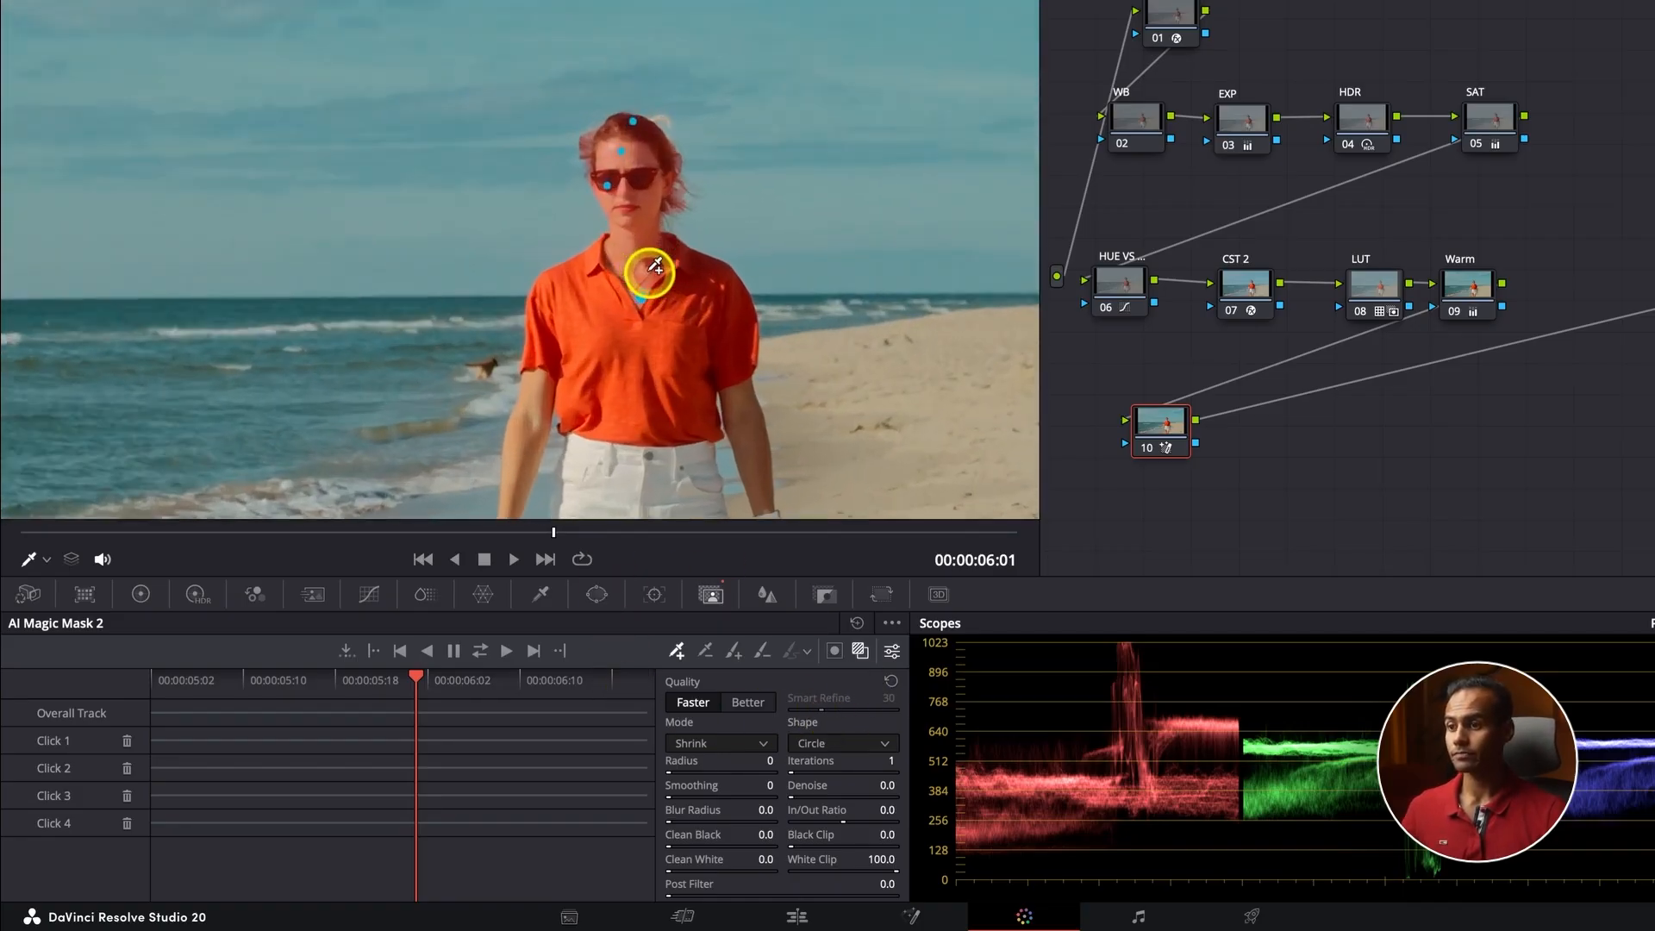
pyautogui.click(748, 700)
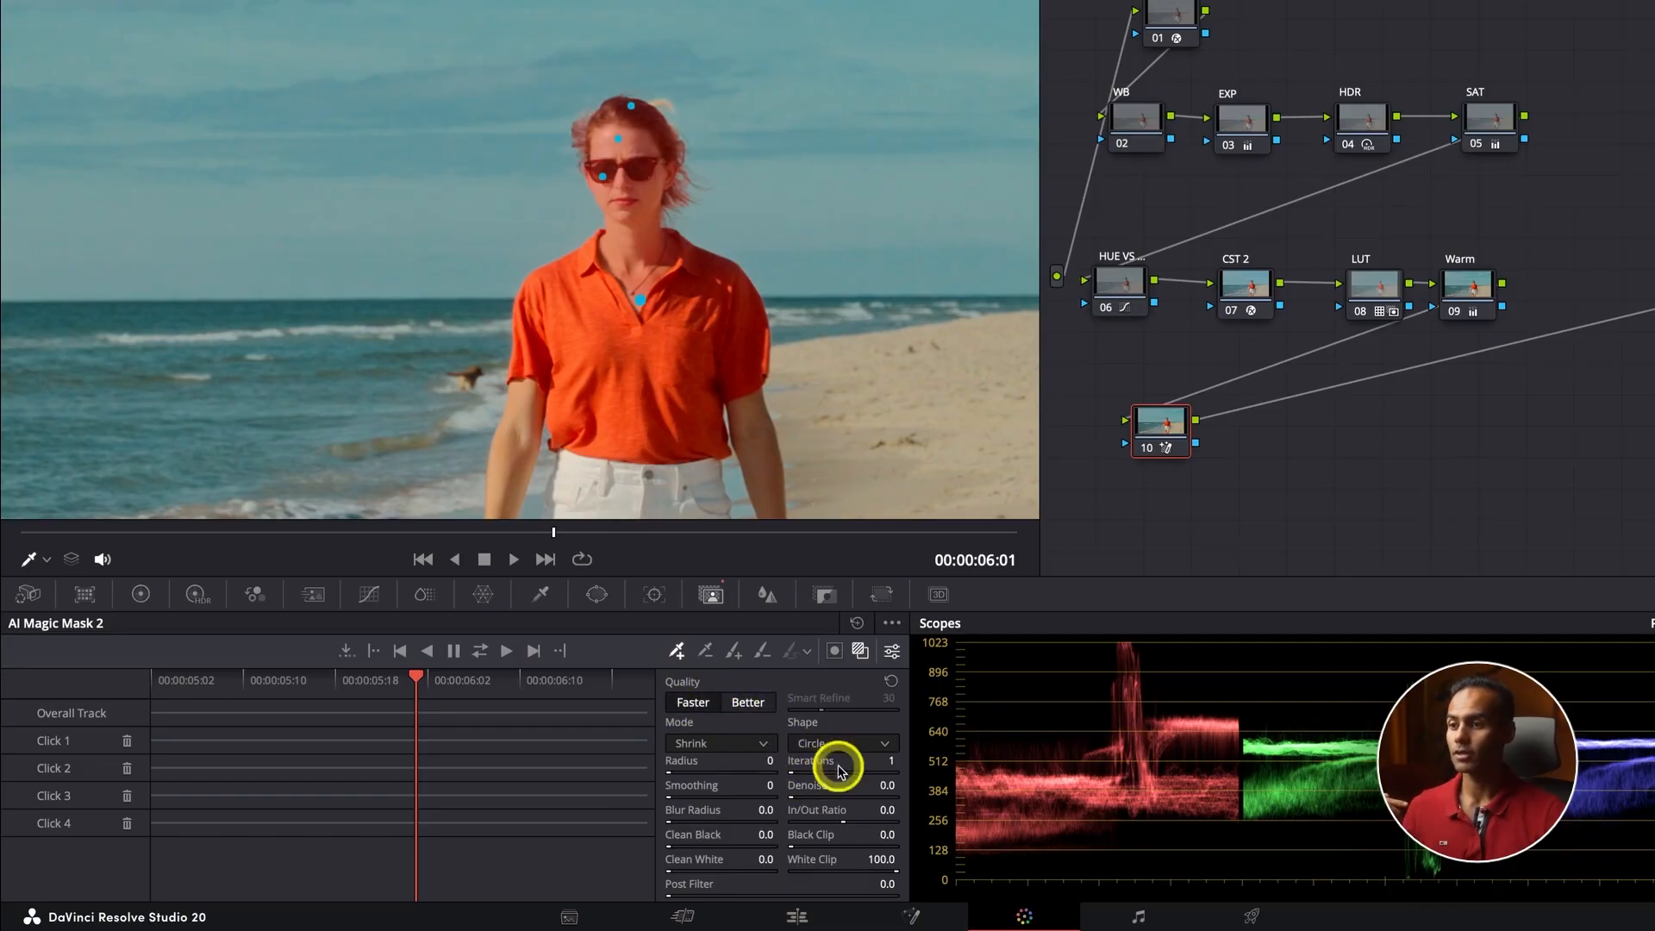
pyautogui.click(747, 703)
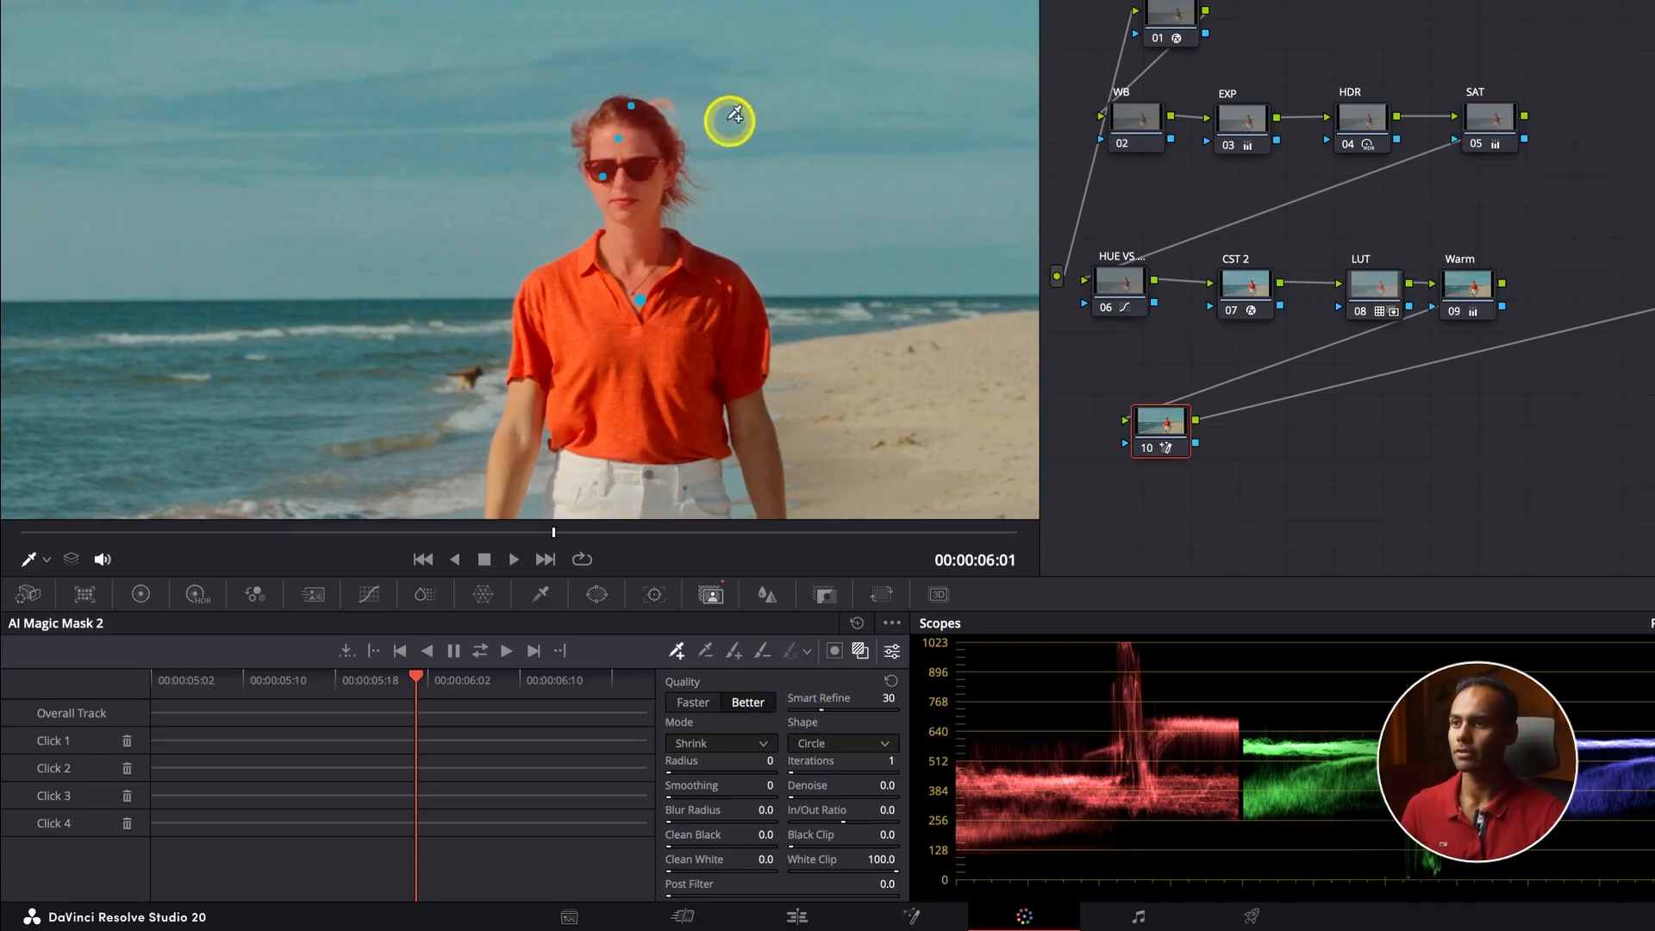
# Compare the mask edge around the woman's loose hair in Faster and Better quality, leaving it on Better.
pyautogui.scroll(3, 716, 142)
pyautogui.scroll(4, 662, 276)
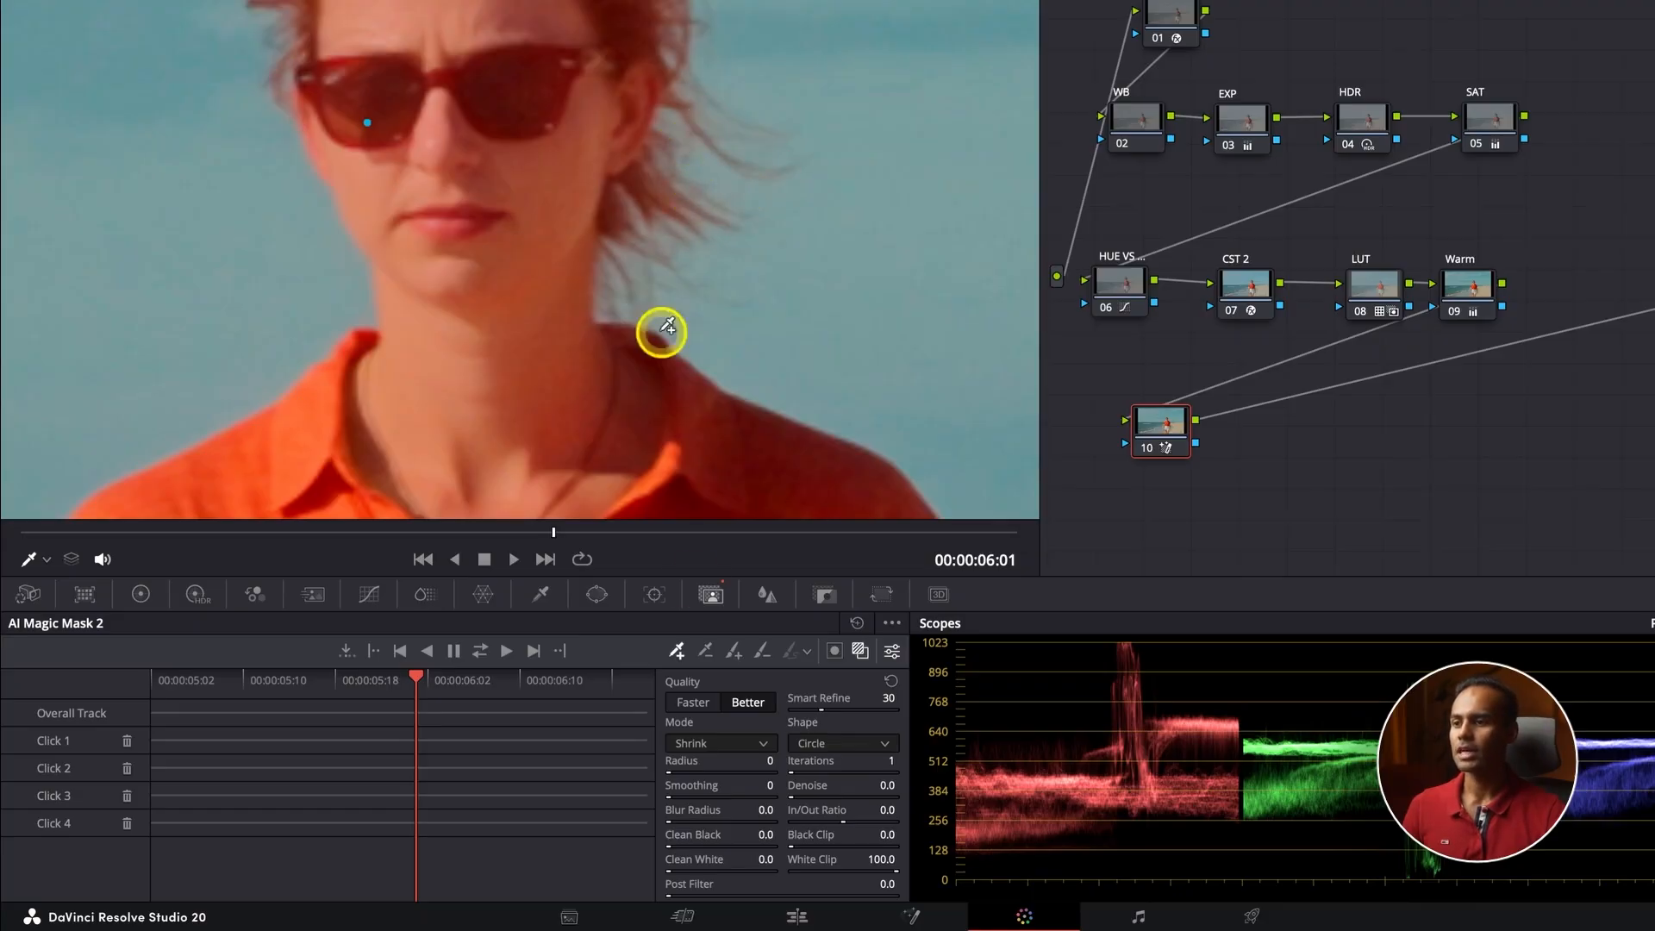
pyautogui.click(687, 703)
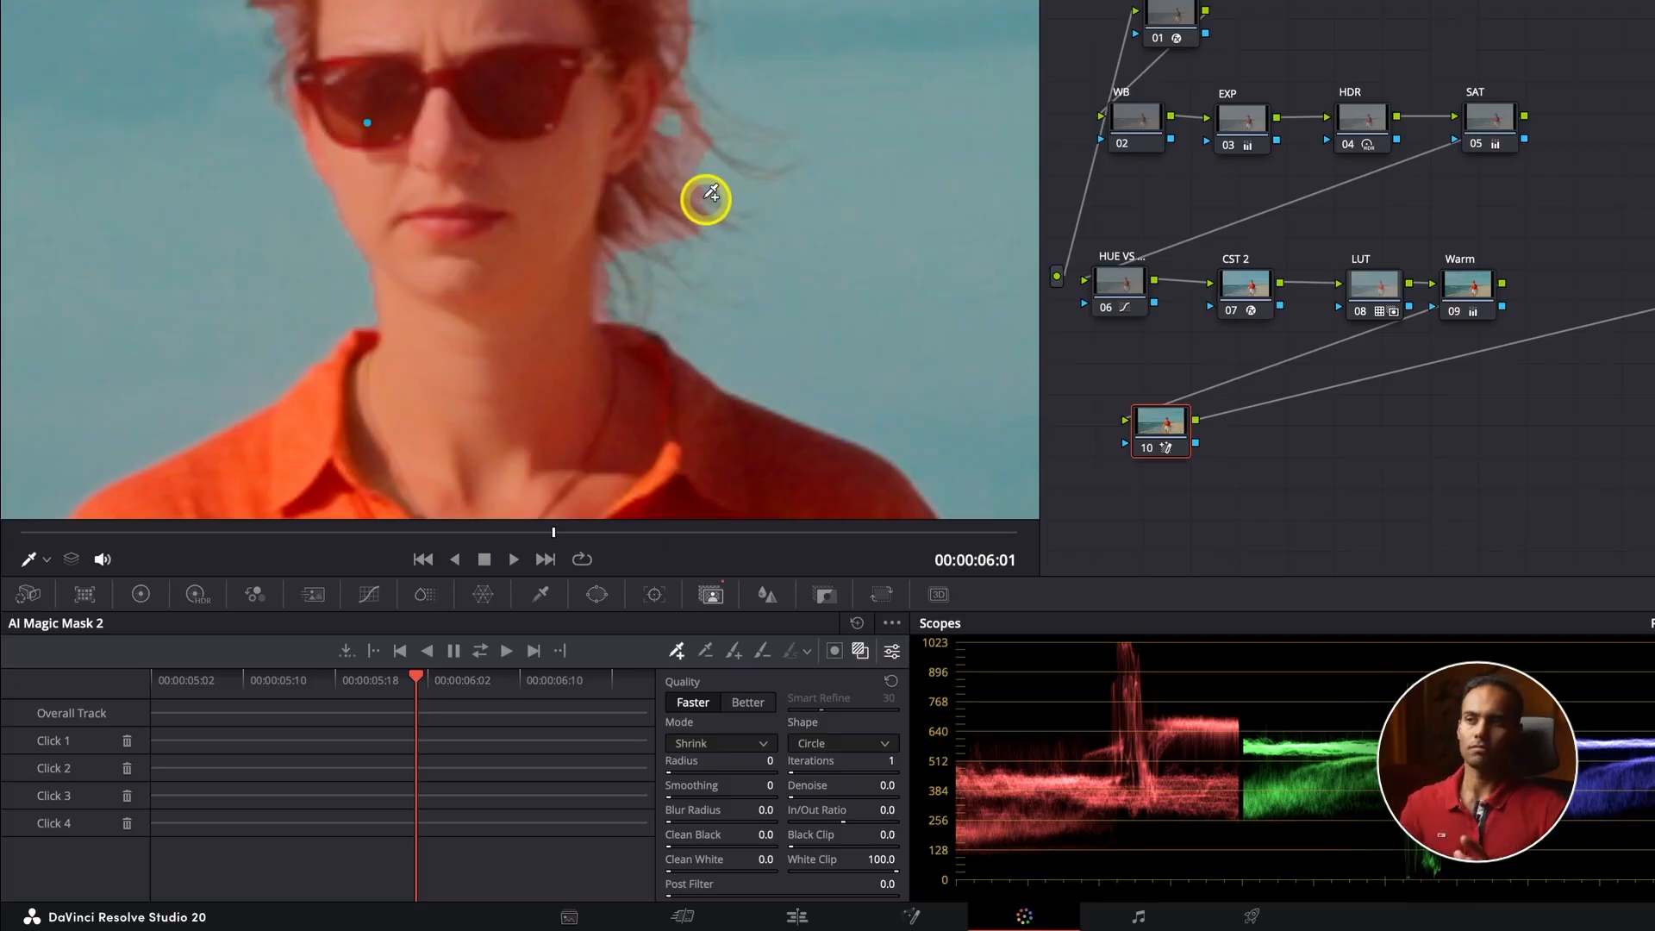
pyautogui.click(750, 702)
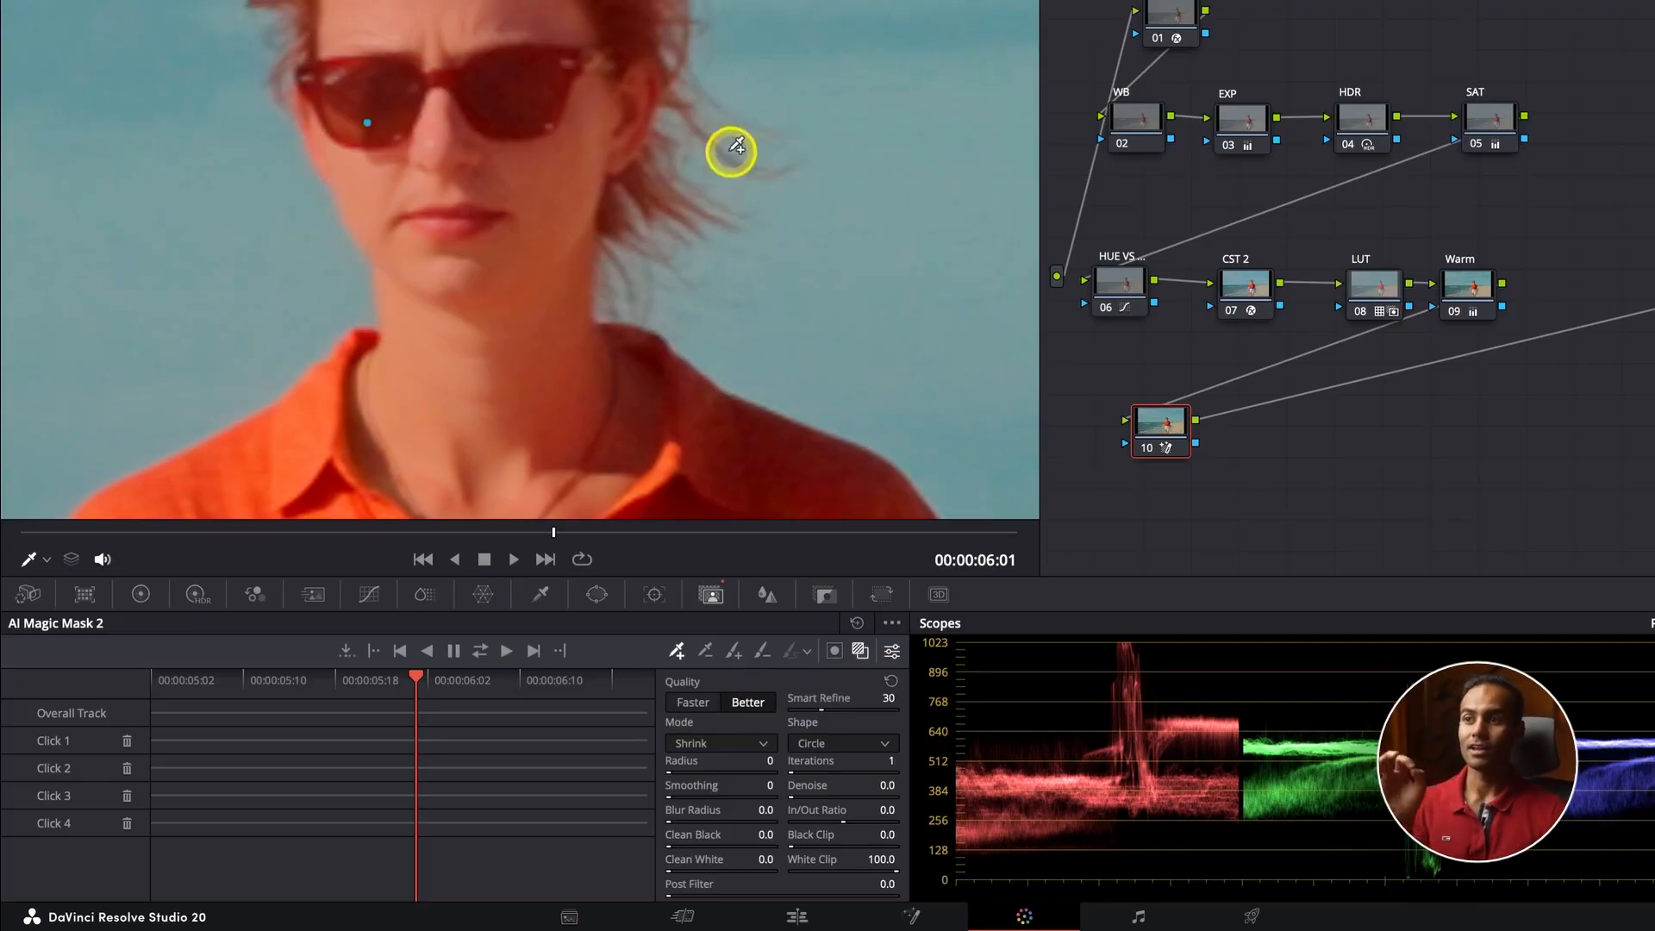
# Add a mask point where the stray lock of hair meets the top of the woman's head.
pyautogui.scroll(5, 772, 158)
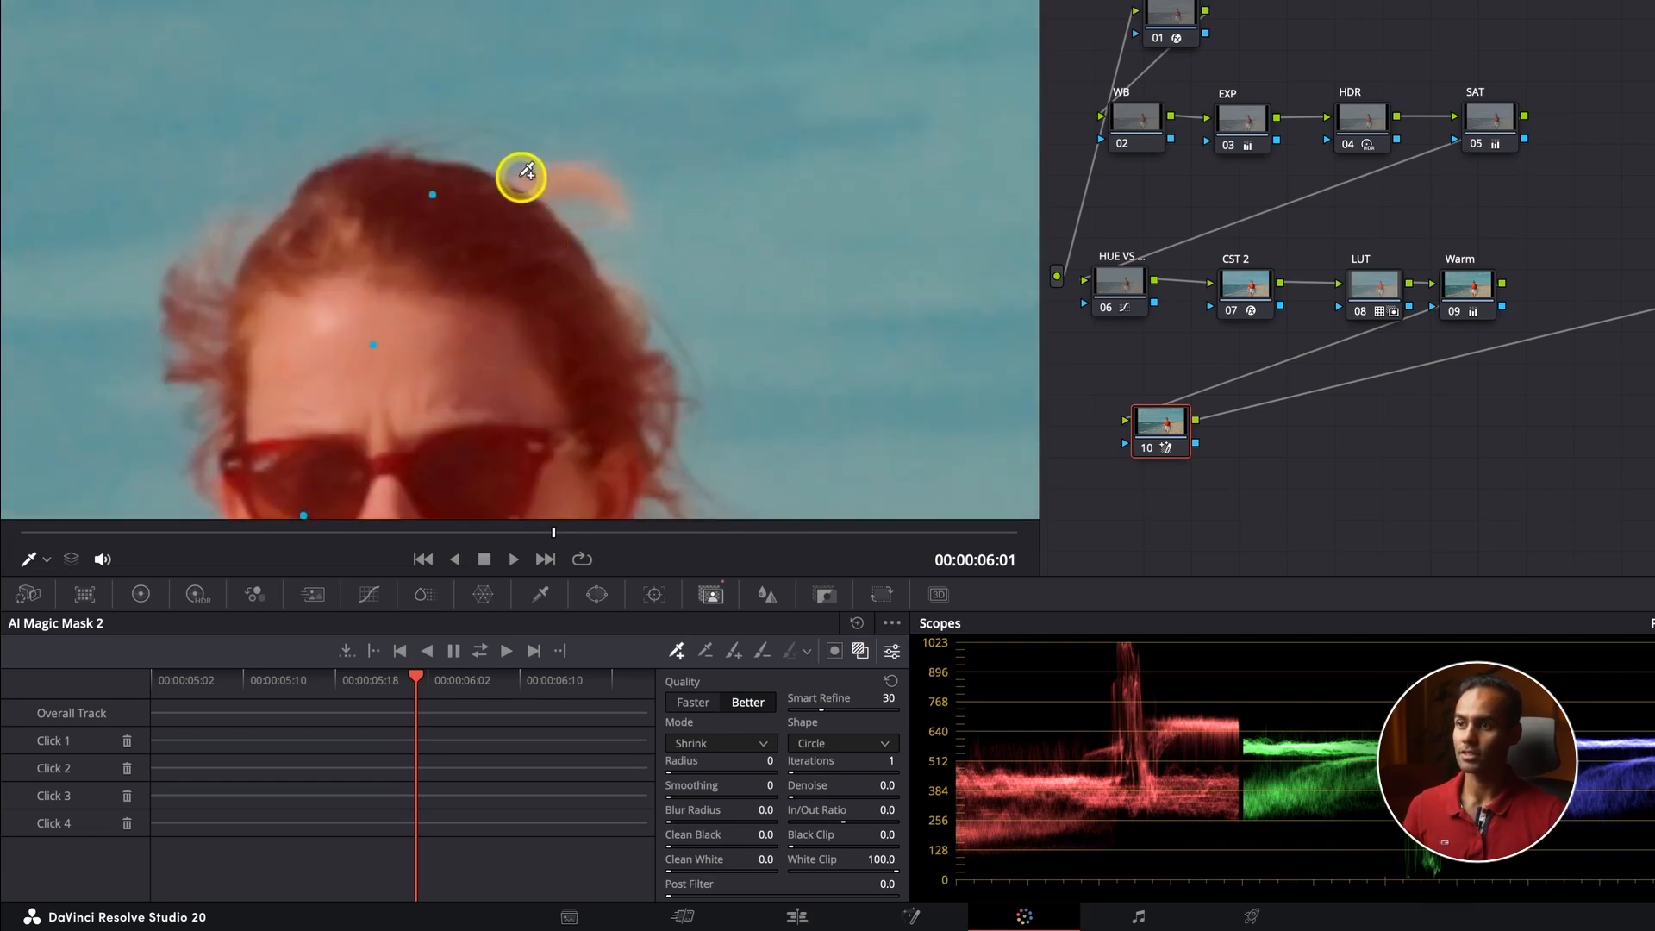
pyautogui.click(539, 183)
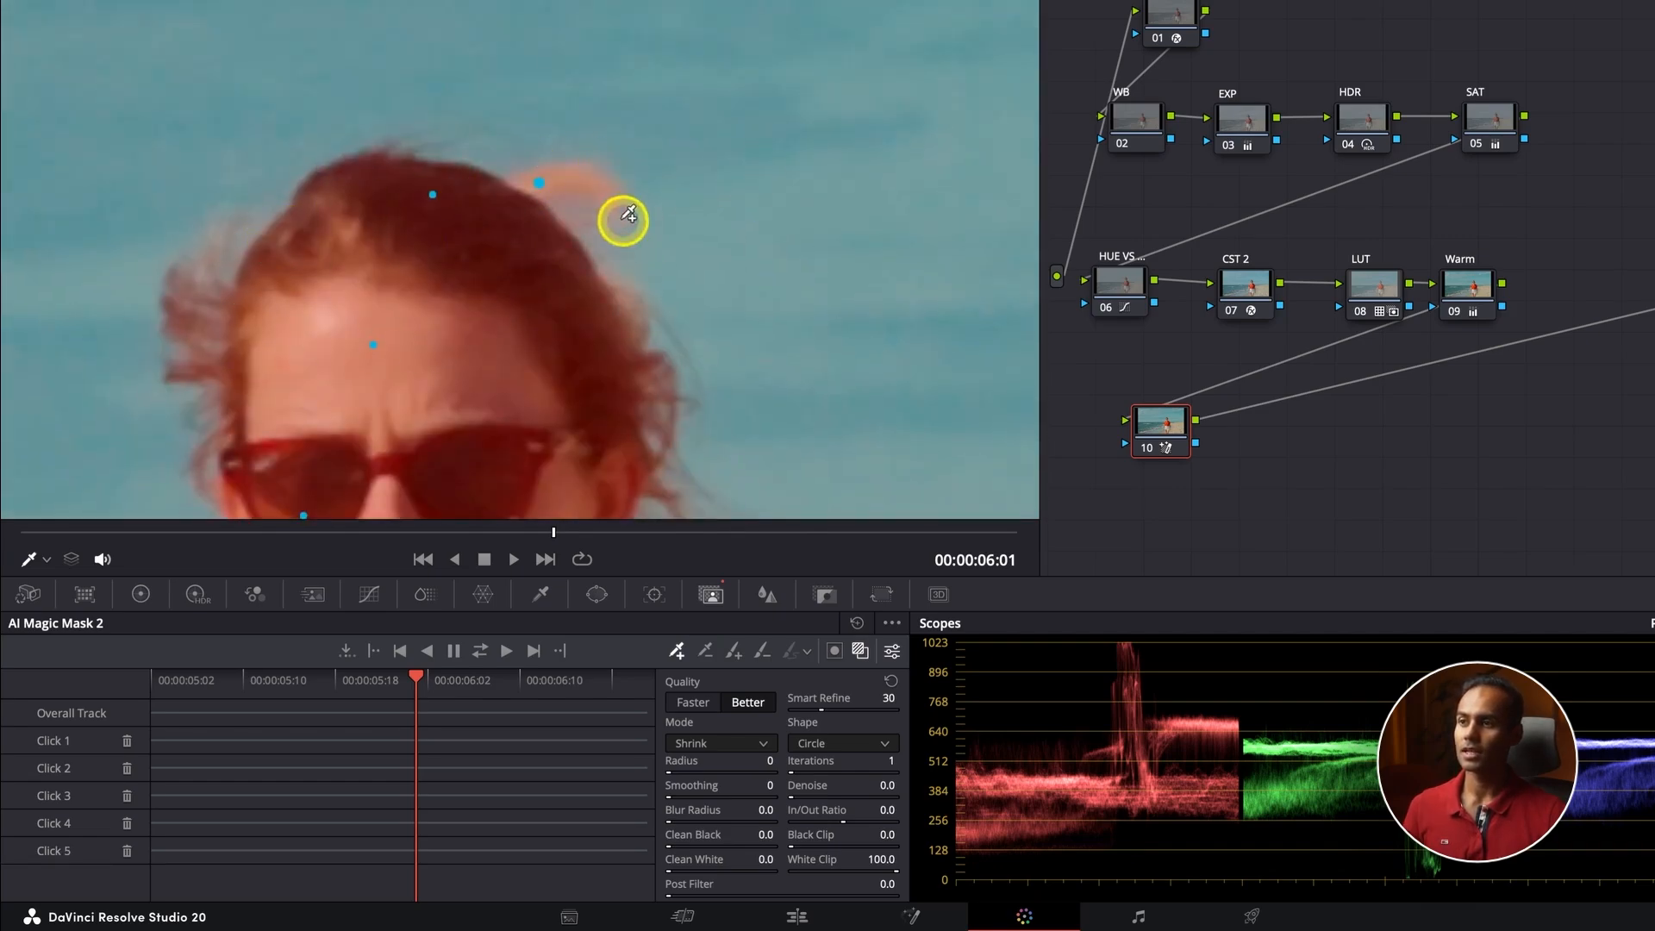
pyautogui.scroll(-3, 639, 390)
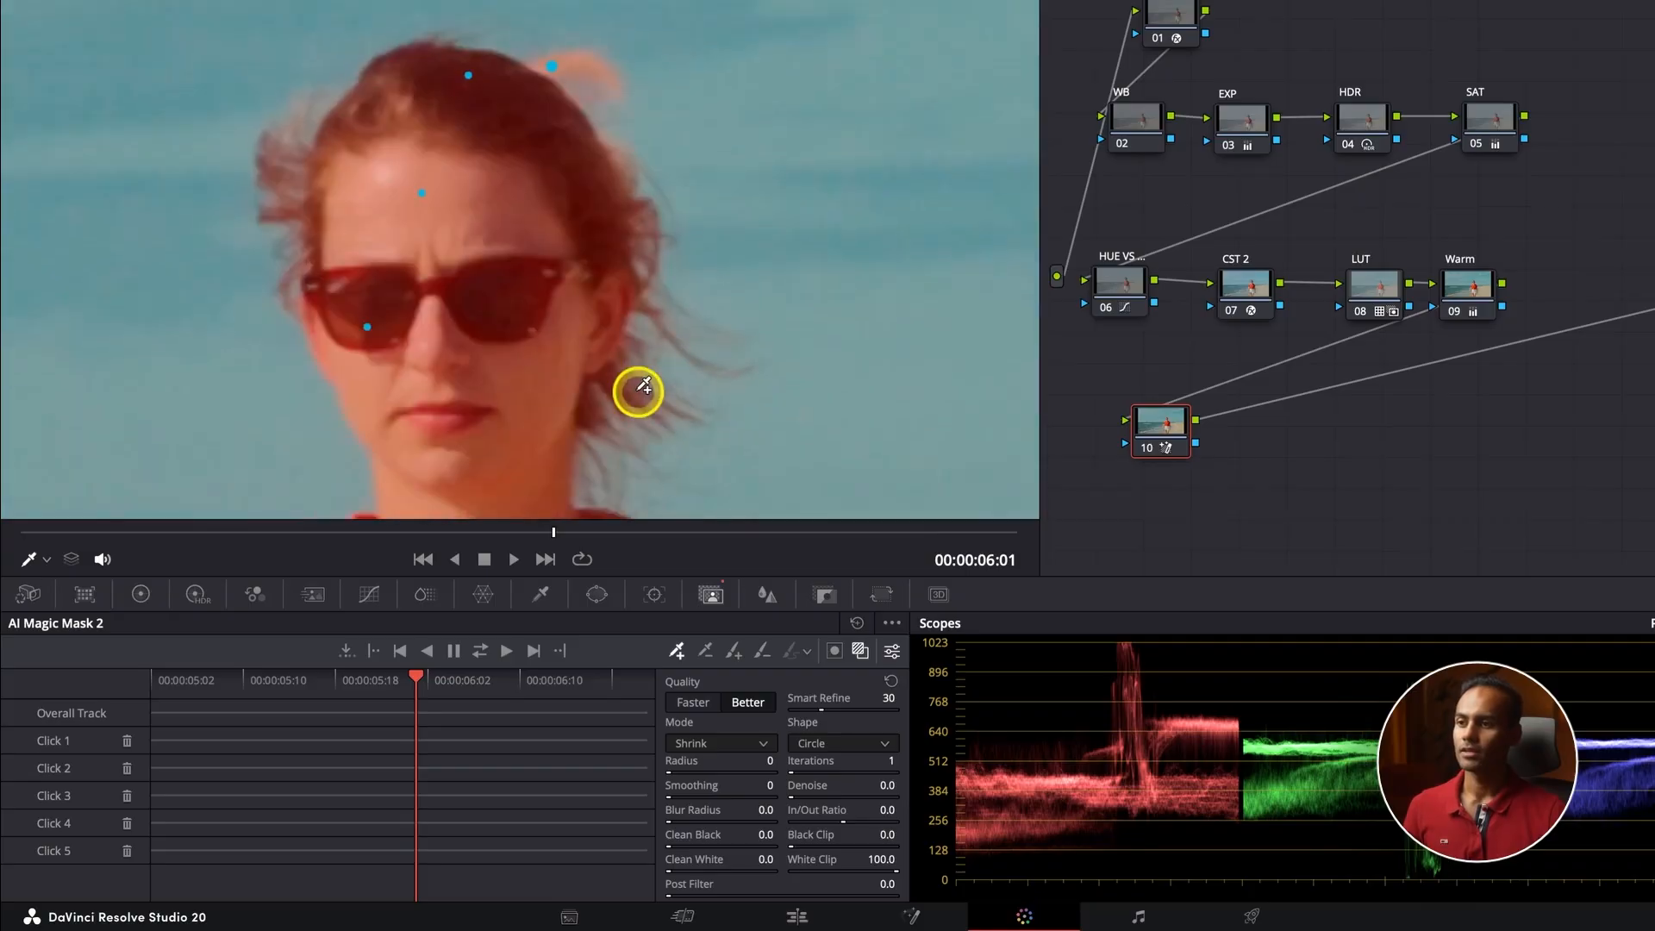
pyautogui.scroll(-5, 764, 385)
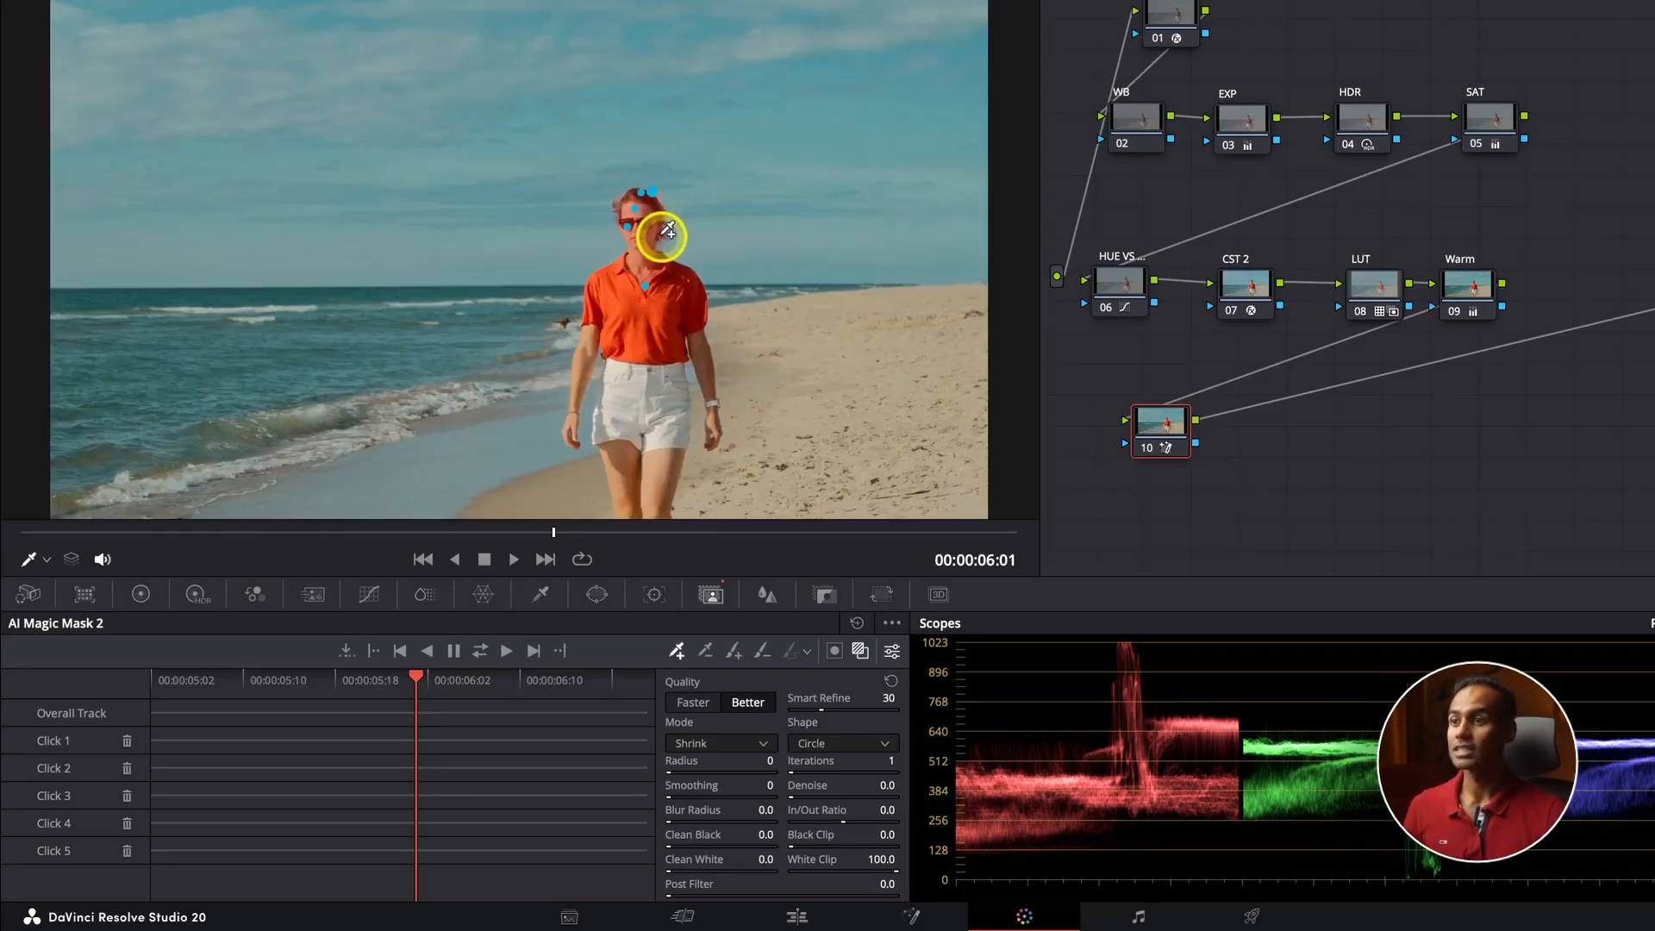
pyautogui.scroll(-2, 667, 230)
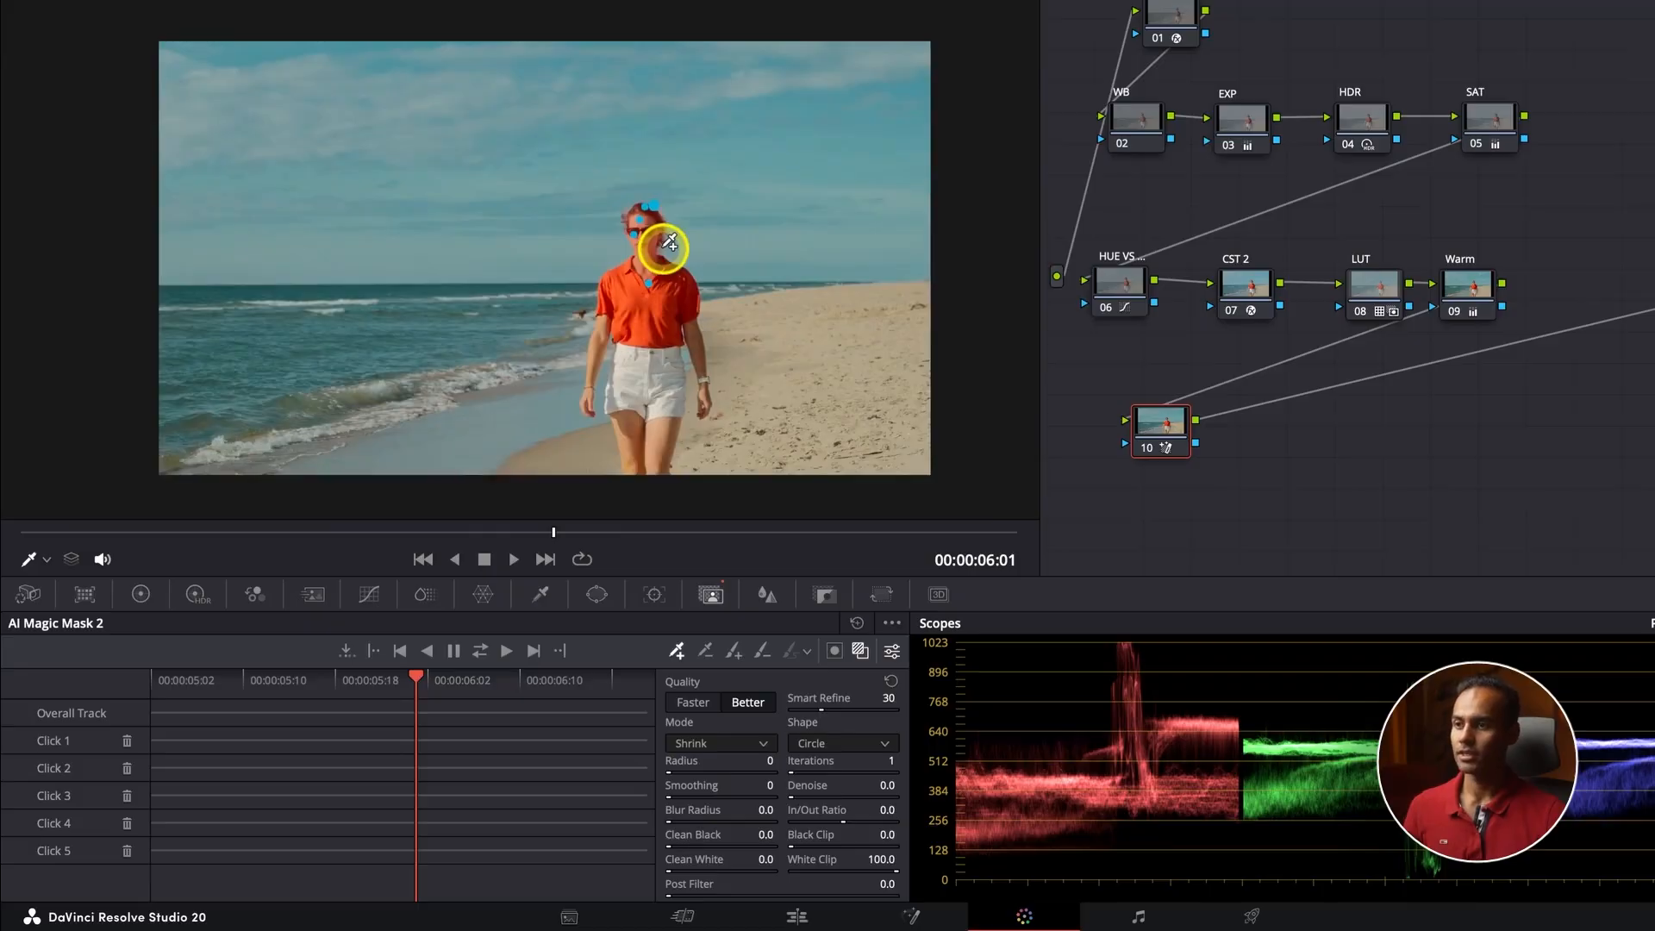
pyautogui.scroll(3, 663, 248)
pyautogui.scroll(-2, 664, 248)
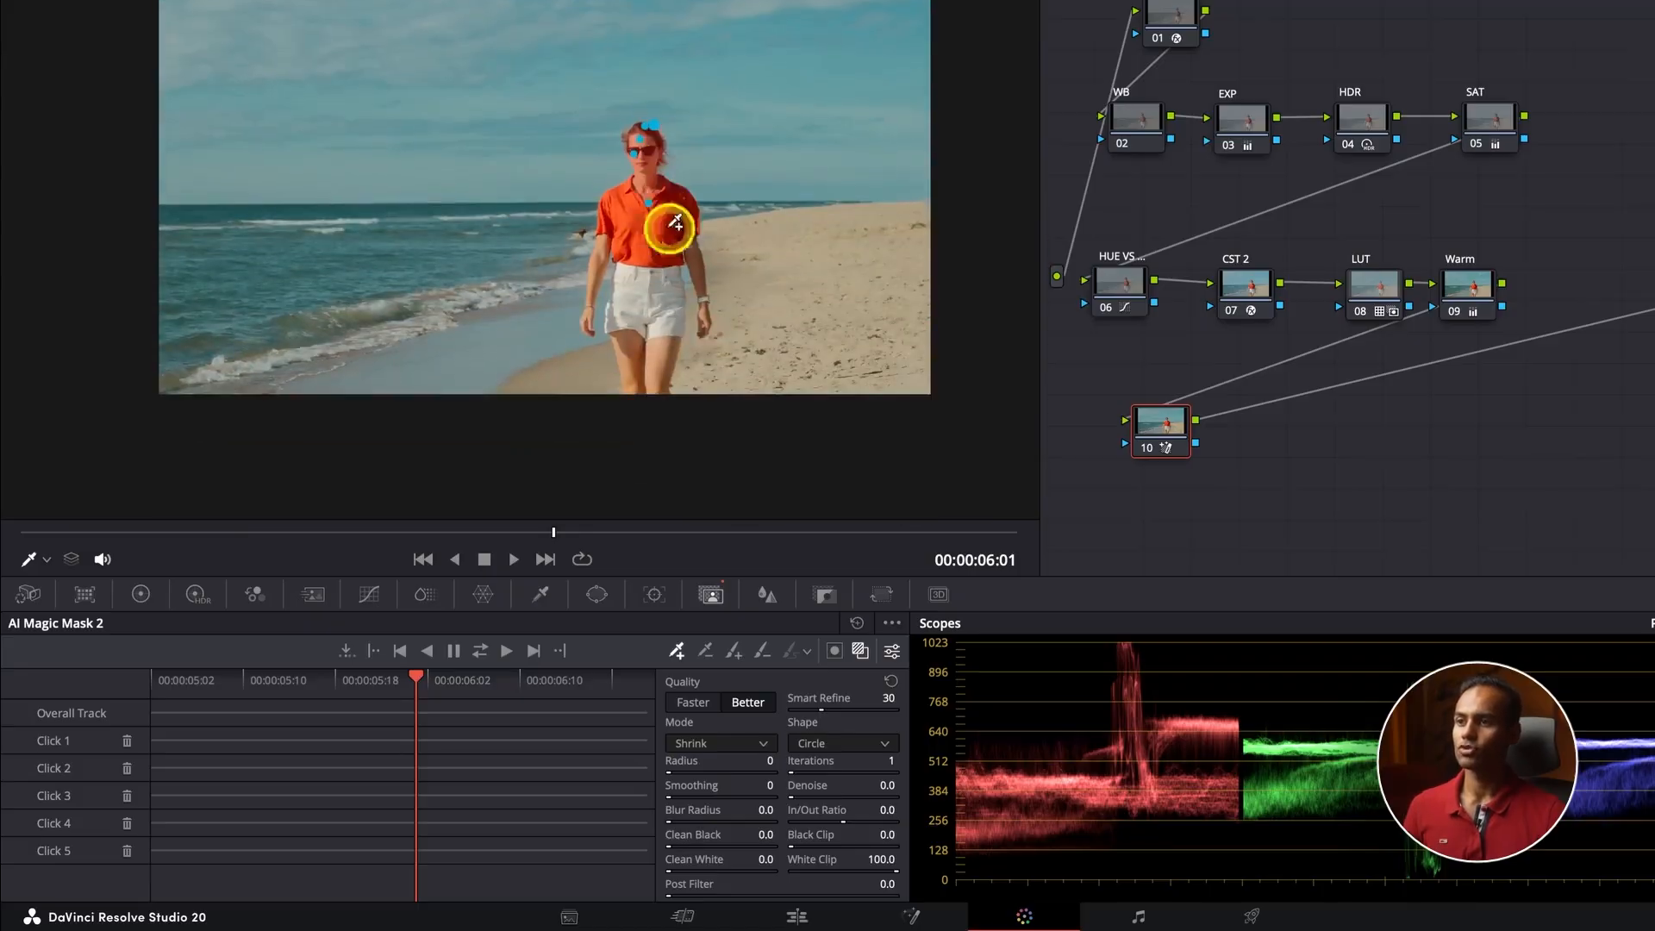
pyautogui.scroll(4, 676, 166)
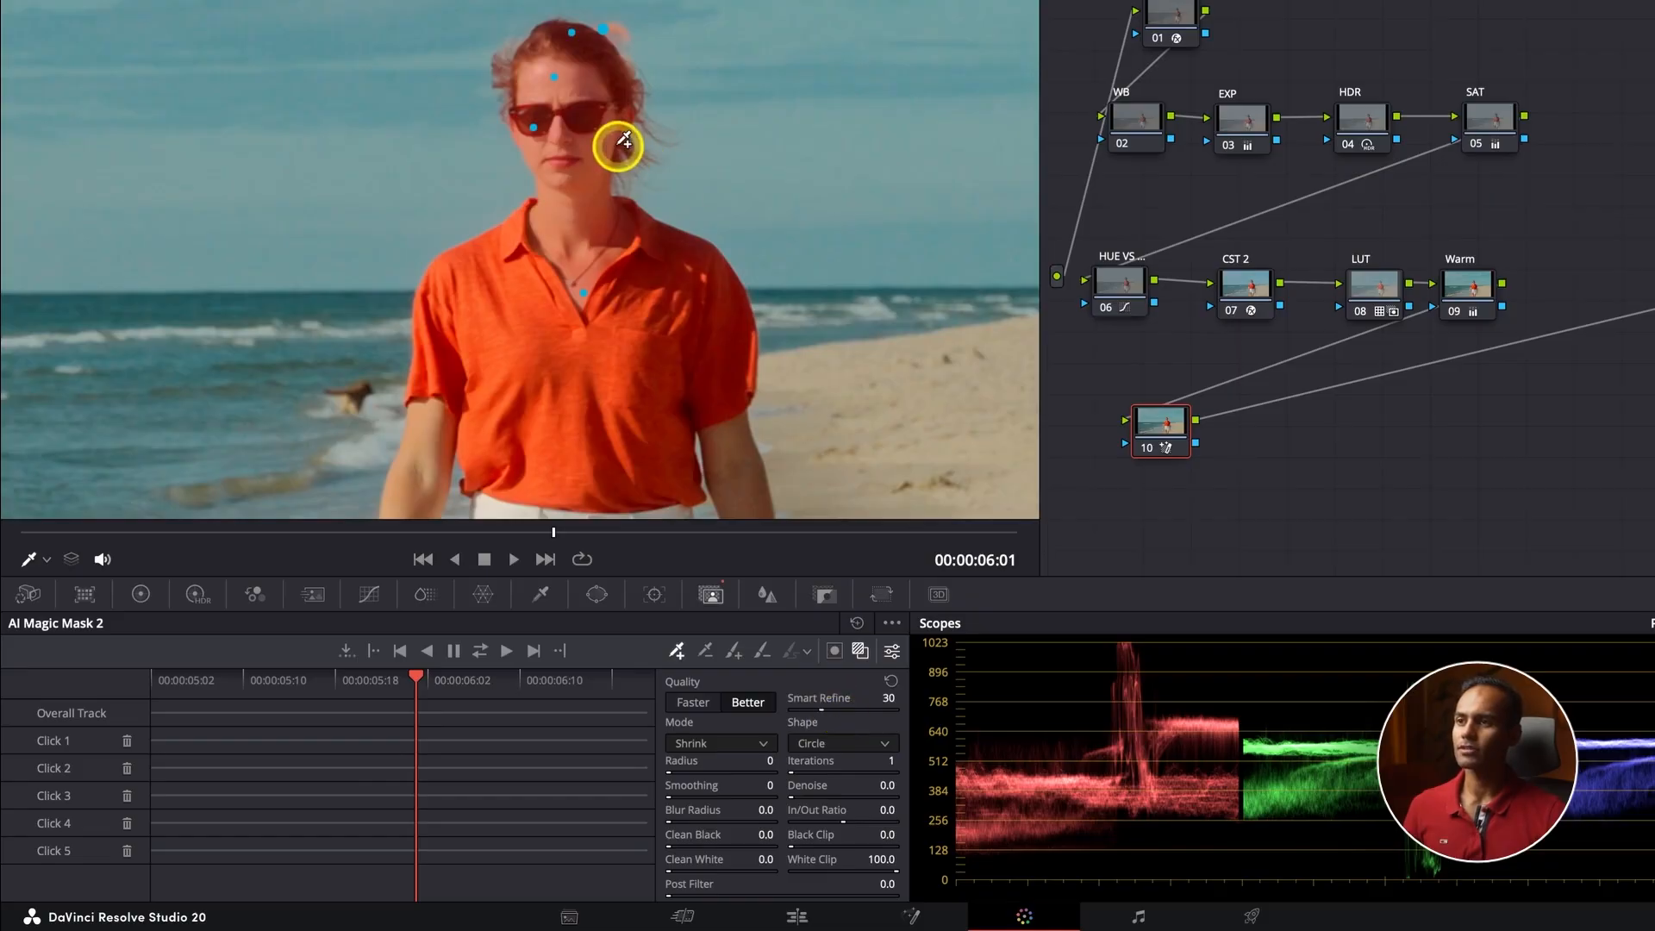
pyautogui.scroll(5, 629, 148)
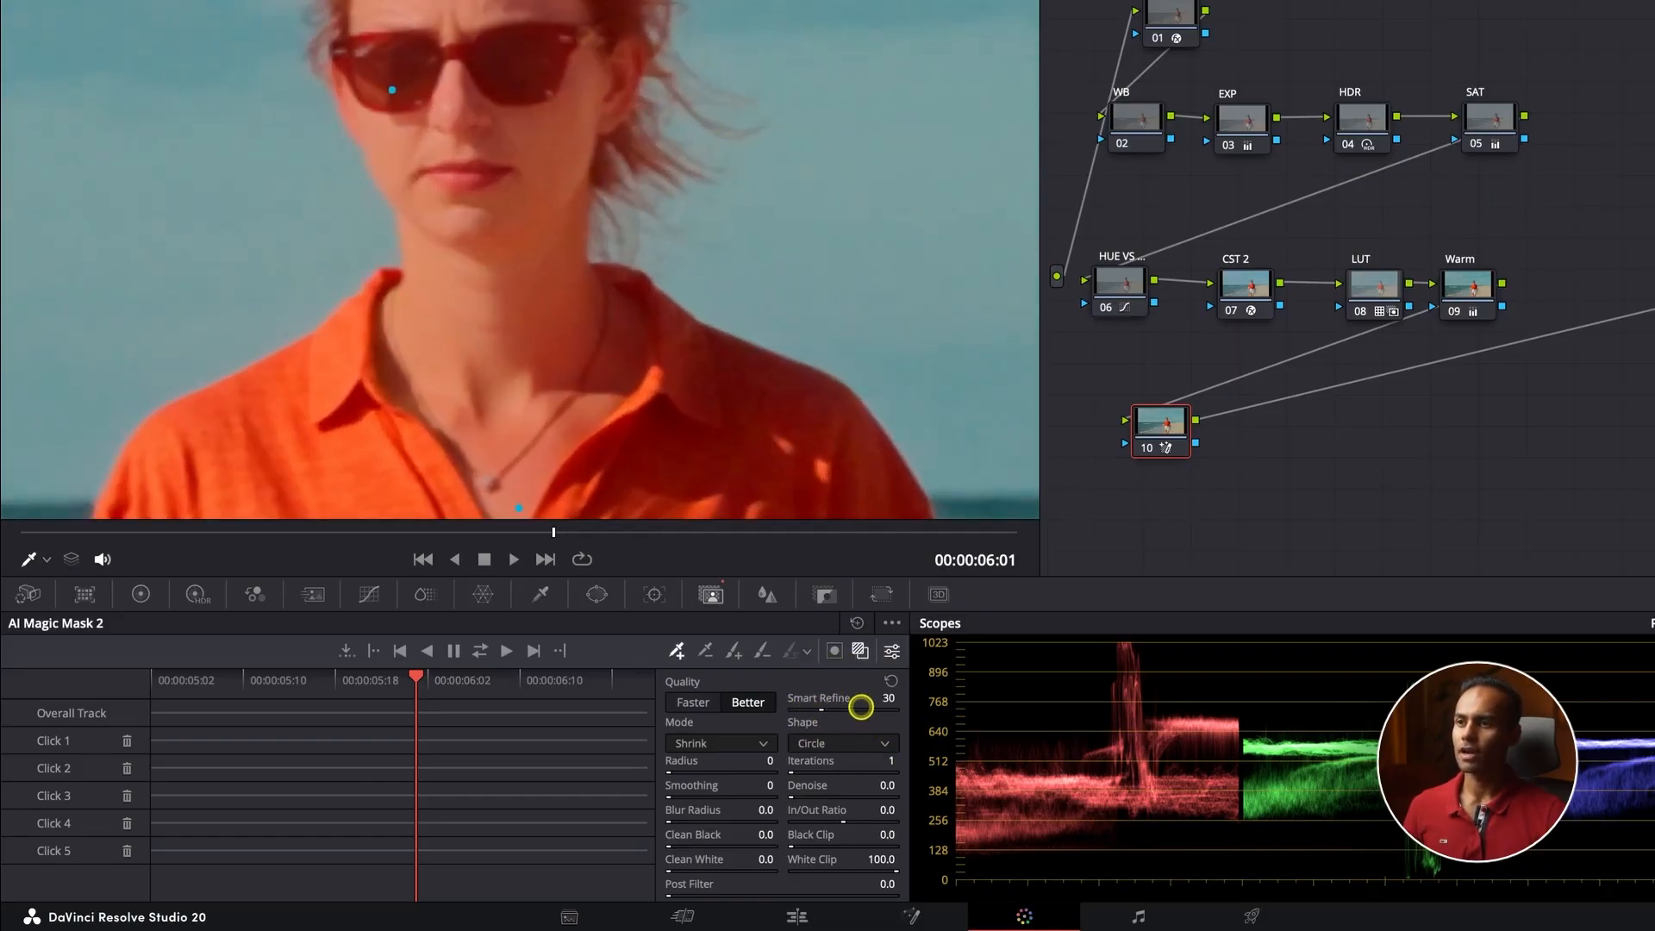
# Set the Magic Mask's Smart Refine to 93.
pyautogui.moveTo(892, 709); pyautogui.dragTo(834, 719)
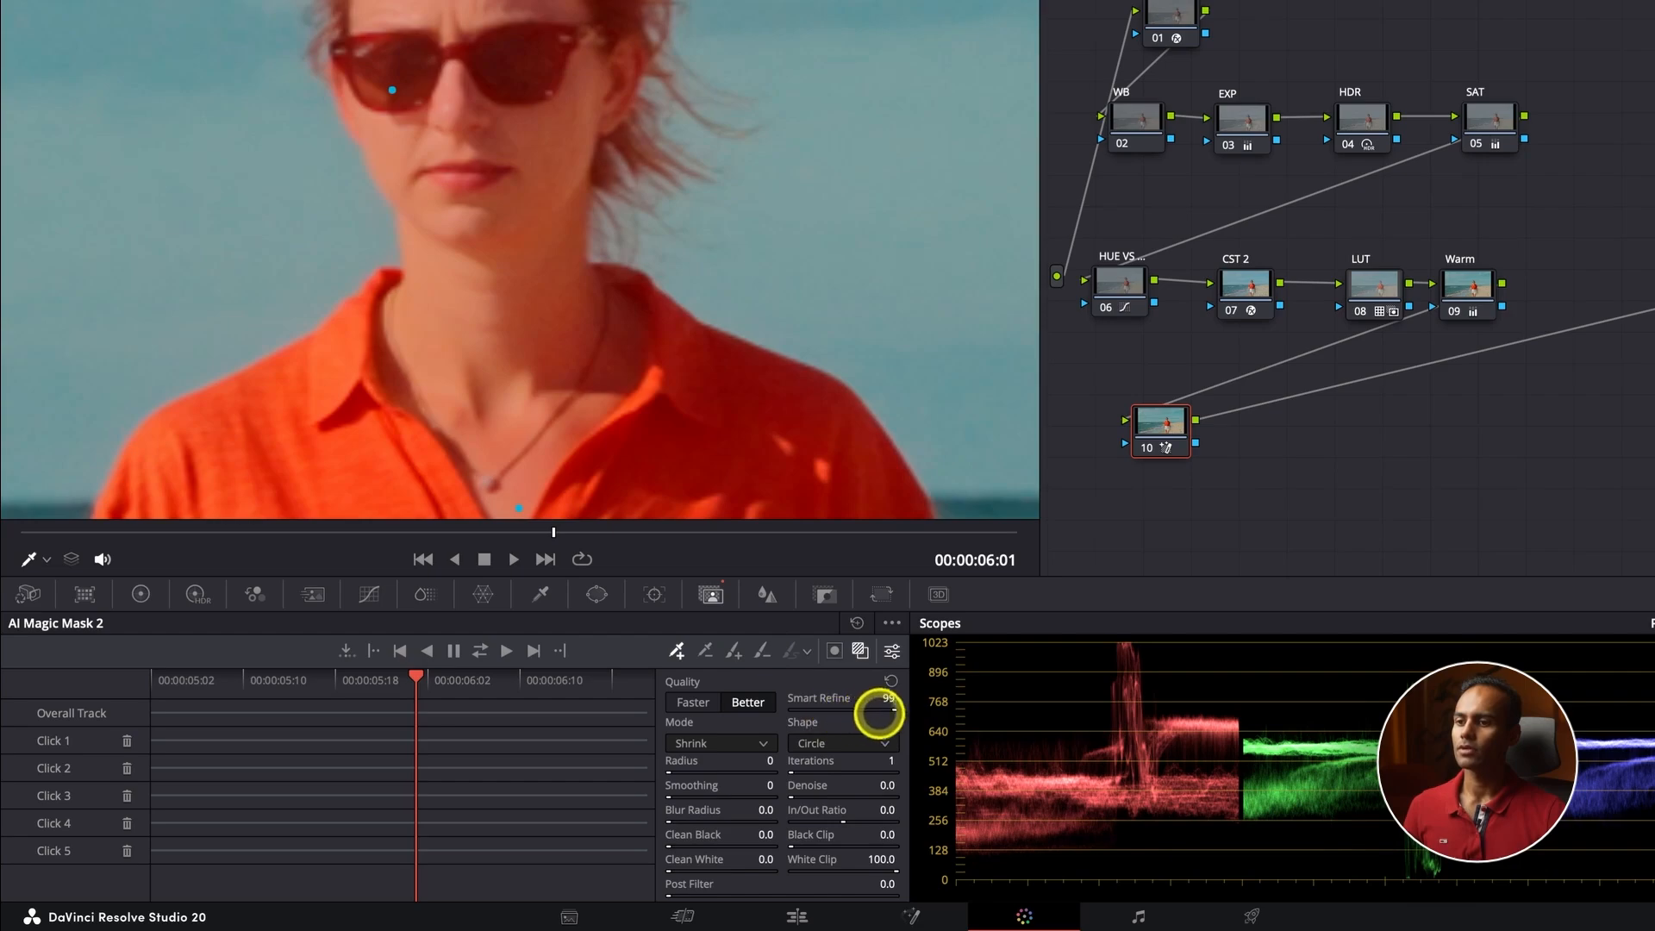
pyautogui.moveTo(877, 712); pyautogui.dragTo(897, 709)
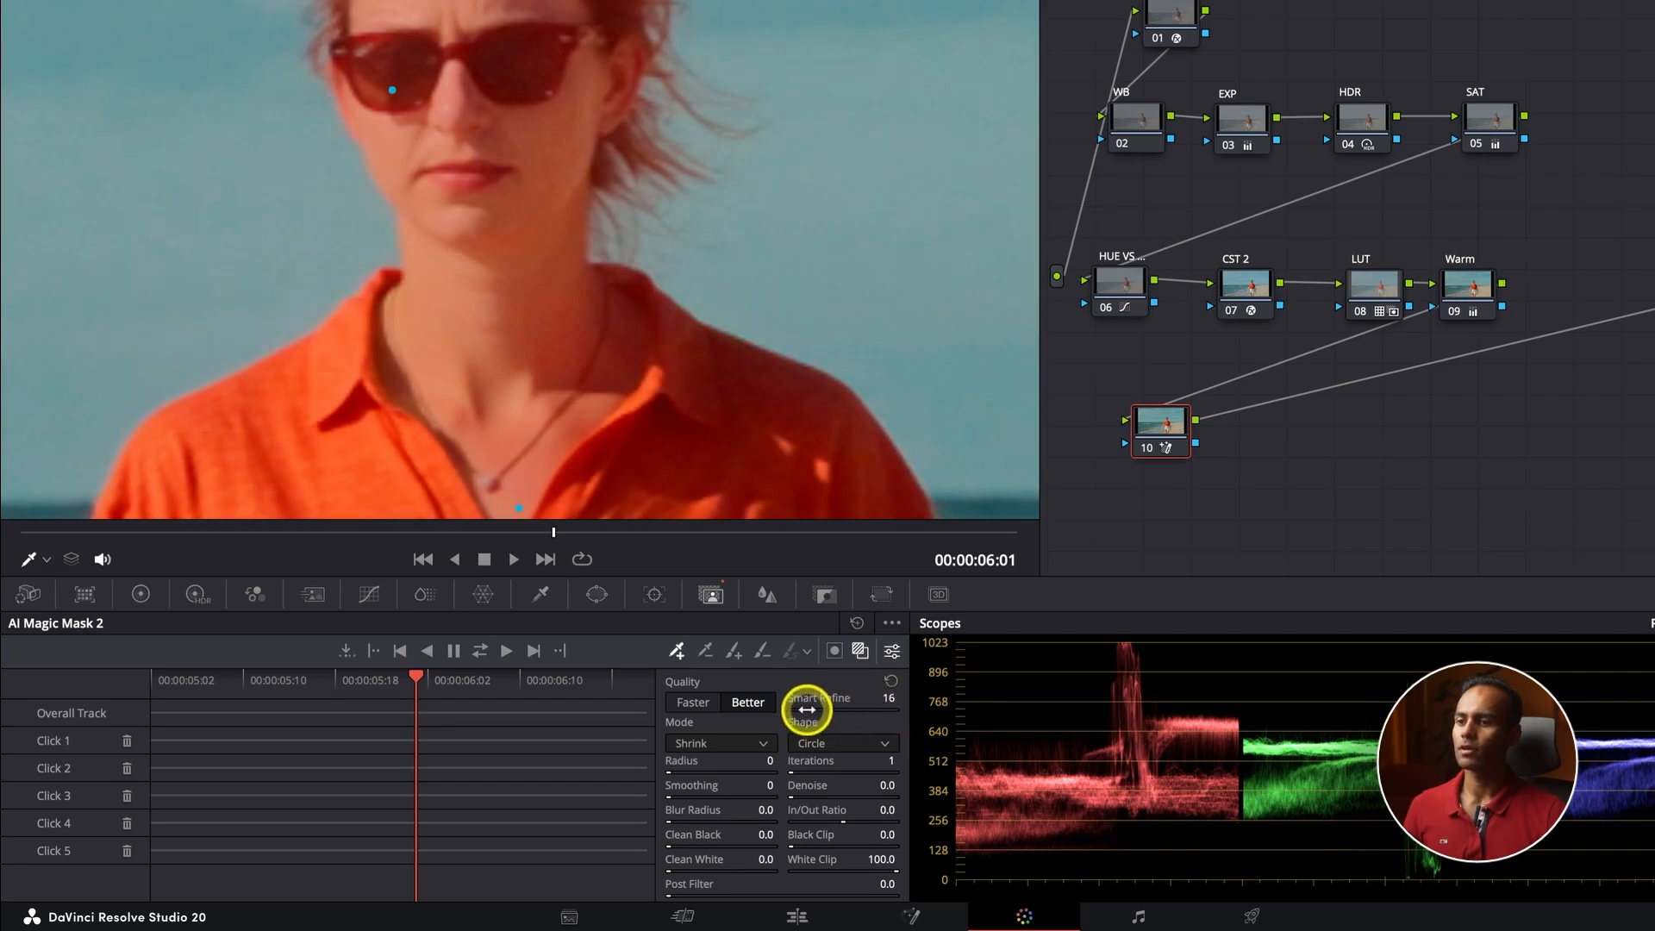
pyautogui.moveTo(842, 712); pyautogui.dragTo(880, 712)
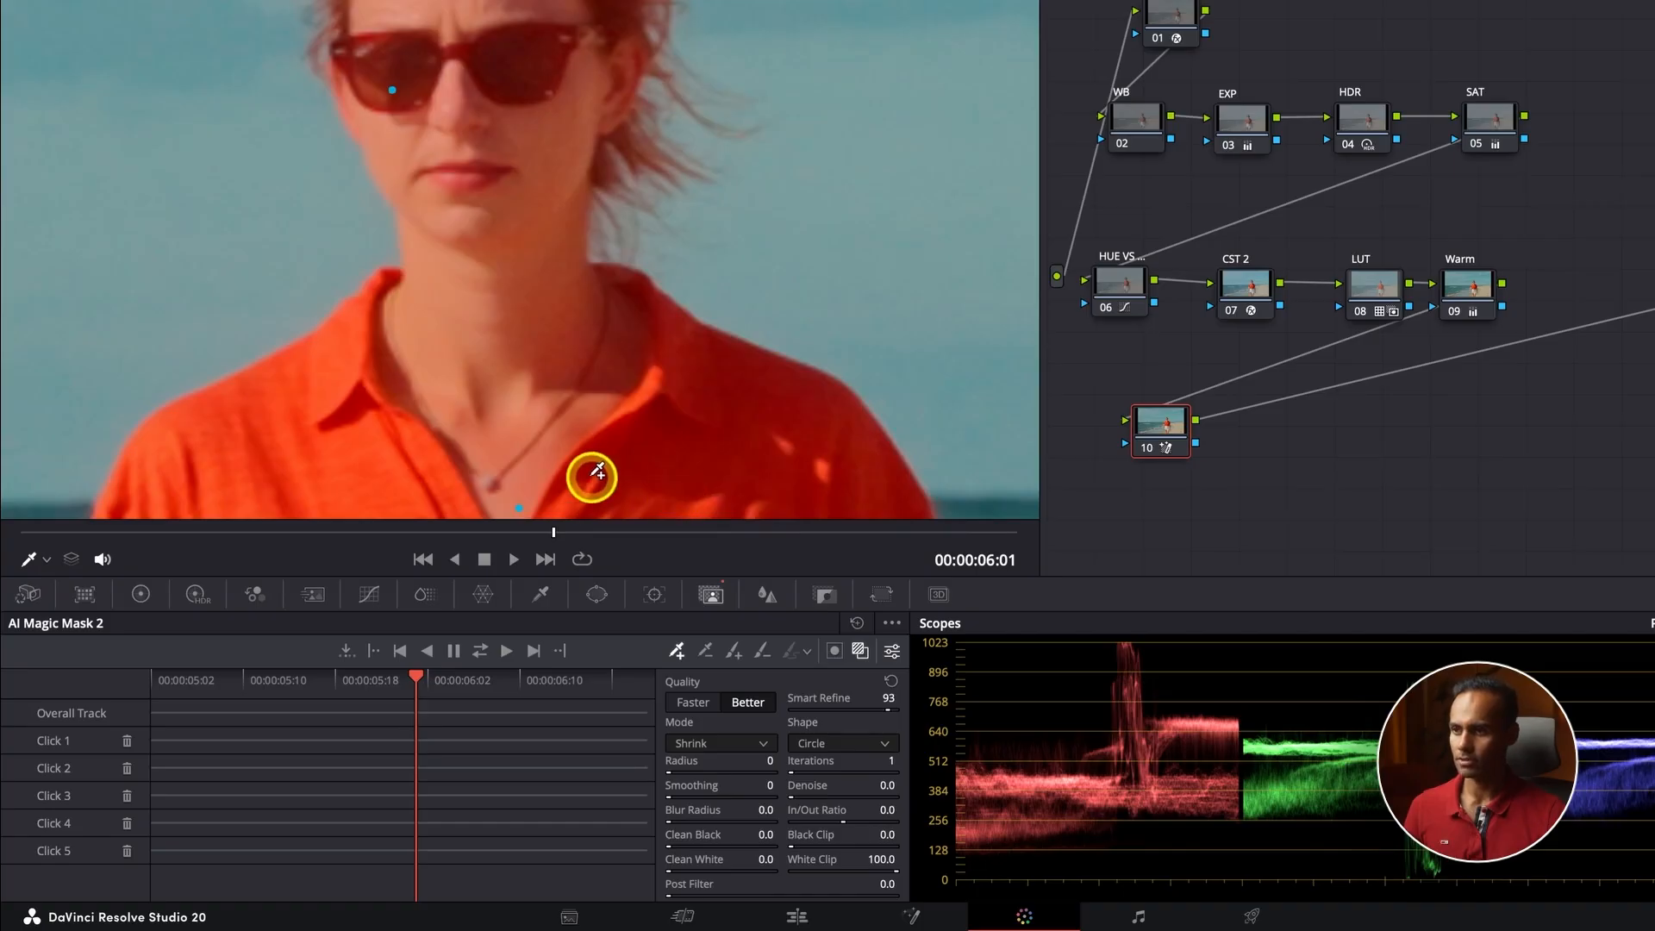
# Track the Magic Mask of the woman forward and backward through the whole clip.
pyautogui.scroll(-2, 592, 477)
pyautogui.scroll(-1, 593, 477)
pyautogui.scroll(3, 593, 477)
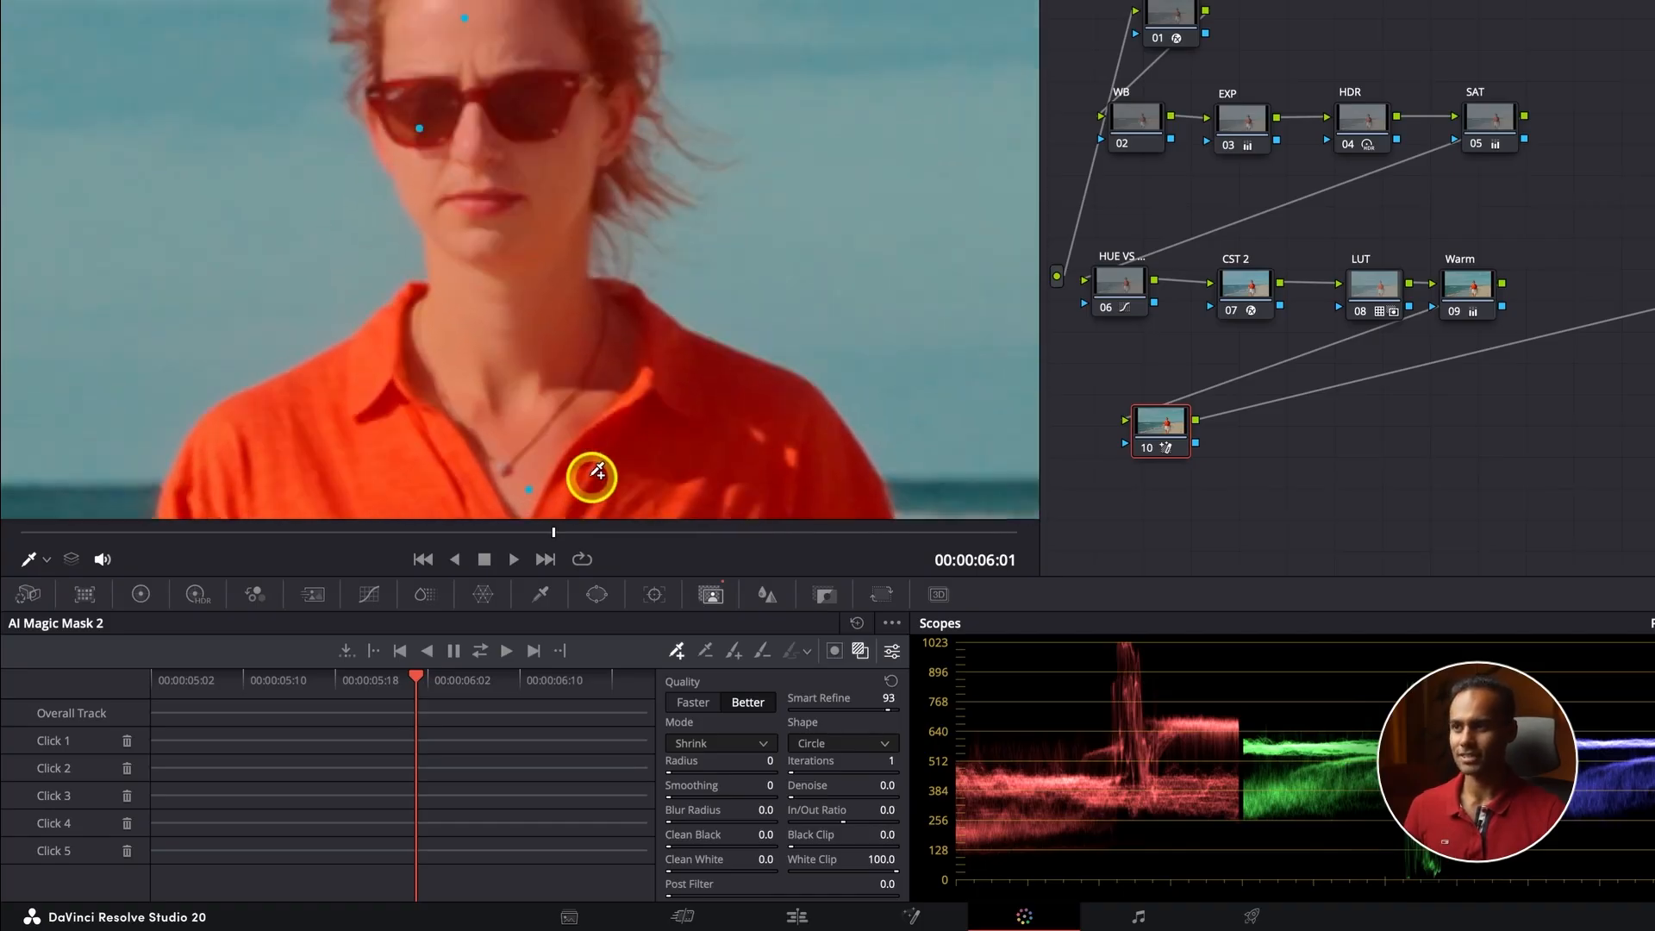
pyautogui.scroll(-2, 592, 477)
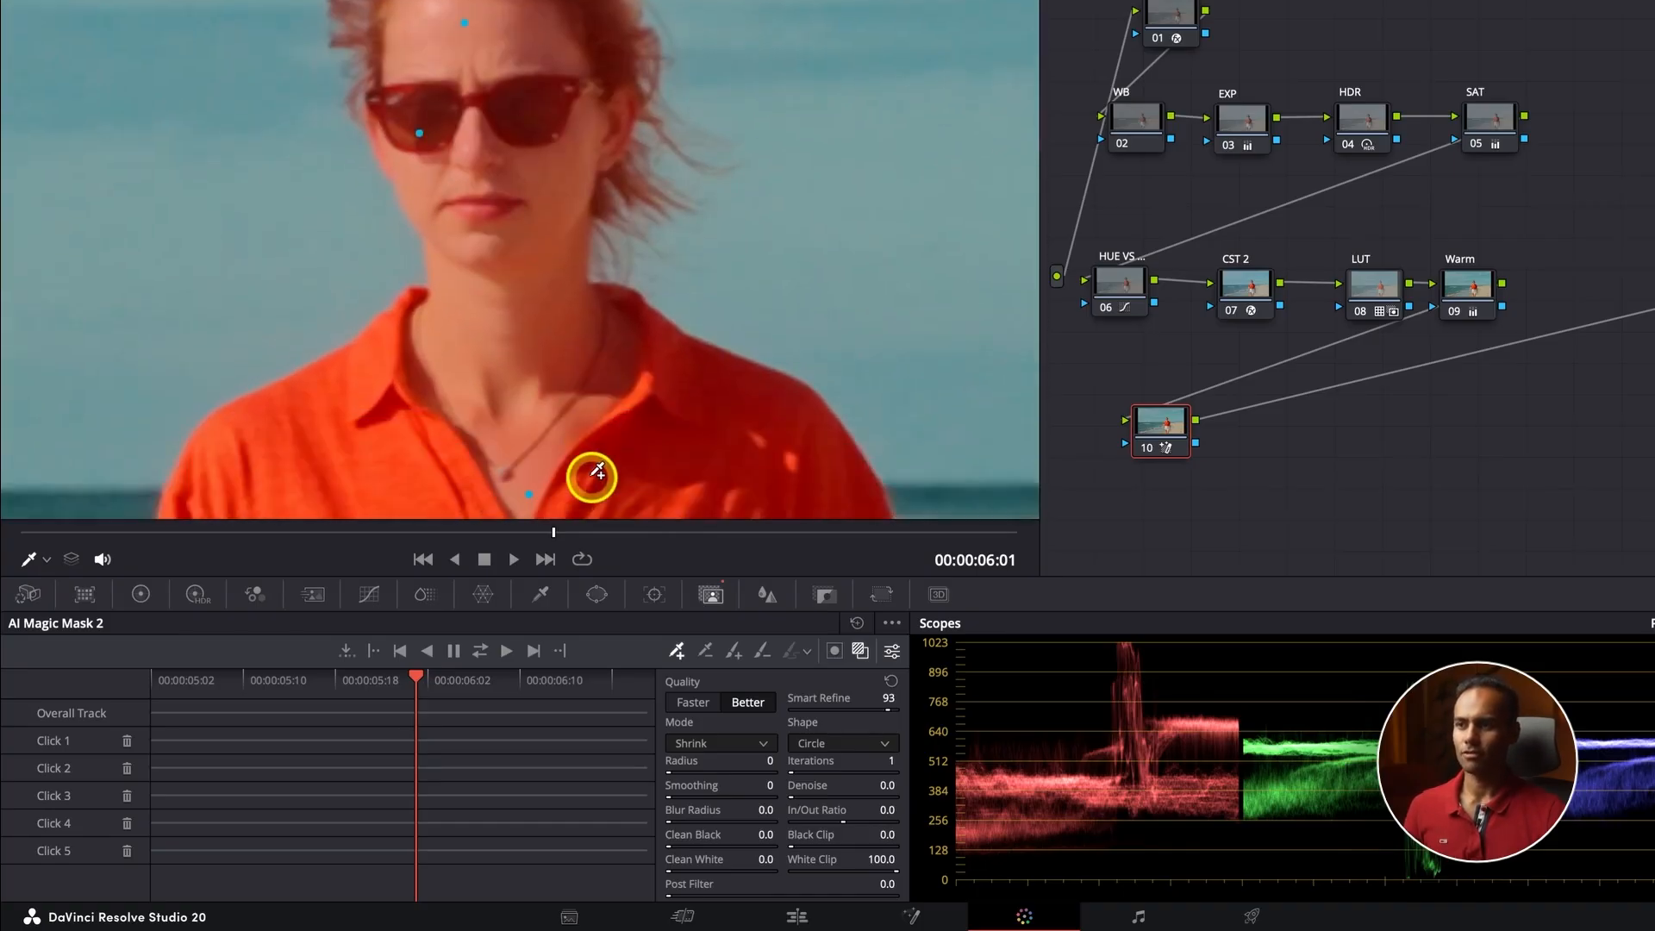
pyautogui.scroll(-1, 592, 477)
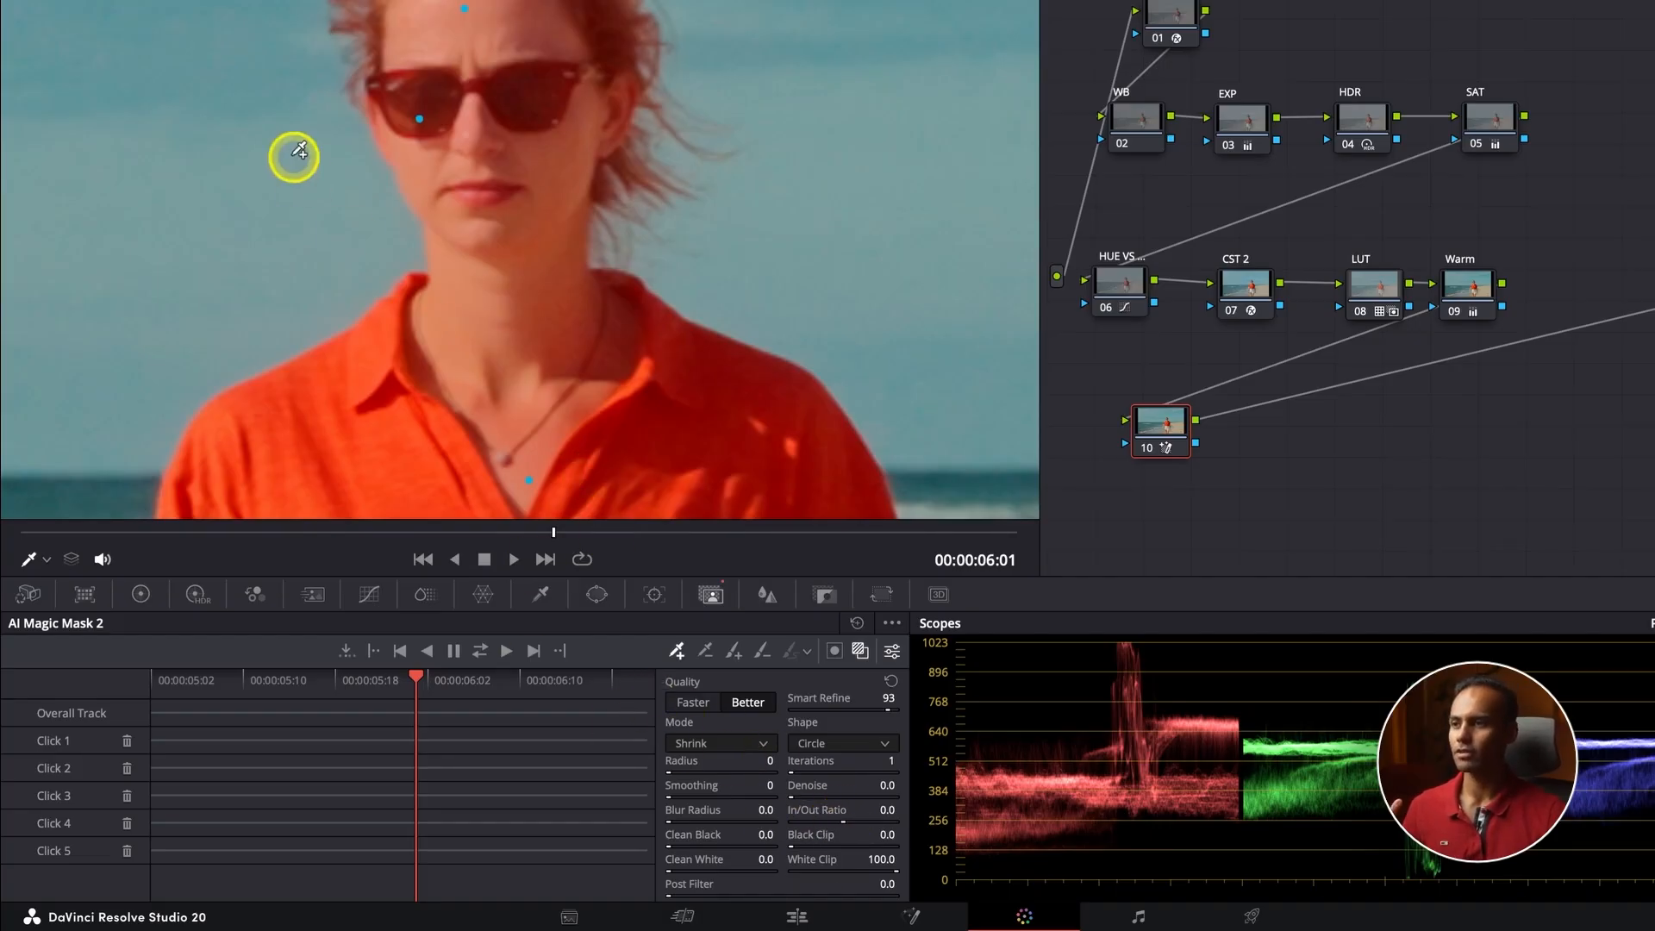
pyautogui.scroll(1, 429, 157)
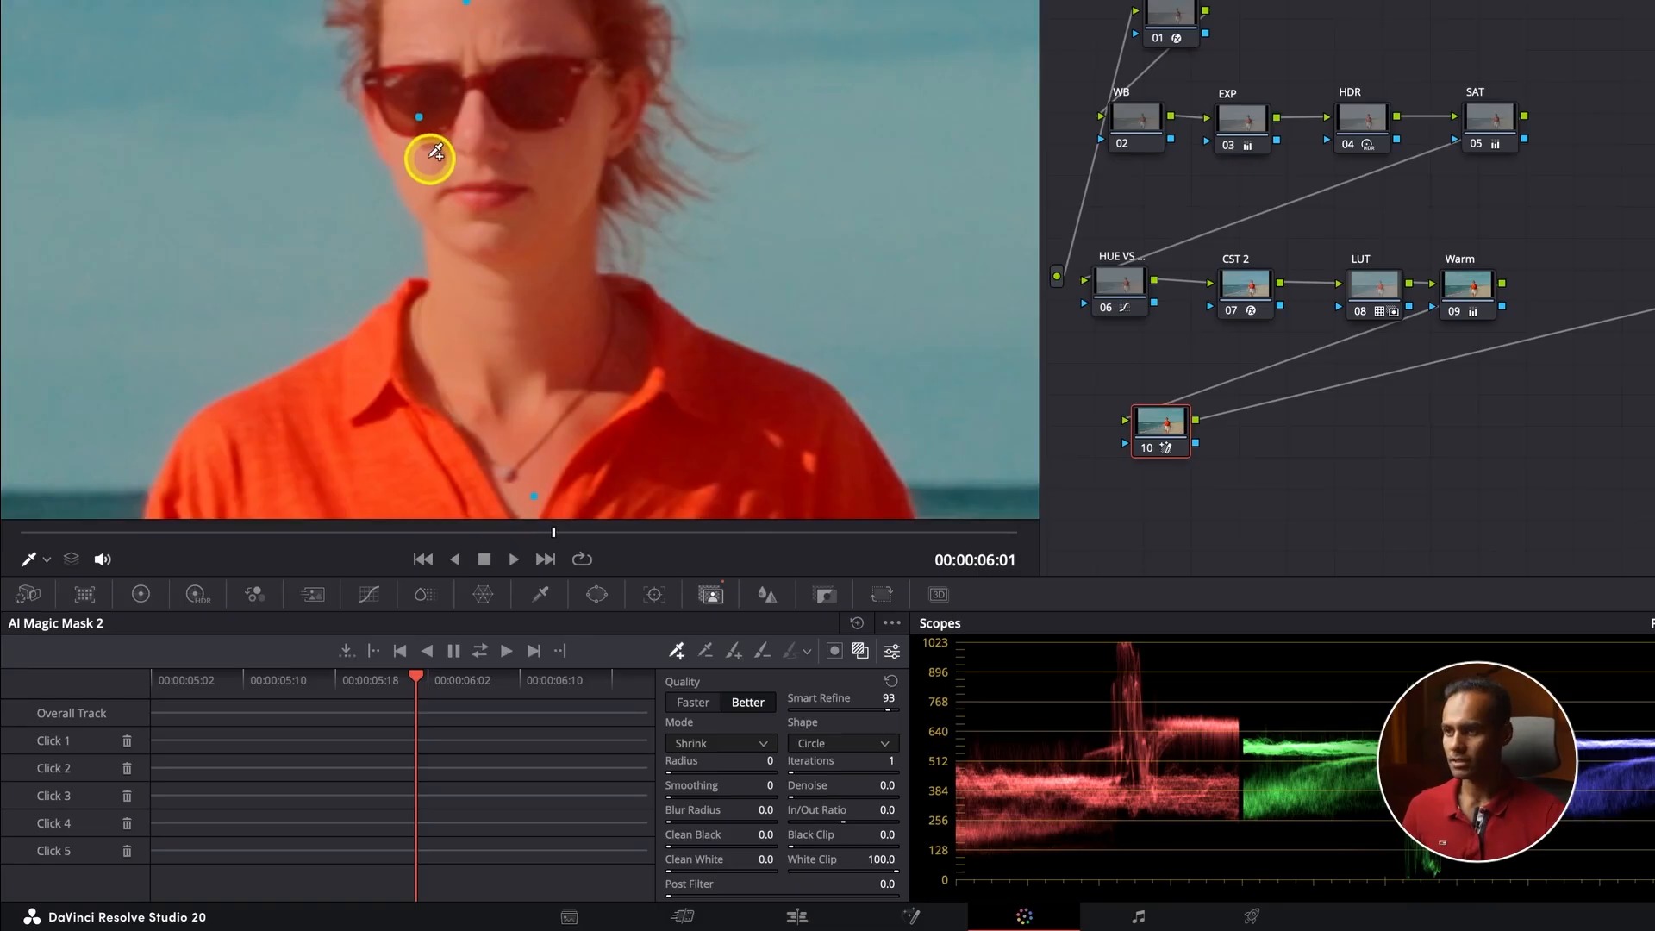
pyautogui.scroll(5, 436, 154)
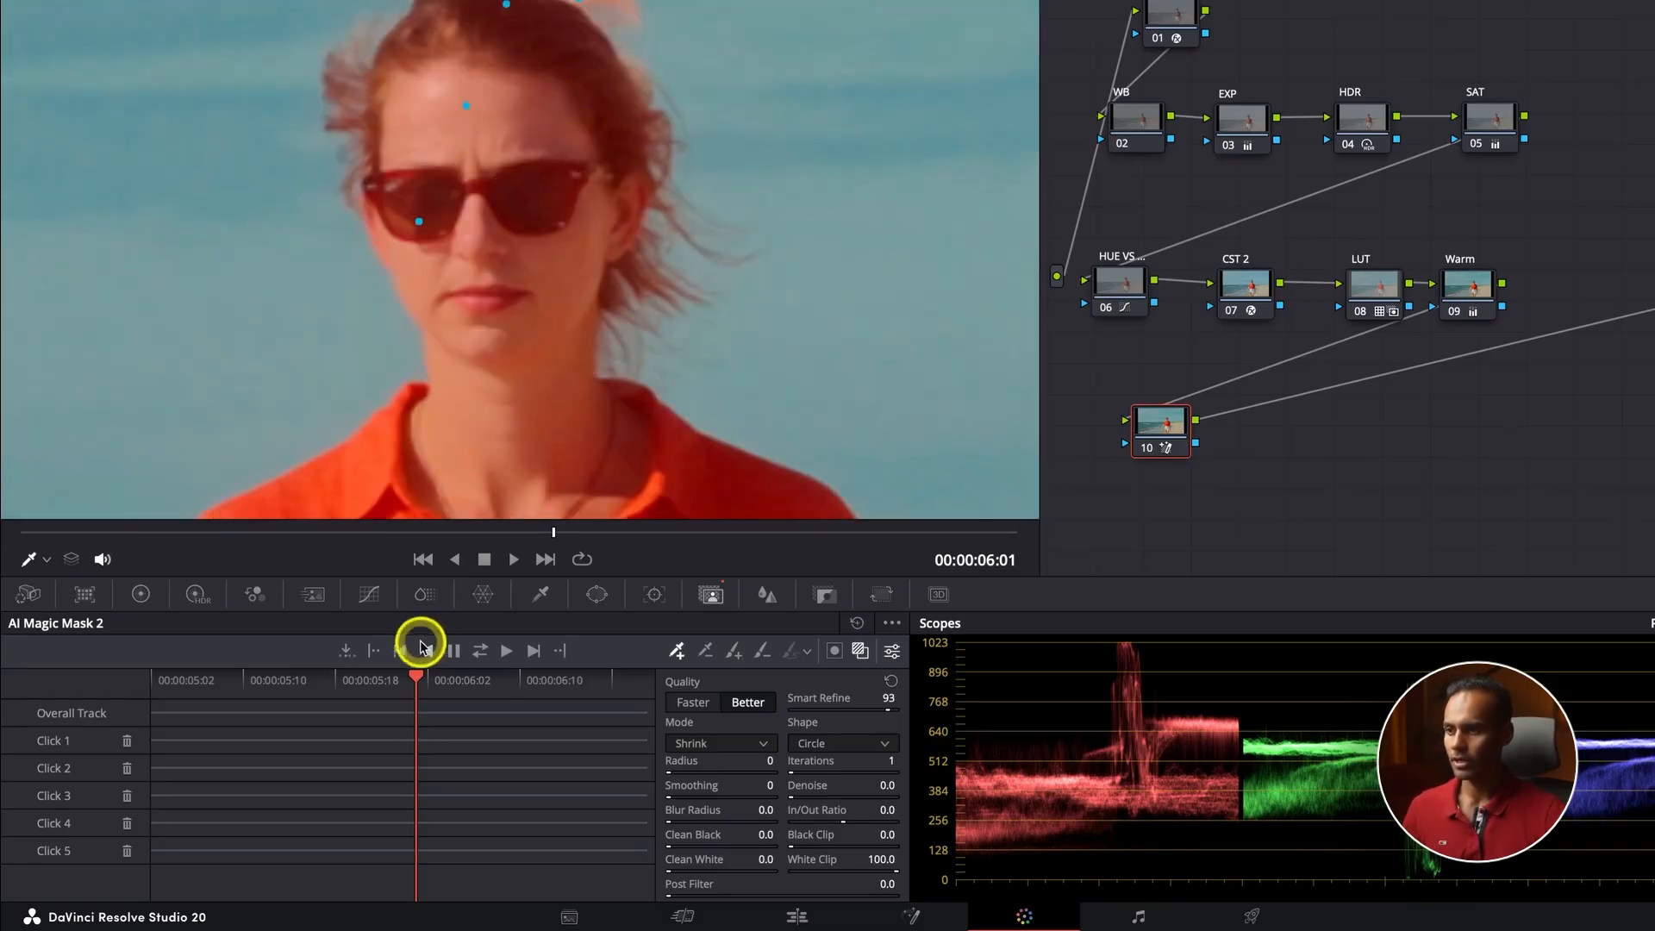
pyautogui.click(481, 652)
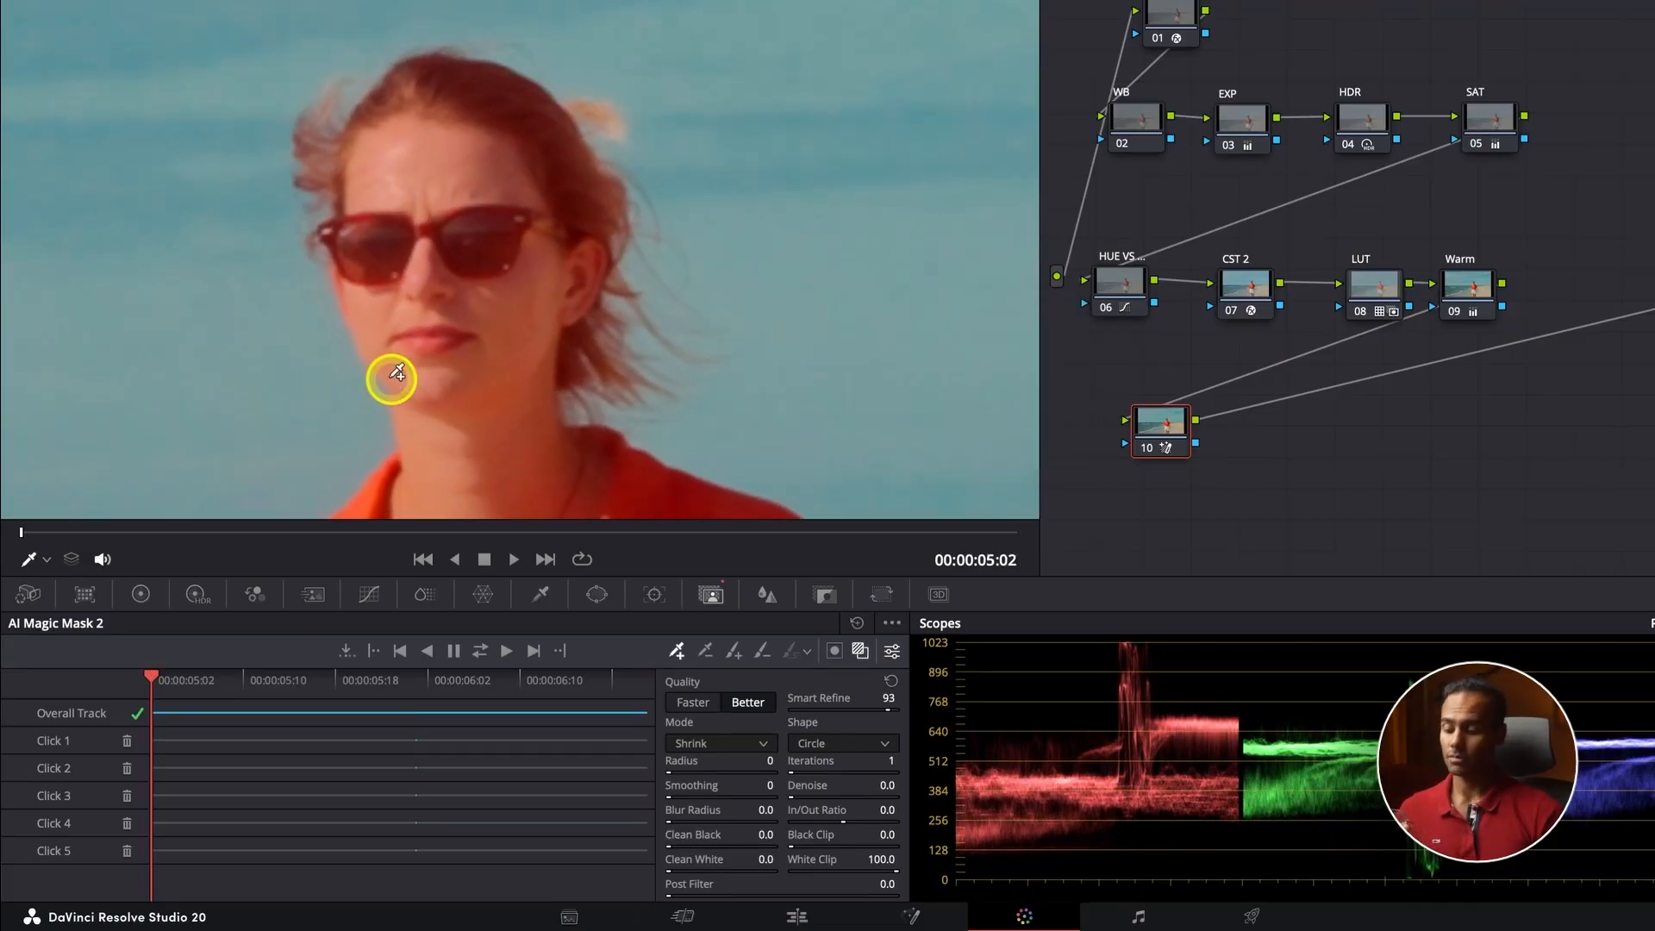
# Play the full-frame clip to check the tracked mask overlay and return to the first frame.
pyautogui.hotkey('shift', 'z')
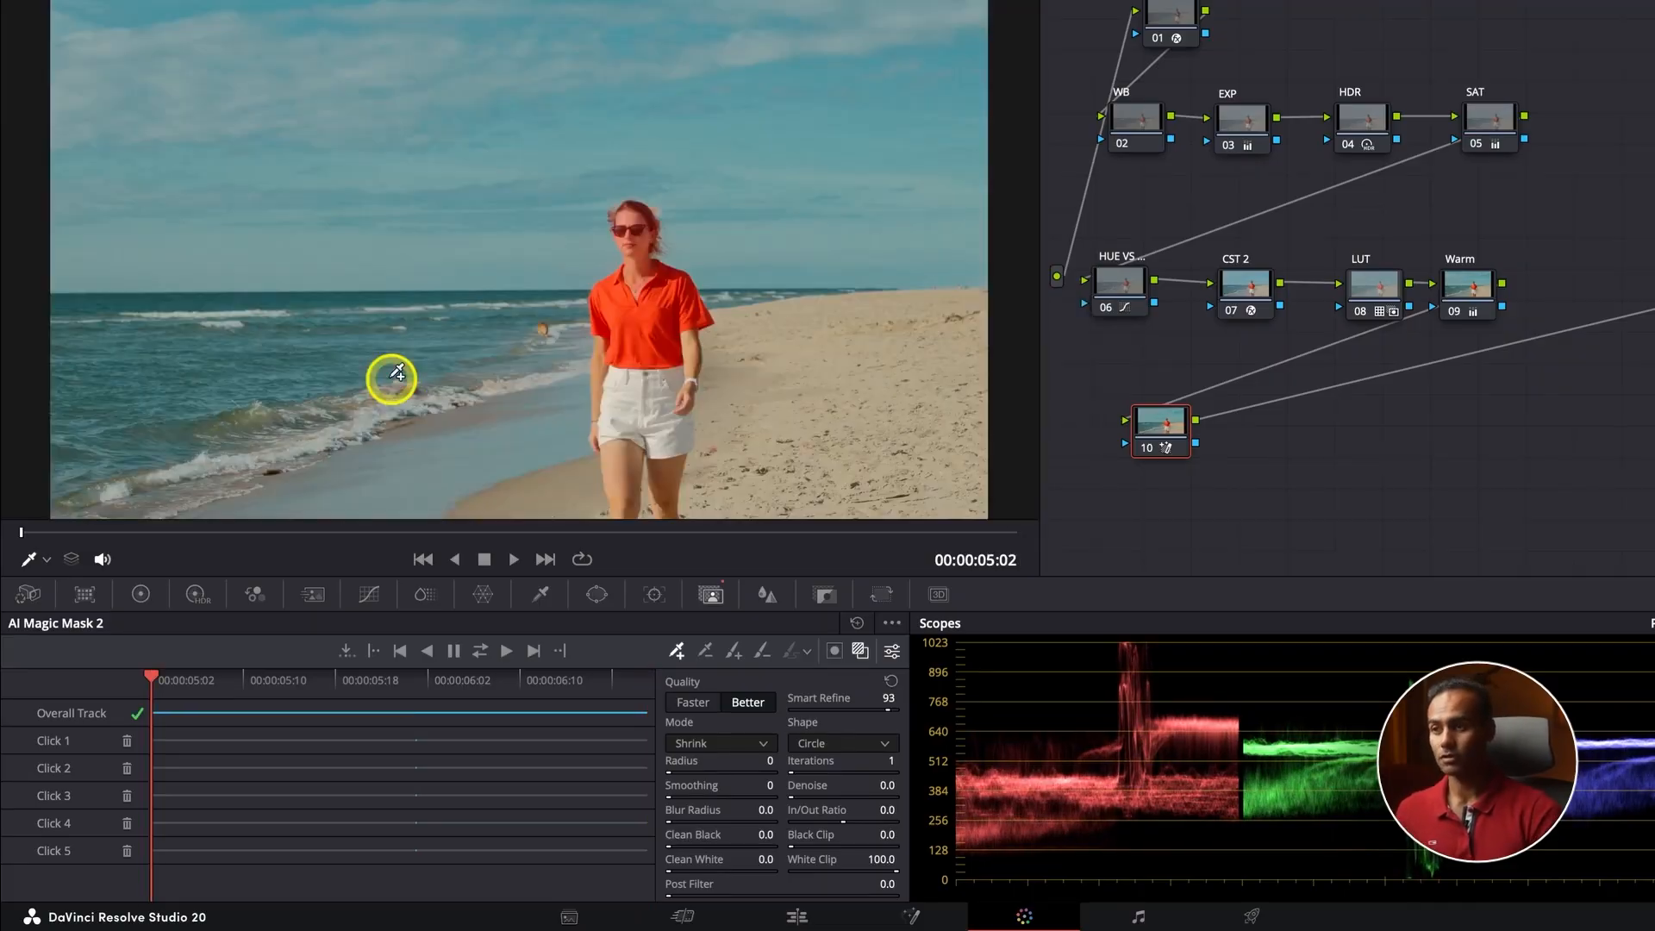
pyautogui.click(510, 561)
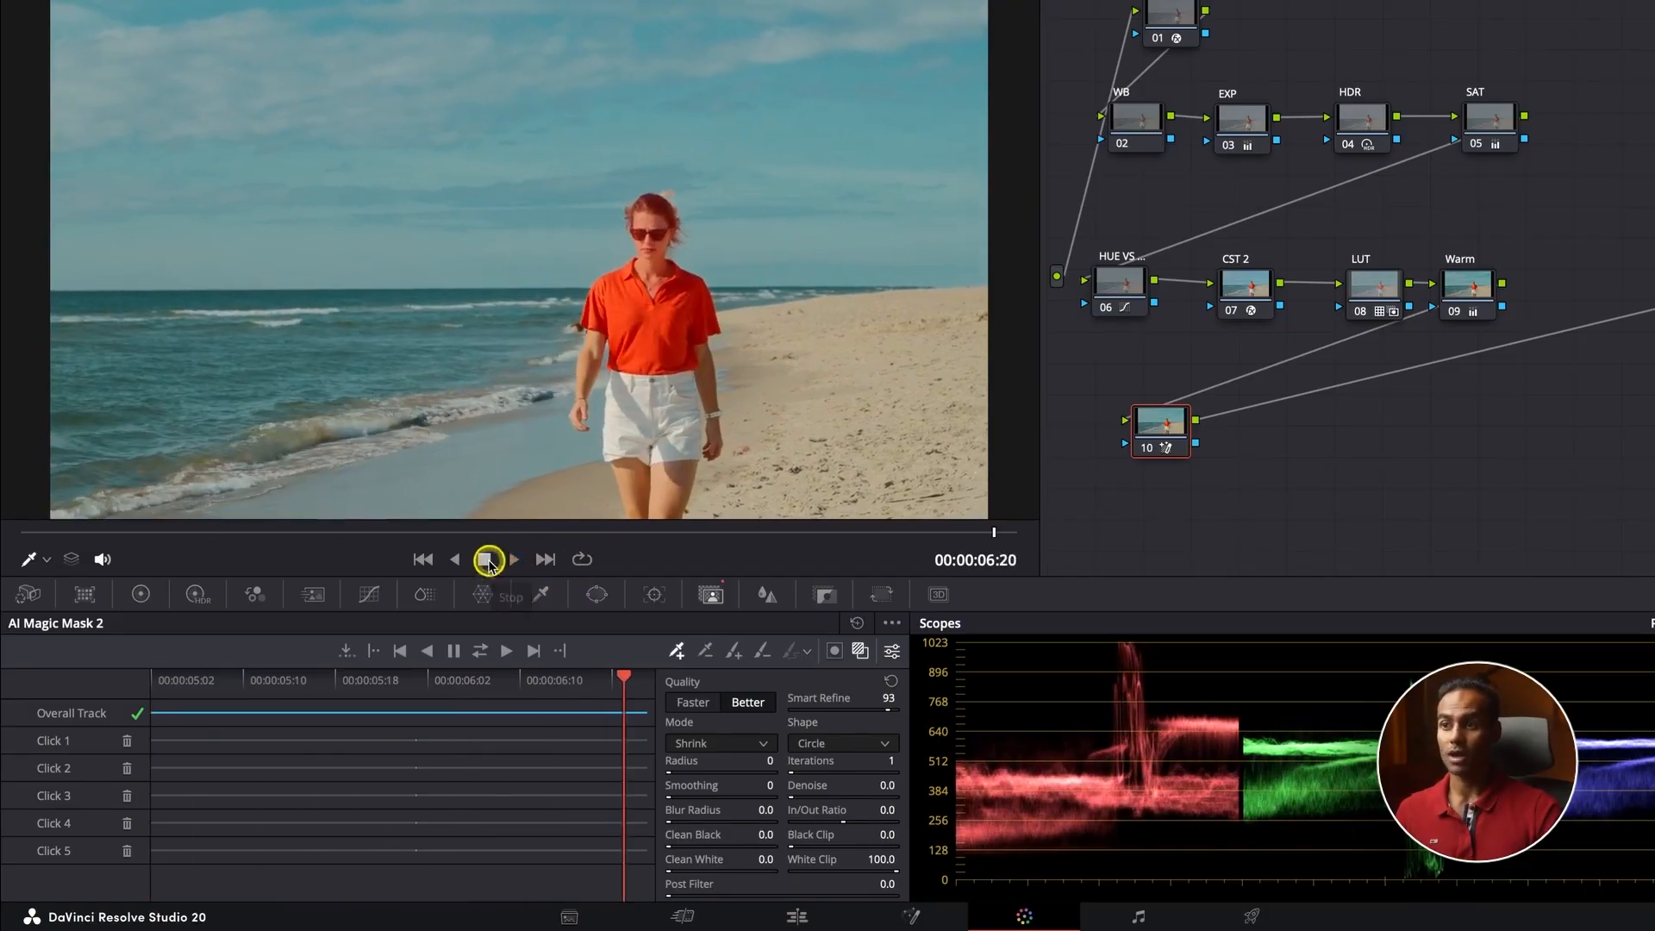
pyautogui.click(487, 562)
pyautogui.moveTo(626, 676); pyautogui.dragTo(81, 684)
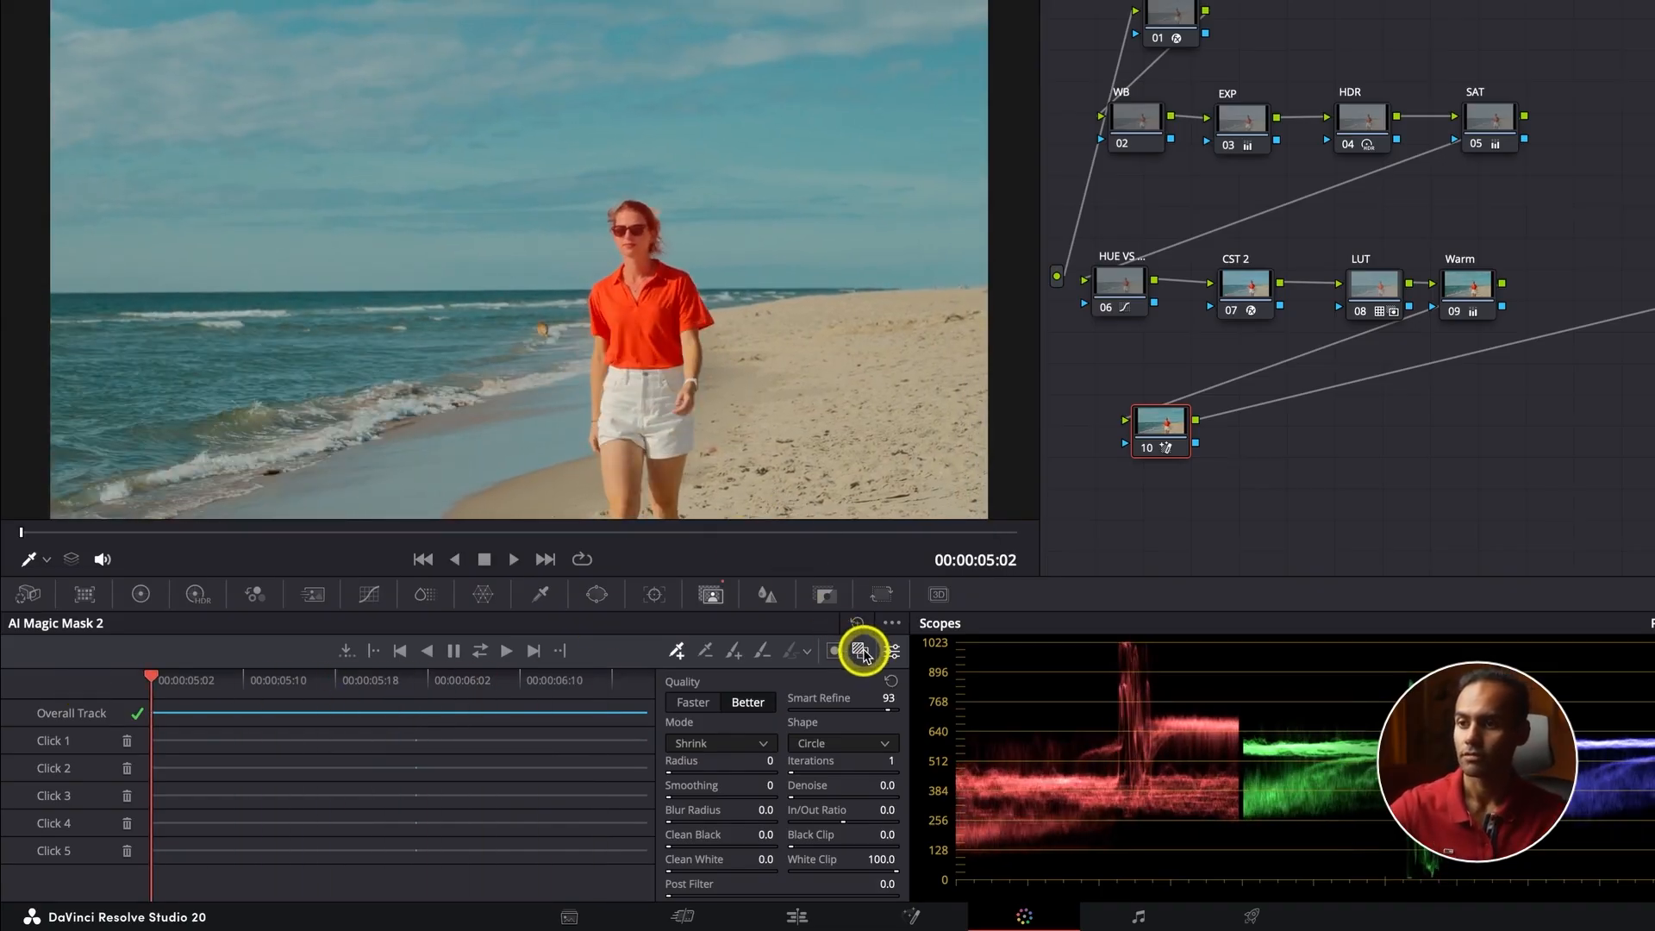
# Hide the mask overlay and darken the masked woman by setting Gamma to -0.07 in the primary color wheels.
pyautogui.scroll(5, 663, 268)
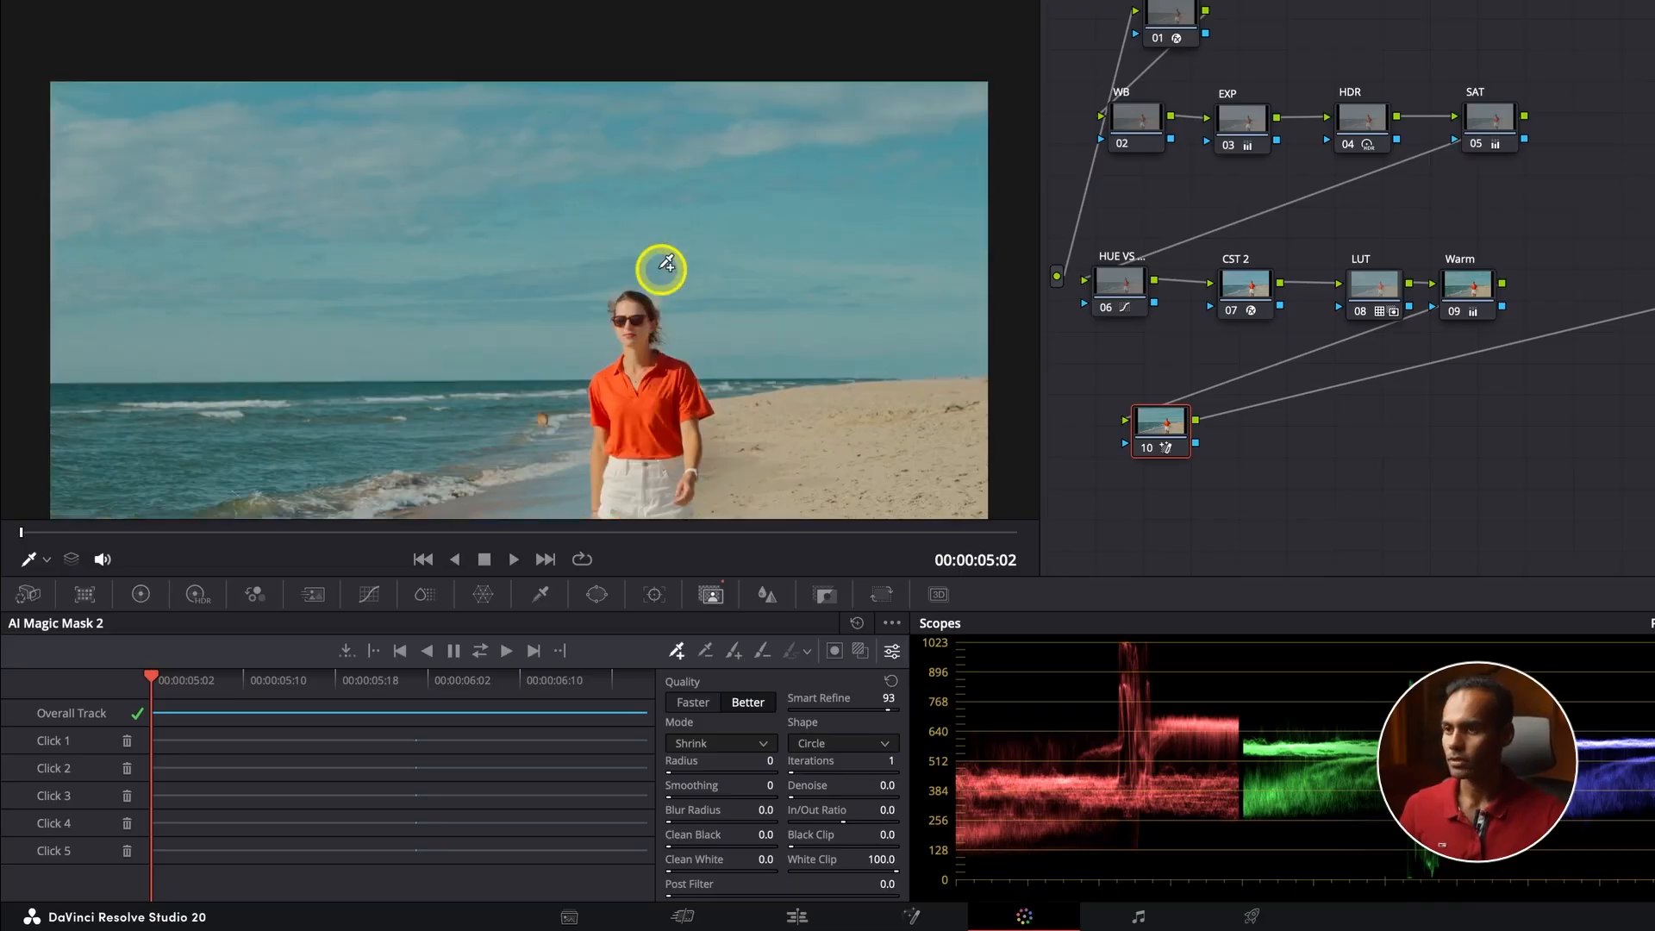
pyautogui.scroll(-4, 662, 269)
pyautogui.scroll(1, 664, 272)
pyautogui.scroll(6, 662, 274)
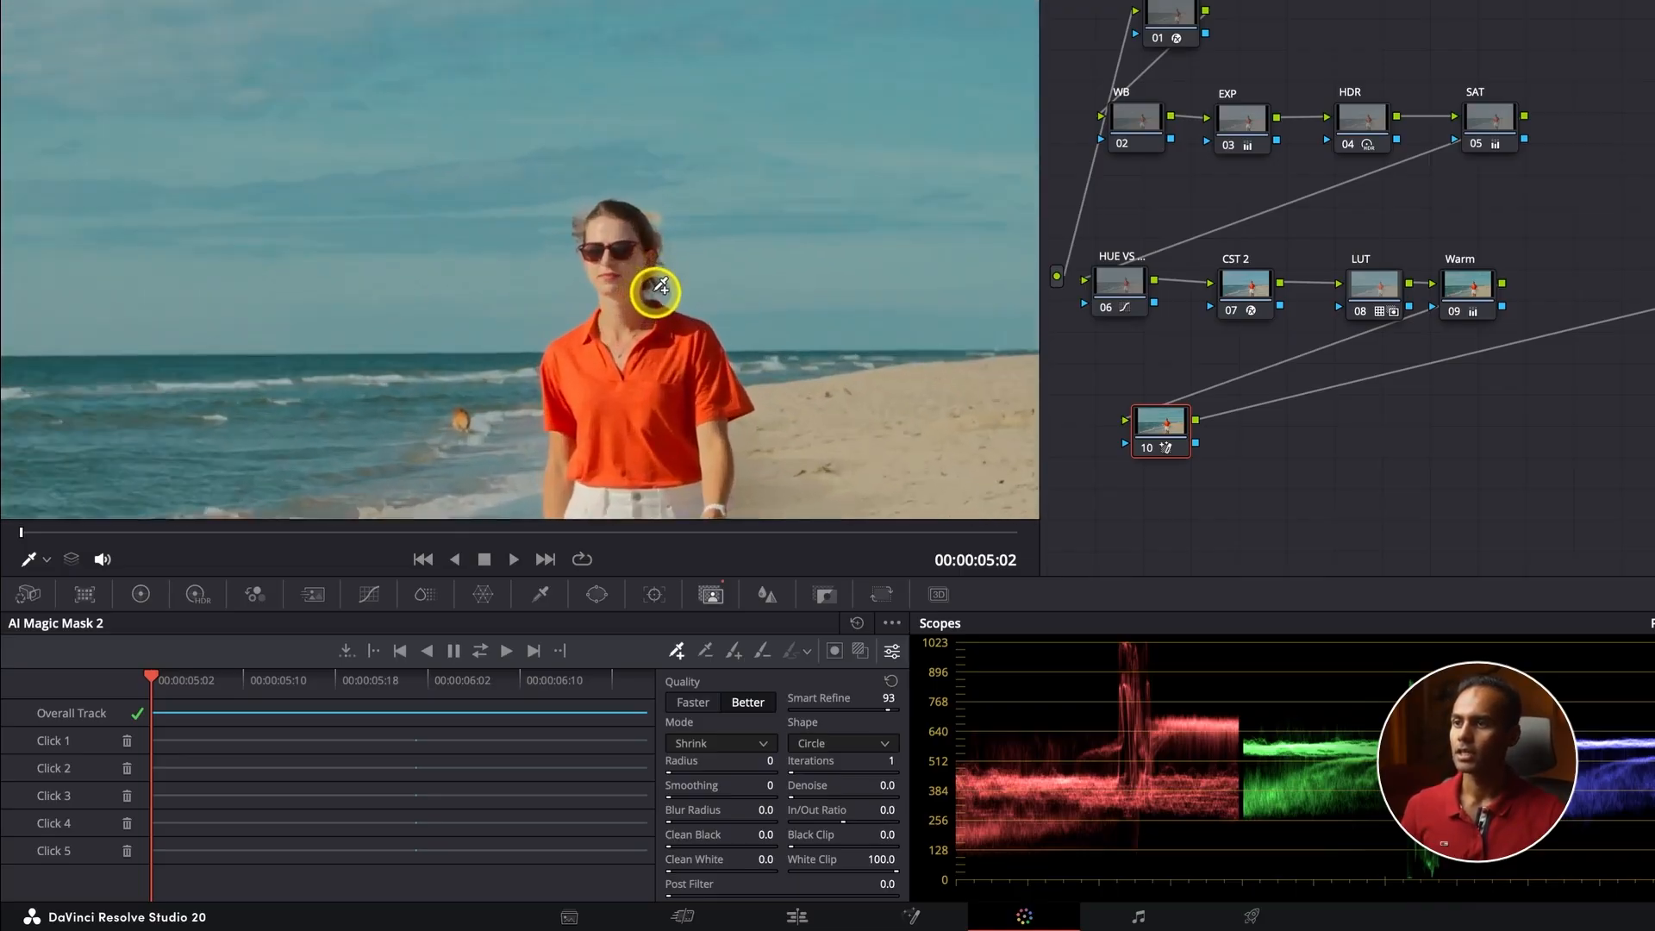
pyautogui.click(143, 595)
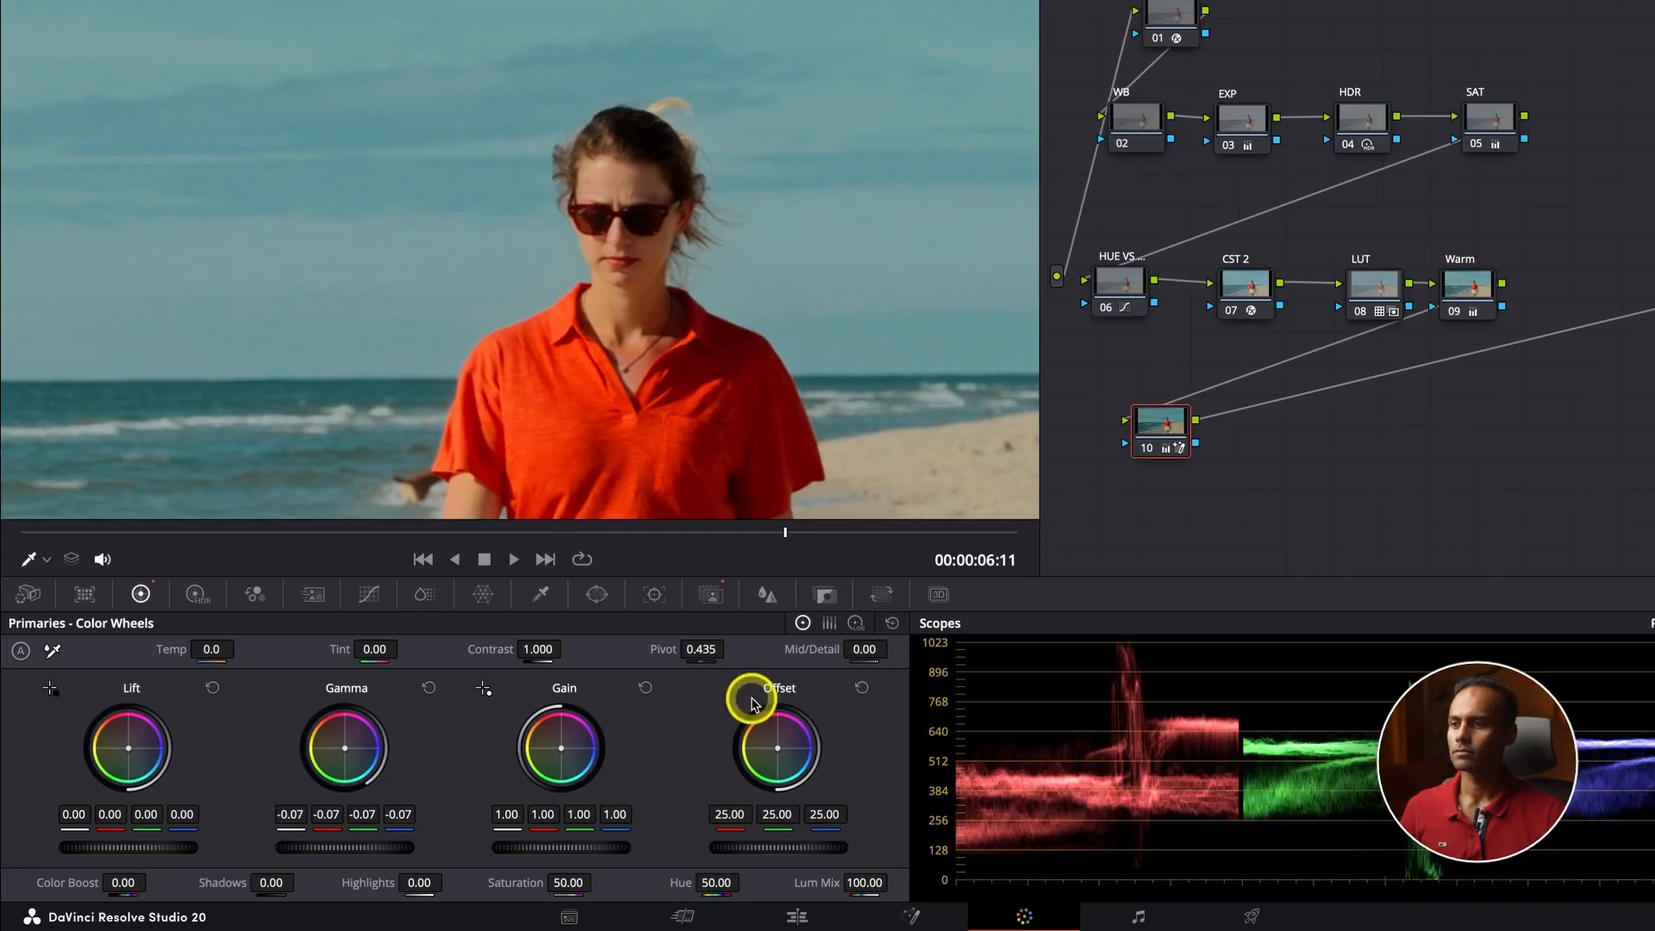
# Play the clip and compare the image with node 10 disabled and enabled.
pyautogui.moveTo(565, 533); pyautogui.dragTo(43, 530)
pyautogui.press('space')
pyautogui.press('space')
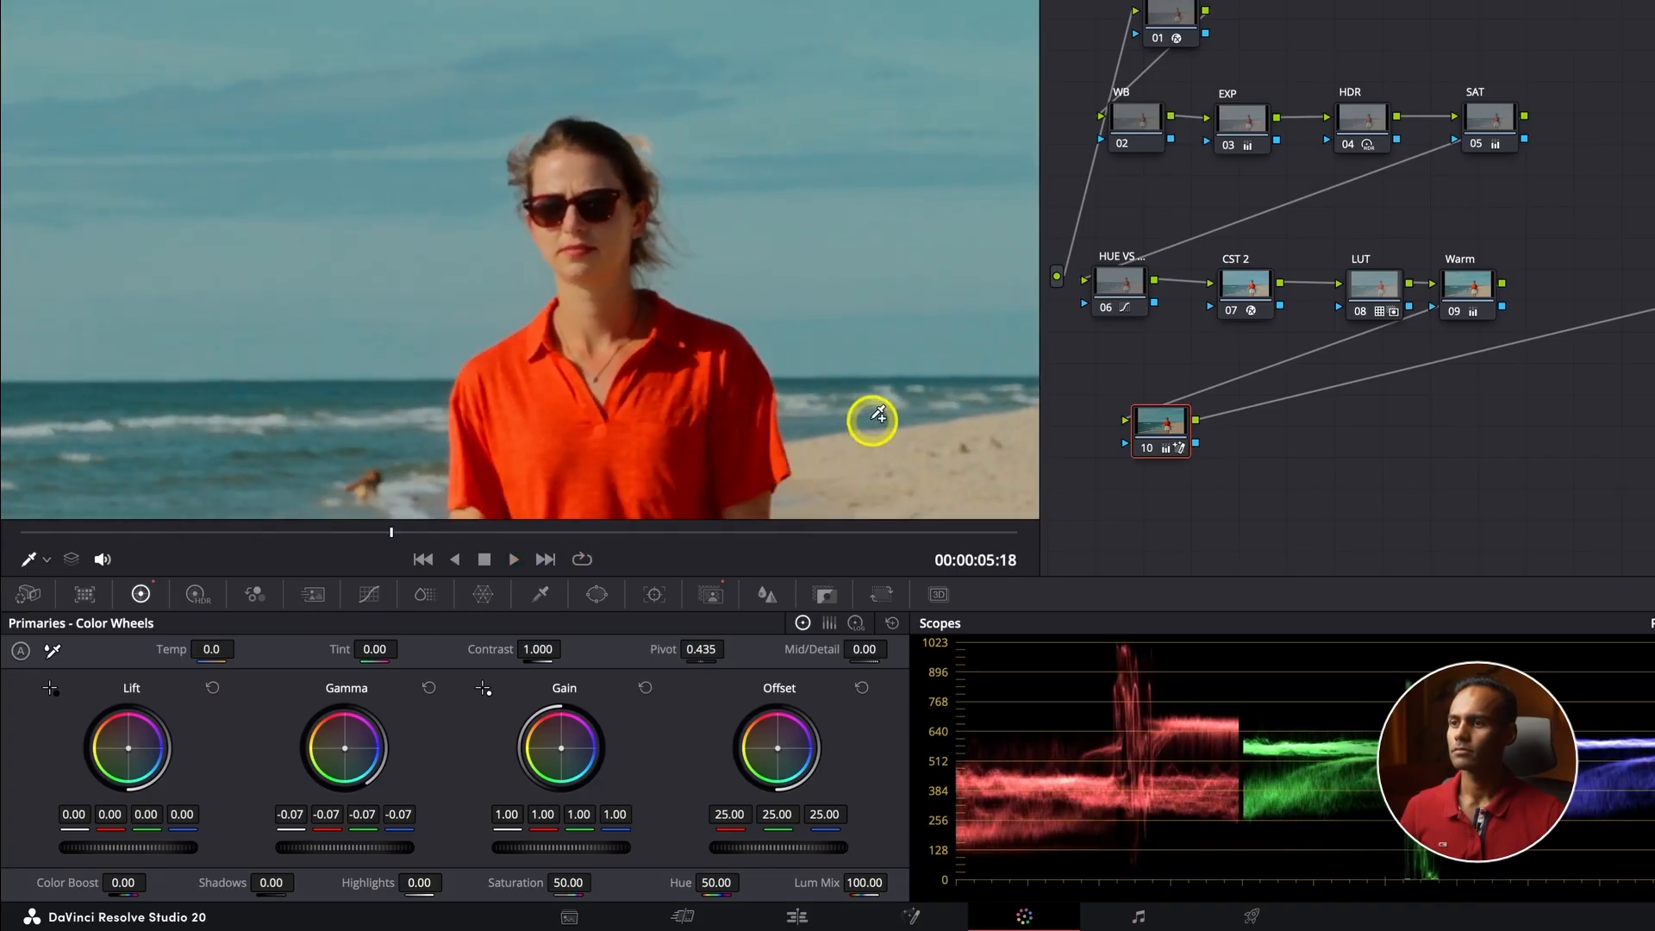
pyautogui.hotkey('ctrl', 'd')
pyautogui.hotkey('ctrl', 'd')
pyautogui.hotkey('ctrl', 'd')
pyautogui.hotkey('ctrl', 'd')
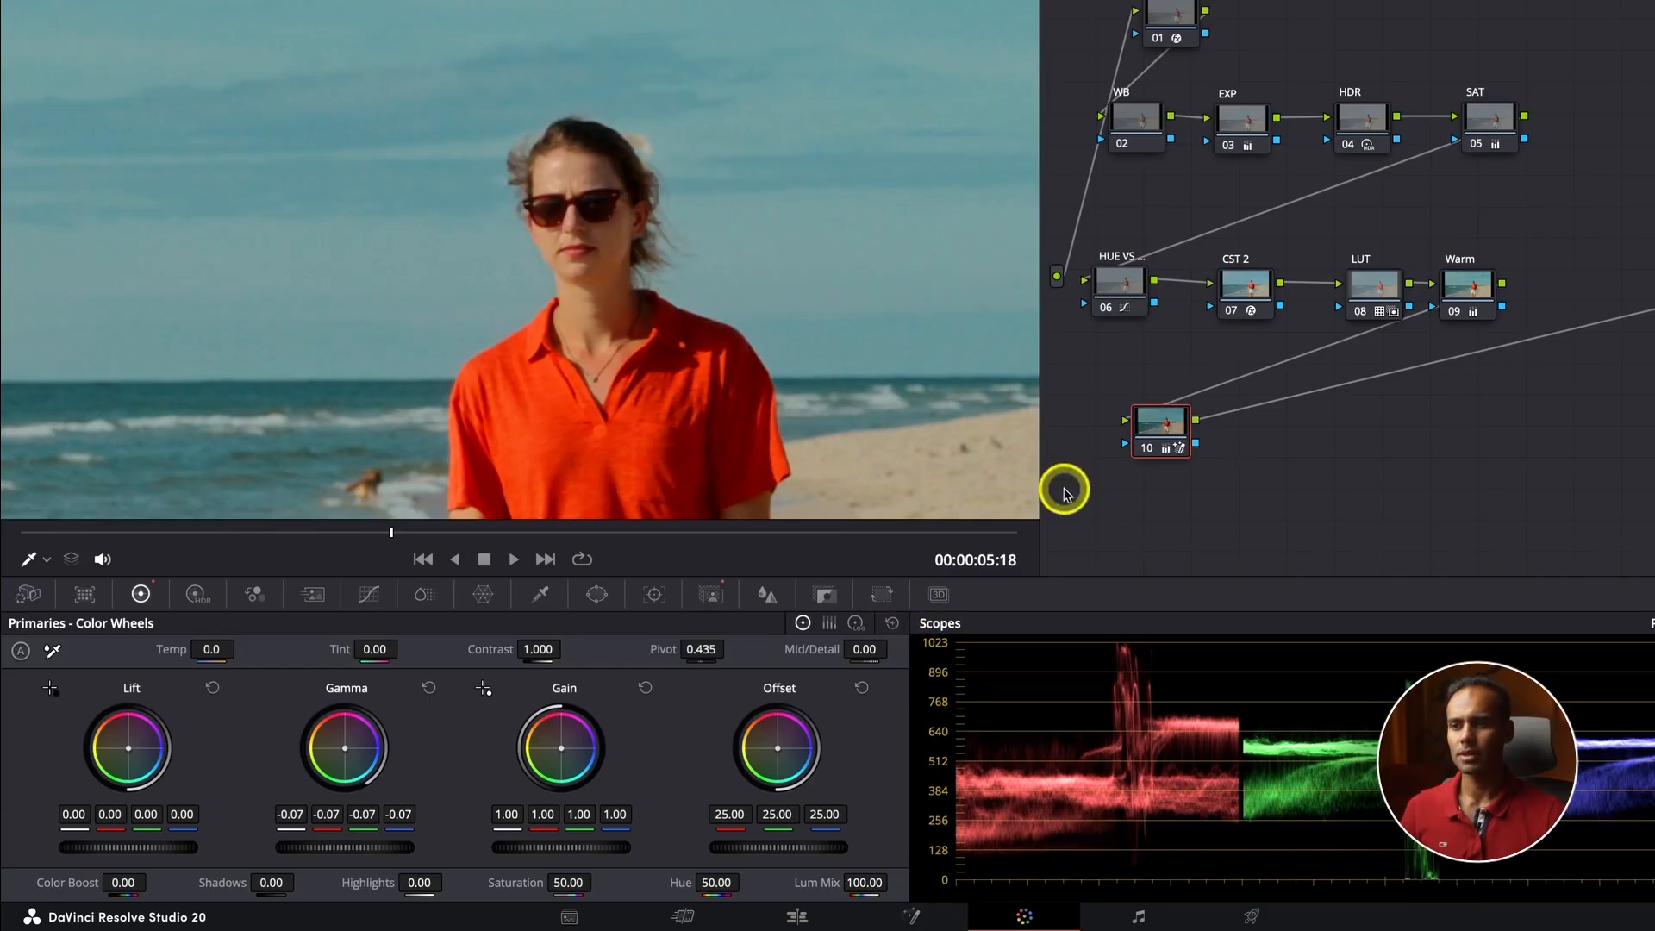
# Show the Magic Mask overlay and subtract the orange shirt from the selection with exclusion points on its chest, shoulder, side and sleeve.
pyautogui.click(711, 594)
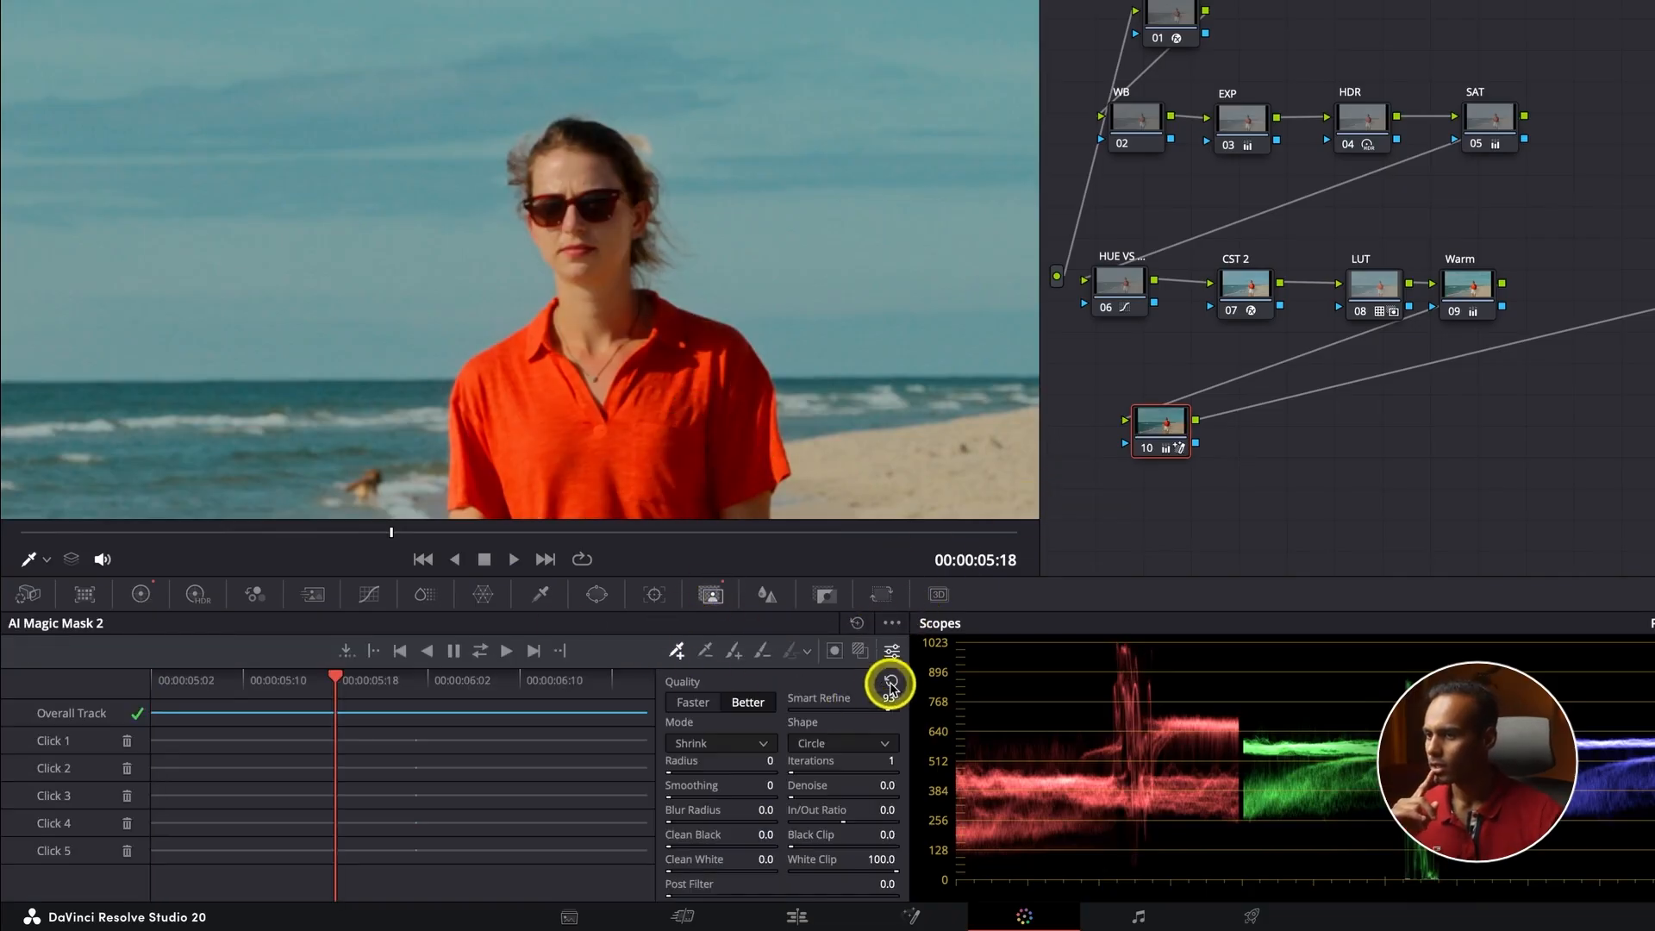
pyautogui.click(860, 651)
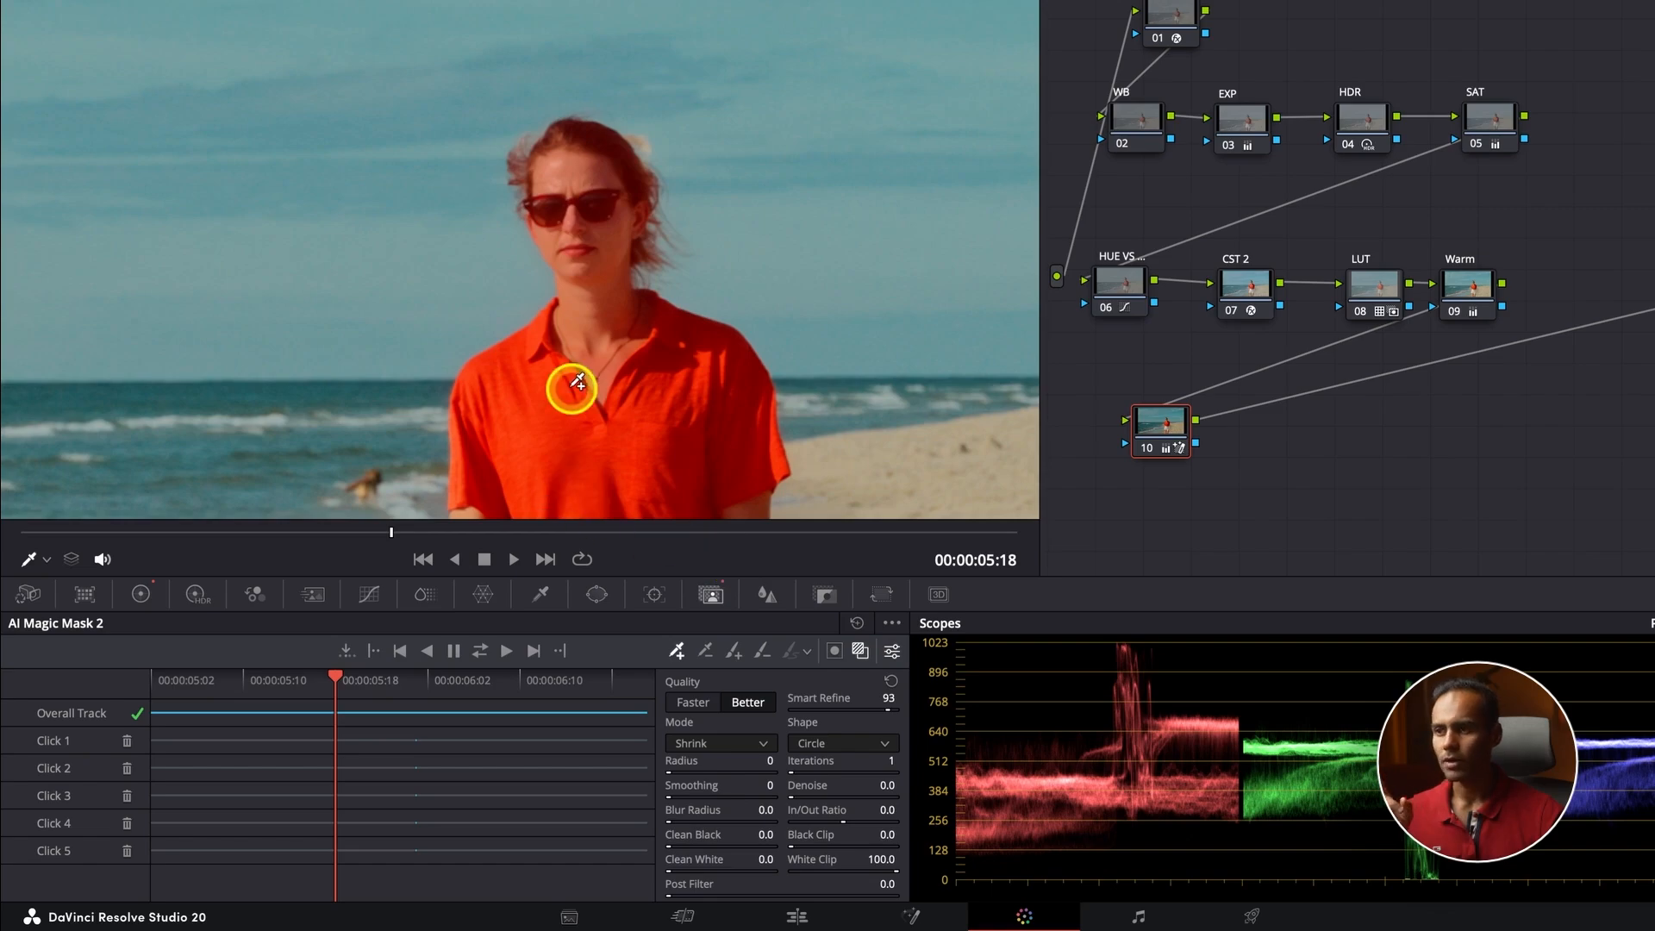
pyautogui.scroll(-3, 582, 391)
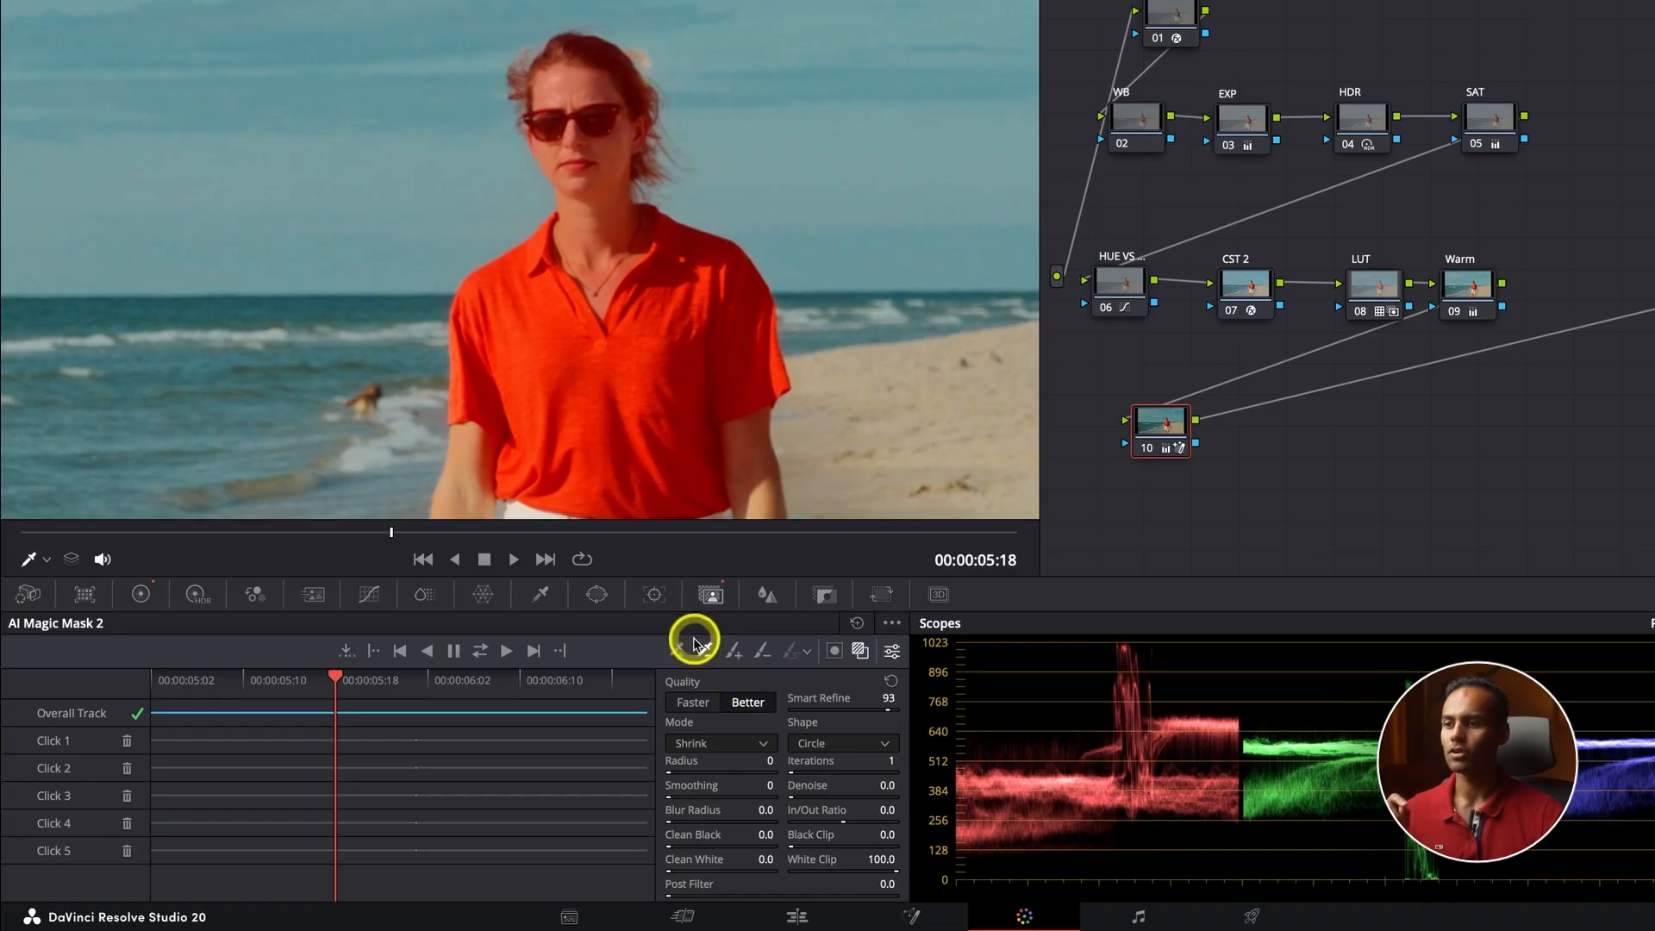
pyautogui.click(649, 352)
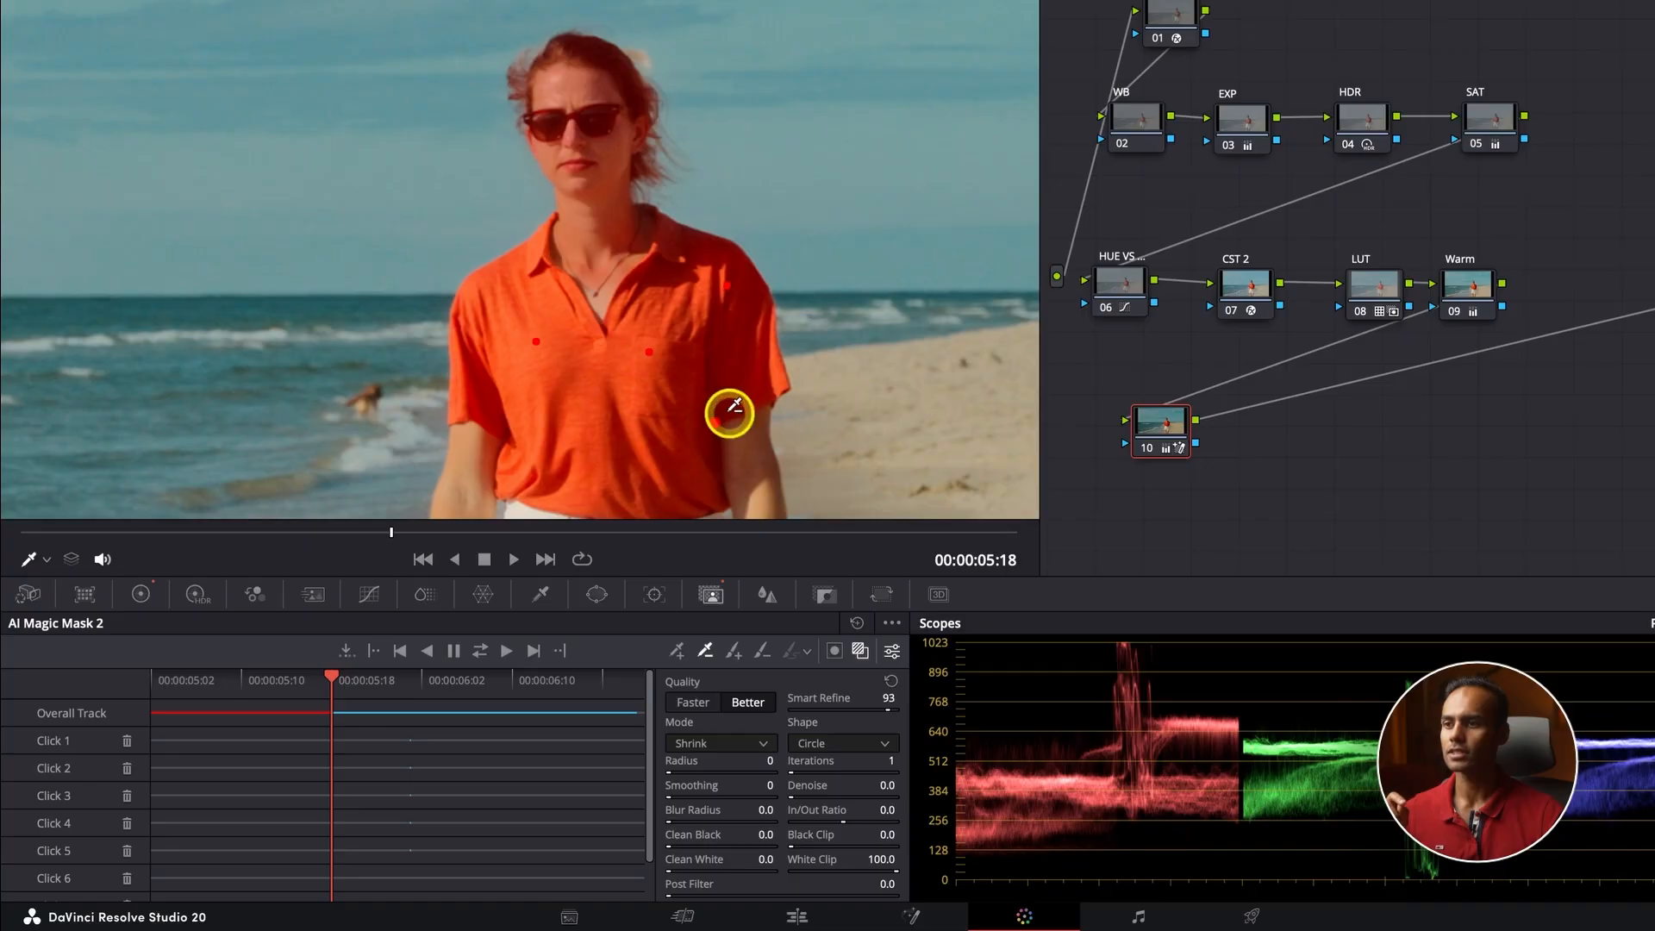
pyautogui.click(765, 381)
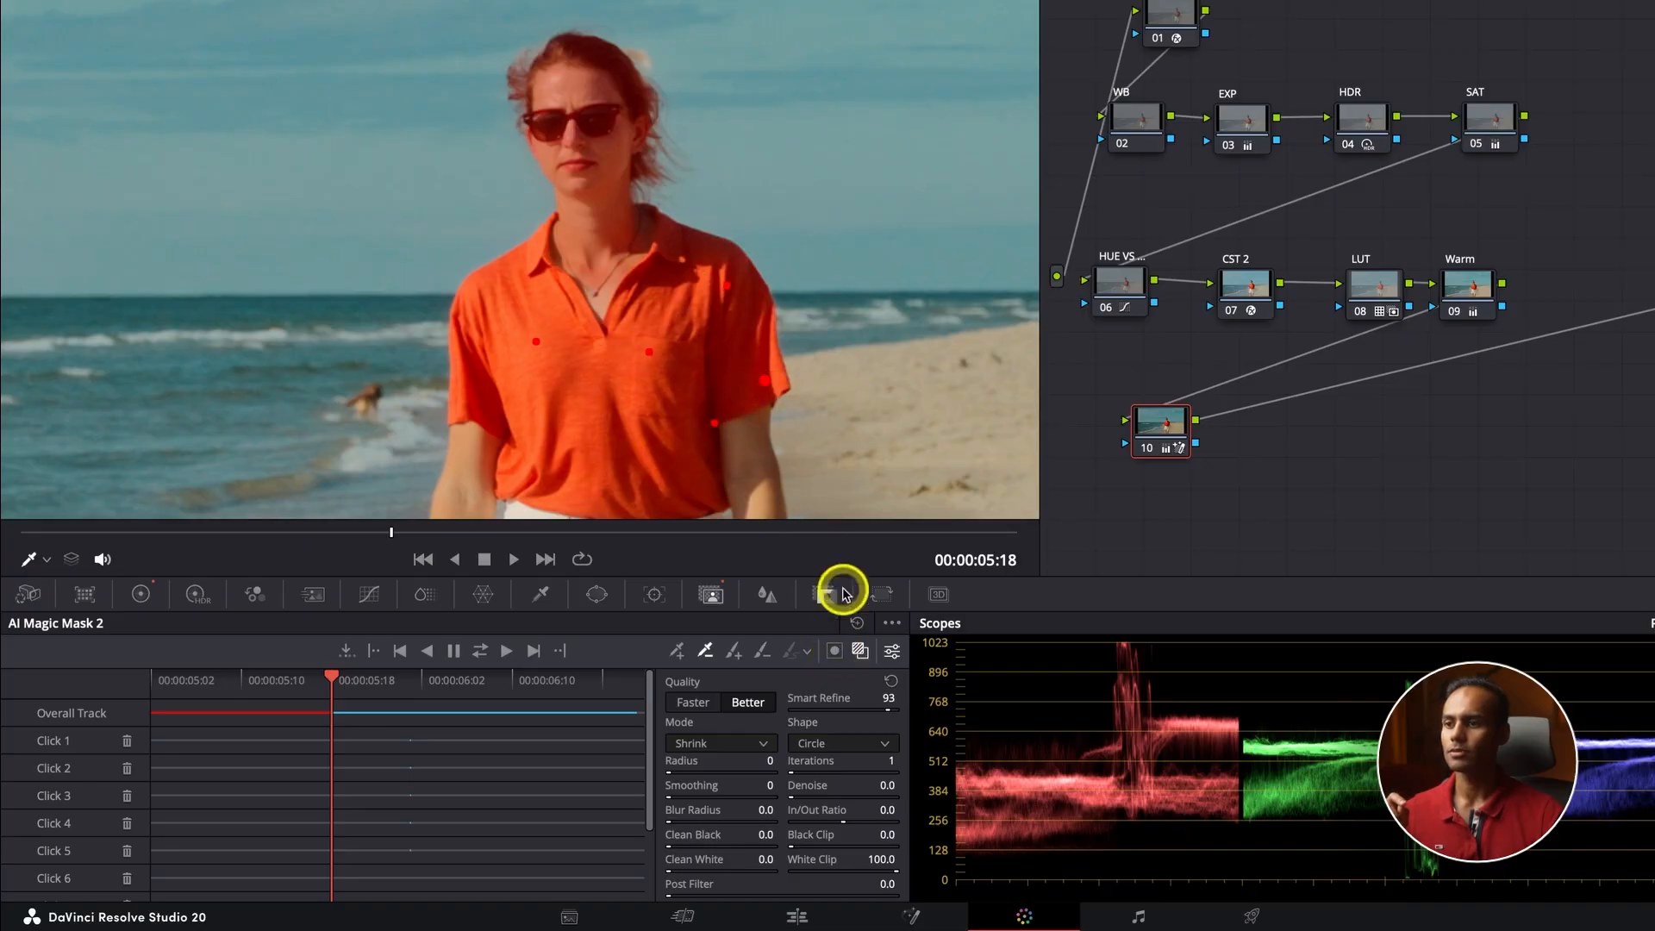
# Compare the image with and without the mask overlay to check the shirt exclusion and the edge around the hair.
pyautogui.click(861, 654)
pyautogui.click(861, 655)
pyautogui.click(861, 654)
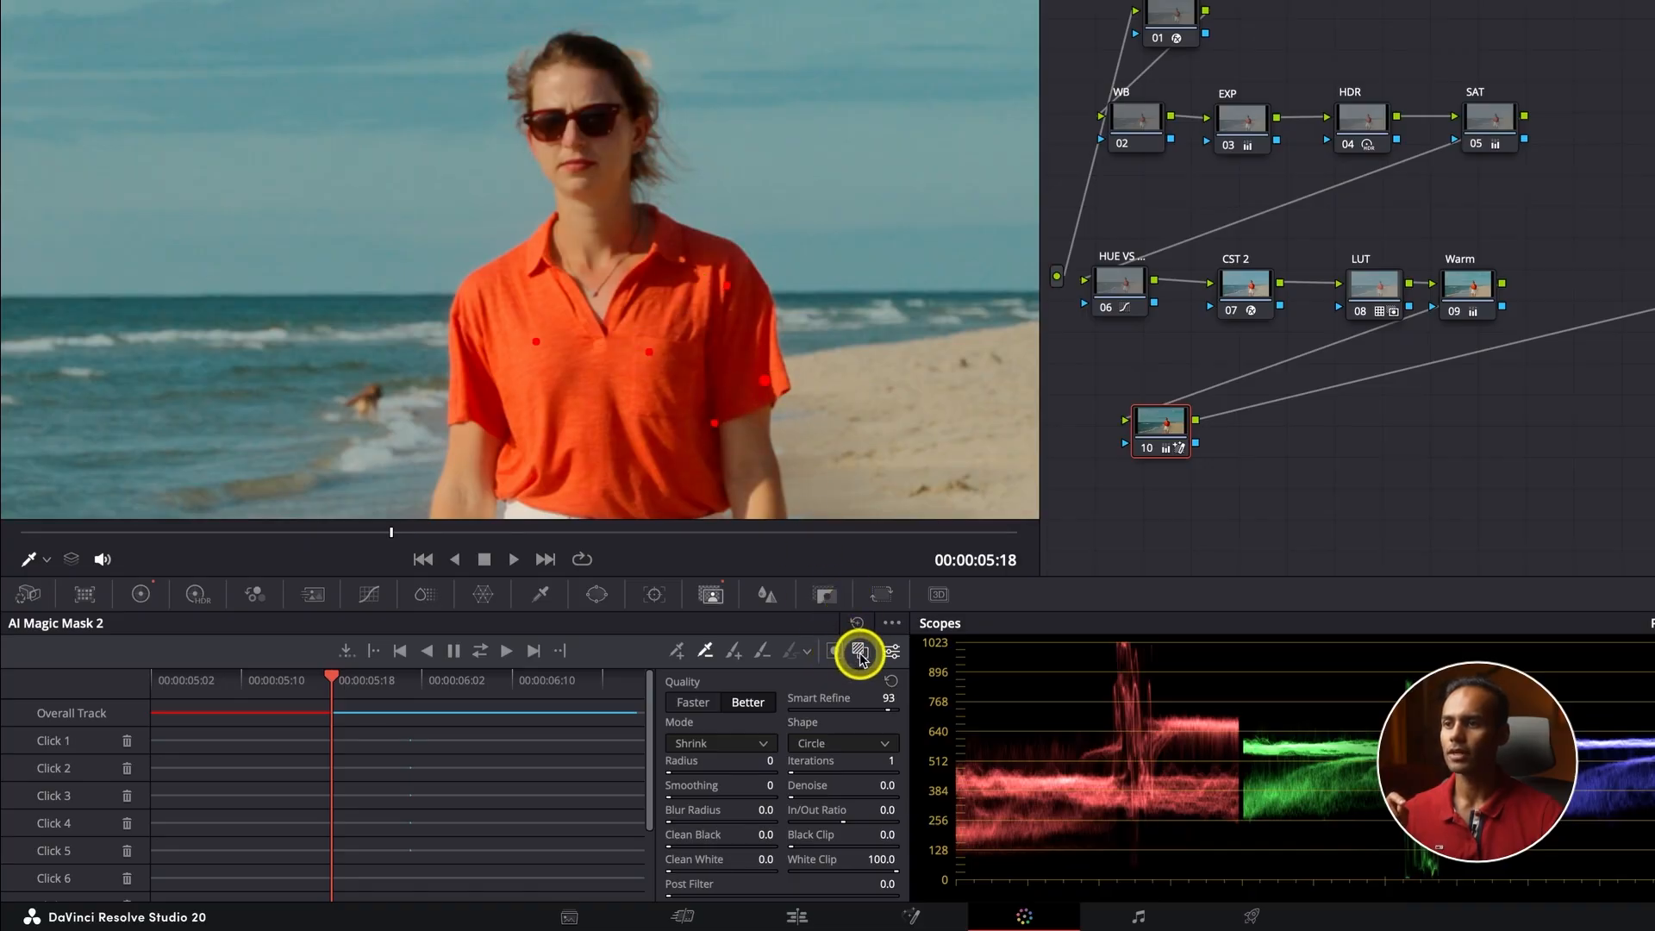
pyautogui.click(861, 654)
pyautogui.click(862, 654)
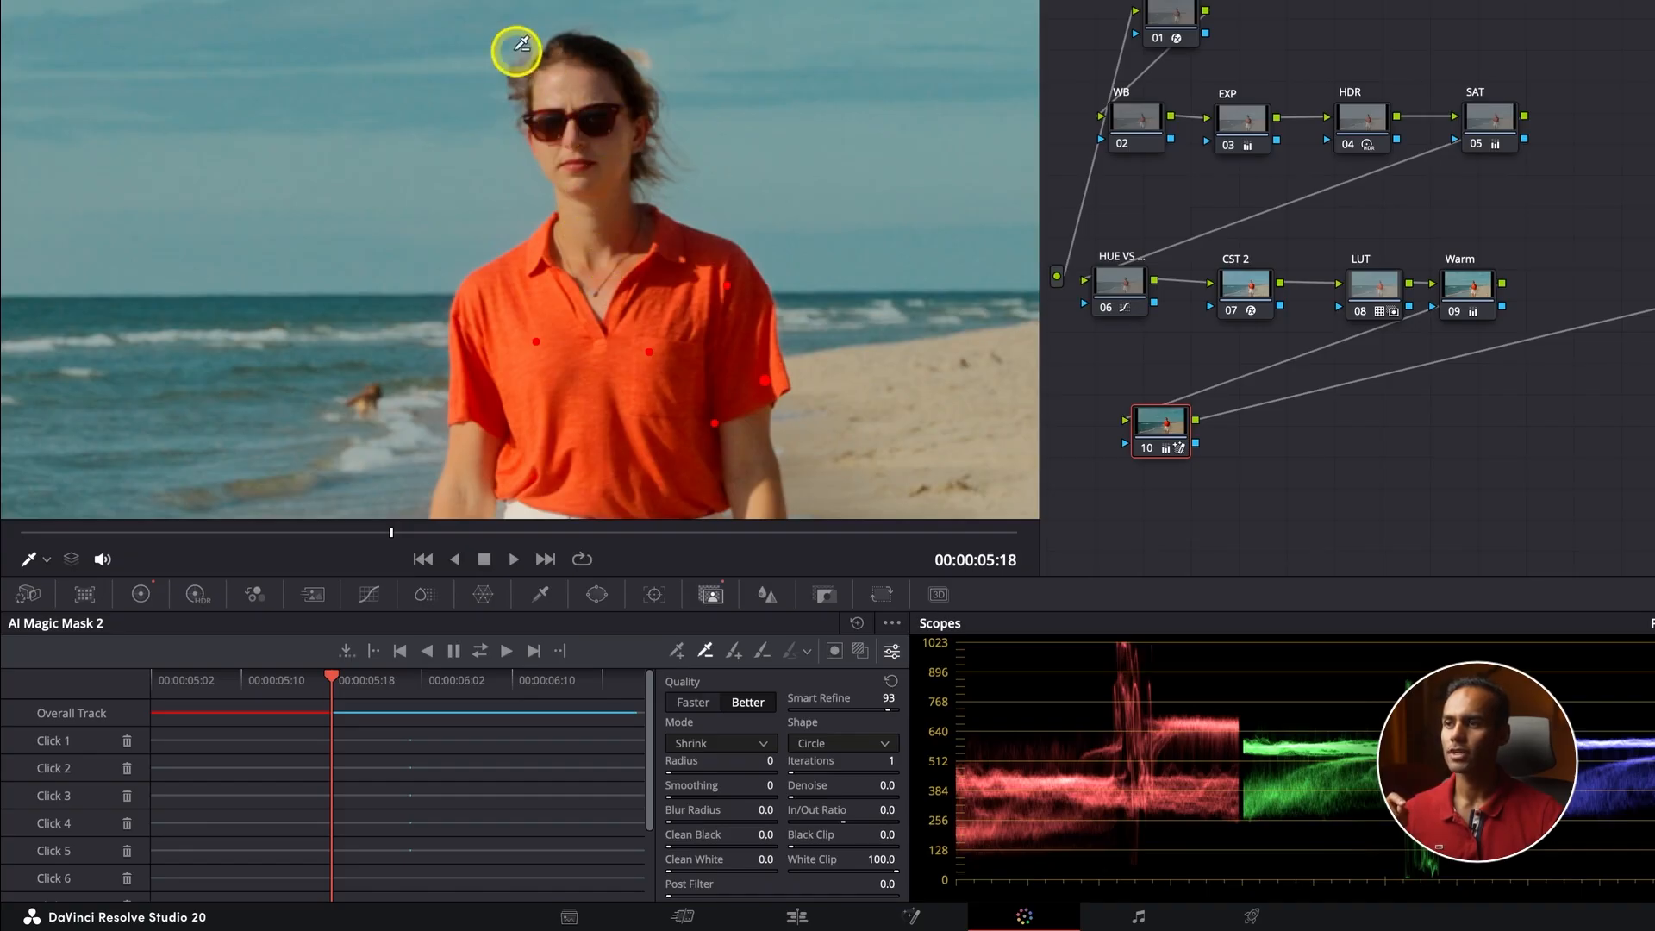
pyautogui.click(858, 652)
pyautogui.click(856, 654)
pyautogui.click(857, 654)
pyautogui.click(857, 654)
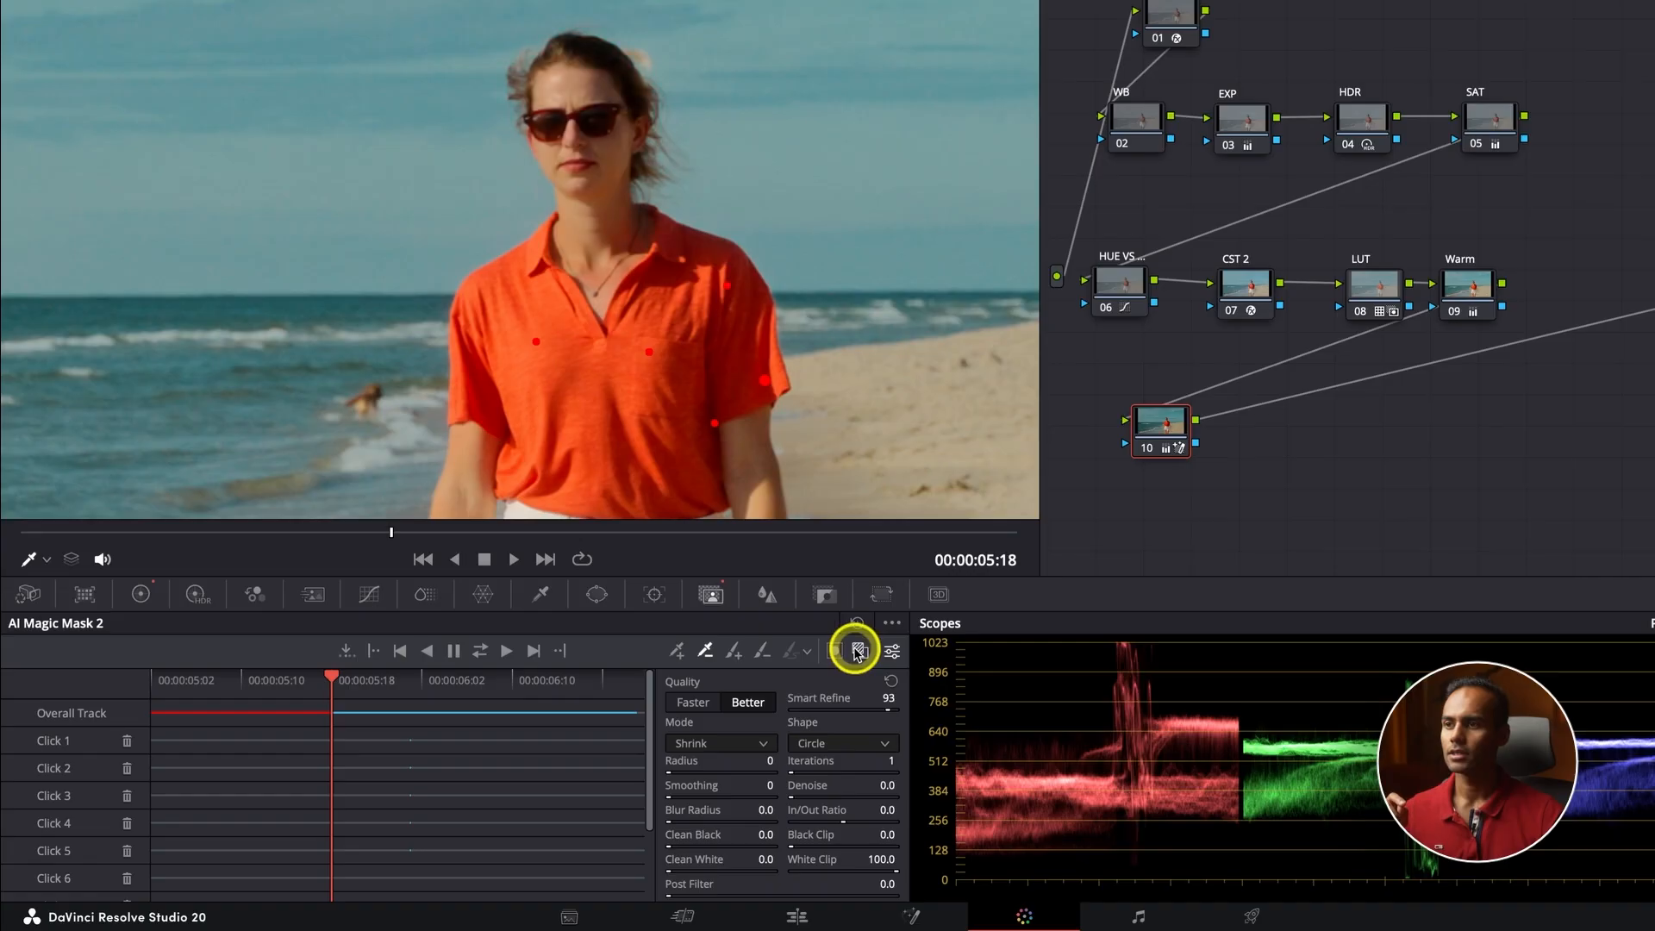
pyautogui.click(857, 654)
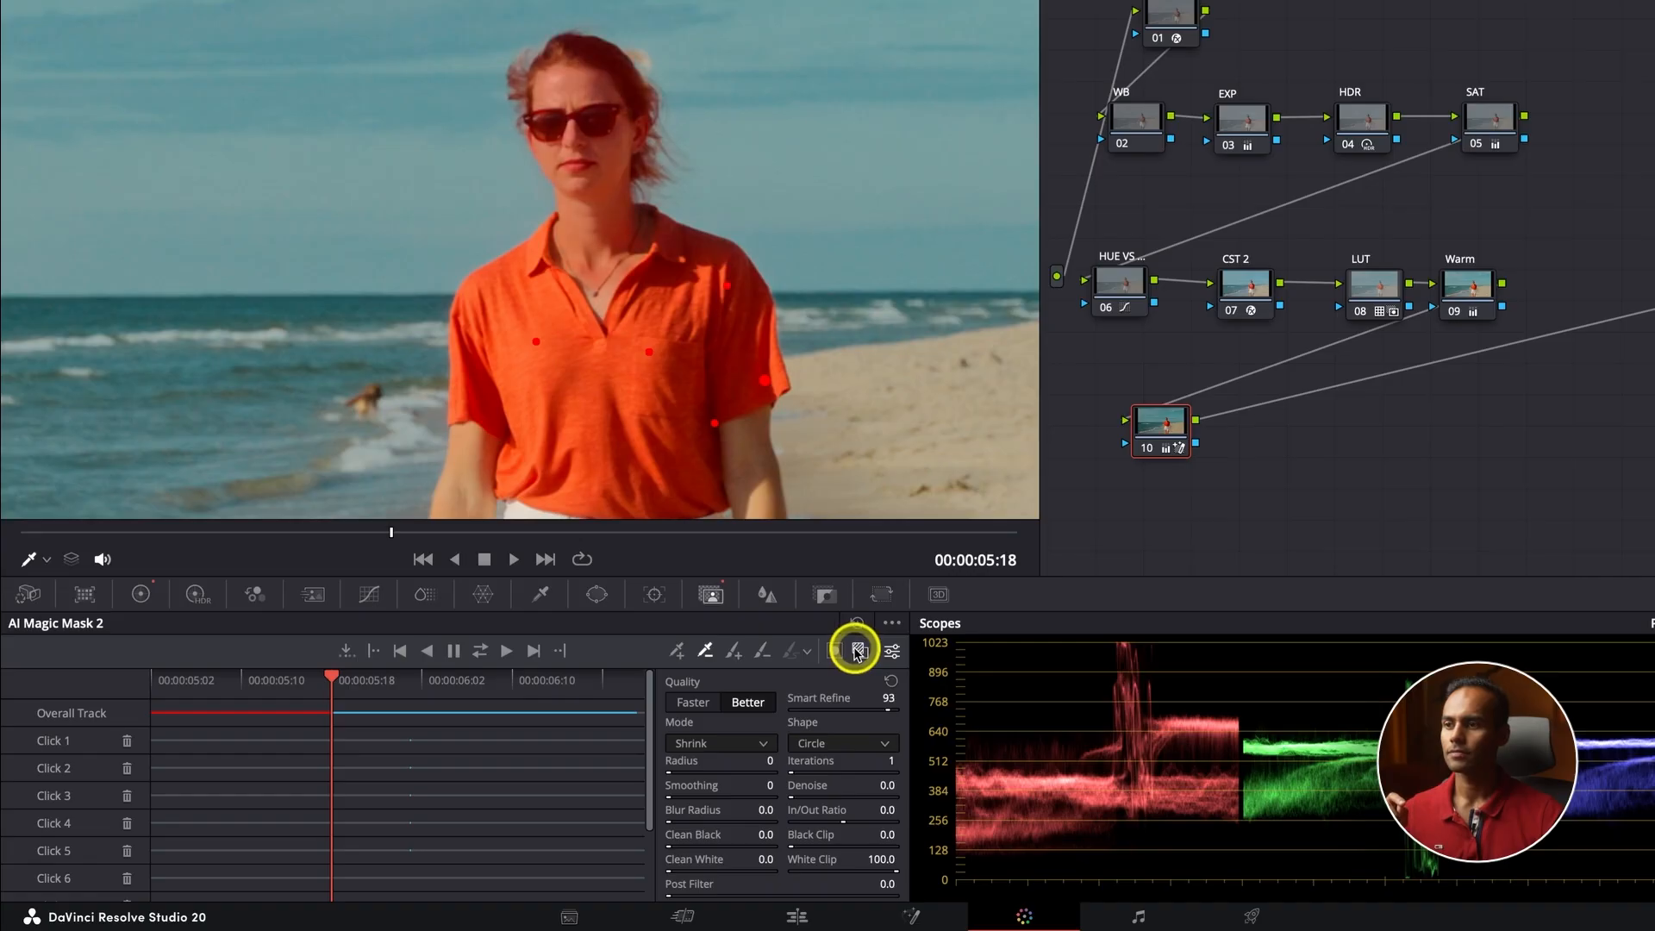
# Track the mask with the shirt excluded in both directions, play the result and return to the first frame.
pyautogui.click(480, 657)
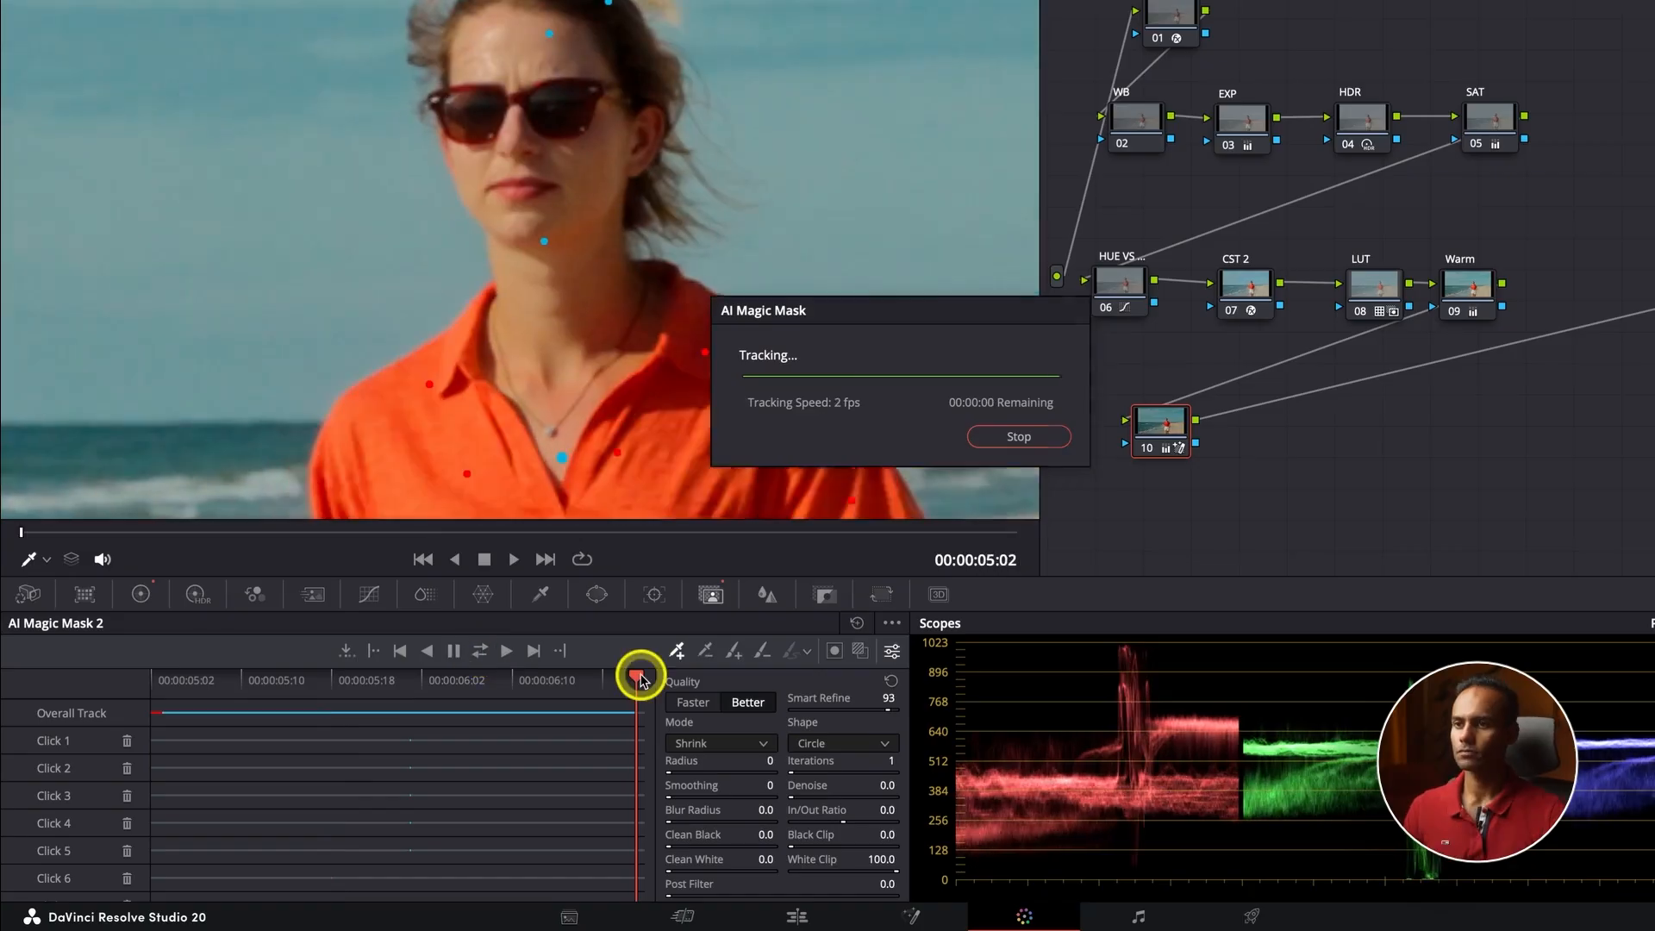
pyautogui.click(860, 651)
pyautogui.click(861, 651)
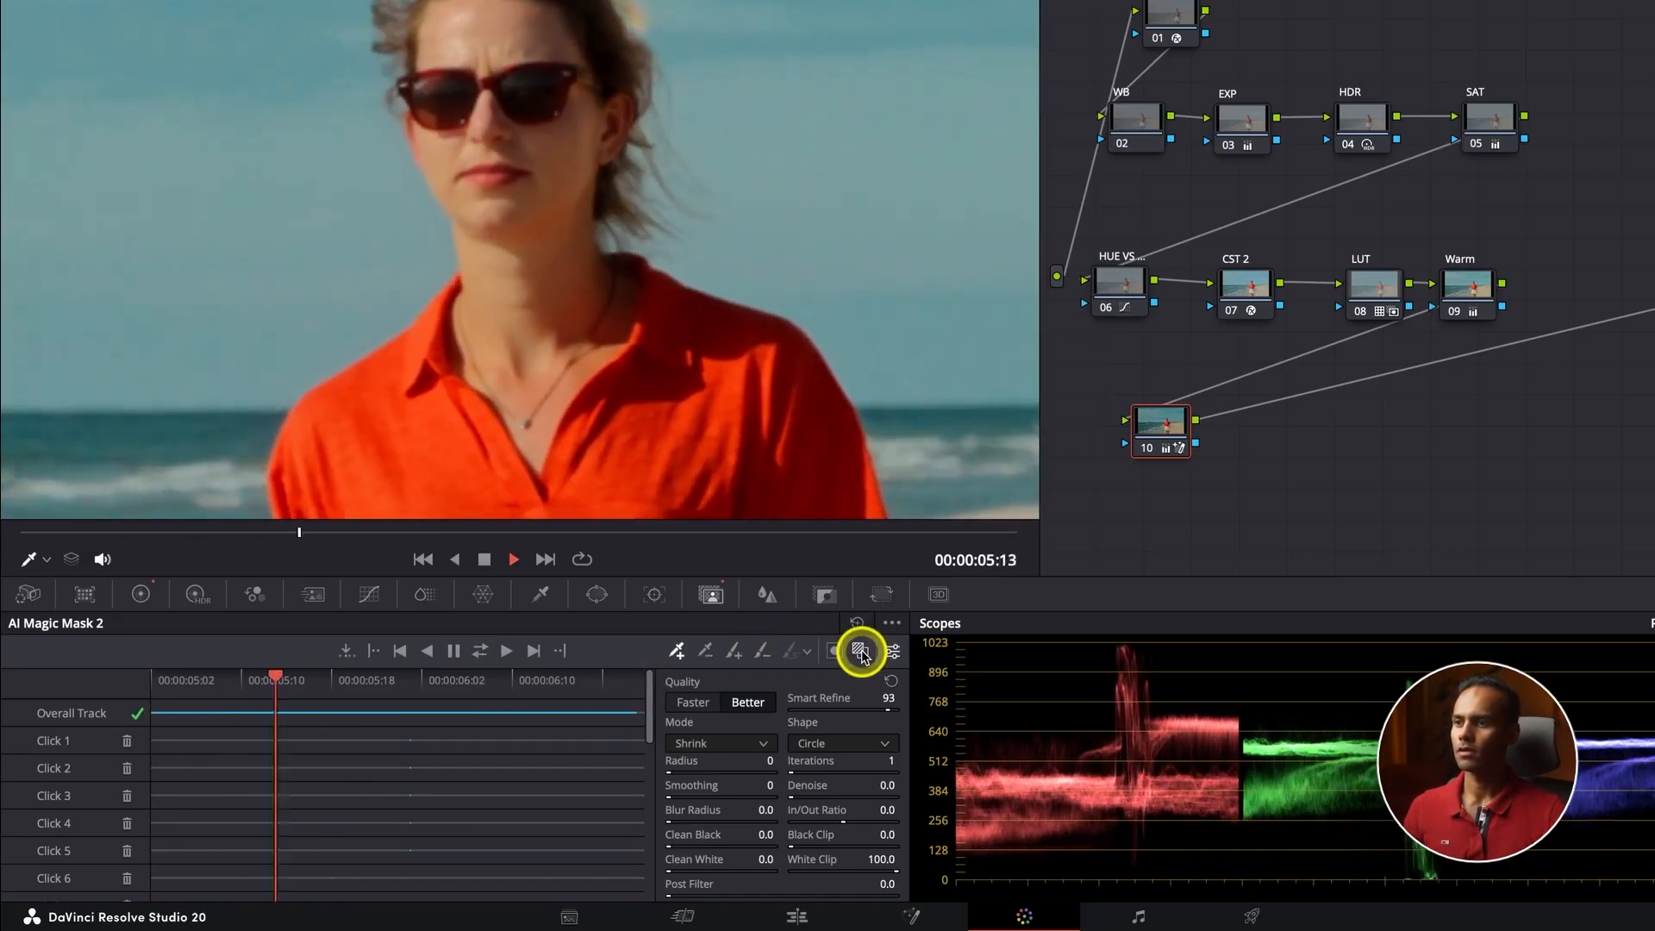
pyautogui.press('space')
pyautogui.moveTo(467, 681); pyautogui.dragTo(151, 681)
# Delete several of the last points in the Magic Mask click list and reset node 10's grade.
pyautogui.scroll(-6, 177, 805)
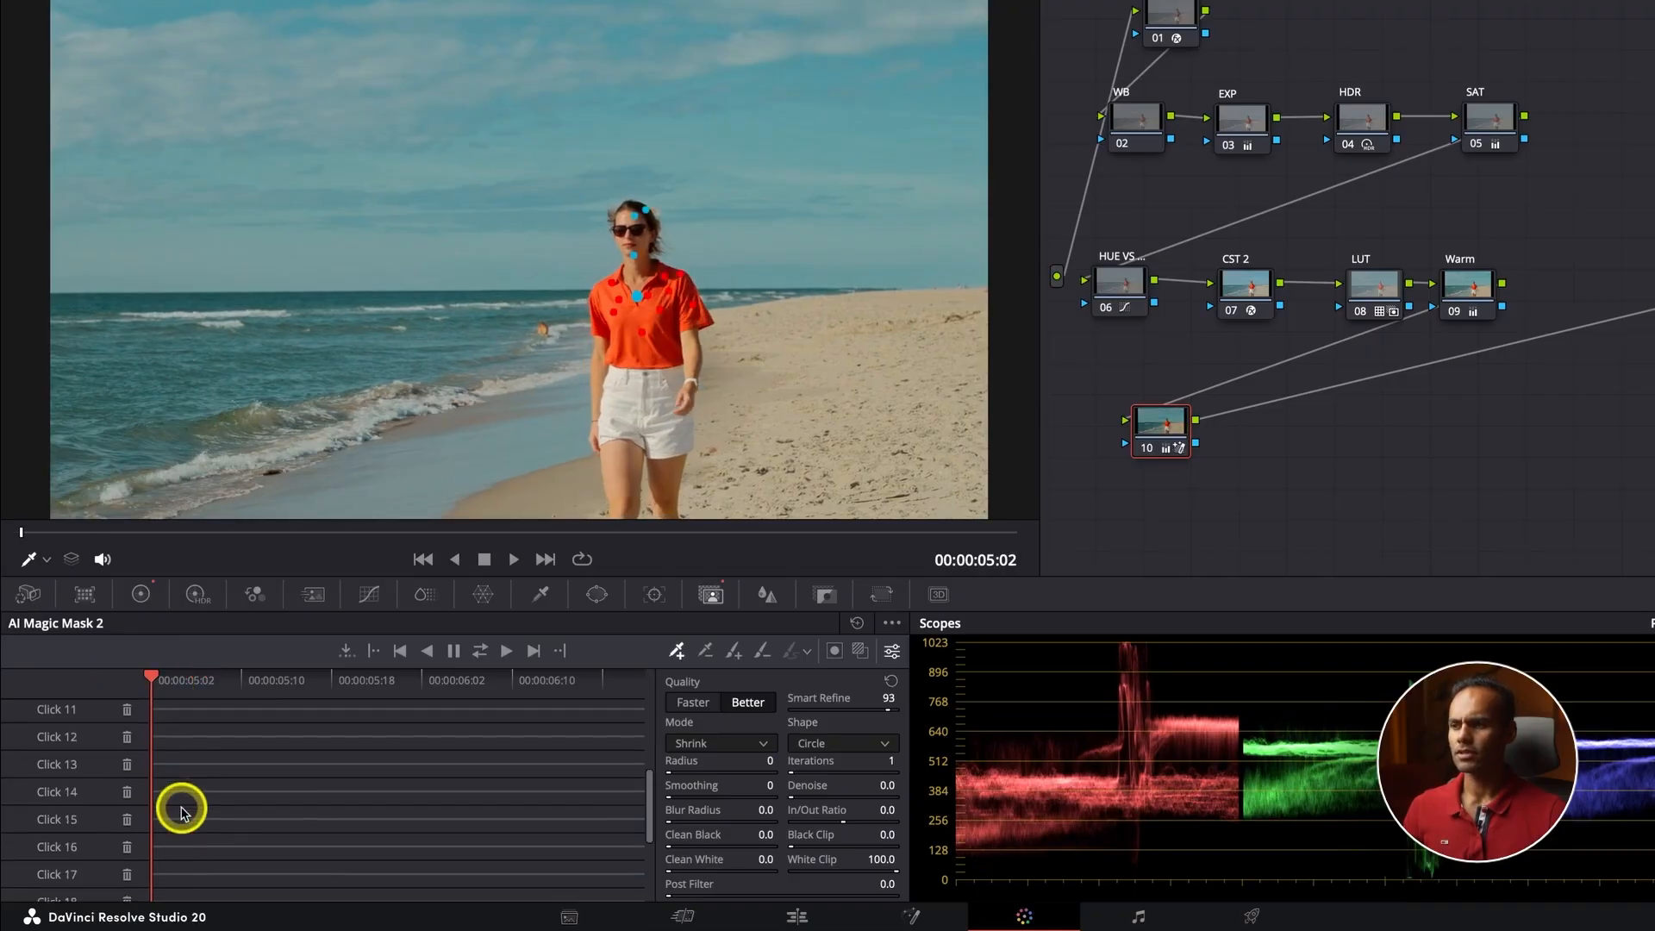
pyautogui.click(126, 889)
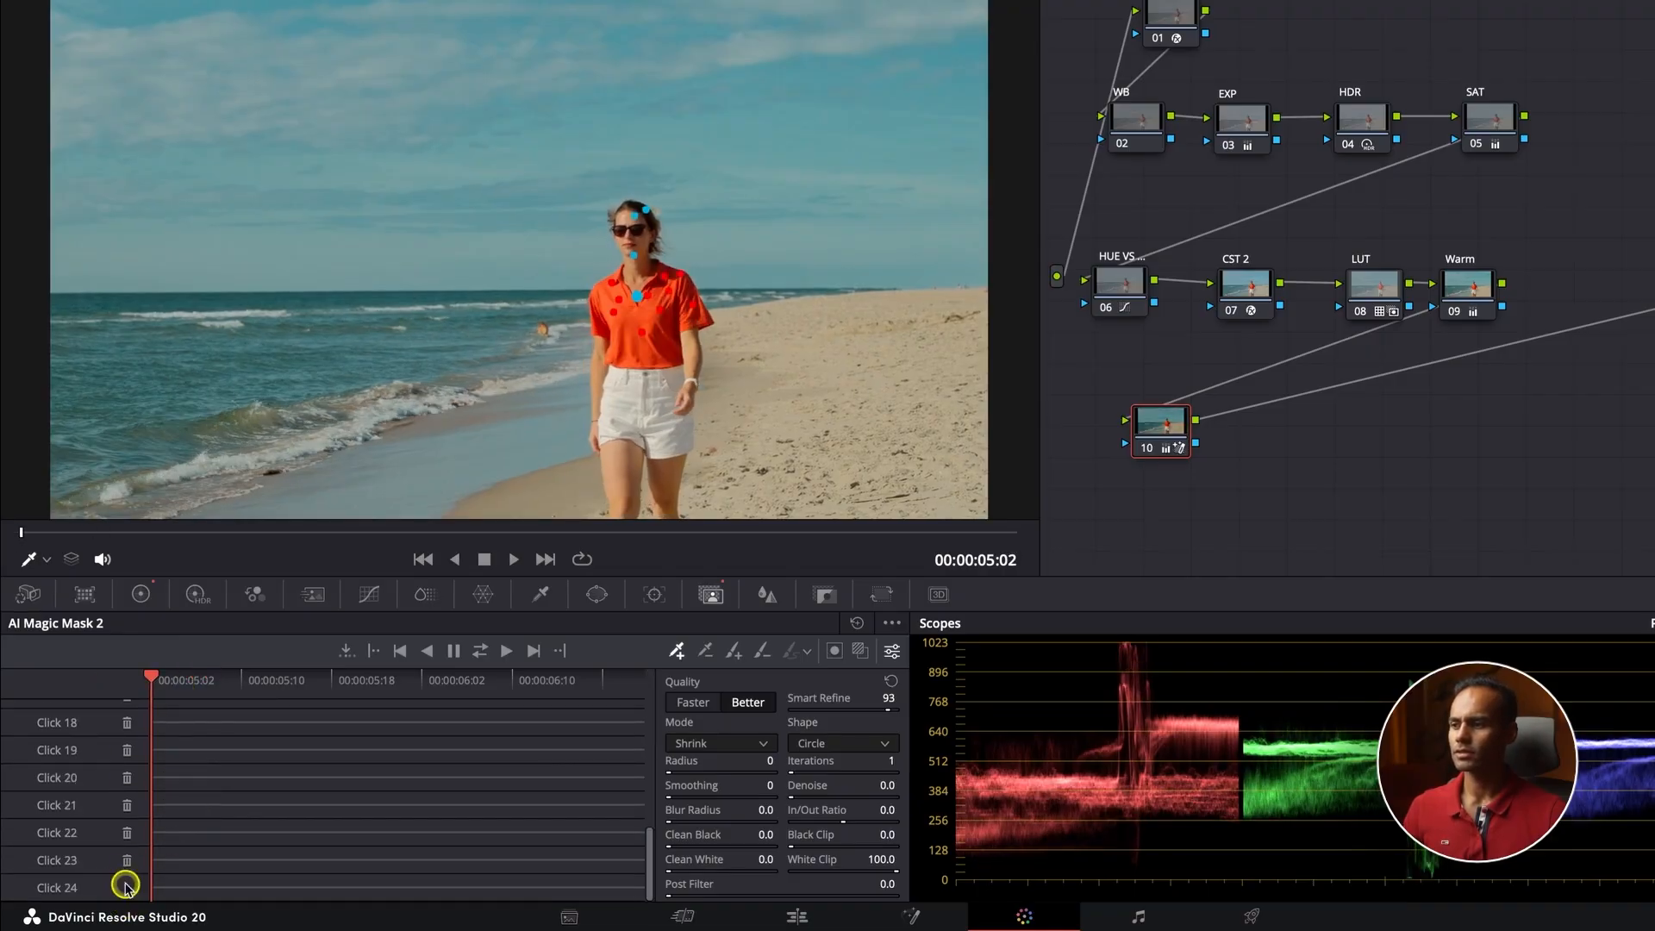
pyautogui.click(128, 829)
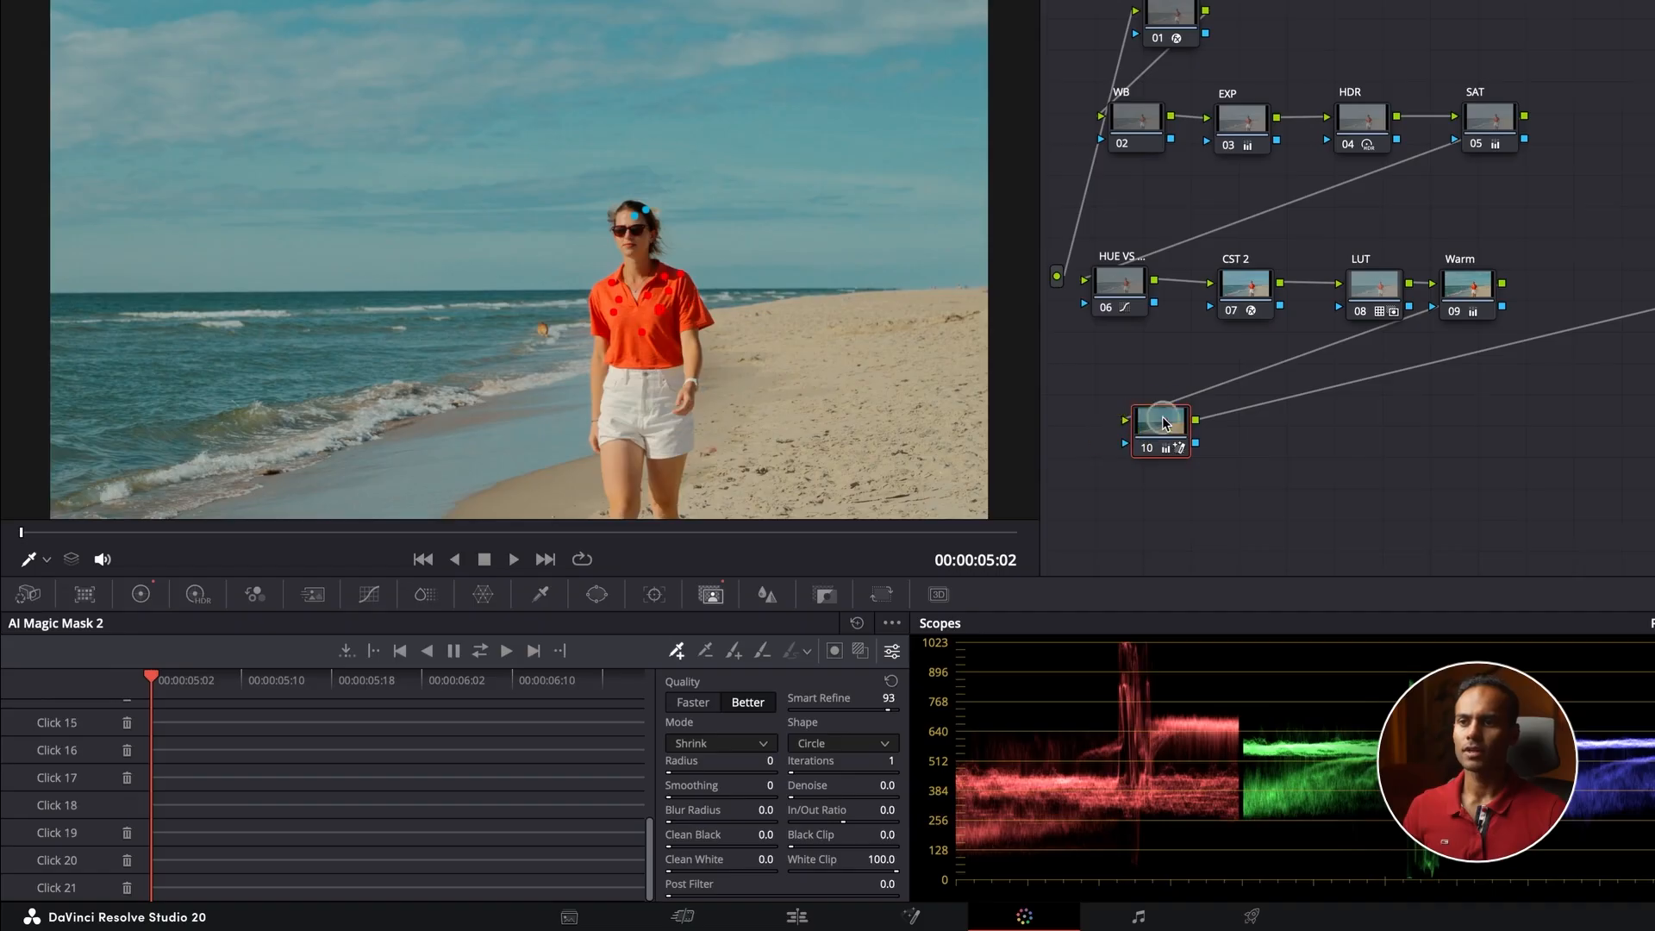
pyautogui.rightClick(1162, 423)
pyautogui.click(1182, 432)
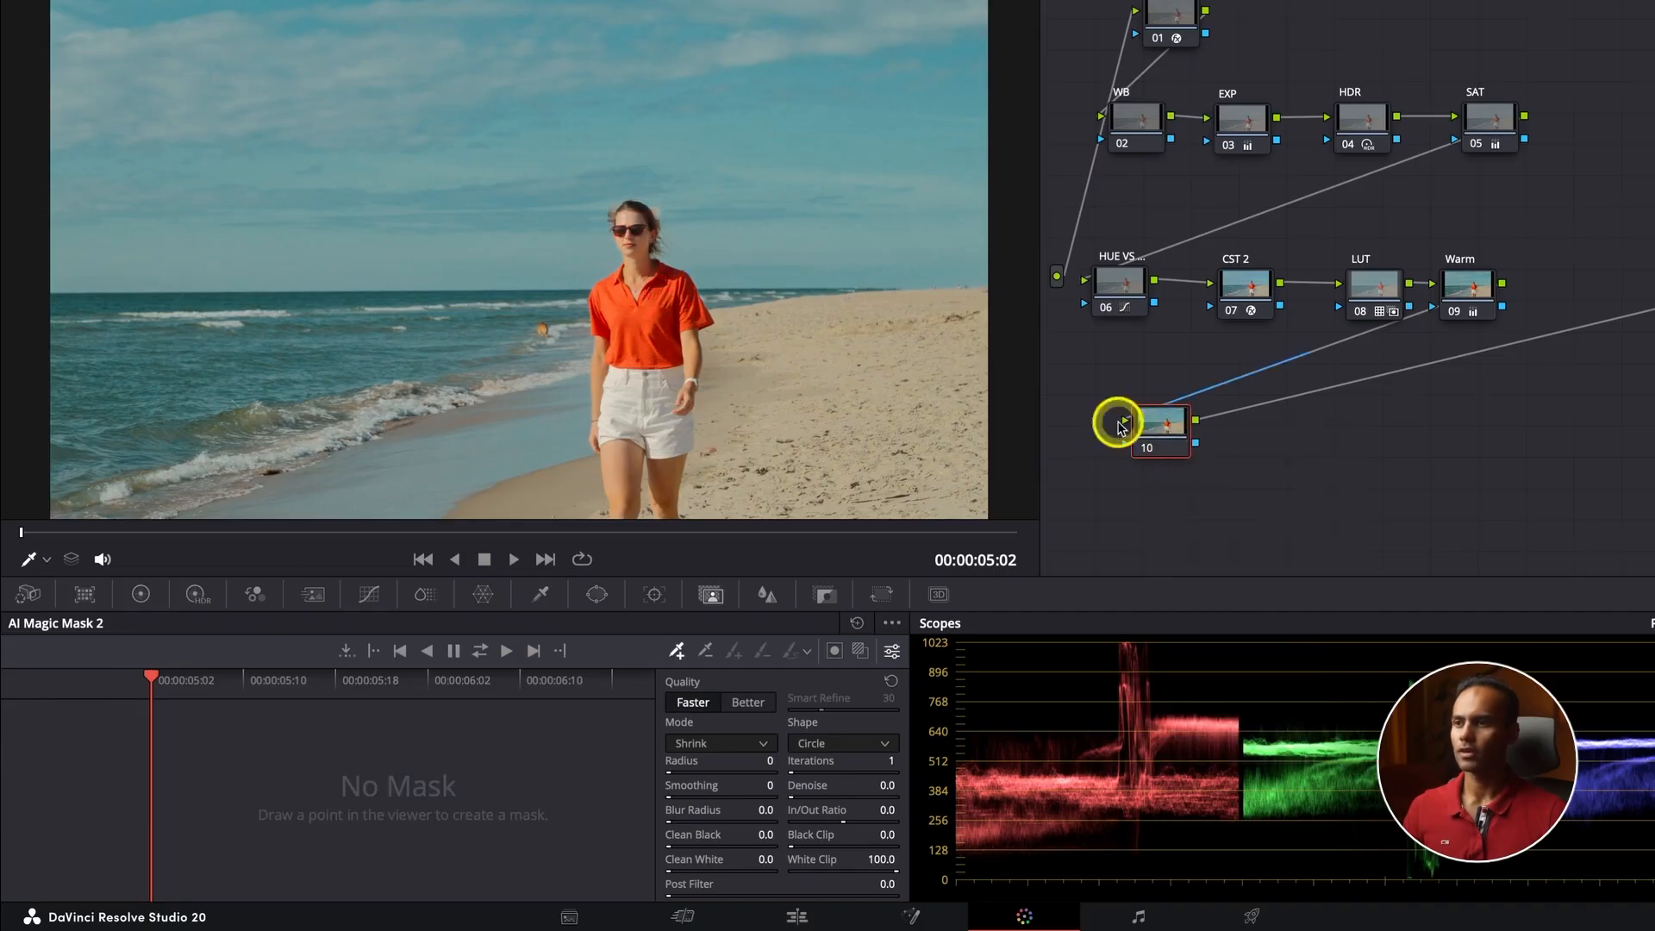
# Add a single mask point on the woman's forehead and set the quality to Better with the mask overlay shown.
pyautogui.scroll(5, 646, 255)
pyautogui.click(564, 113)
pyautogui.click(861, 658)
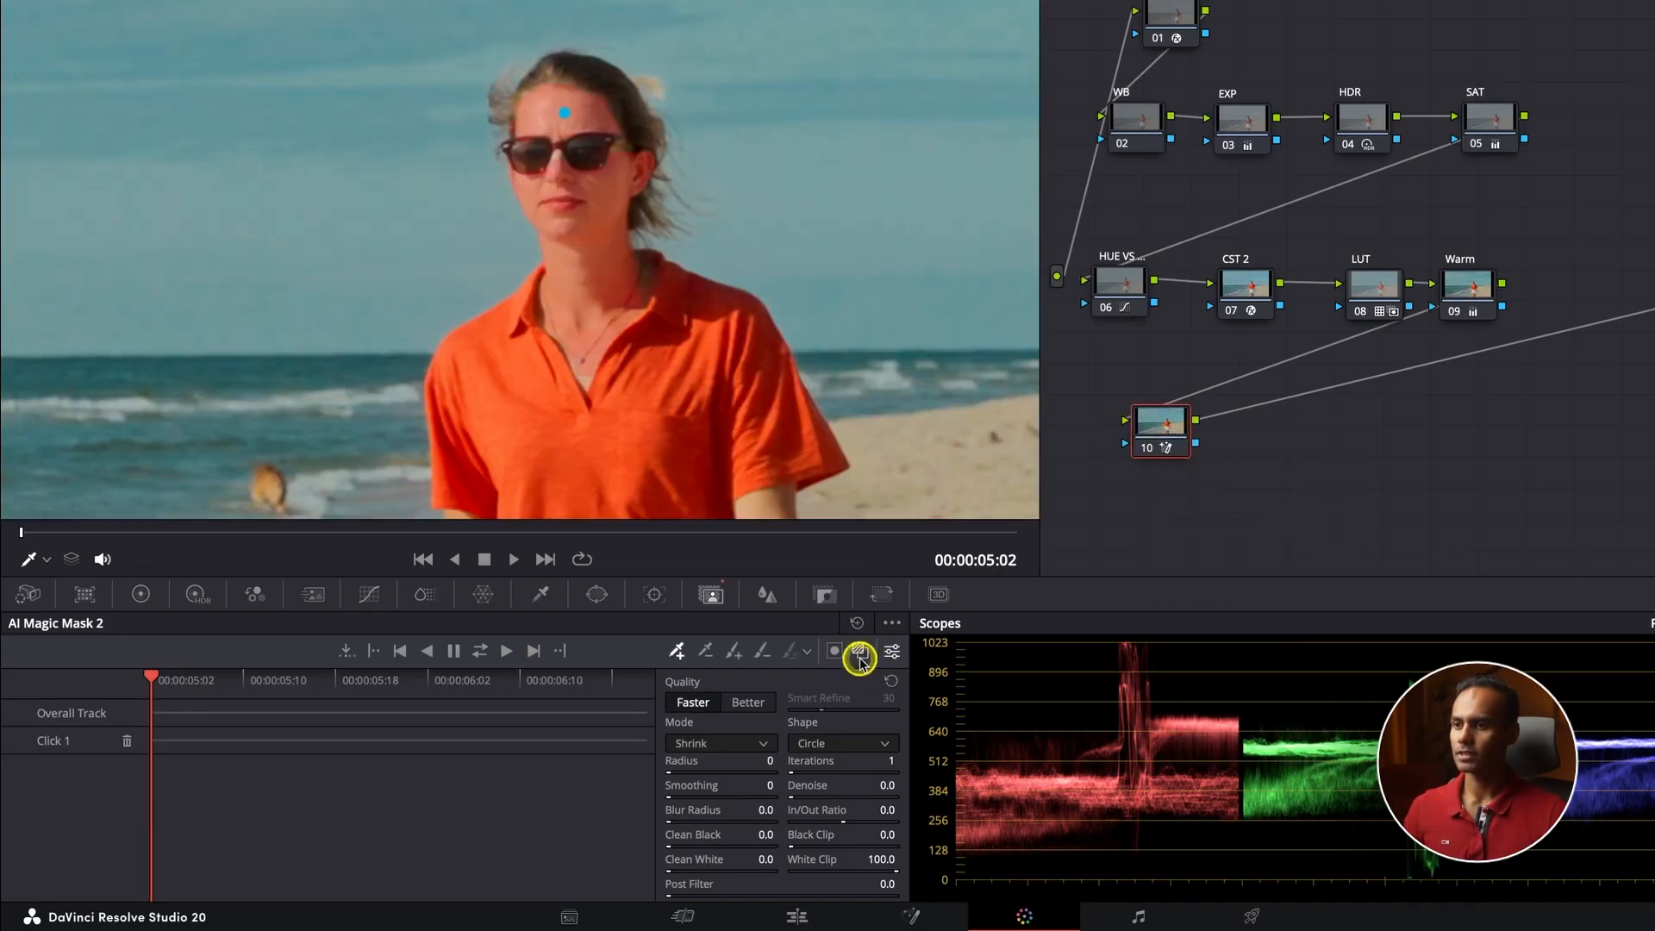
pyautogui.click(755, 709)
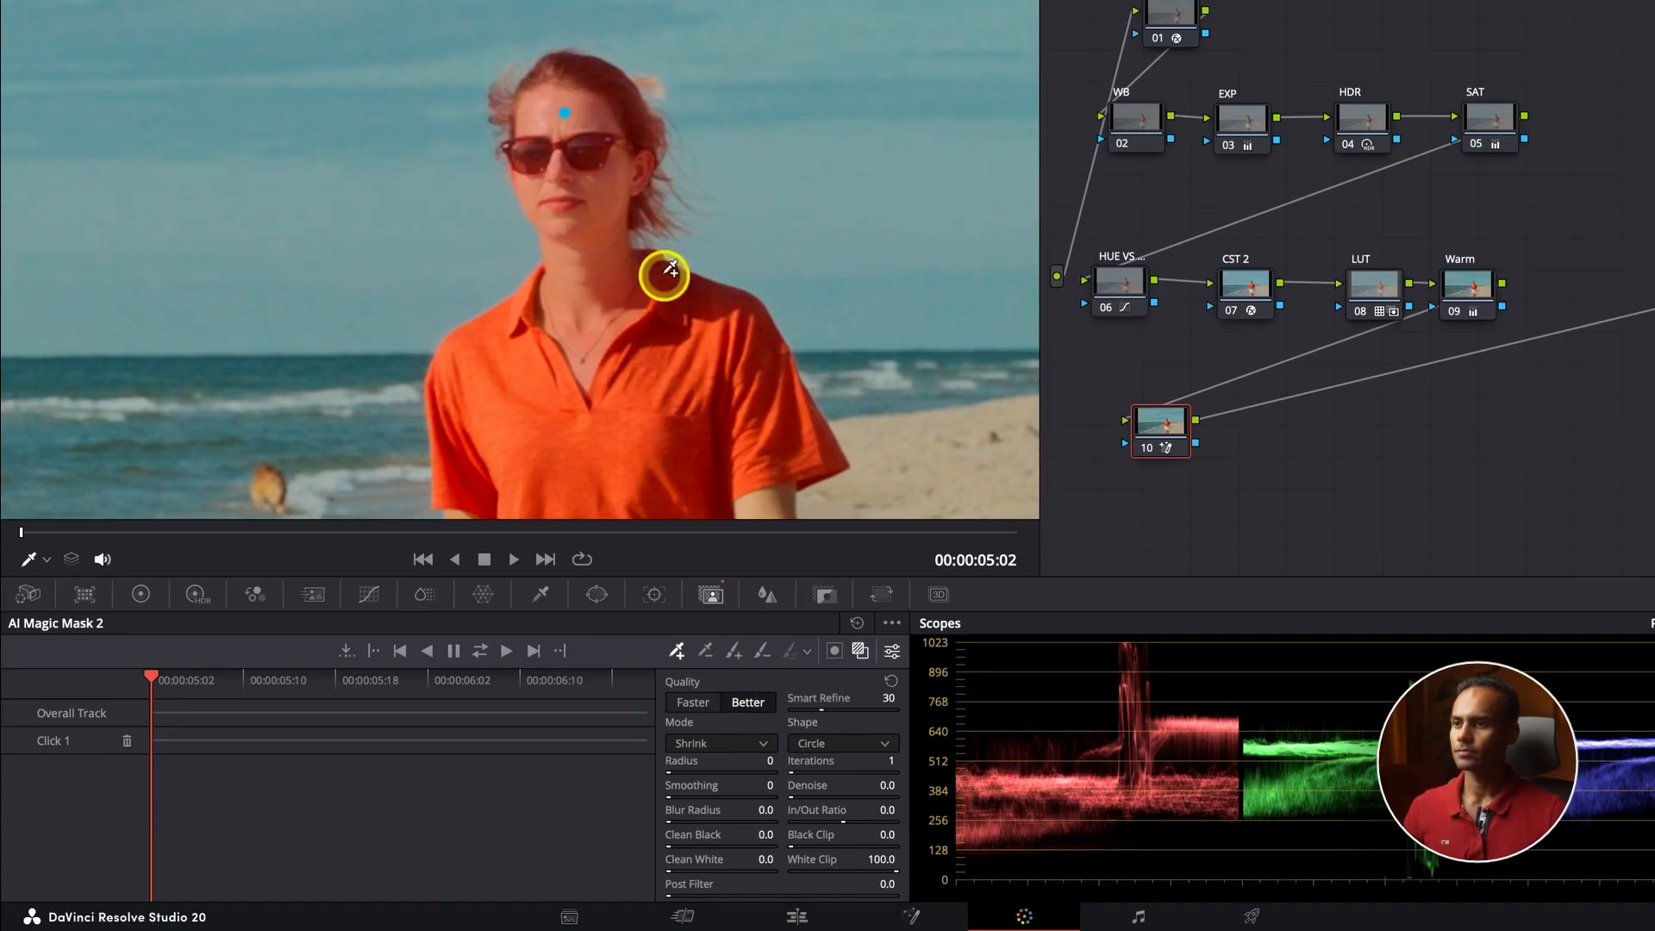
pyautogui.click(865, 654)
pyautogui.click(864, 653)
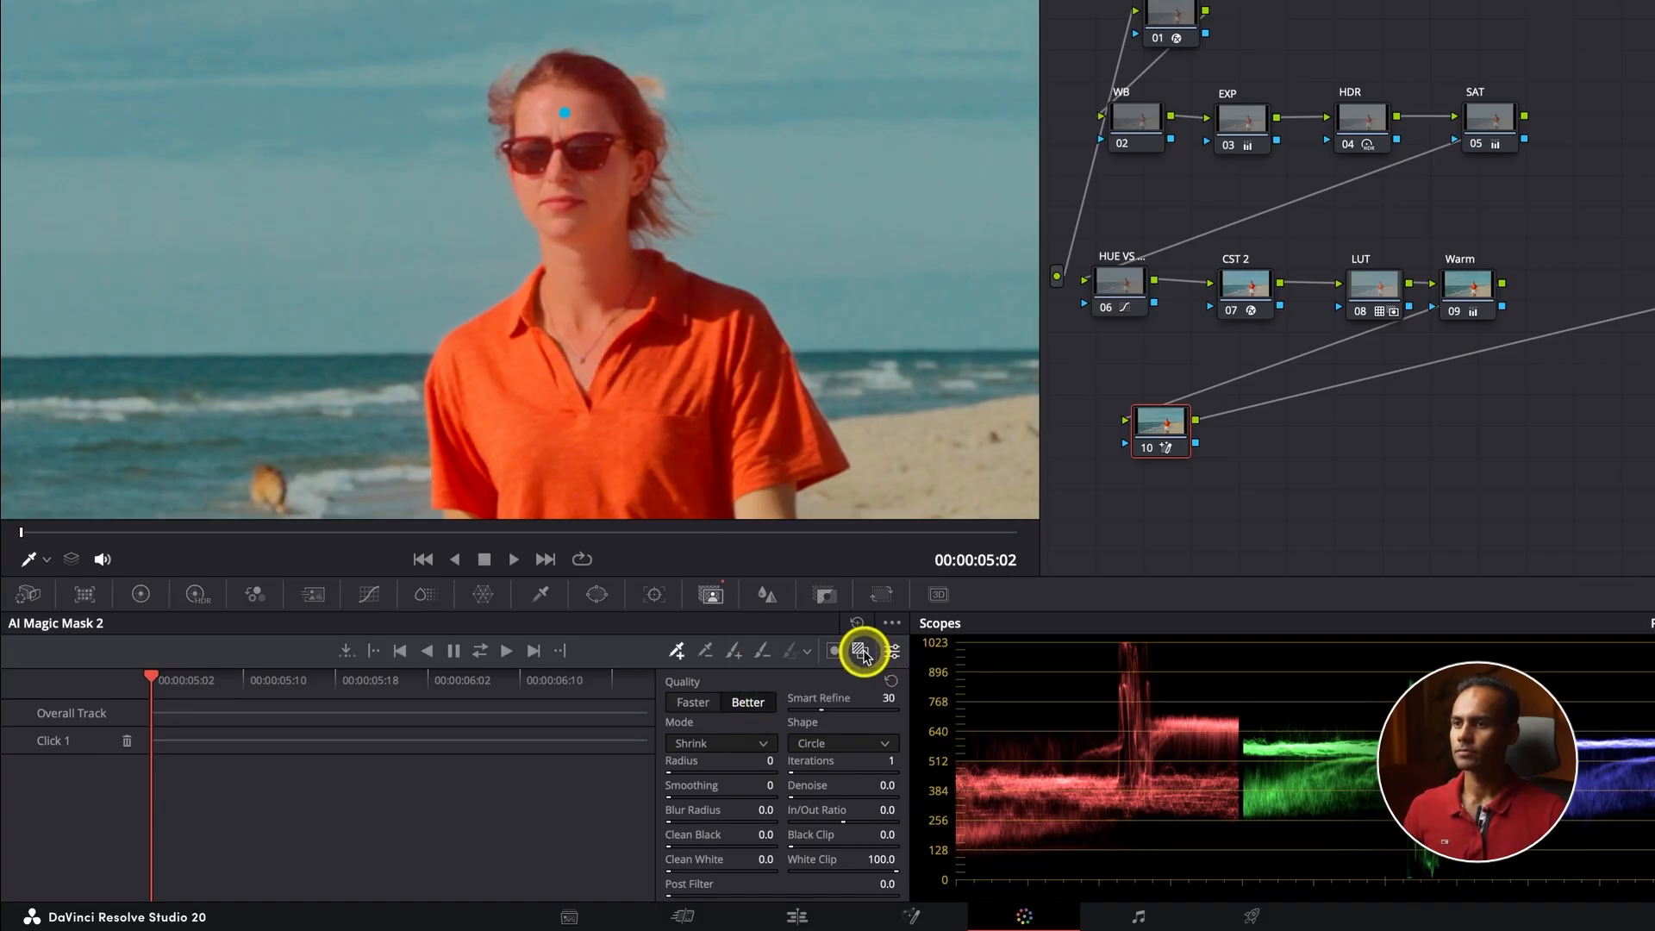
# Compare the image with and without the mask overlay to check the selection made from the forehead point.
pyautogui.click(864, 653)
pyautogui.click(864, 653)
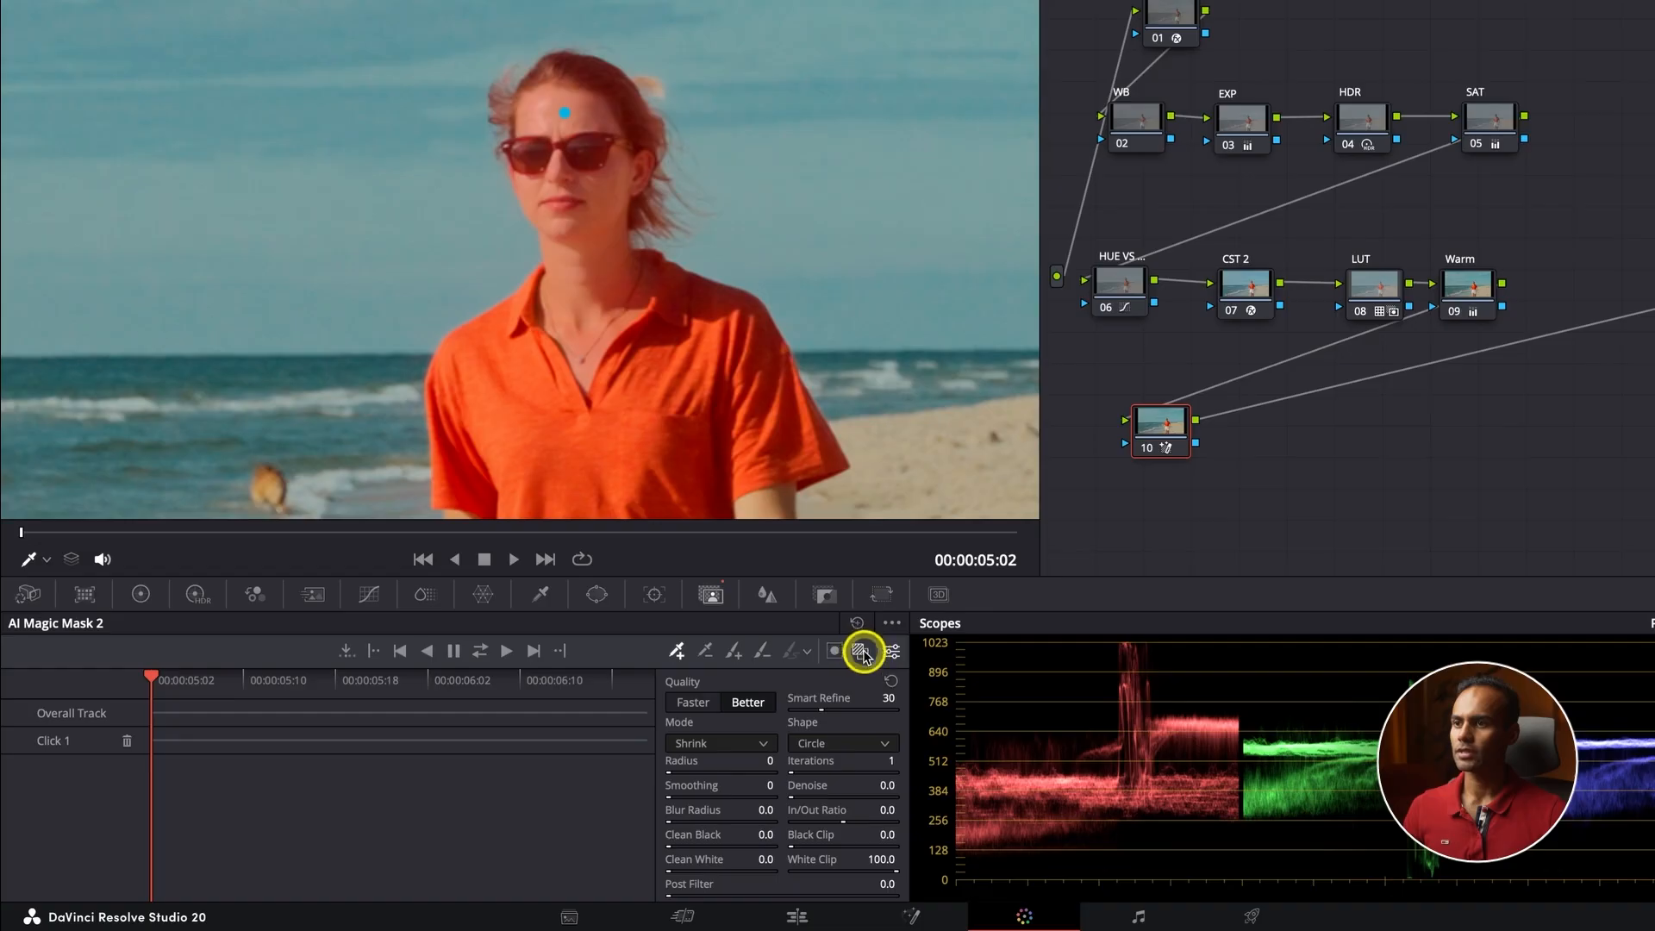
pyautogui.click(864, 654)
pyautogui.click(864, 654)
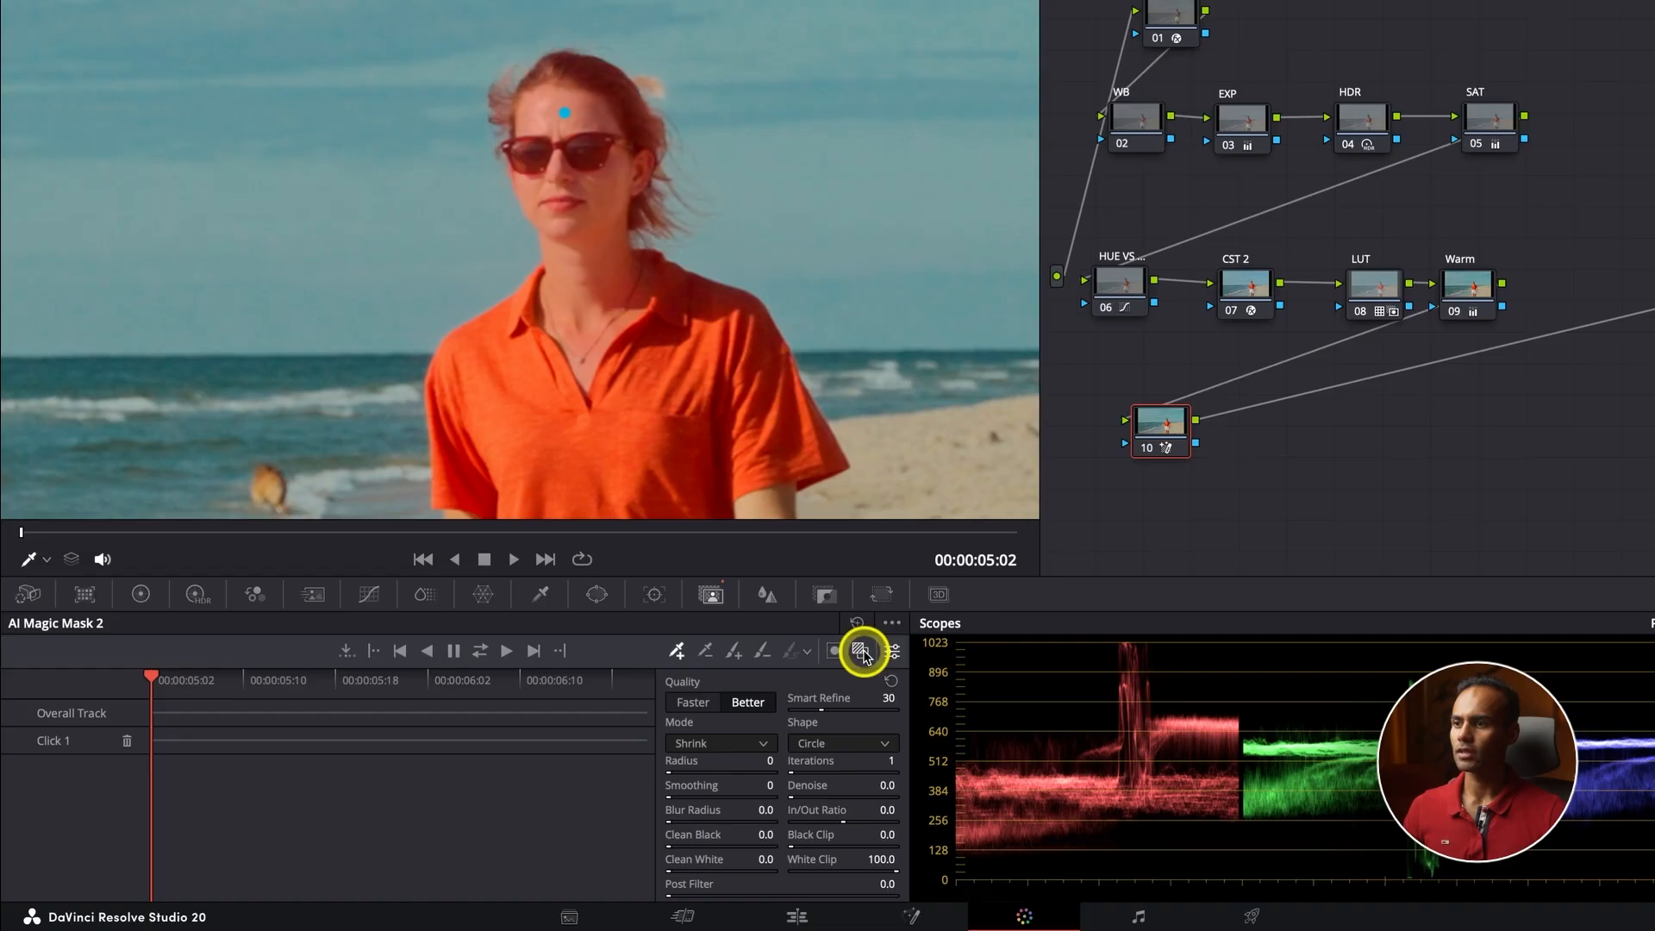
# Track the forehead-point mask forward through the clip, return to the first frame and hide the mask overlay.
pyautogui.click(508, 653)
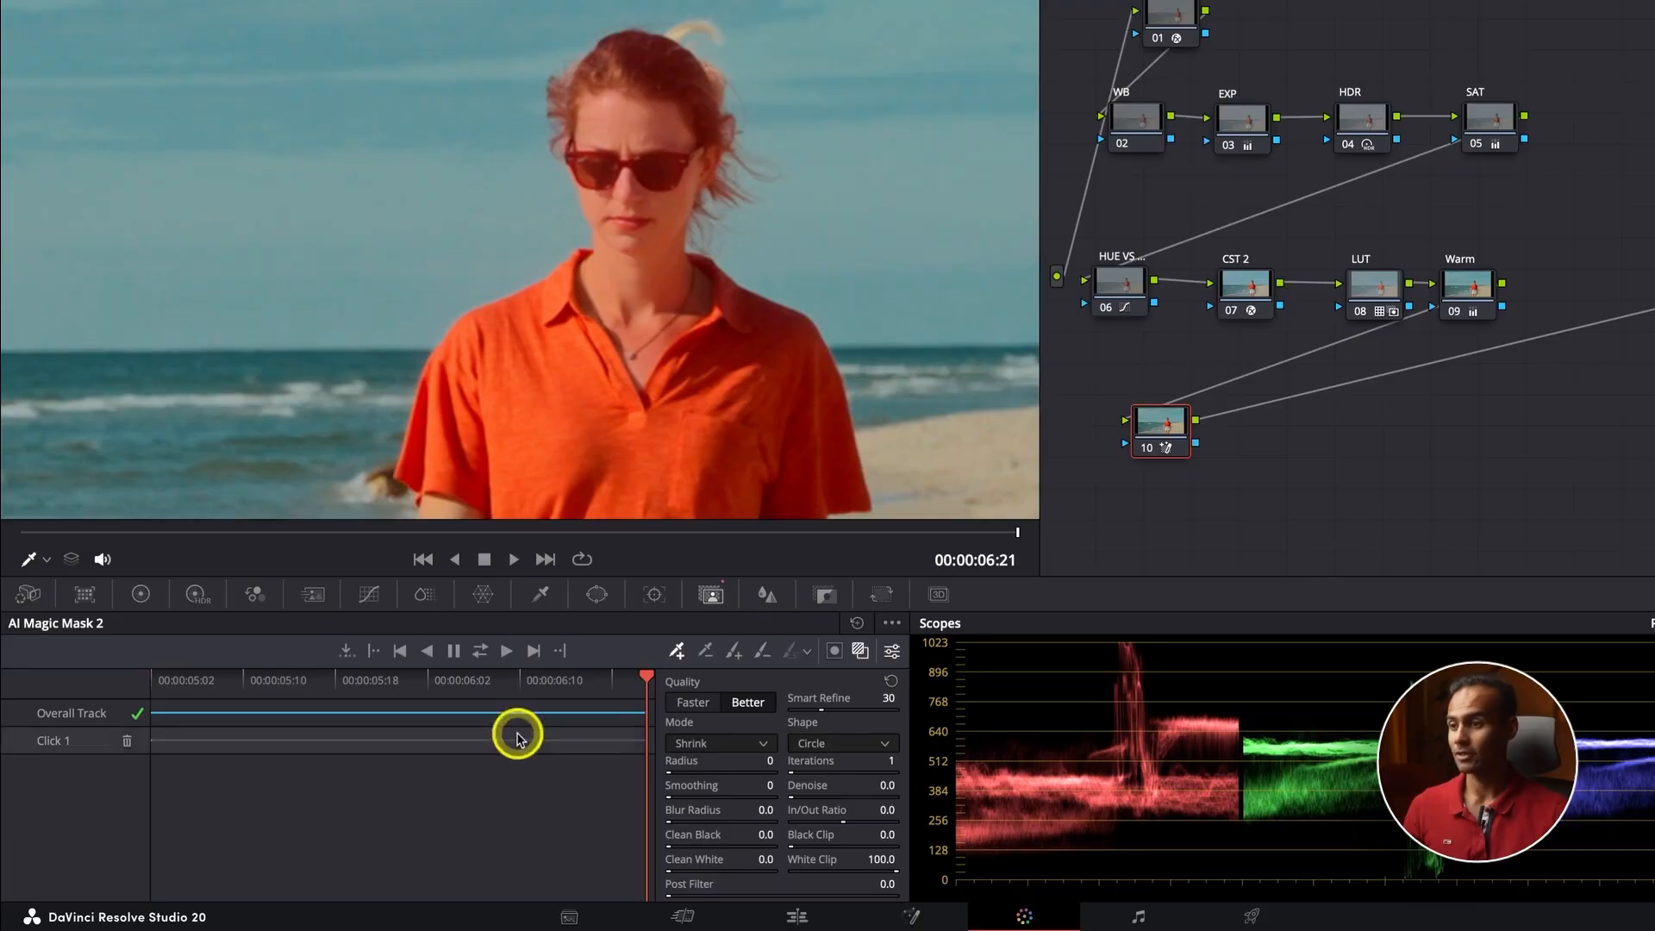
pyautogui.moveTo(562, 676); pyautogui.dragTo(86, 695)
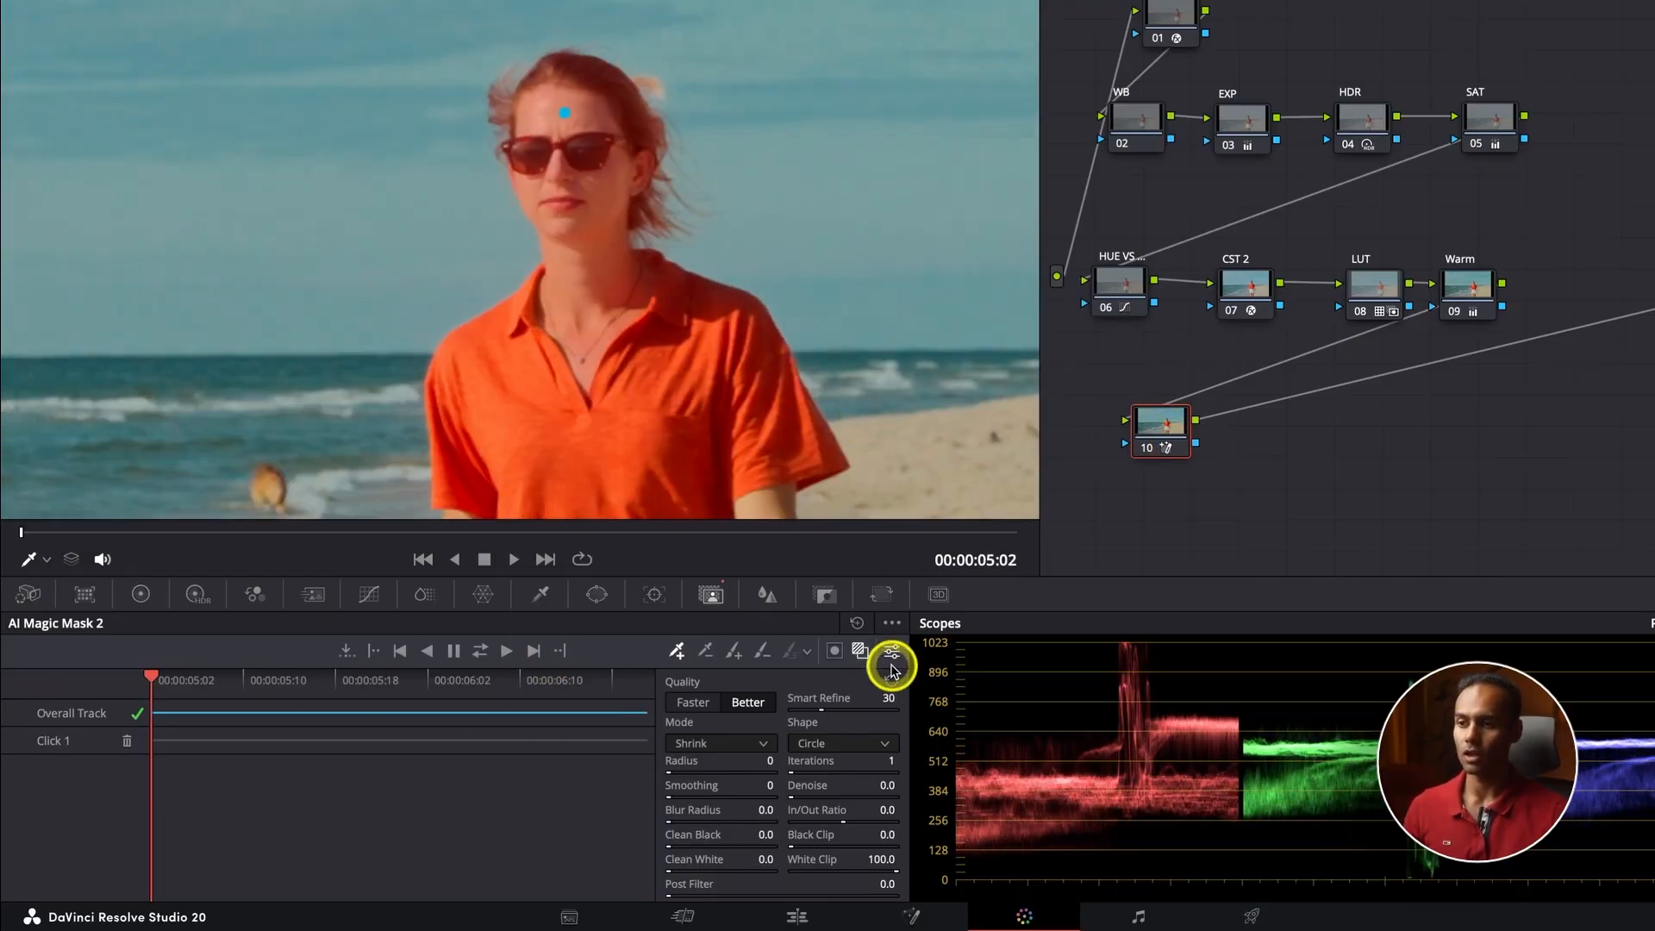
pyautogui.click(862, 652)
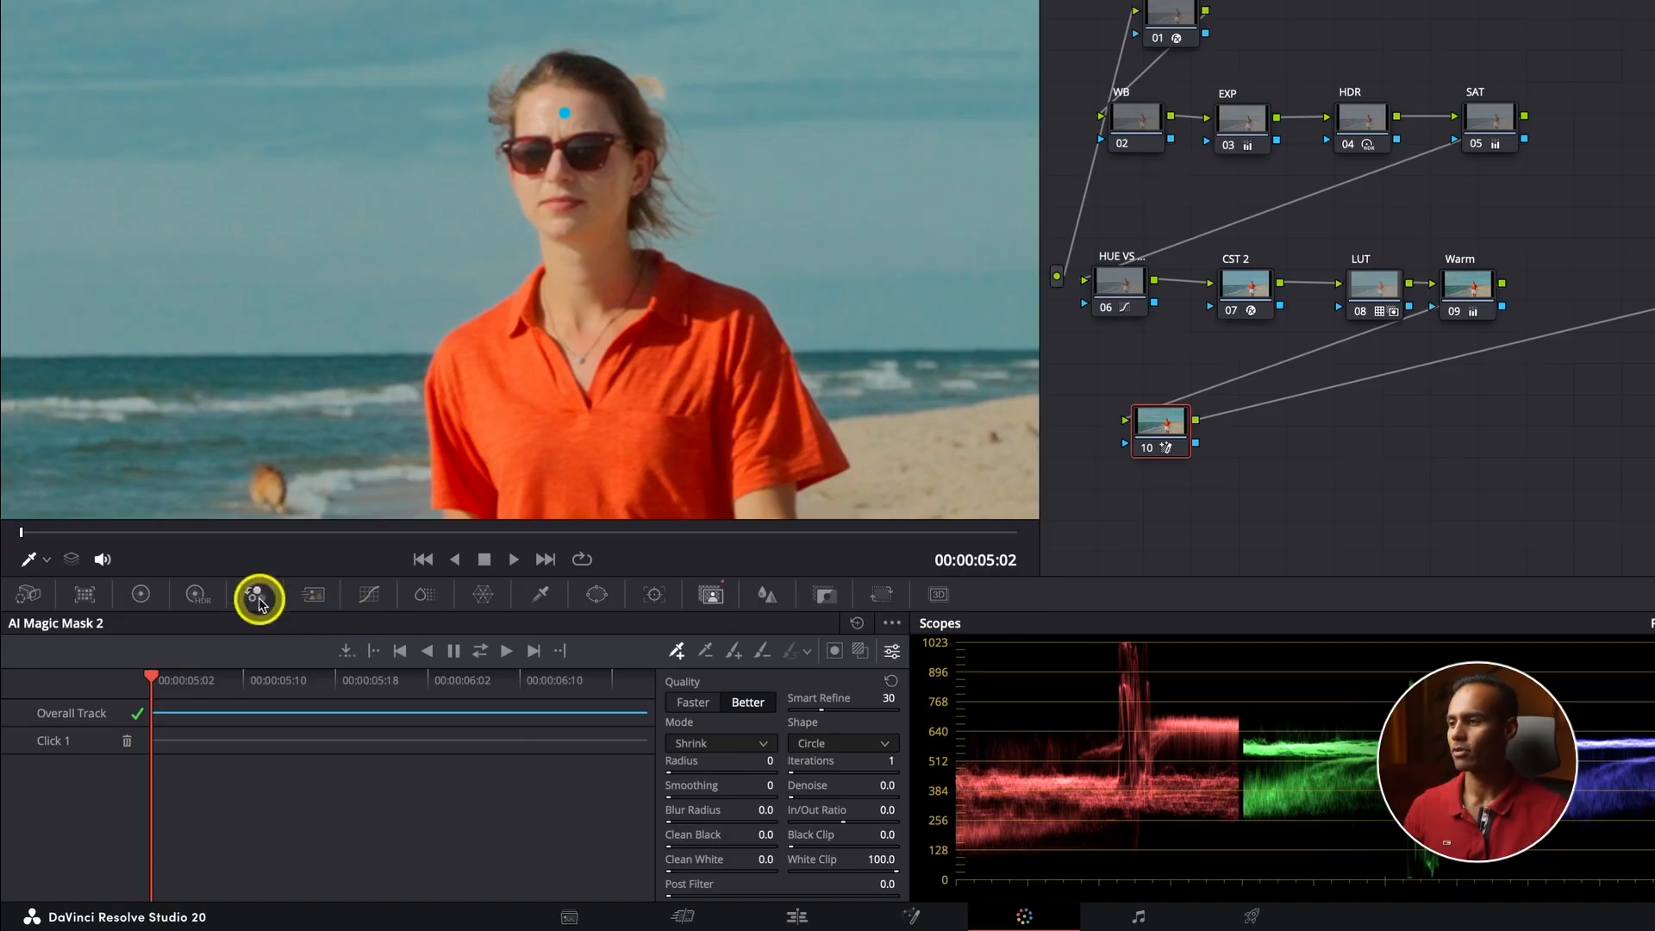
# Fit the frame in the viewer and set node 10's Shadows to -100 in the primaries color wheels.
pyautogui.click(140, 595)
pyautogui.hotkey('shift', 'z')
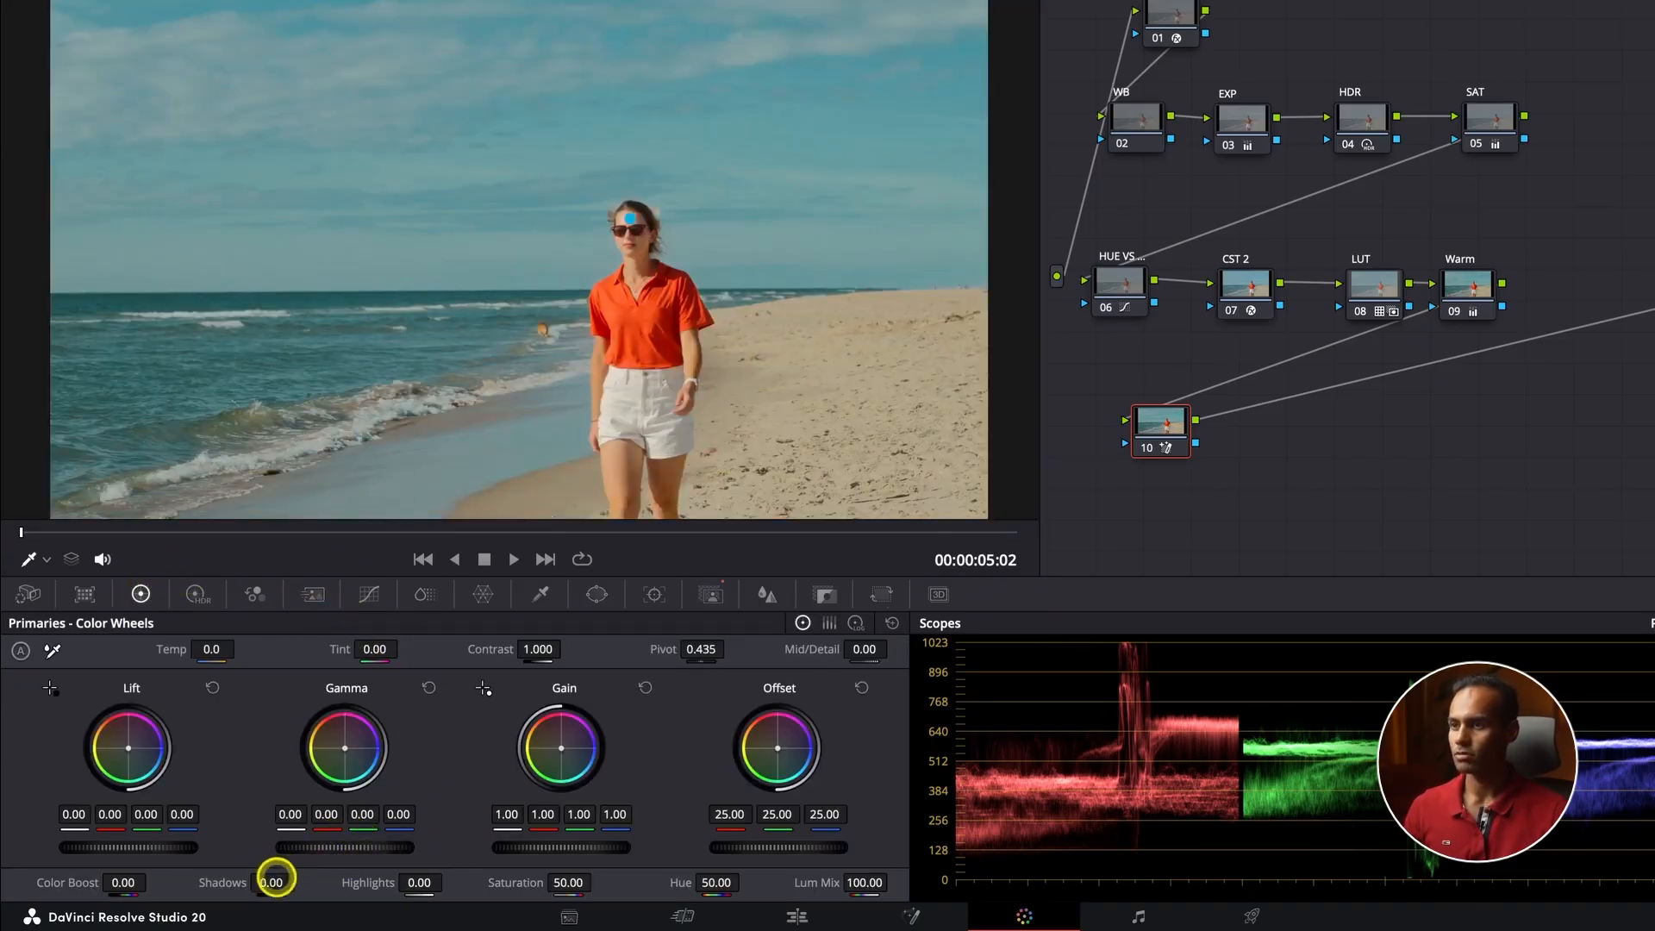
pyautogui.moveTo(272, 878); pyautogui.dragTo(101, 877)
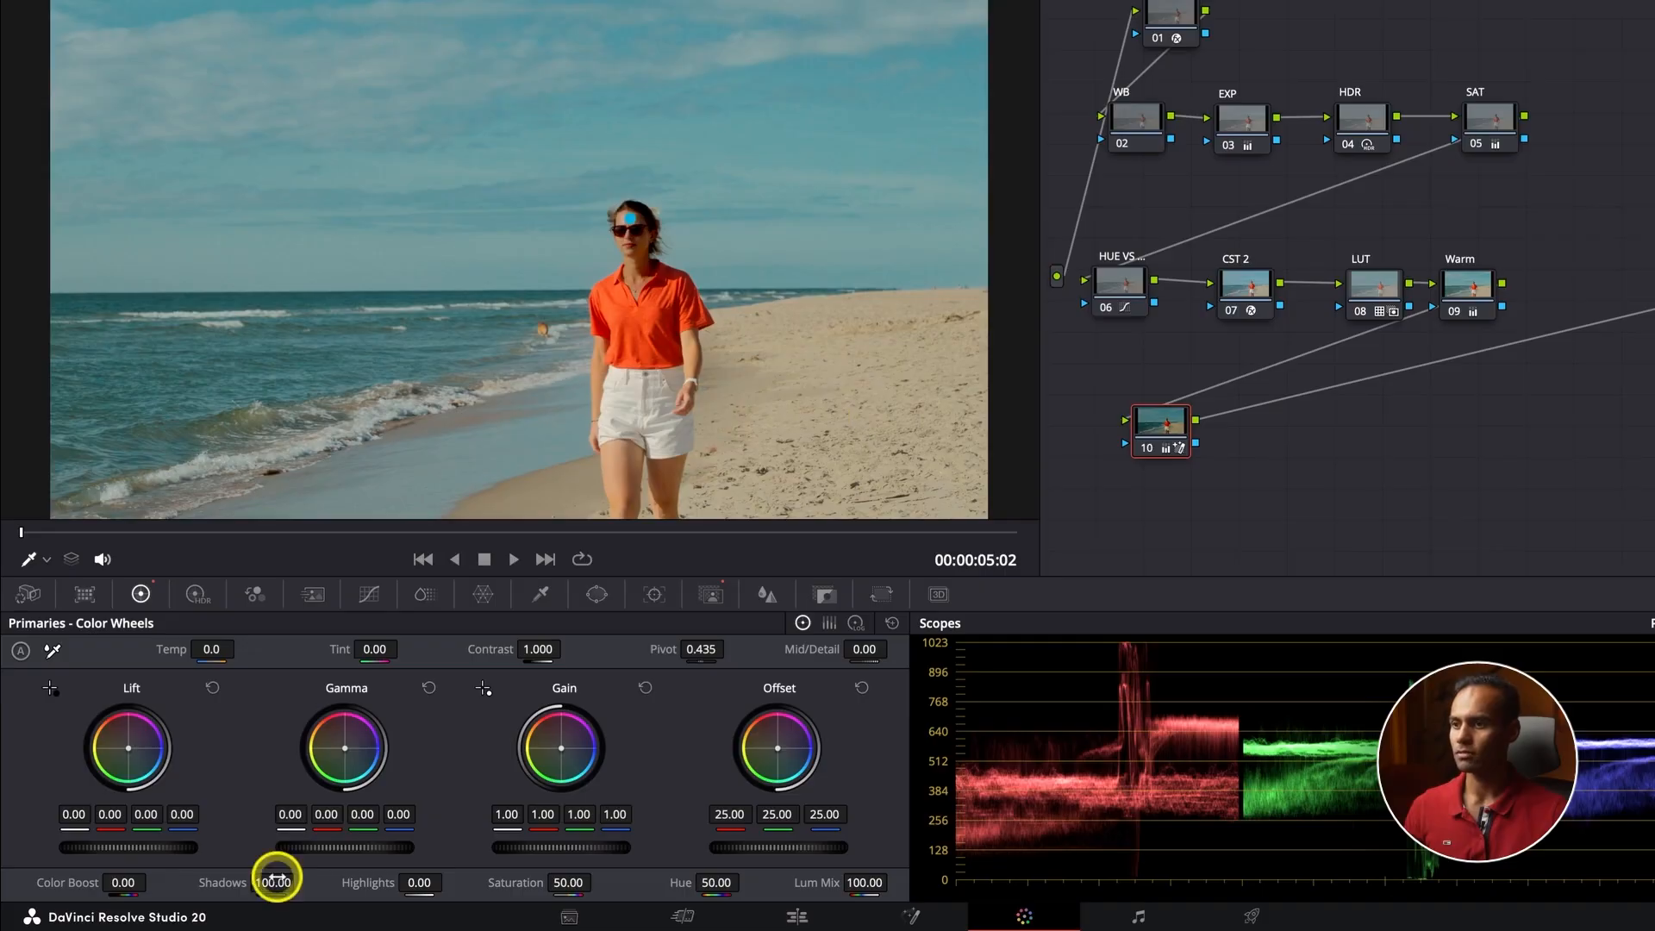
pyautogui.moveTo(276, 880); pyautogui.dragTo(194, 867)
# Play the clip with the sound muted and scrub back to check how the darkened mask follows the woman.
pyautogui.press('space')
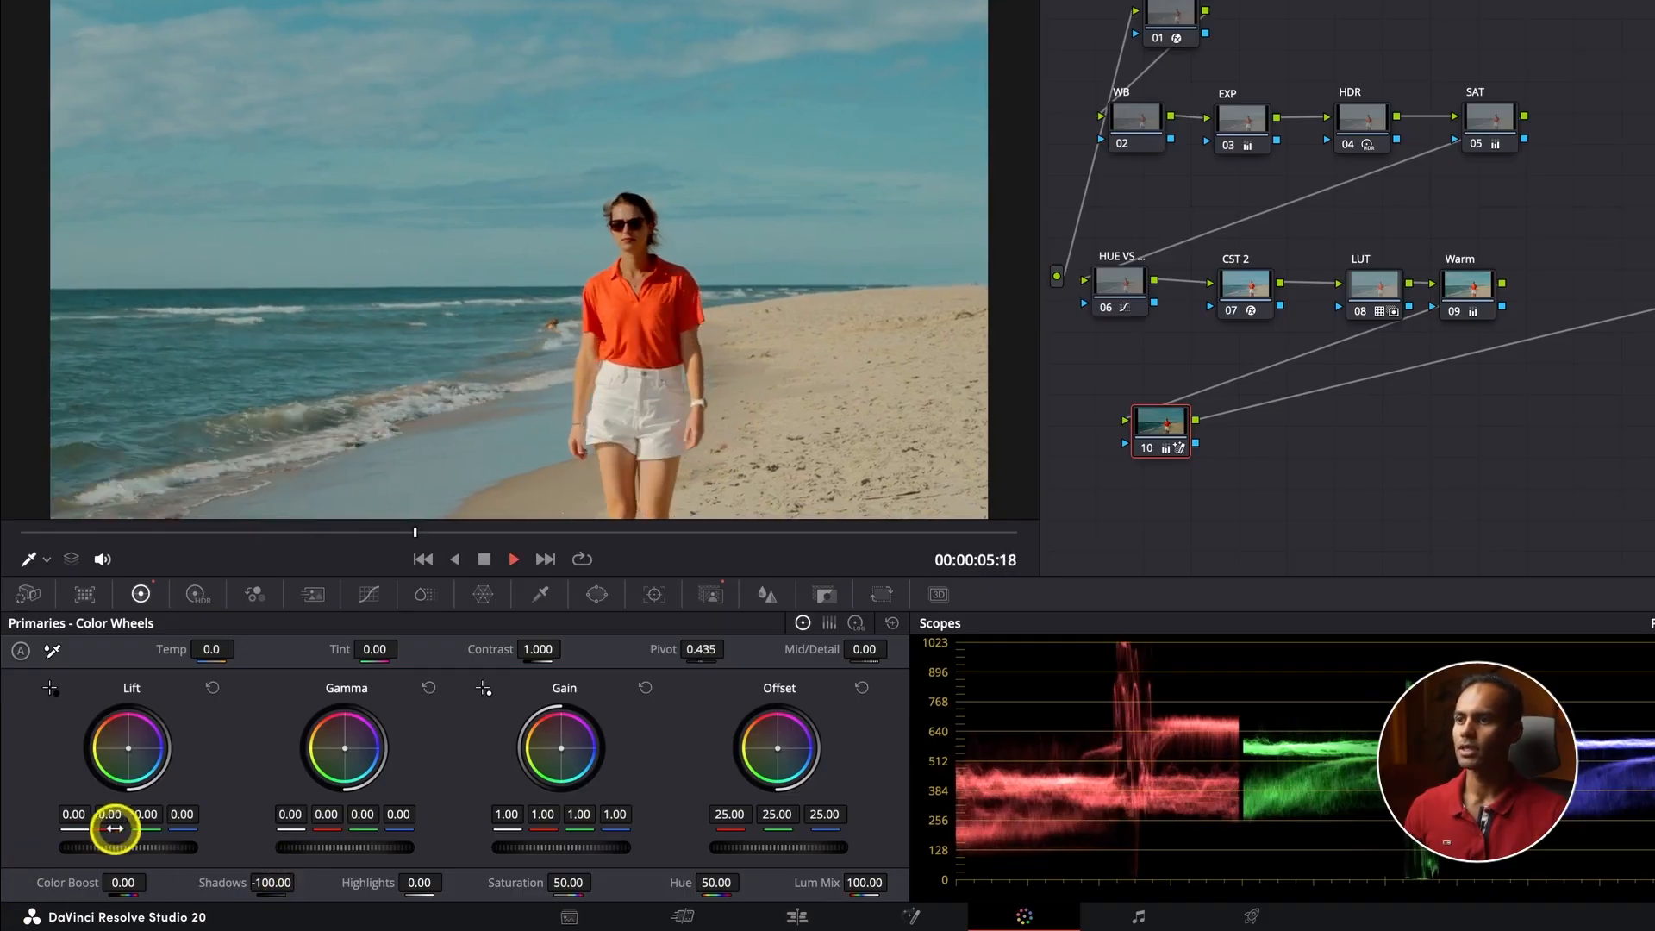
pyautogui.press('space')
pyautogui.press('XF86AudioLowerVolume')
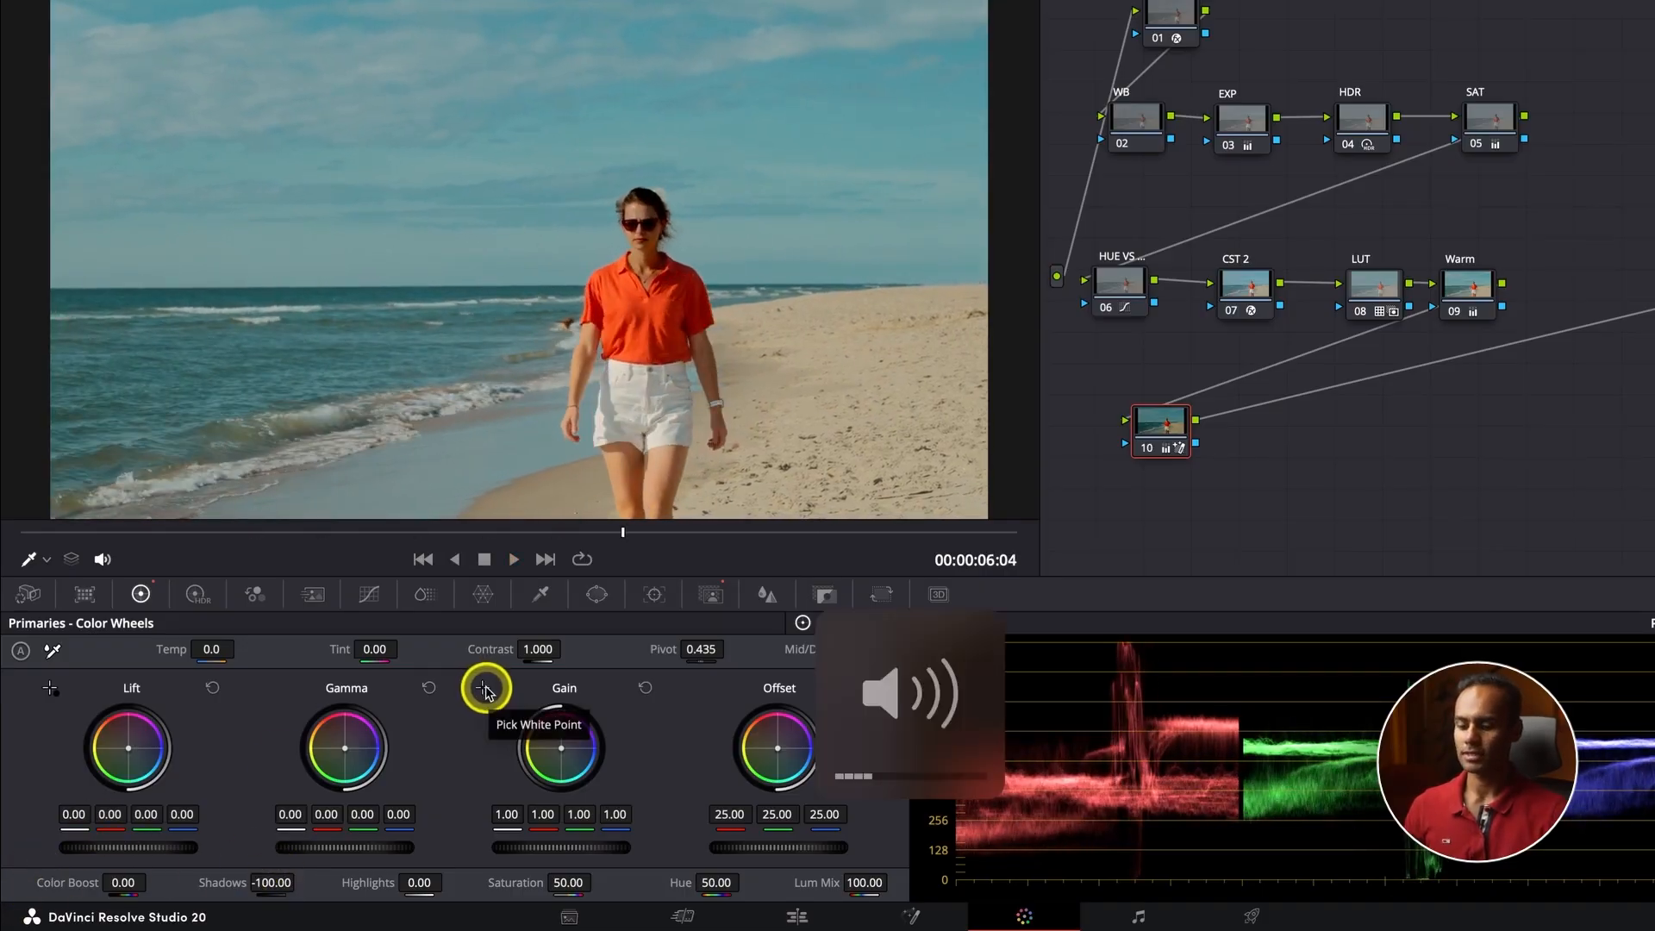
pyautogui.press('XF86AudioMute')
pyautogui.press('space')
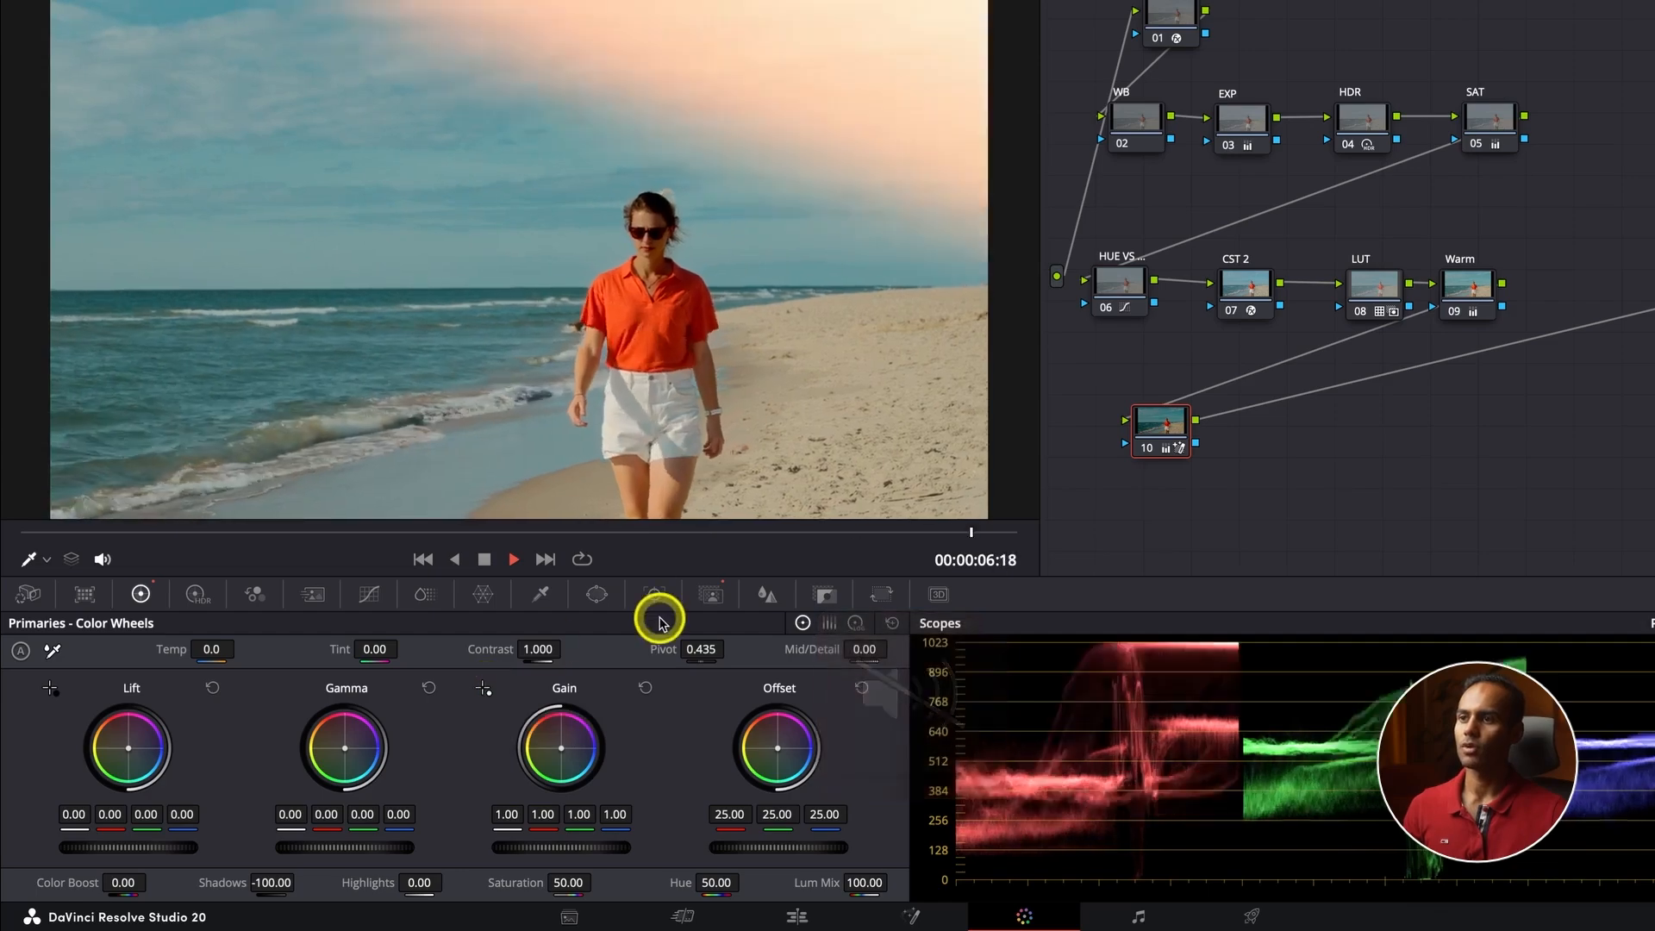
pyautogui.press('space')
pyautogui.moveTo(650, 536); pyautogui.dragTo(465, 534)
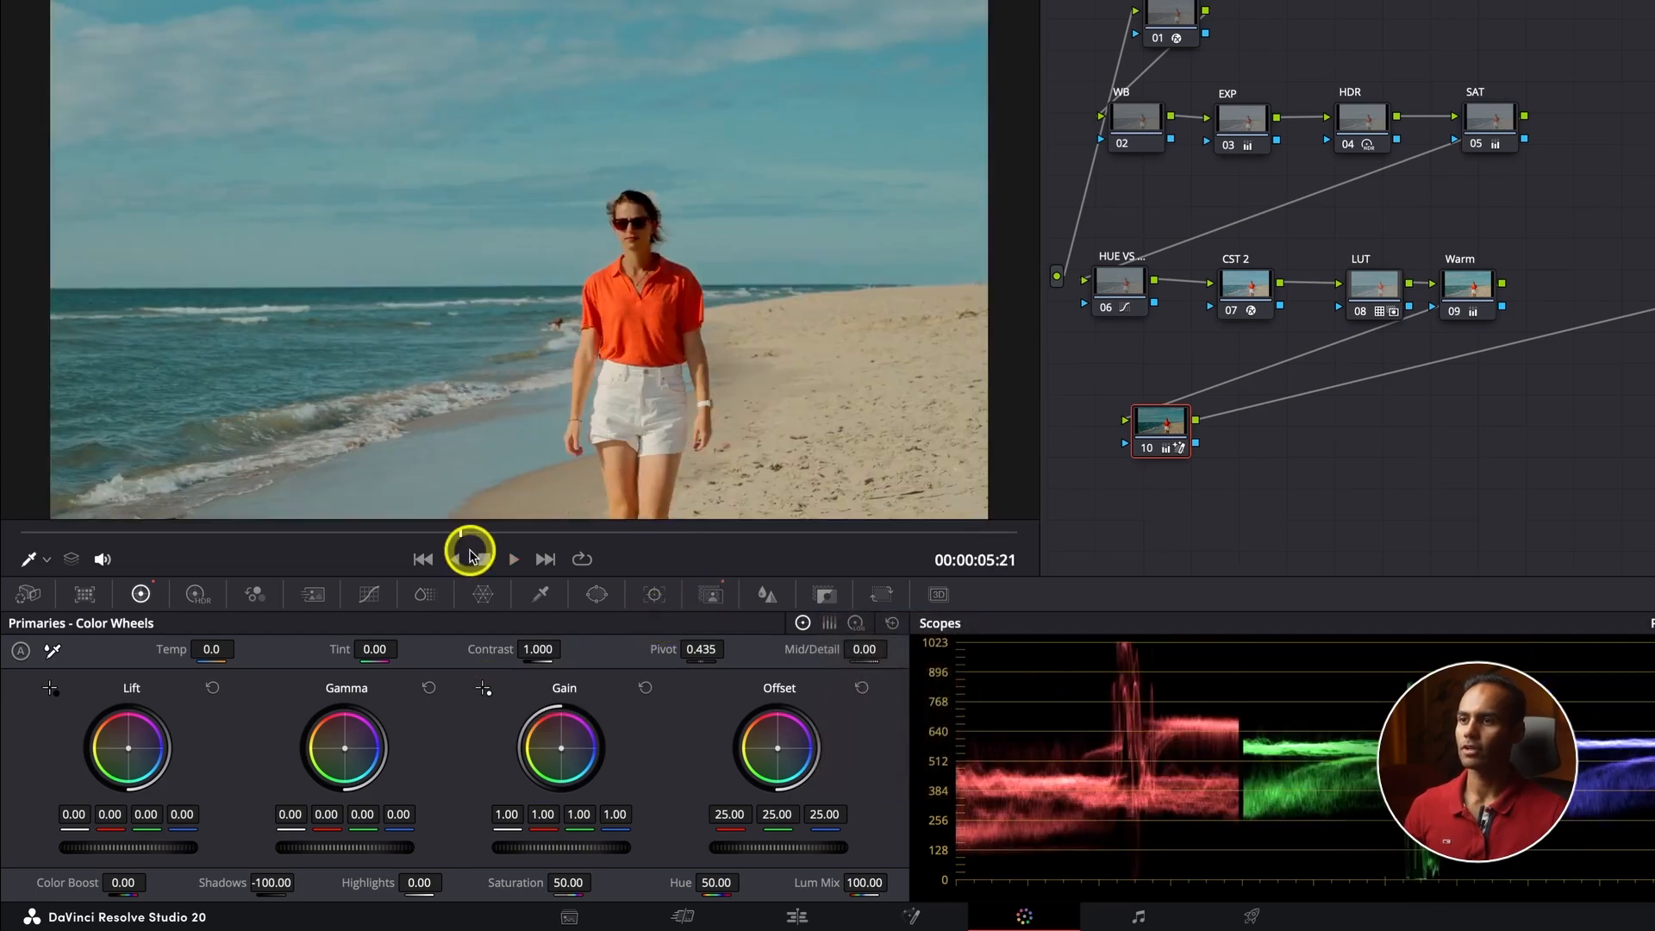
# Reset node 10's grade and go to the next clip.
pyautogui.rightClick(1131, 429)
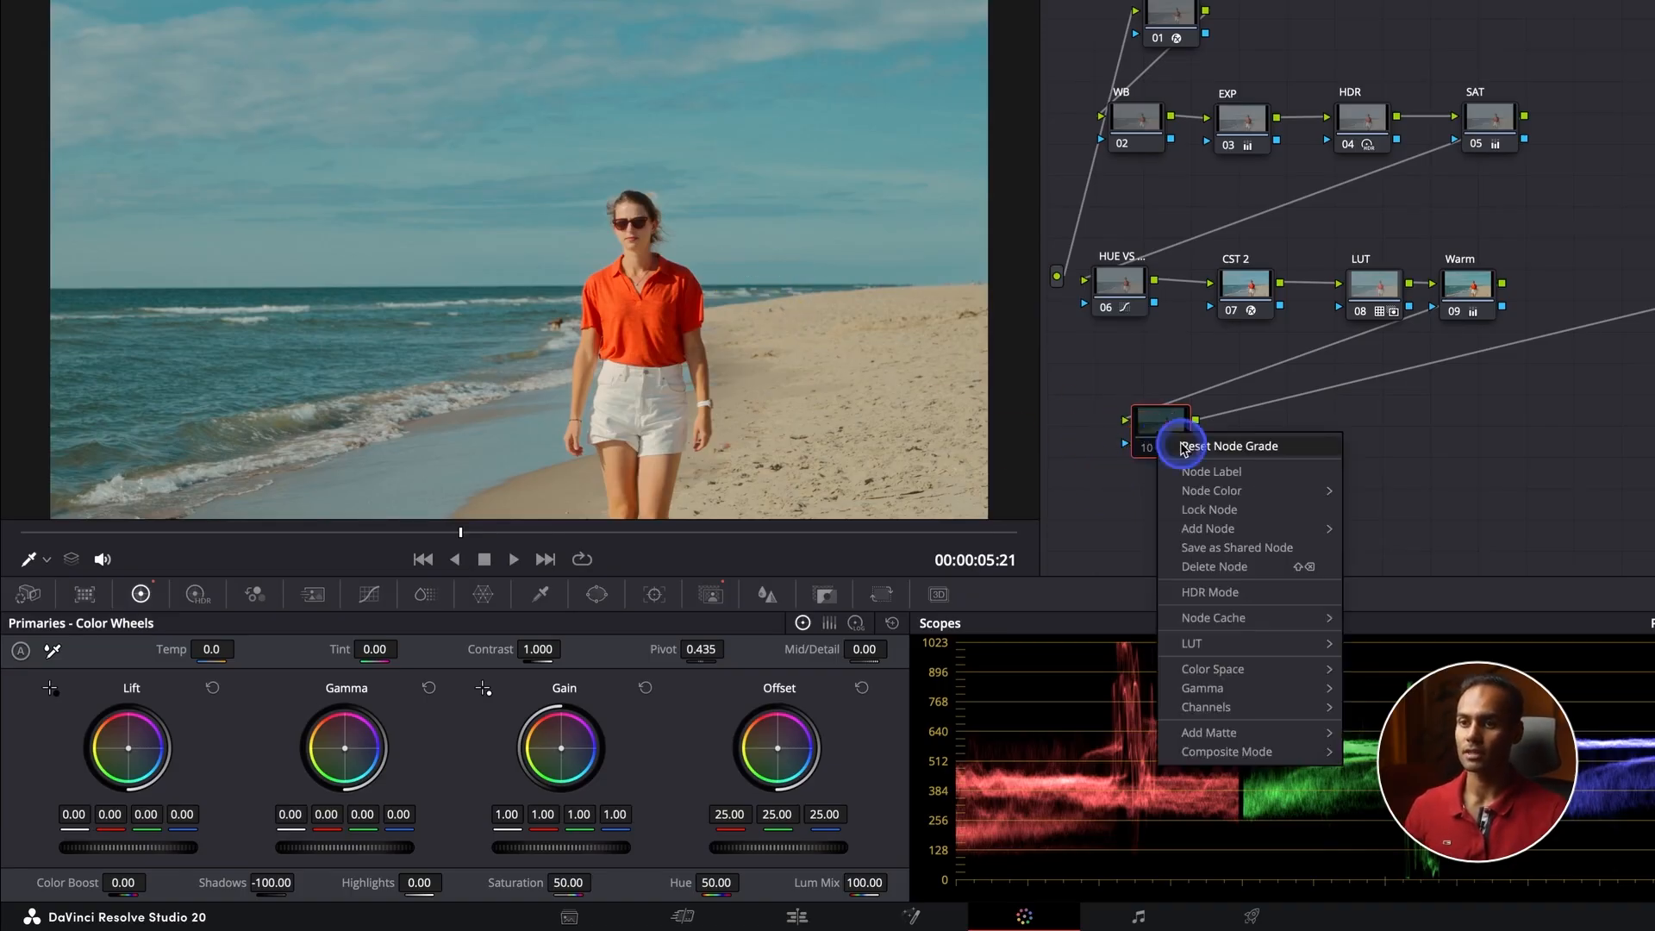
pyautogui.click(1179, 440)
pyautogui.click(546, 562)
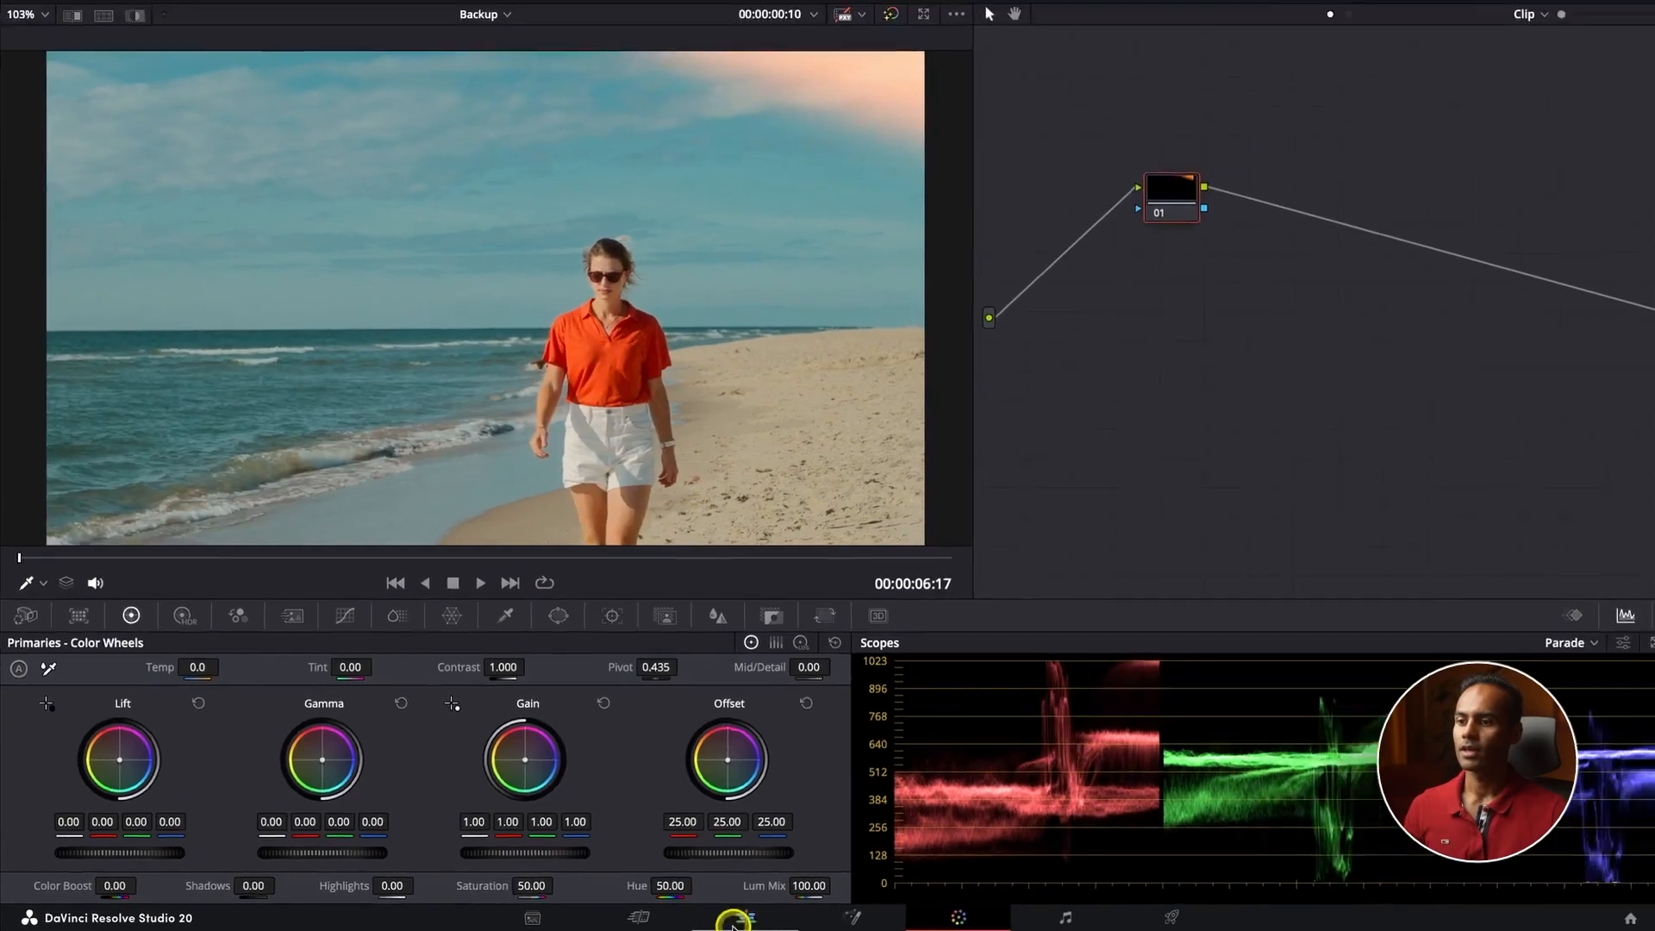
# Find clip C2517.MP4 of the woman in the red jacket in the Backup timeline and open it for color grading.
pyautogui.click(797, 916)
pyautogui.press('super+minus')
pyautogui.press('super+minus')
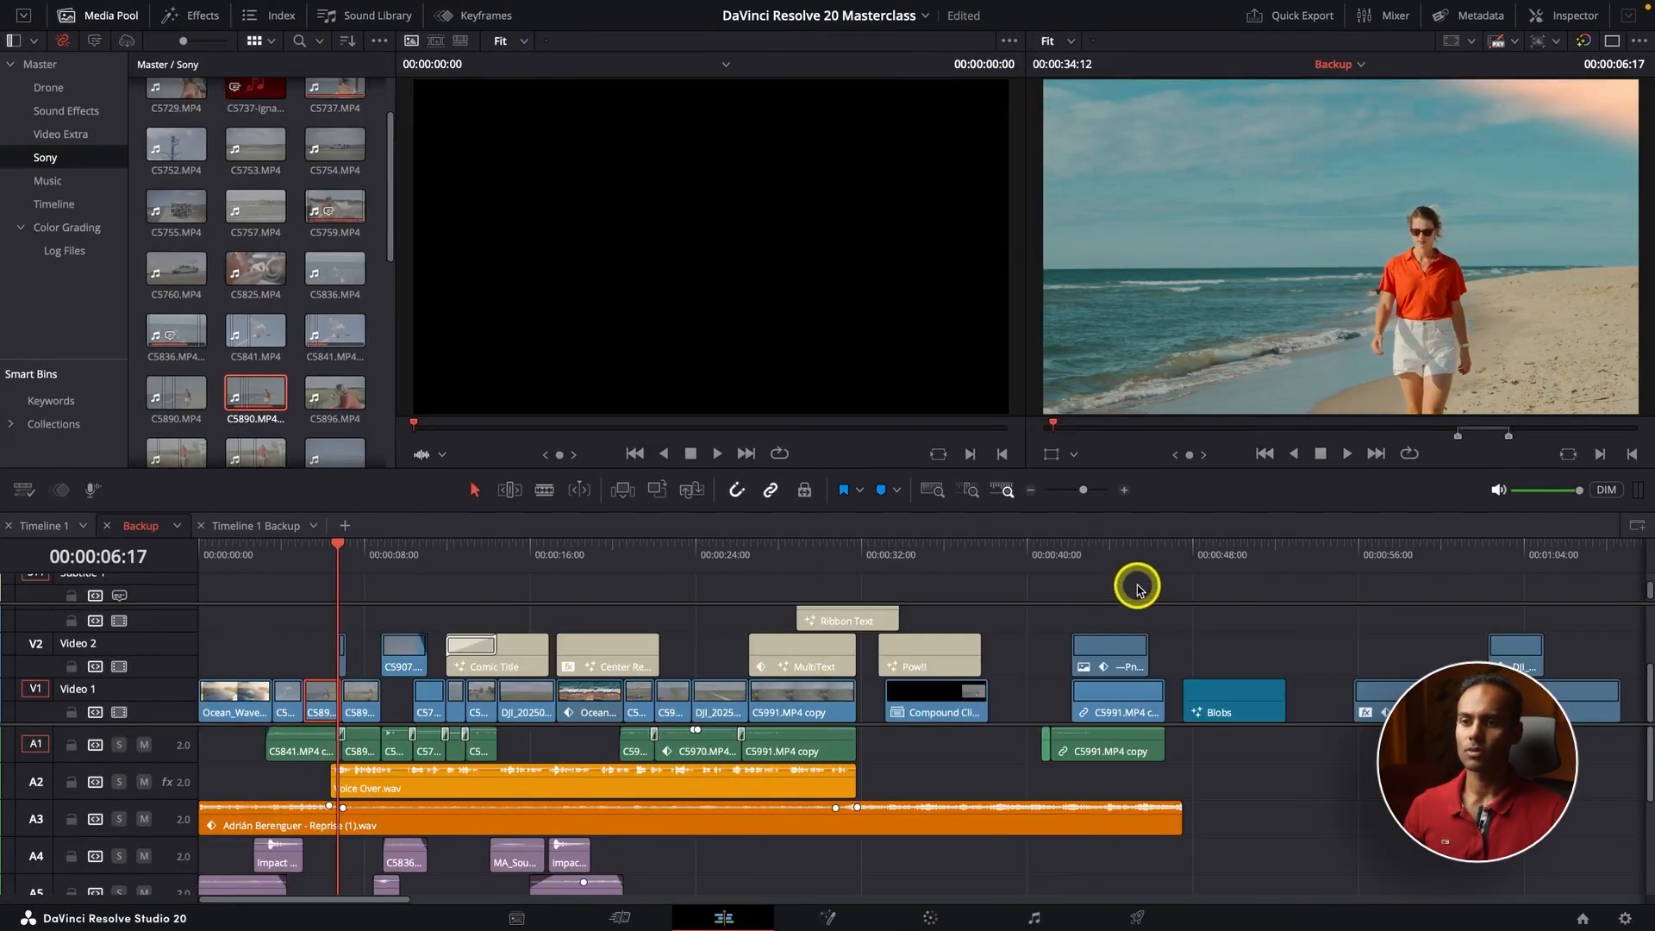
pyautogui.click(1083, 560)
pyautogui.press('super+minus')
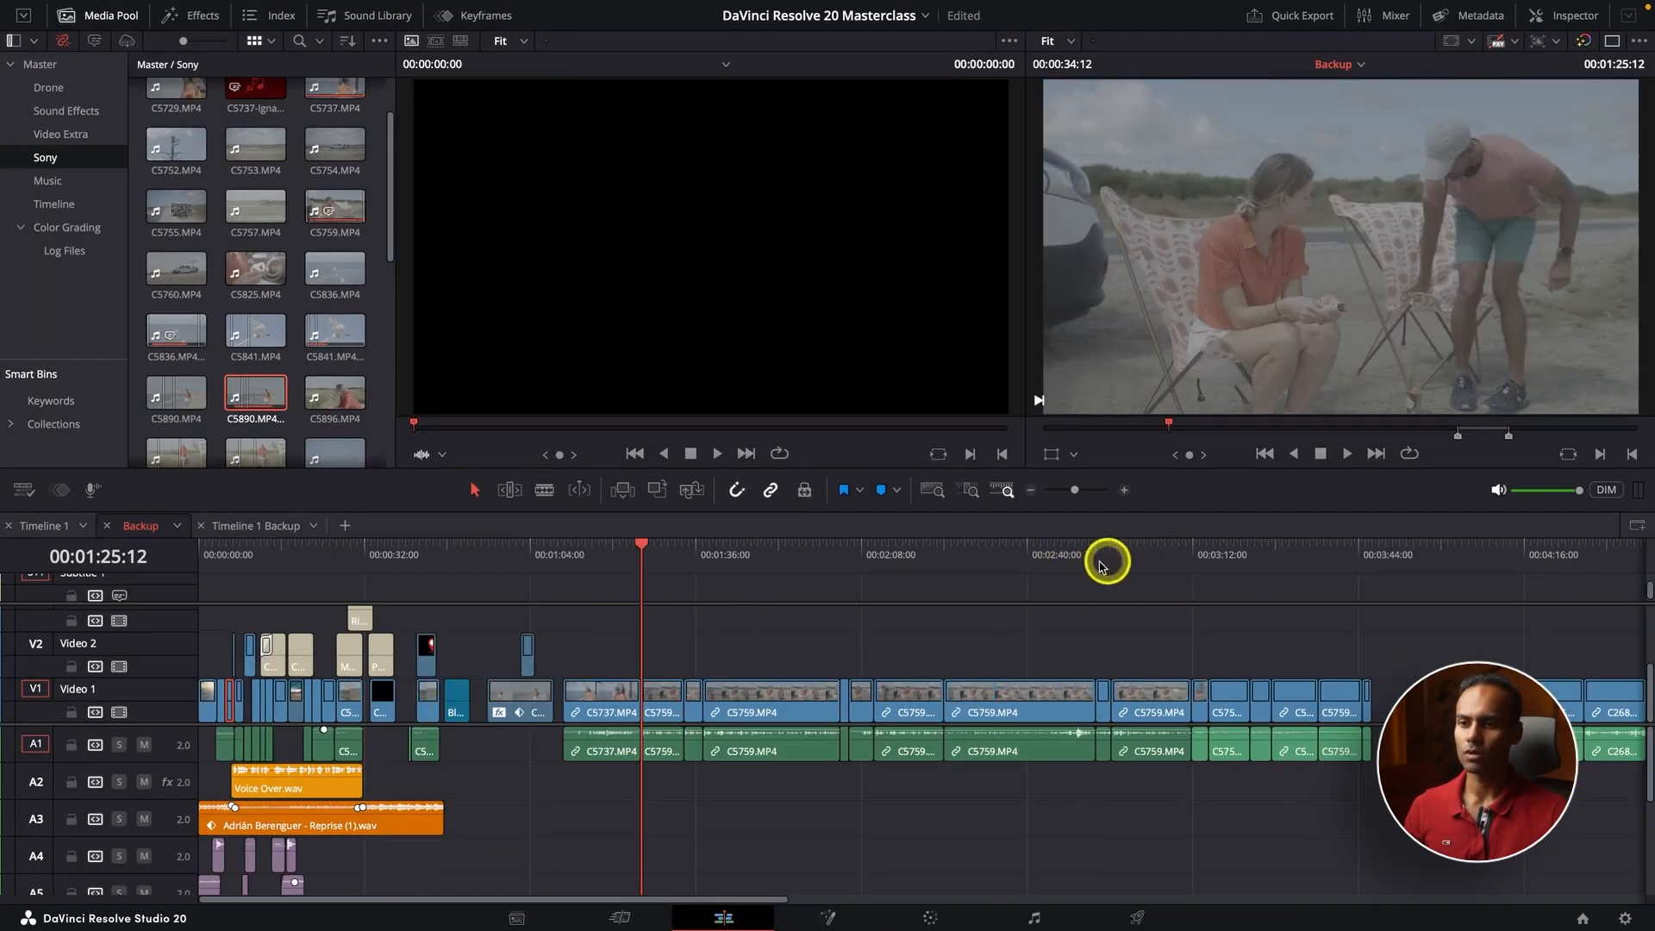
pyautogui.press('super+minus')
pyautogui.click(877, 556)
pyautogui.press('super+equal')
pyautogui.press('super+equal')
pyautogui.press('super+equal')
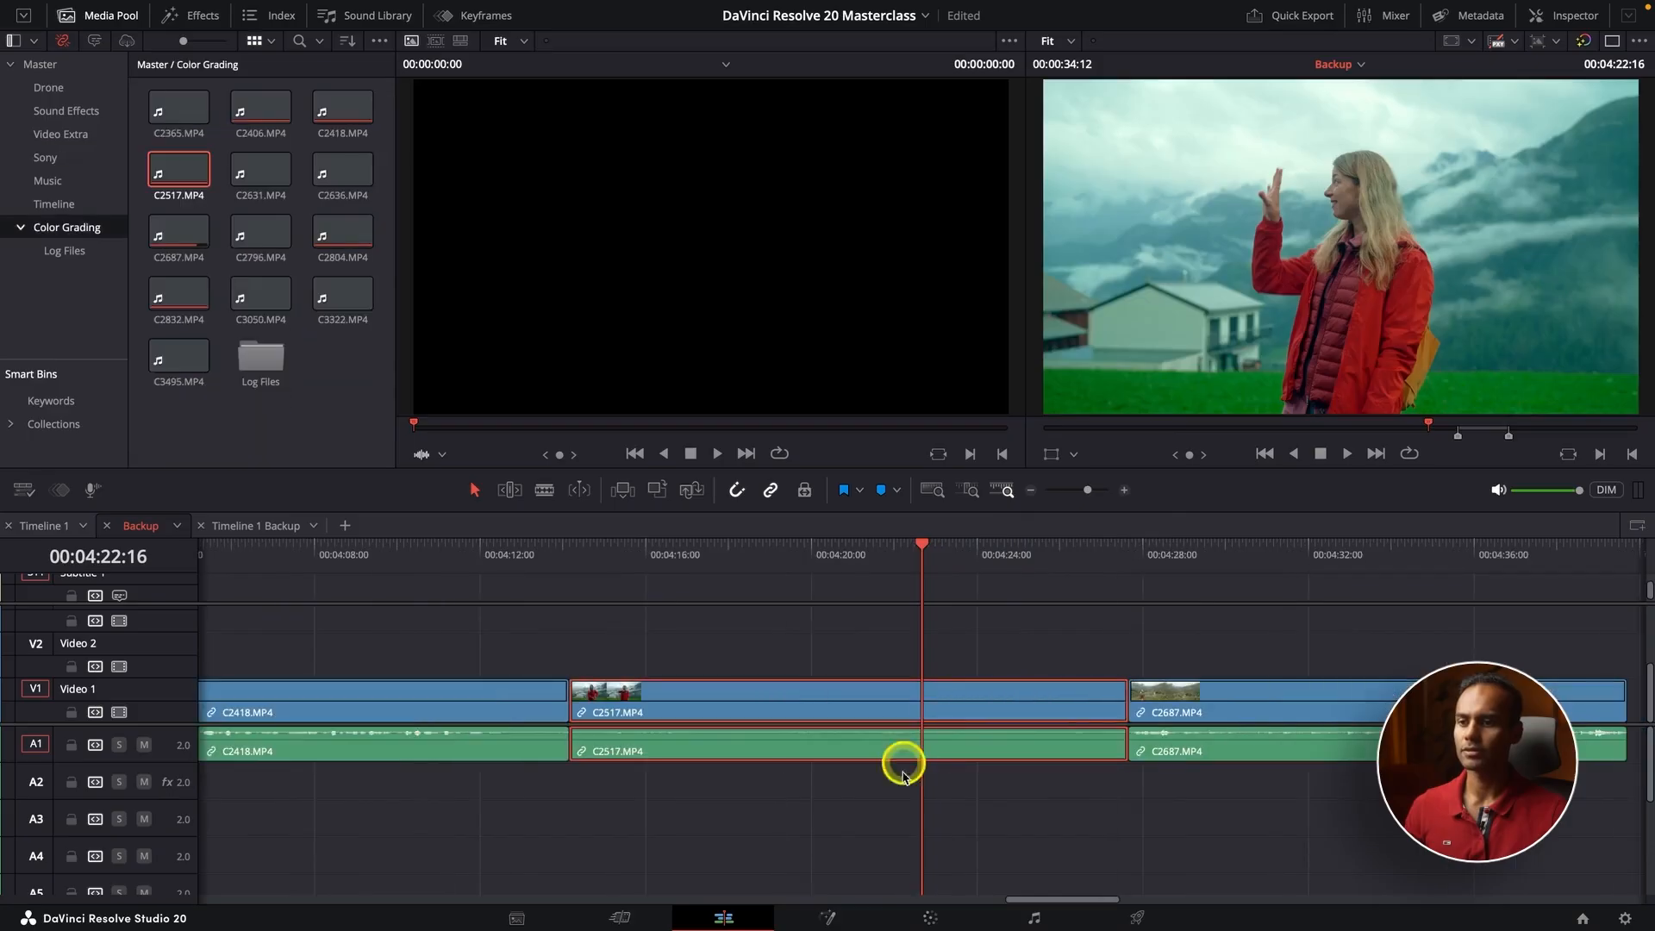
pyautogui.click(953, 914)
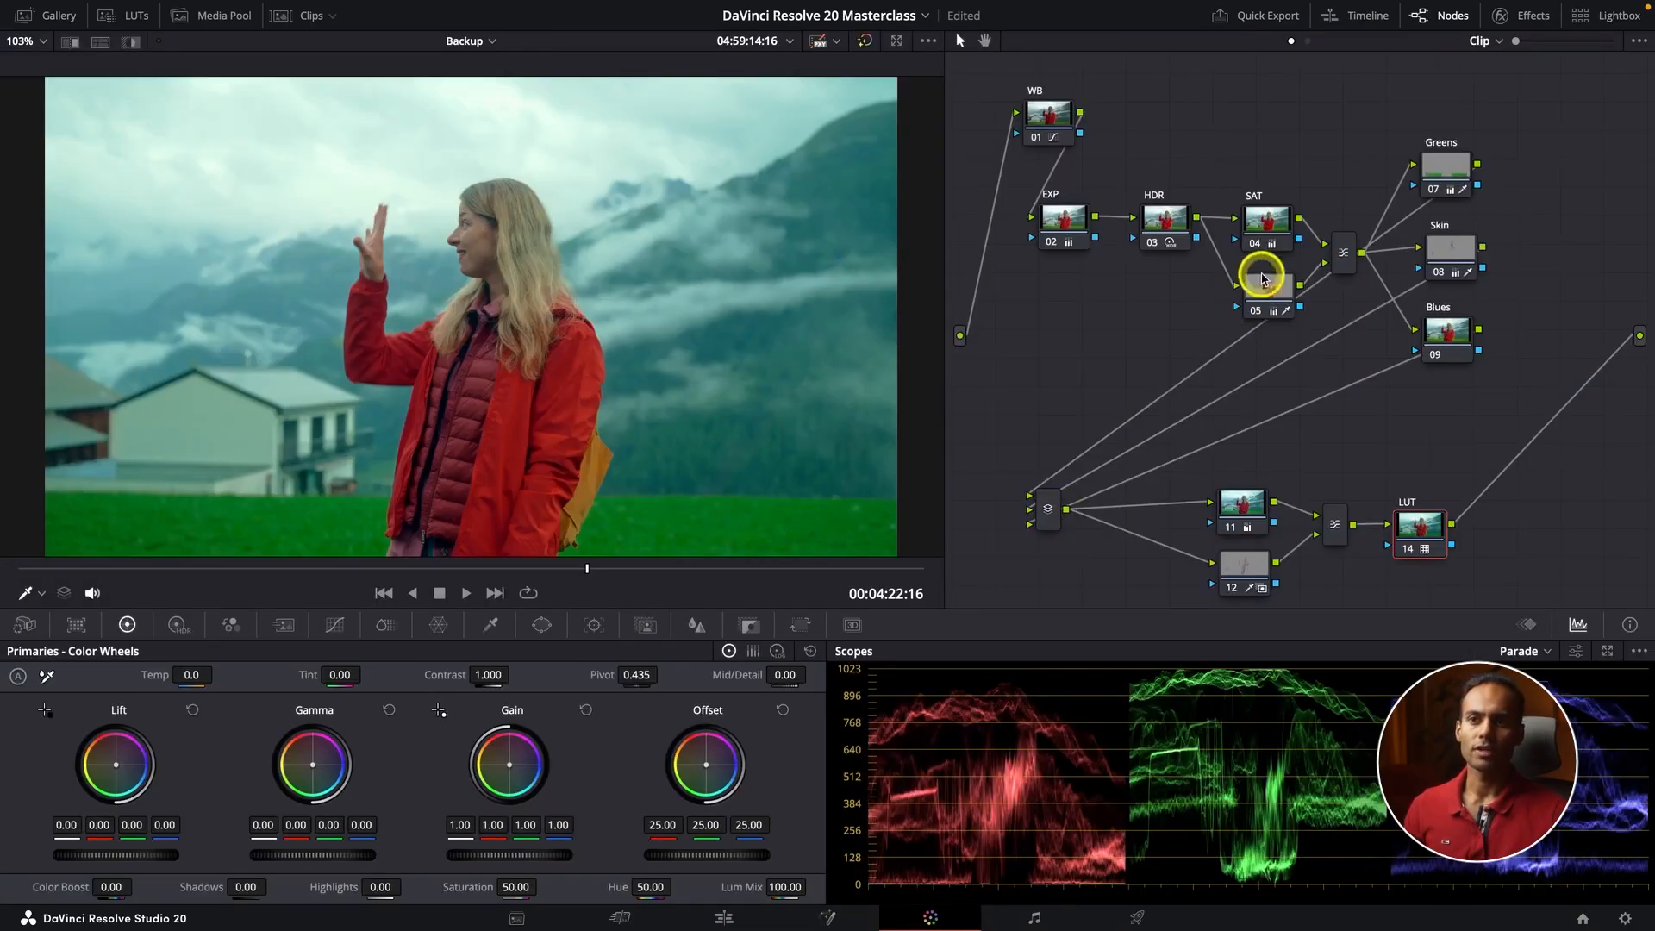
# Reset the grade of node 05, the parallel node below SAT.
pyautogui.rightClick(1269, 294)
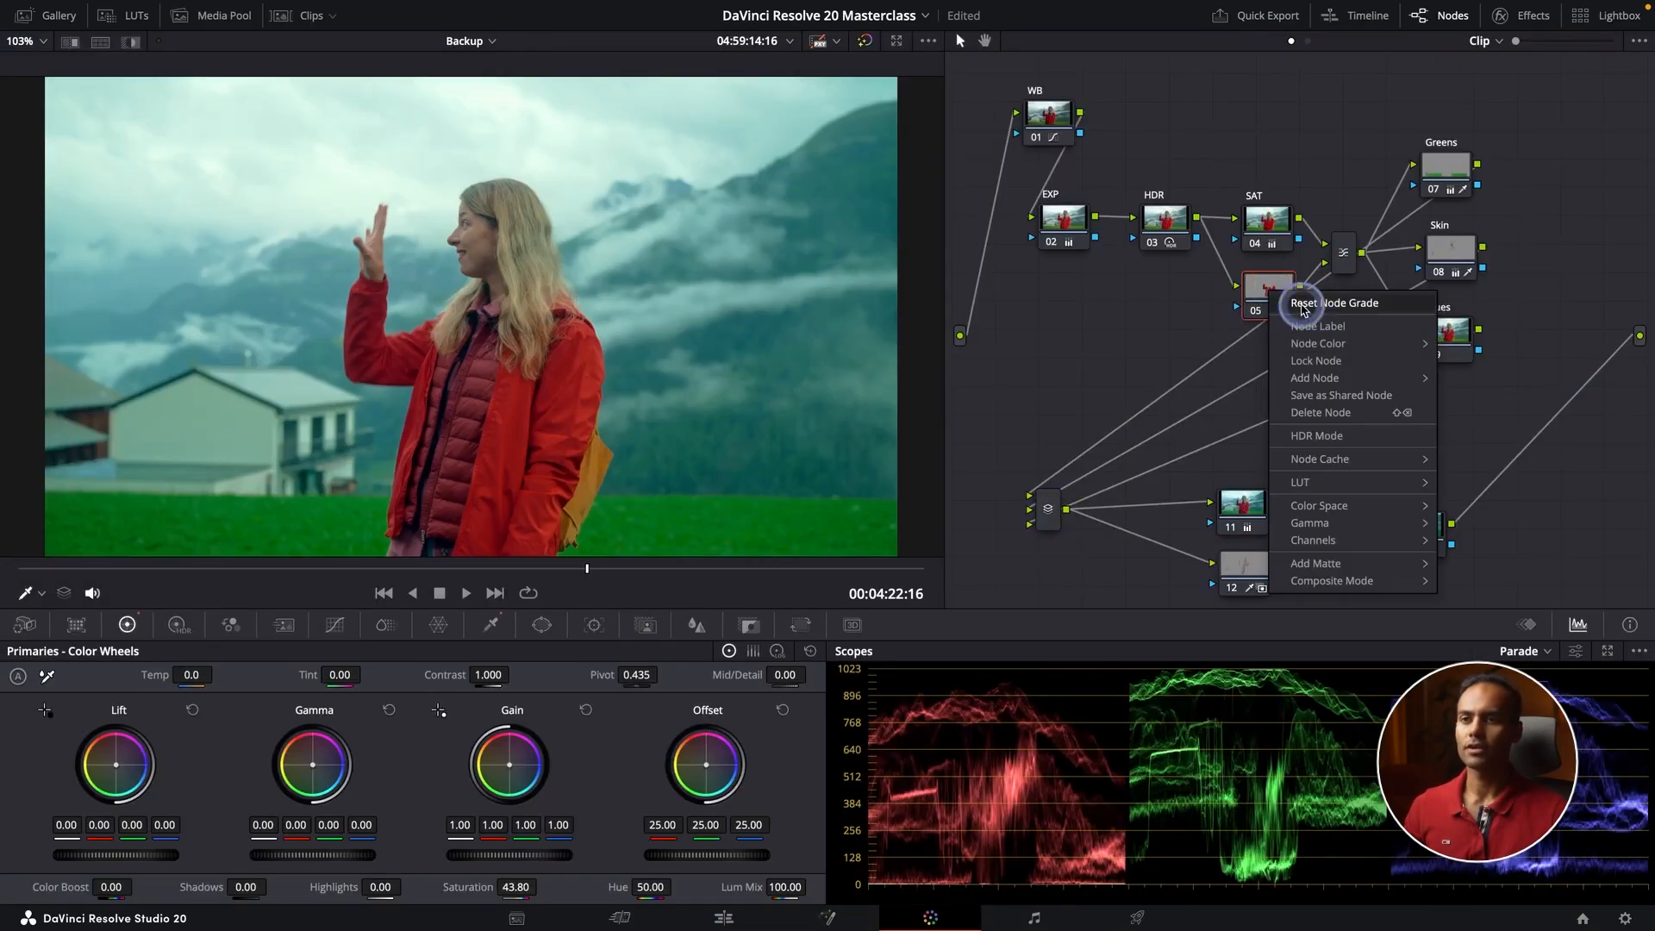
pyautogui.click(1304, 303)
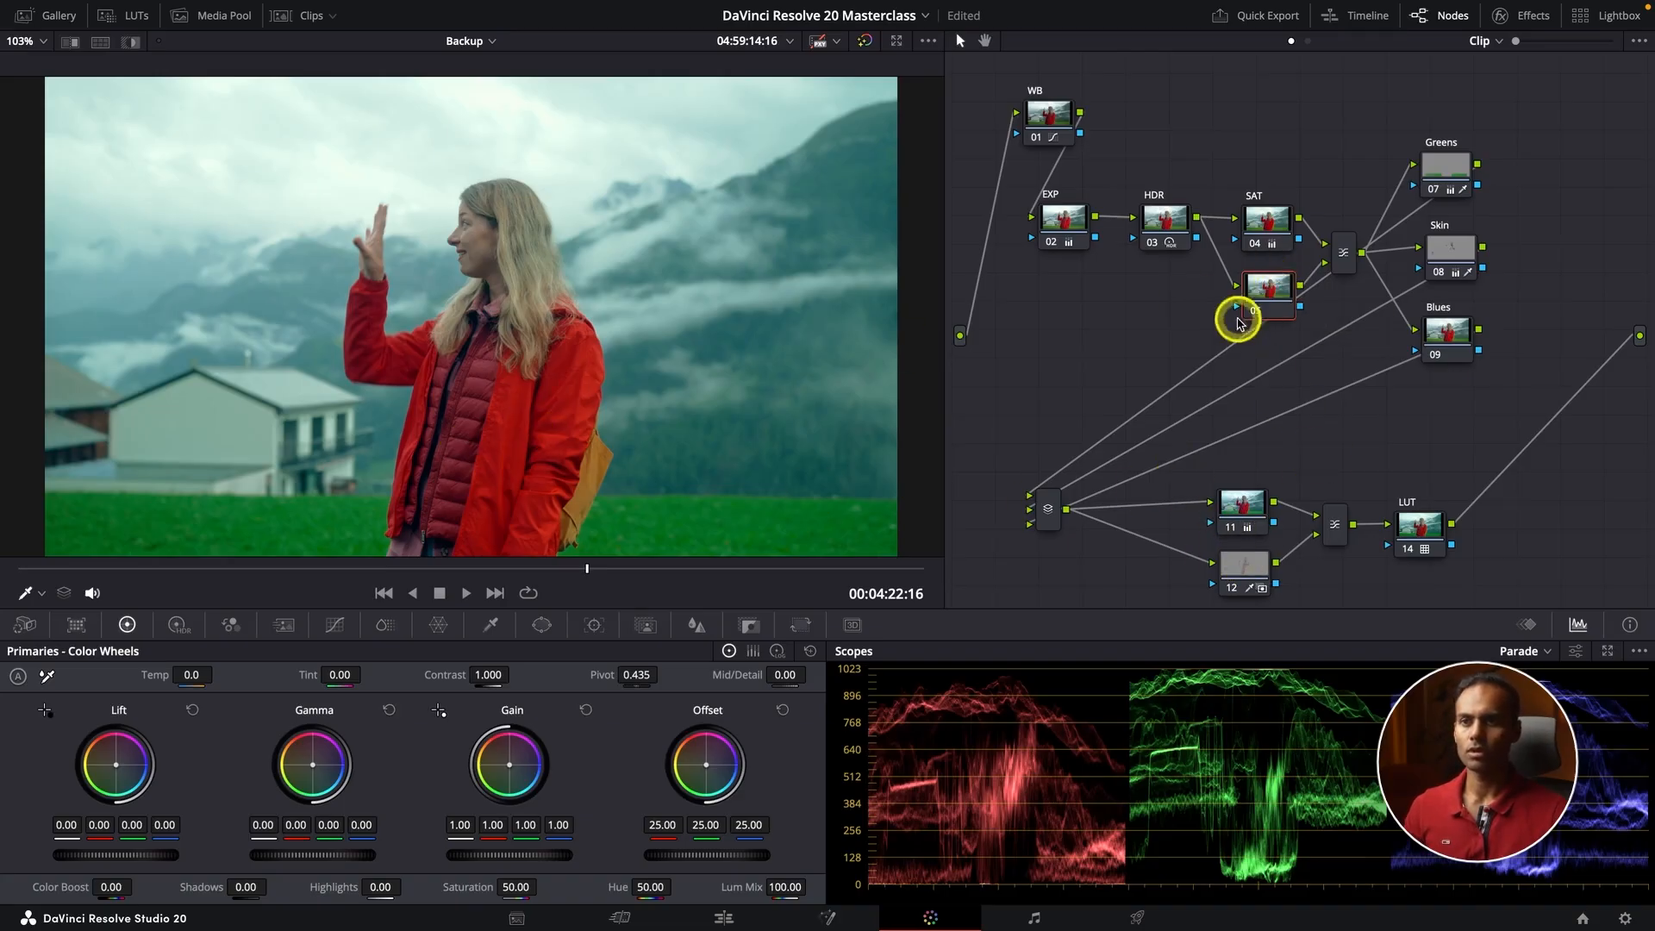
pyautogui.click(1268, 231)
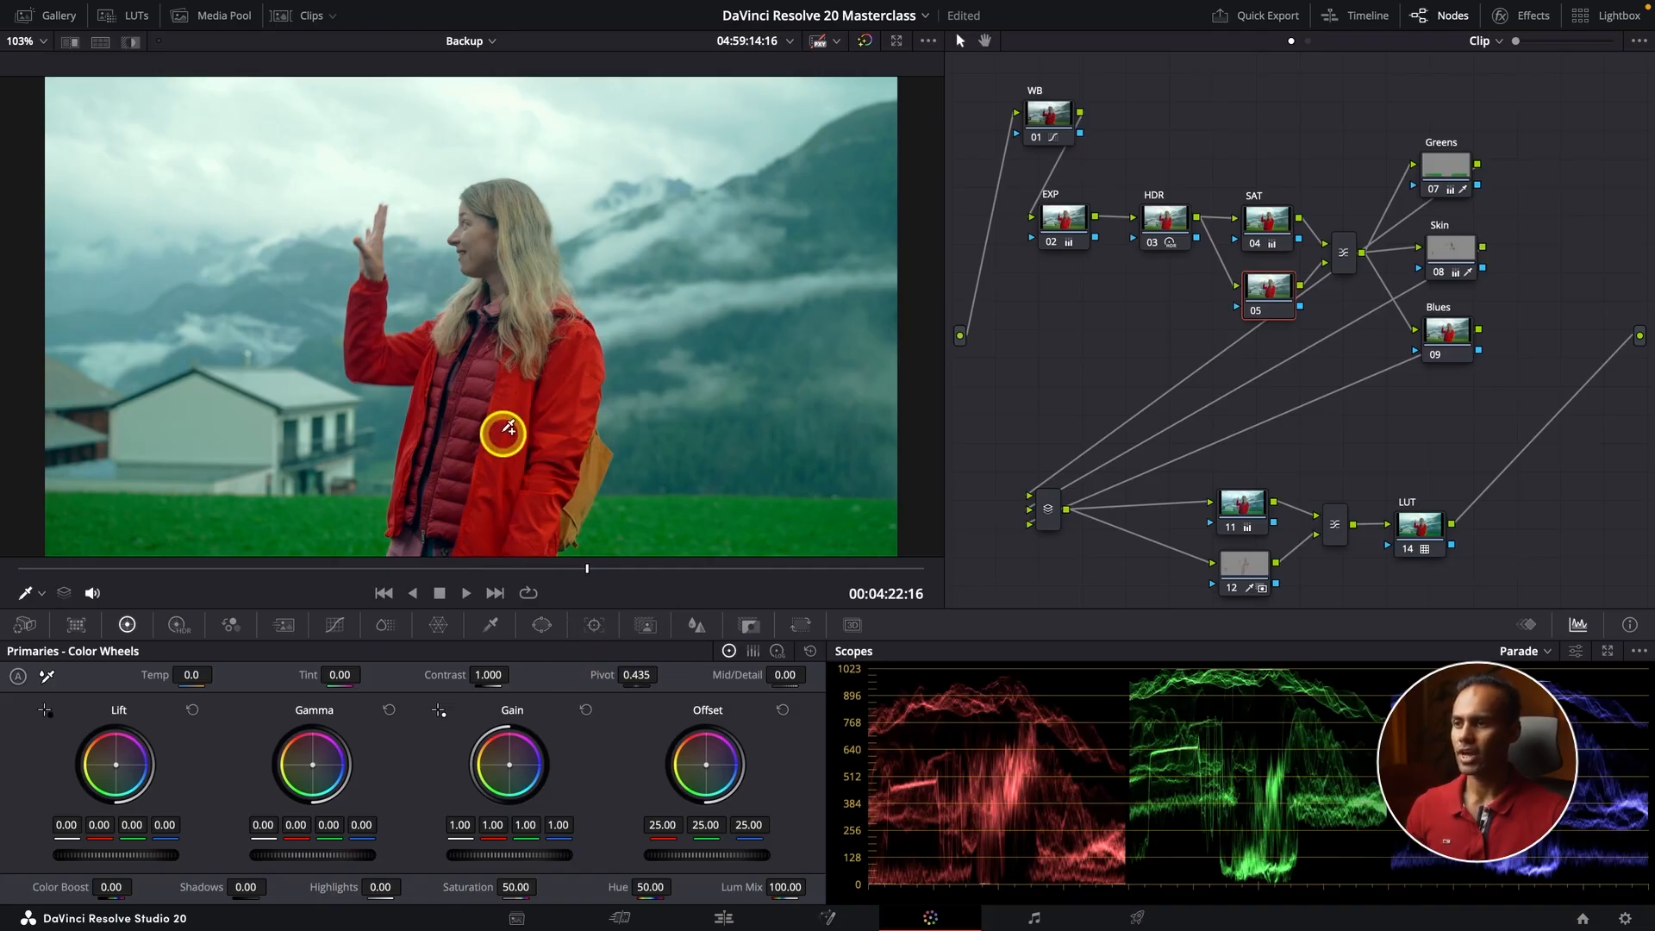
# Try a Magic Mask point on the woman's red jacket in node 05, toggle the mask overlay and clear the mask.
pyautogui.click(647, 628)
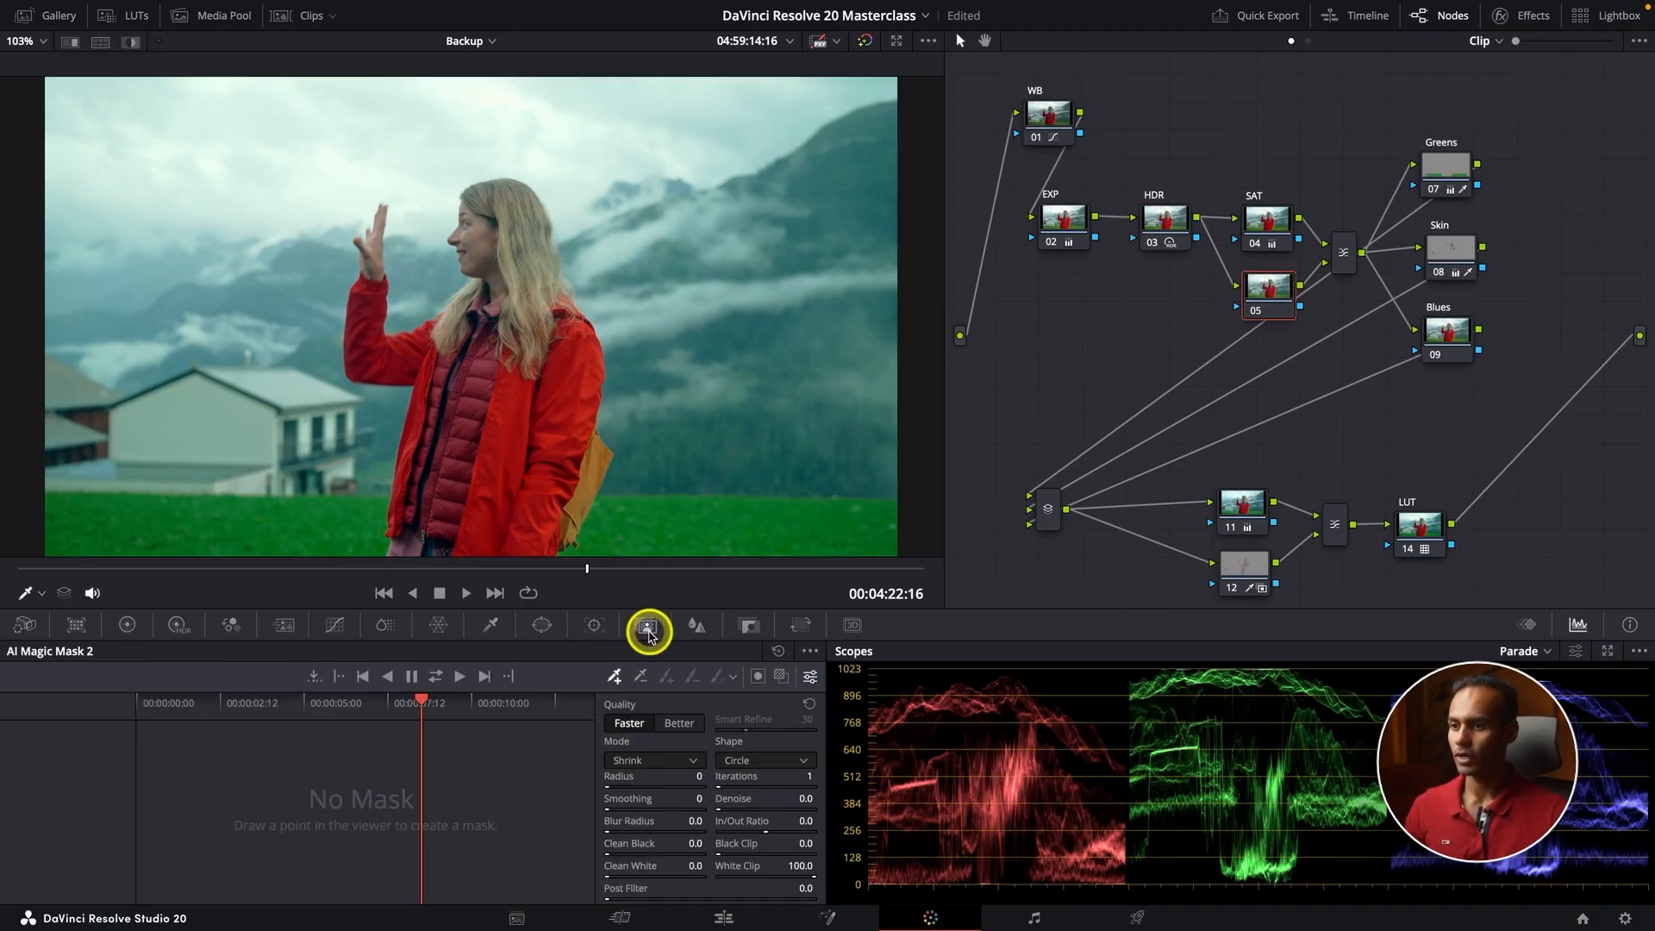
pyautogui.click(507, 428)
pyautogui.click(780, 676)
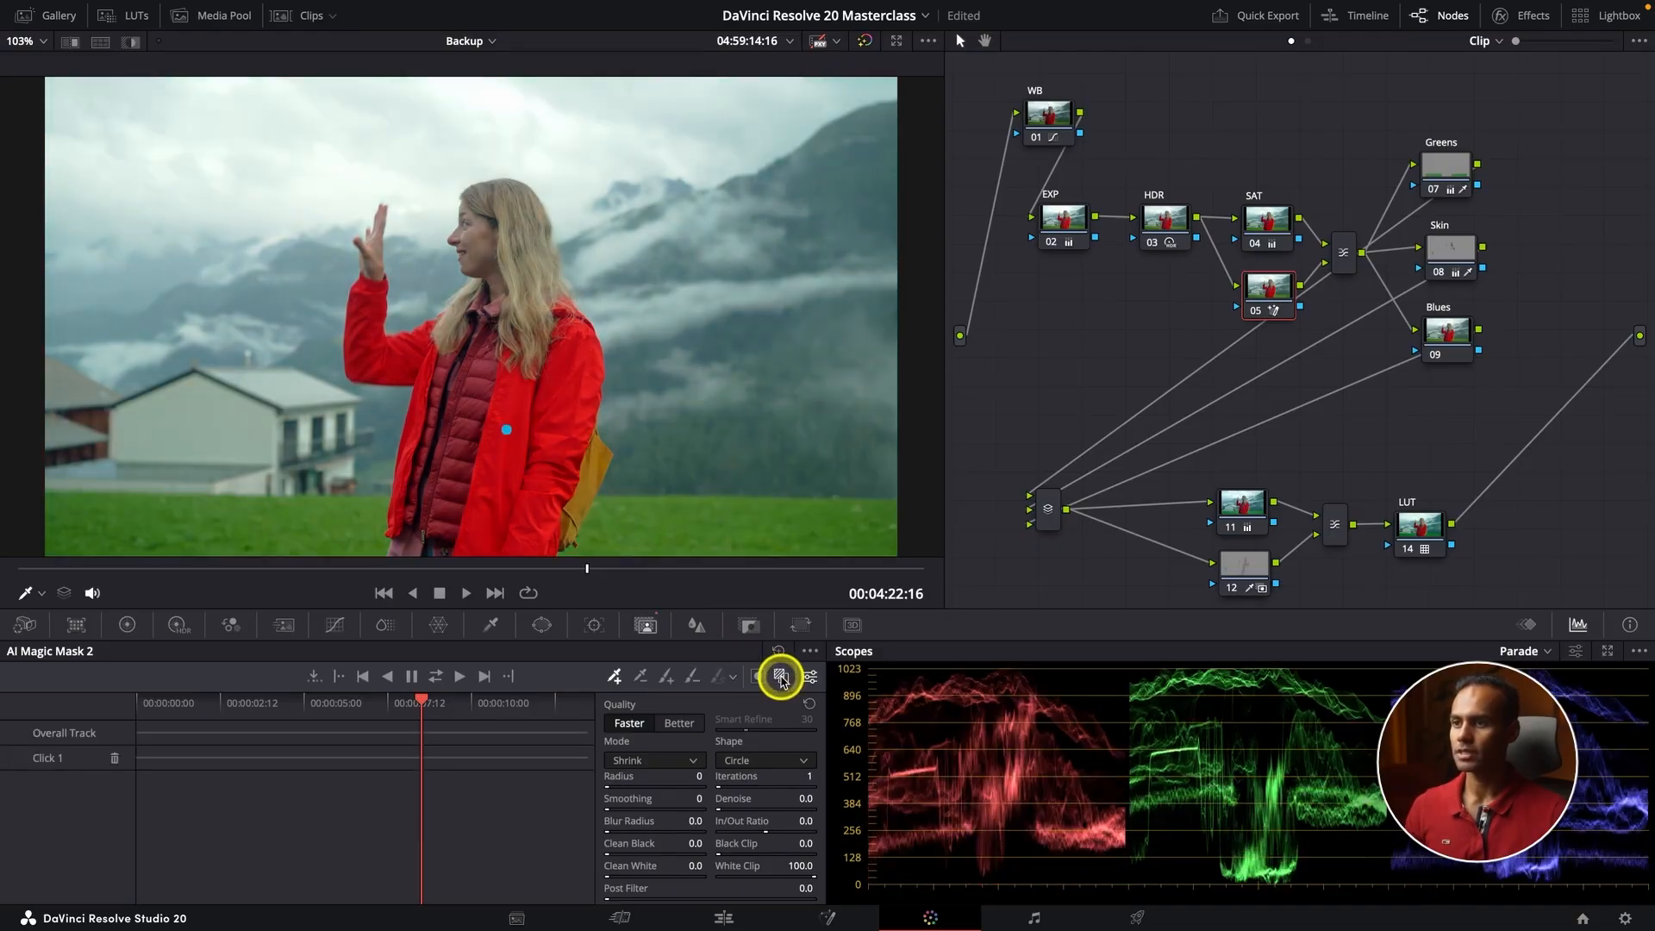
pyautogui.click(781, 677)
pyautogui.click(781, 677)
pyautogui.click(778, 652)
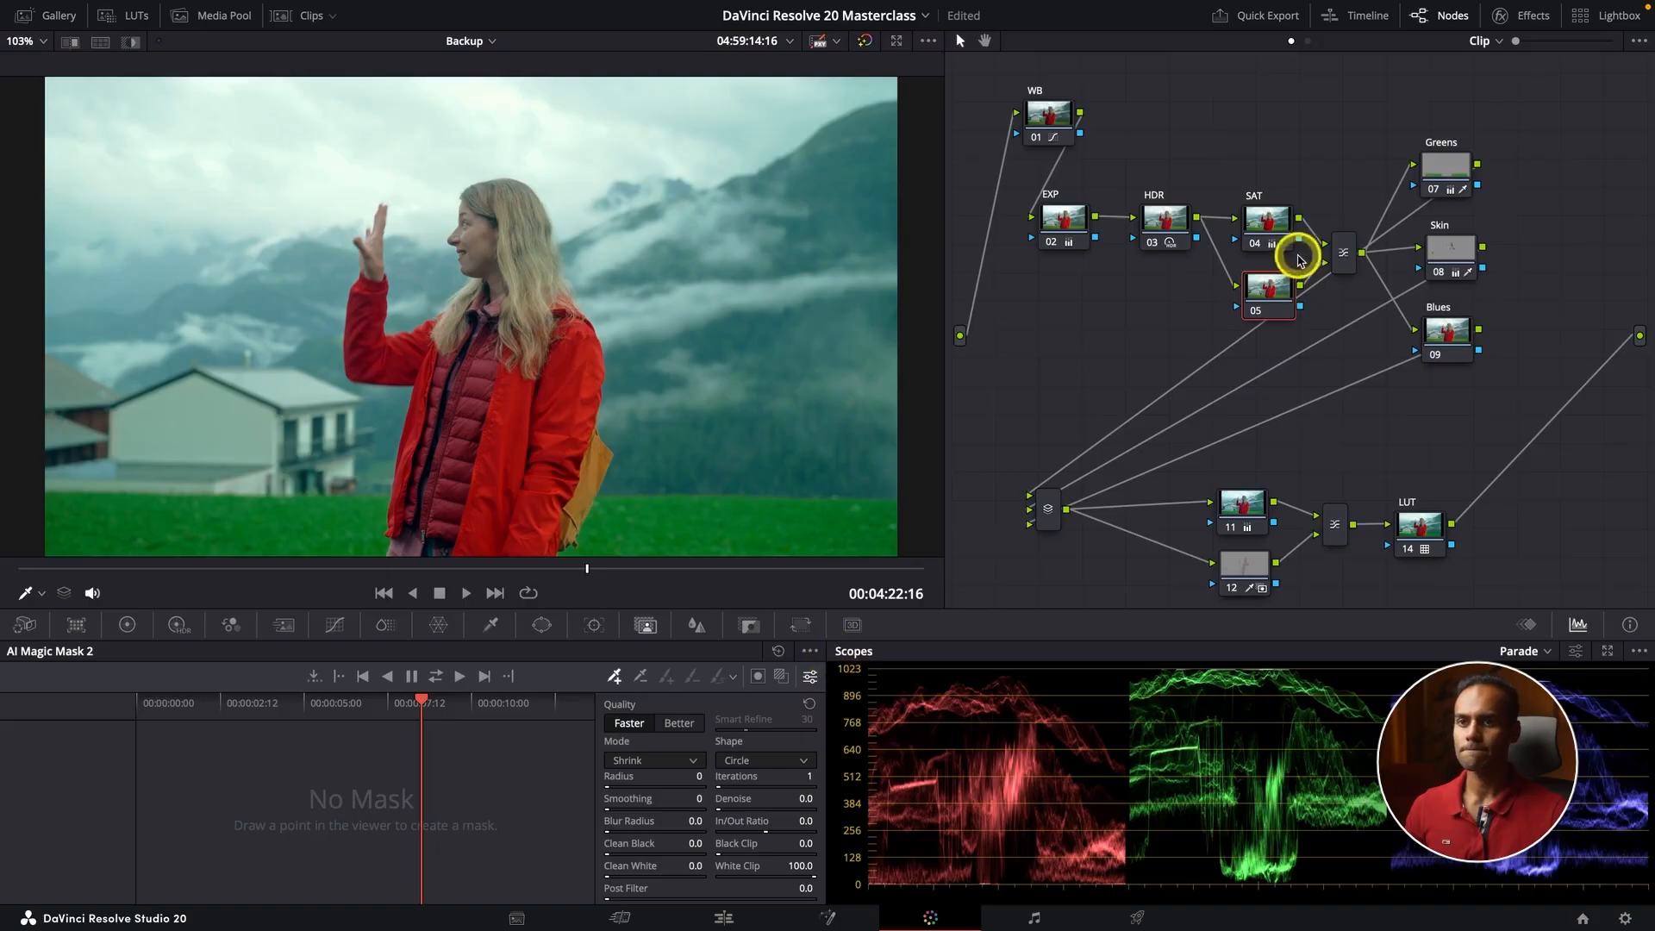
# Move the SAT node up beside the WB node and delete node 05 and the extra serial node after SAT.
pyautogui.rightClick(1282, 290)
pyautogui.click(1294, 299)
pyautogui.moveTo(1333, 257); pyautogui.dragTo(1267, 271)
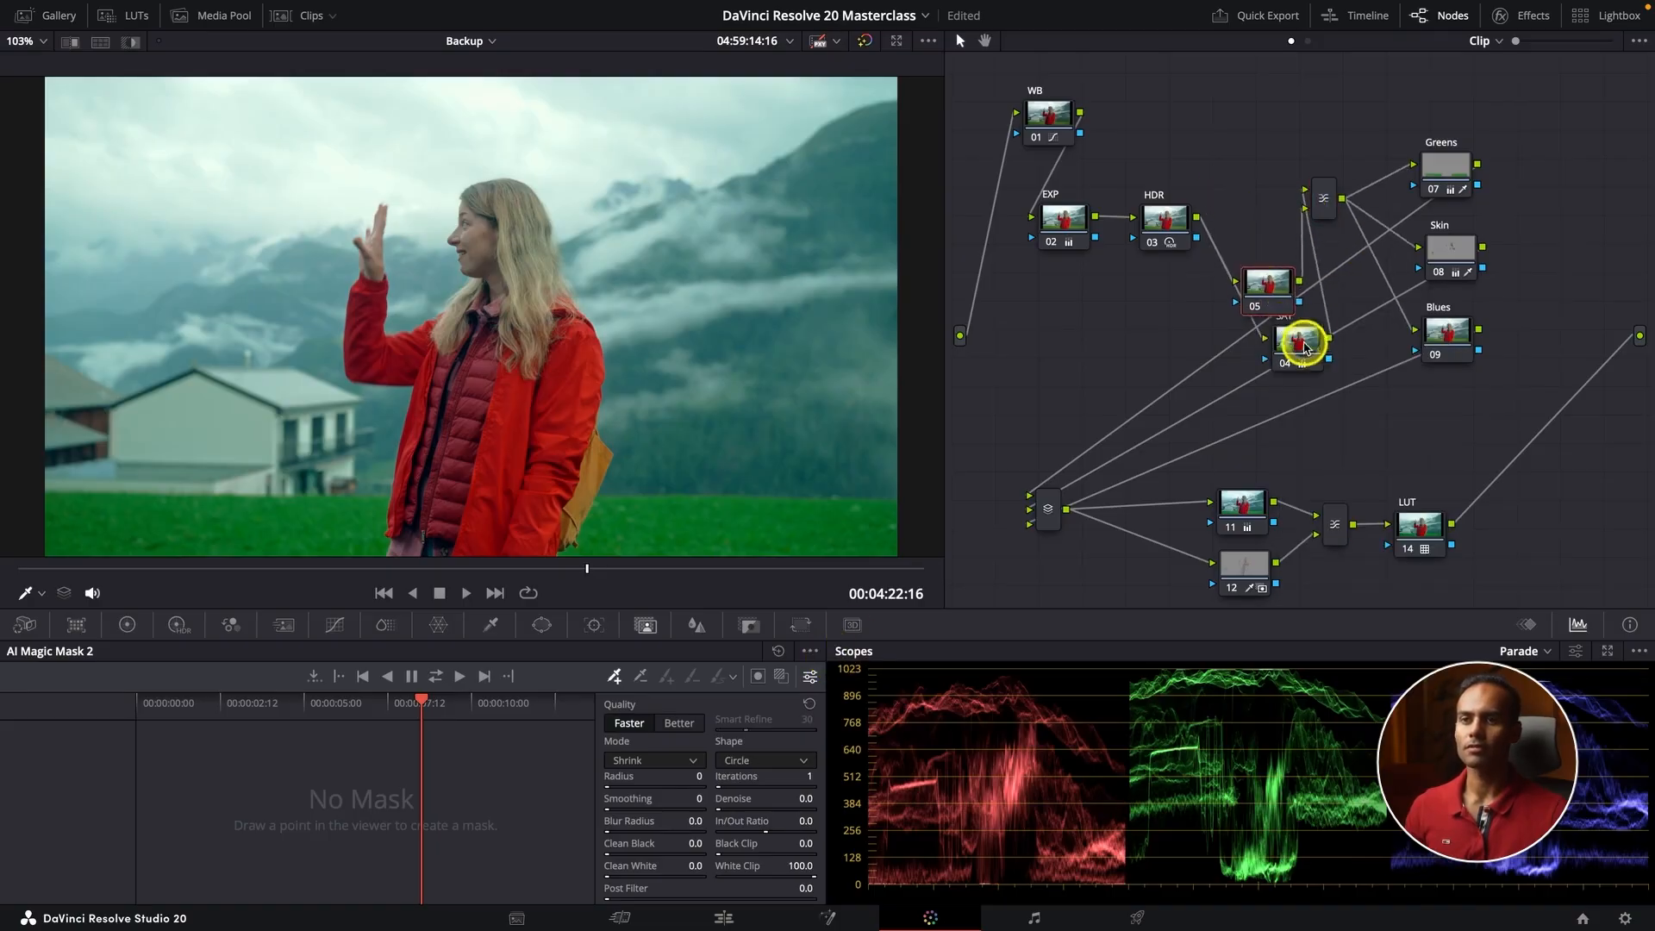
pyautogui.moveTo(1305, 345); pyautogui.dragTo(1214, 138)
pyautogui.click(1273, 287)
pyautogui.press('Delete')
pyautogui.hotkey('alt', 's')
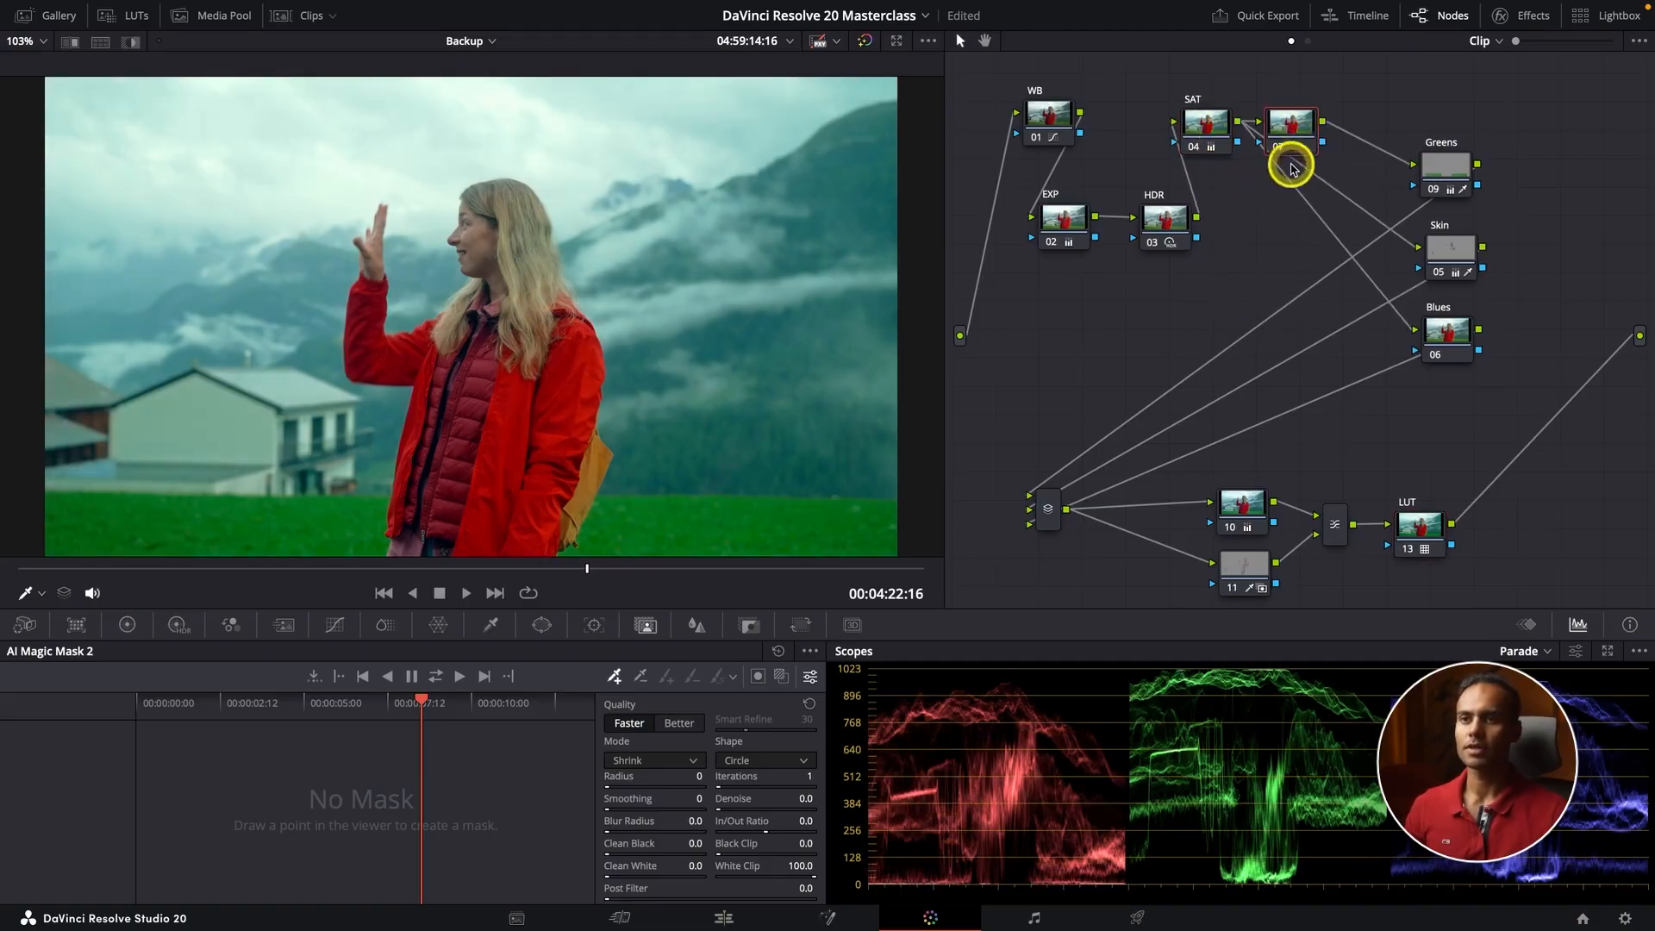
pyautogui.press('Delete')
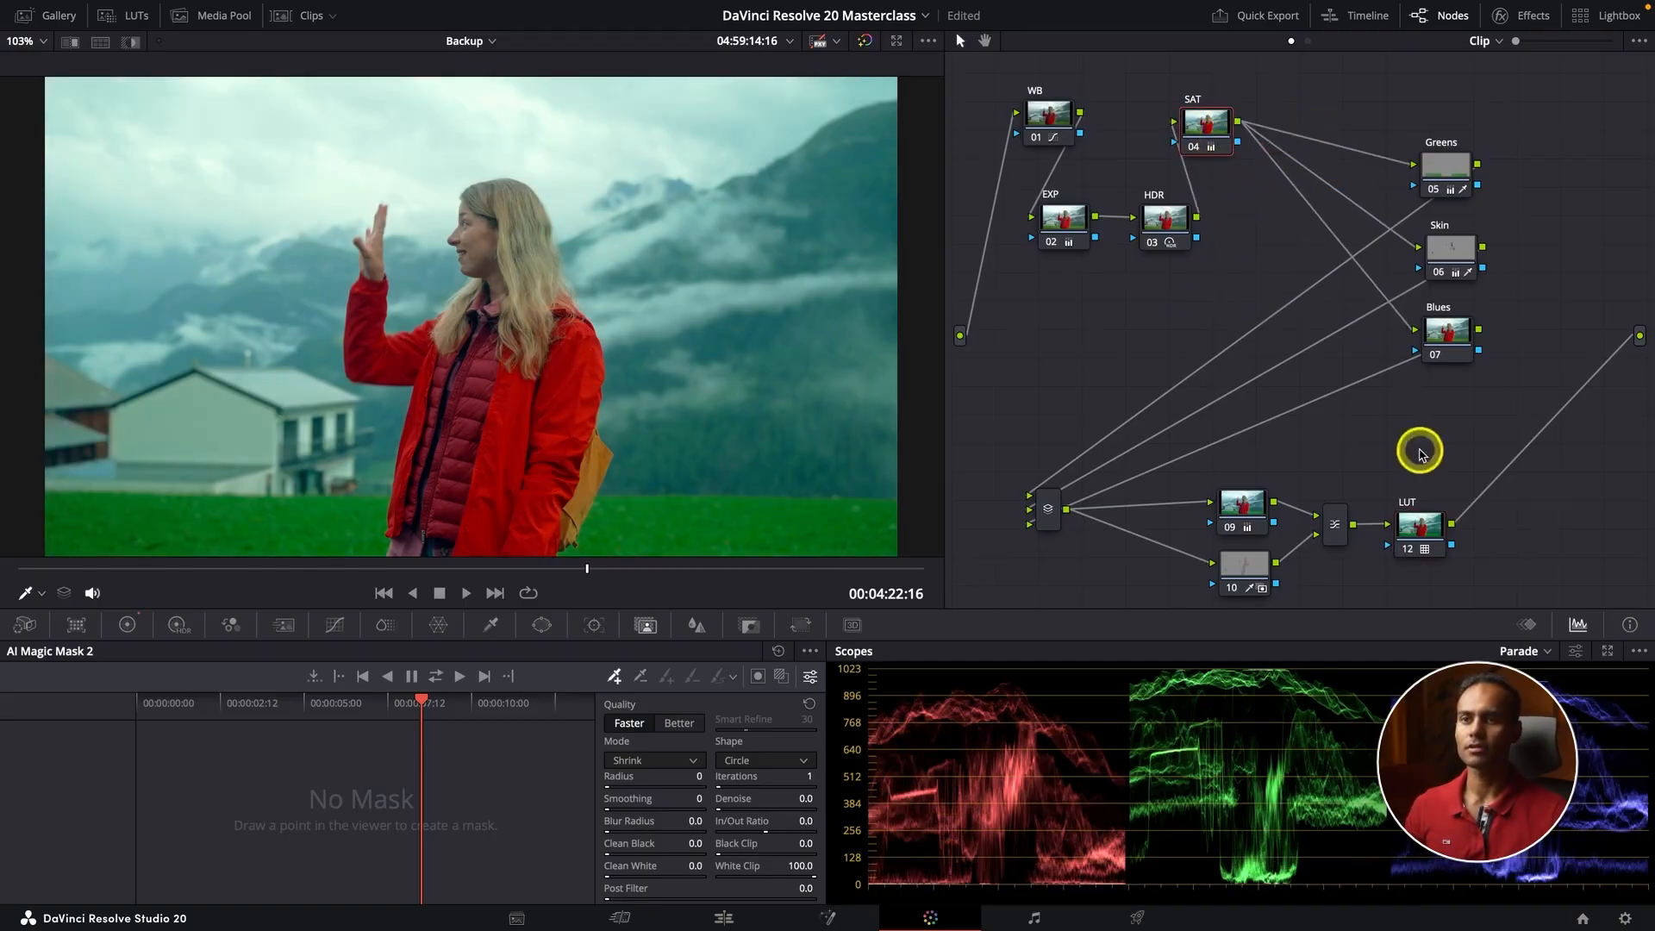
# In a new serial node after LUT, mask the woman from a point on her red jacket at the first frame and track it forward.
pyautogui.click(1419, 535)
pyautogui.hotkey('alt', 's')
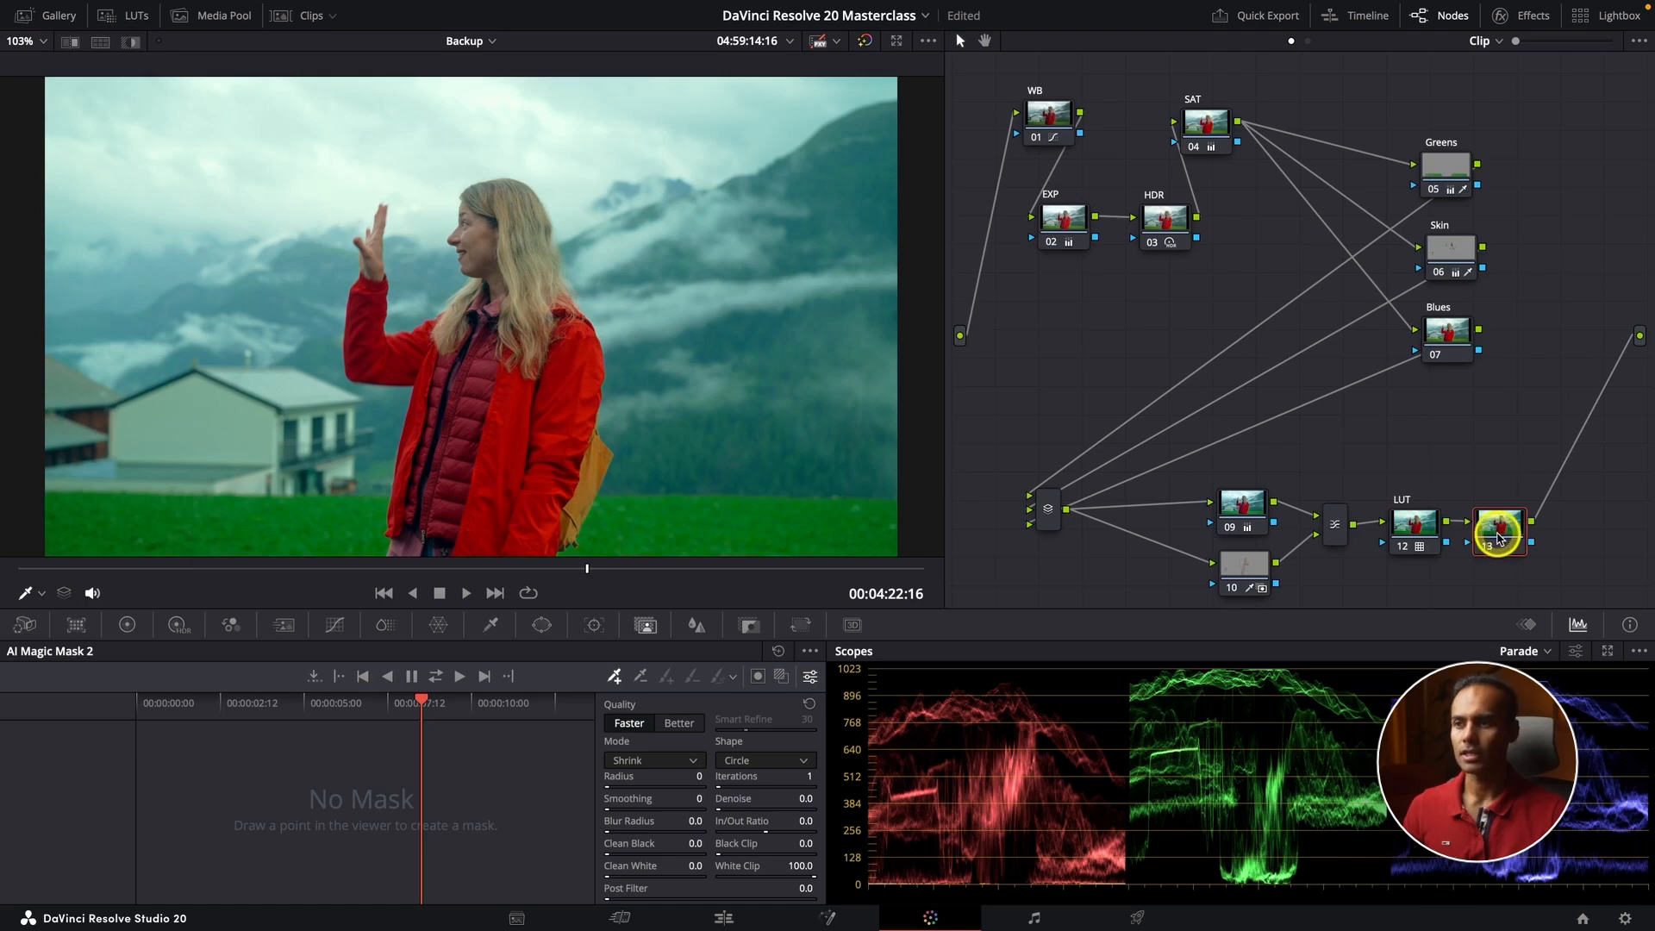
pyautogui.moveTo(419, 700); pyautogui.dragTo(58, 726)
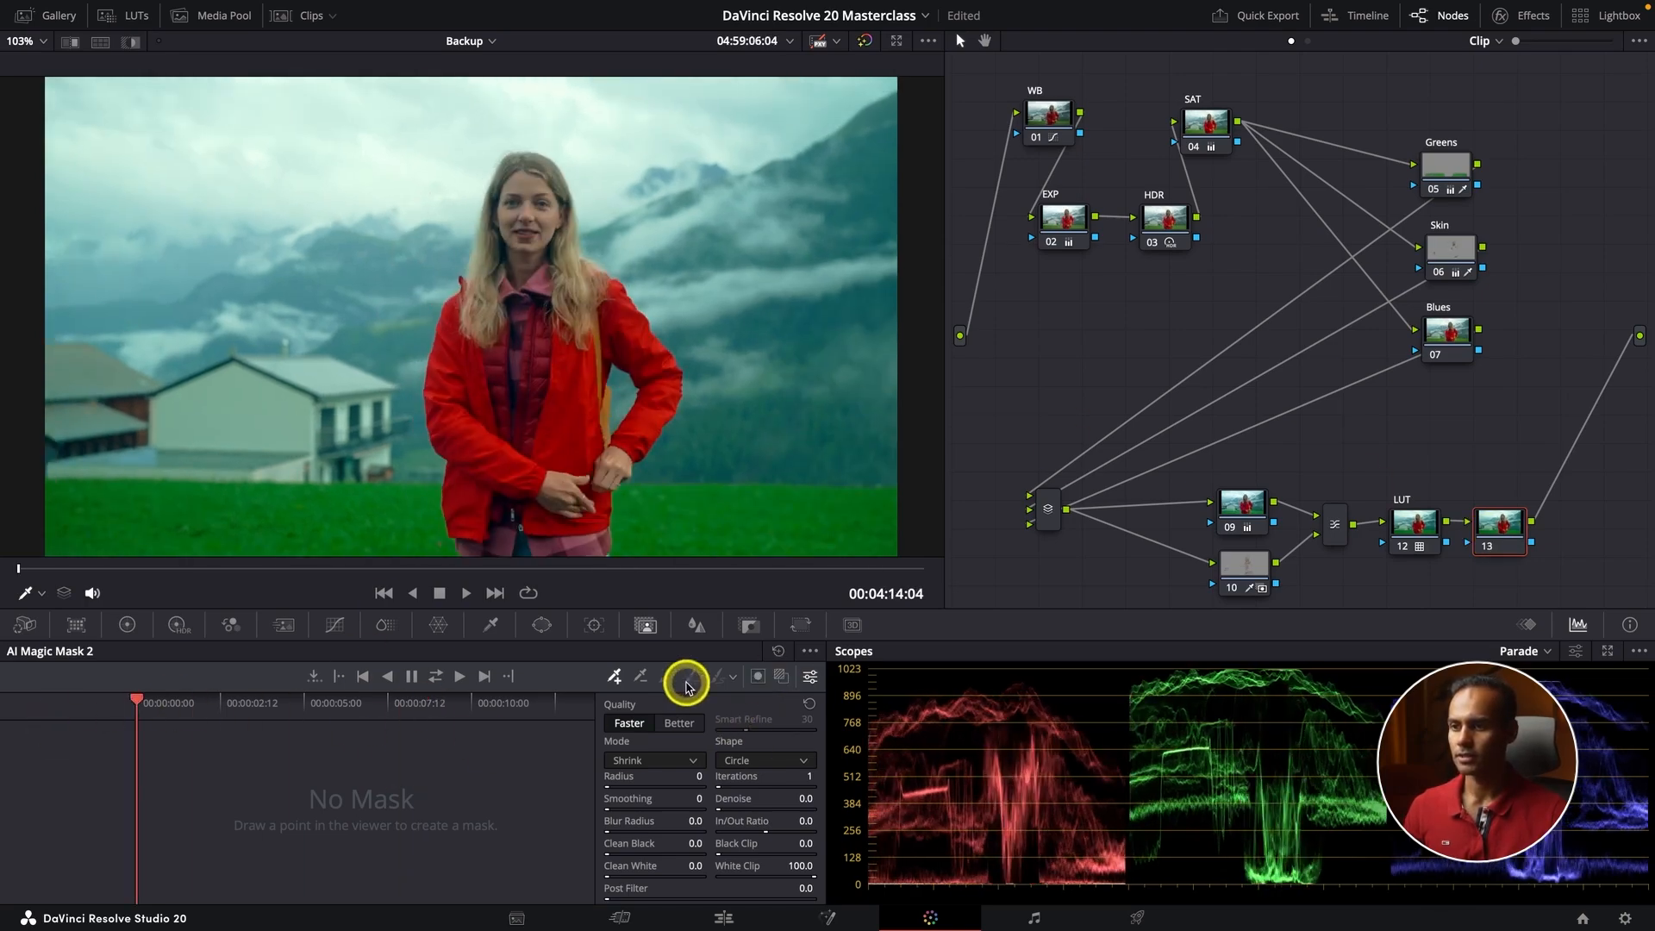
pyautogui.click(580, 381)
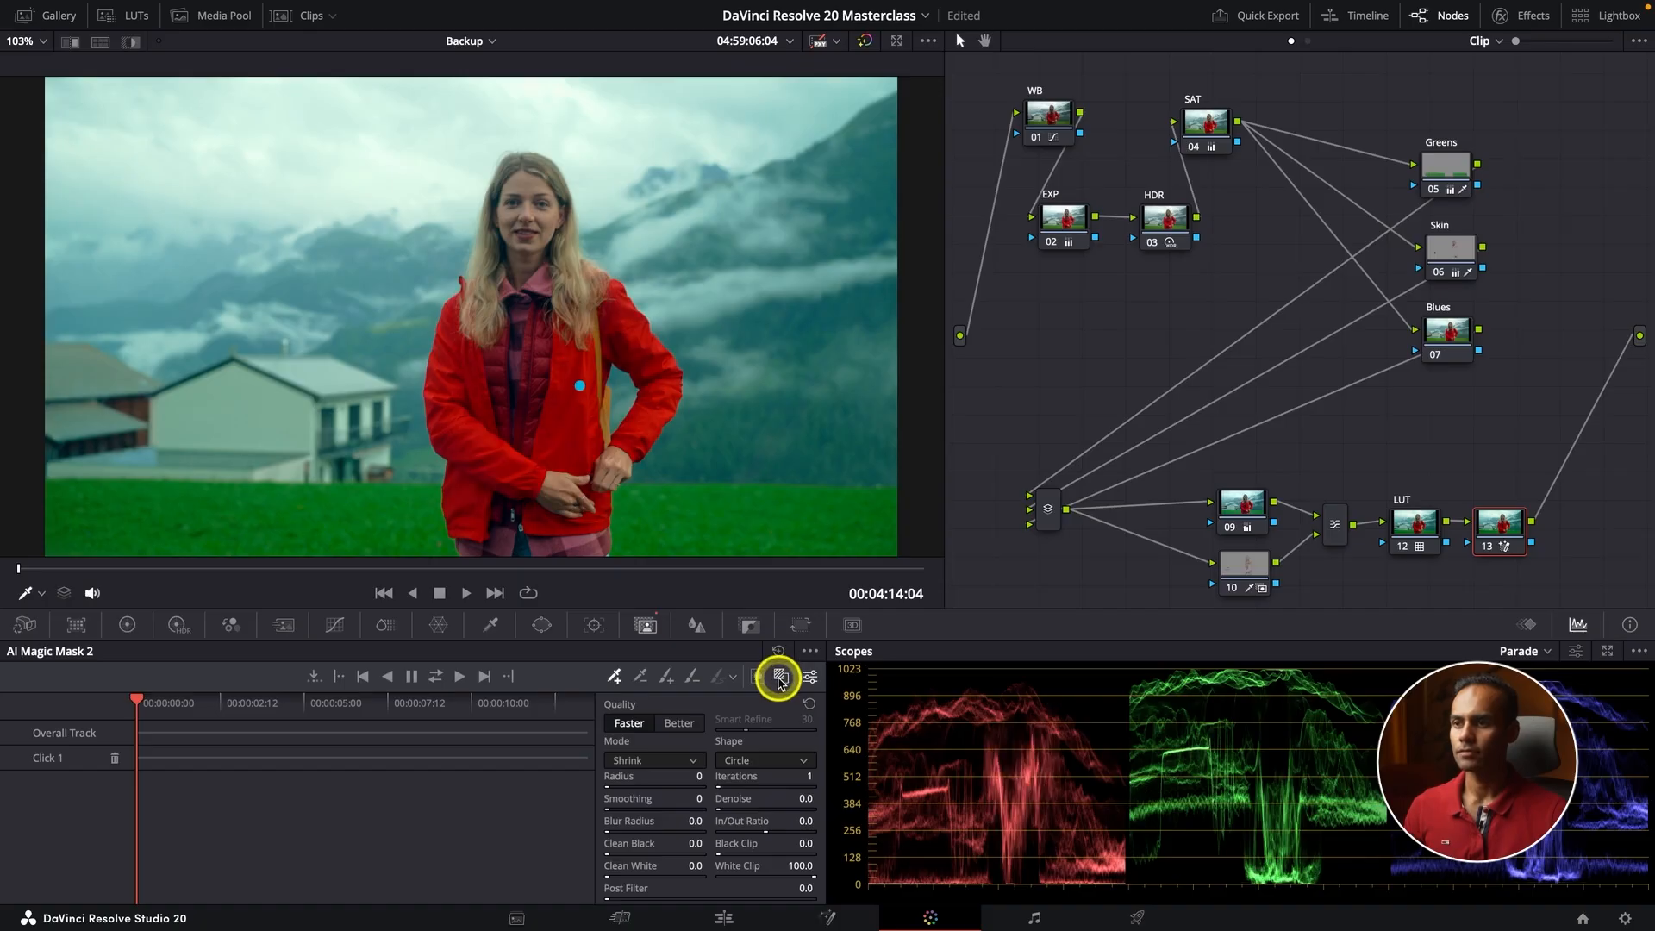
pyautogui.click(460, 677)
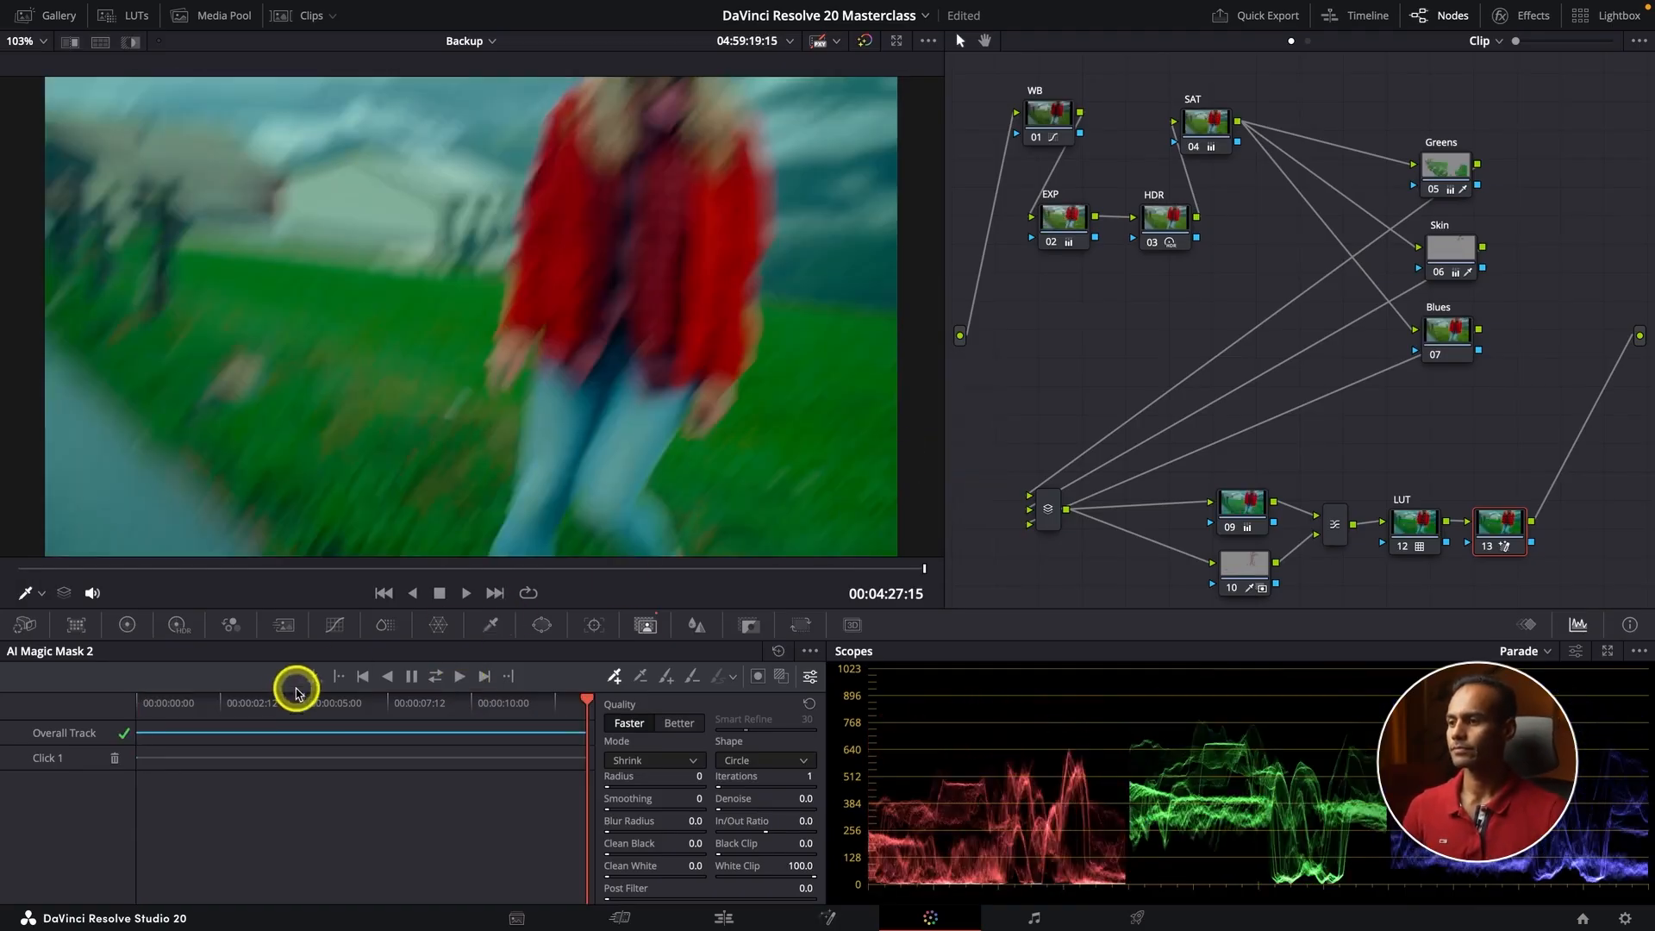
pyautogui.moveTo(262, 711); pyautogui.dragTo(37, 713)
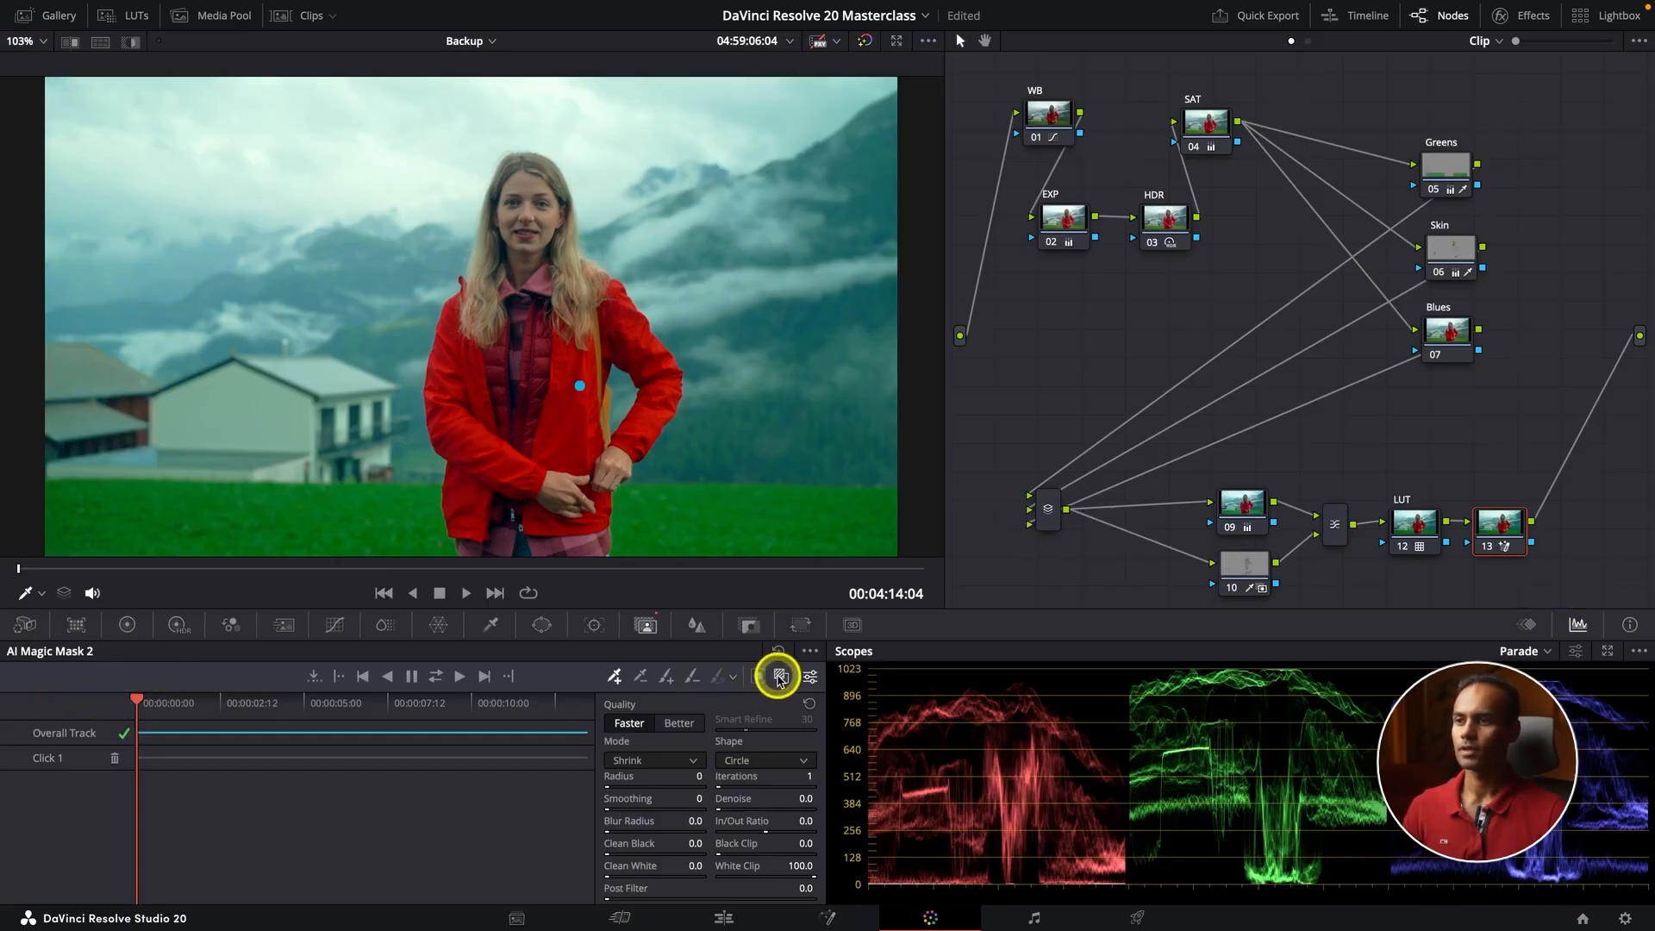
# Try Shadows at -52 on the masked woman in node 13, reset the value and return to the first frame.
pyautogui.click(127, 626)
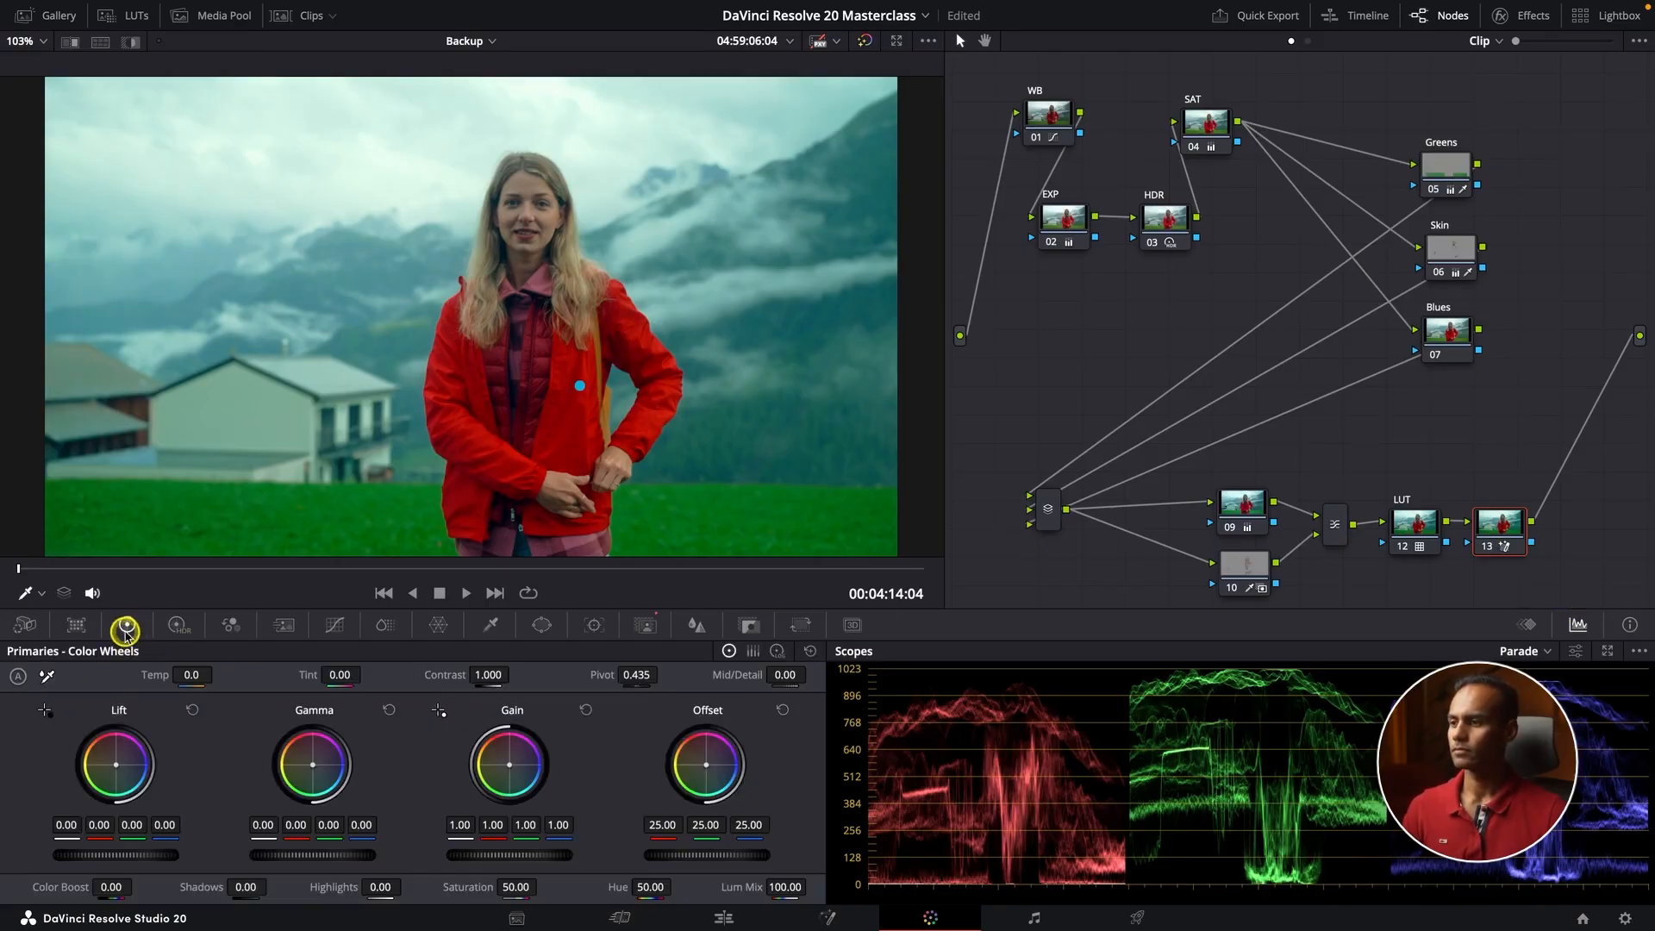
pyautogui.moveTo(245, 888); pyautogui.dragTo(93, 875)
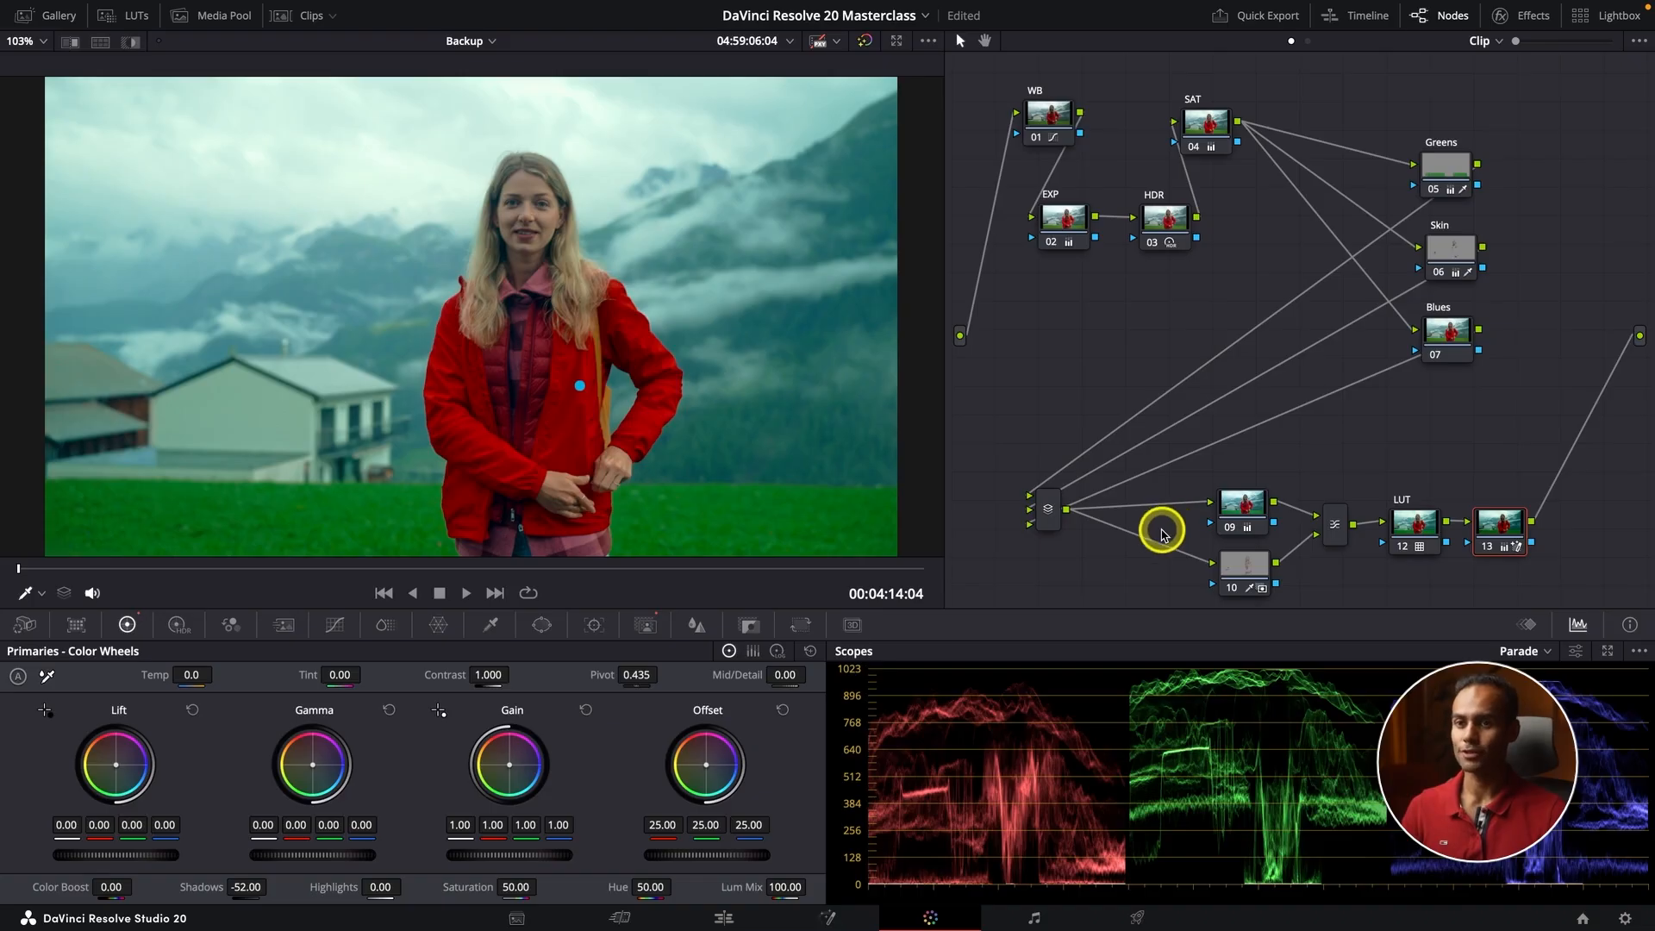
pyautogui.doubleClick(248, 888)
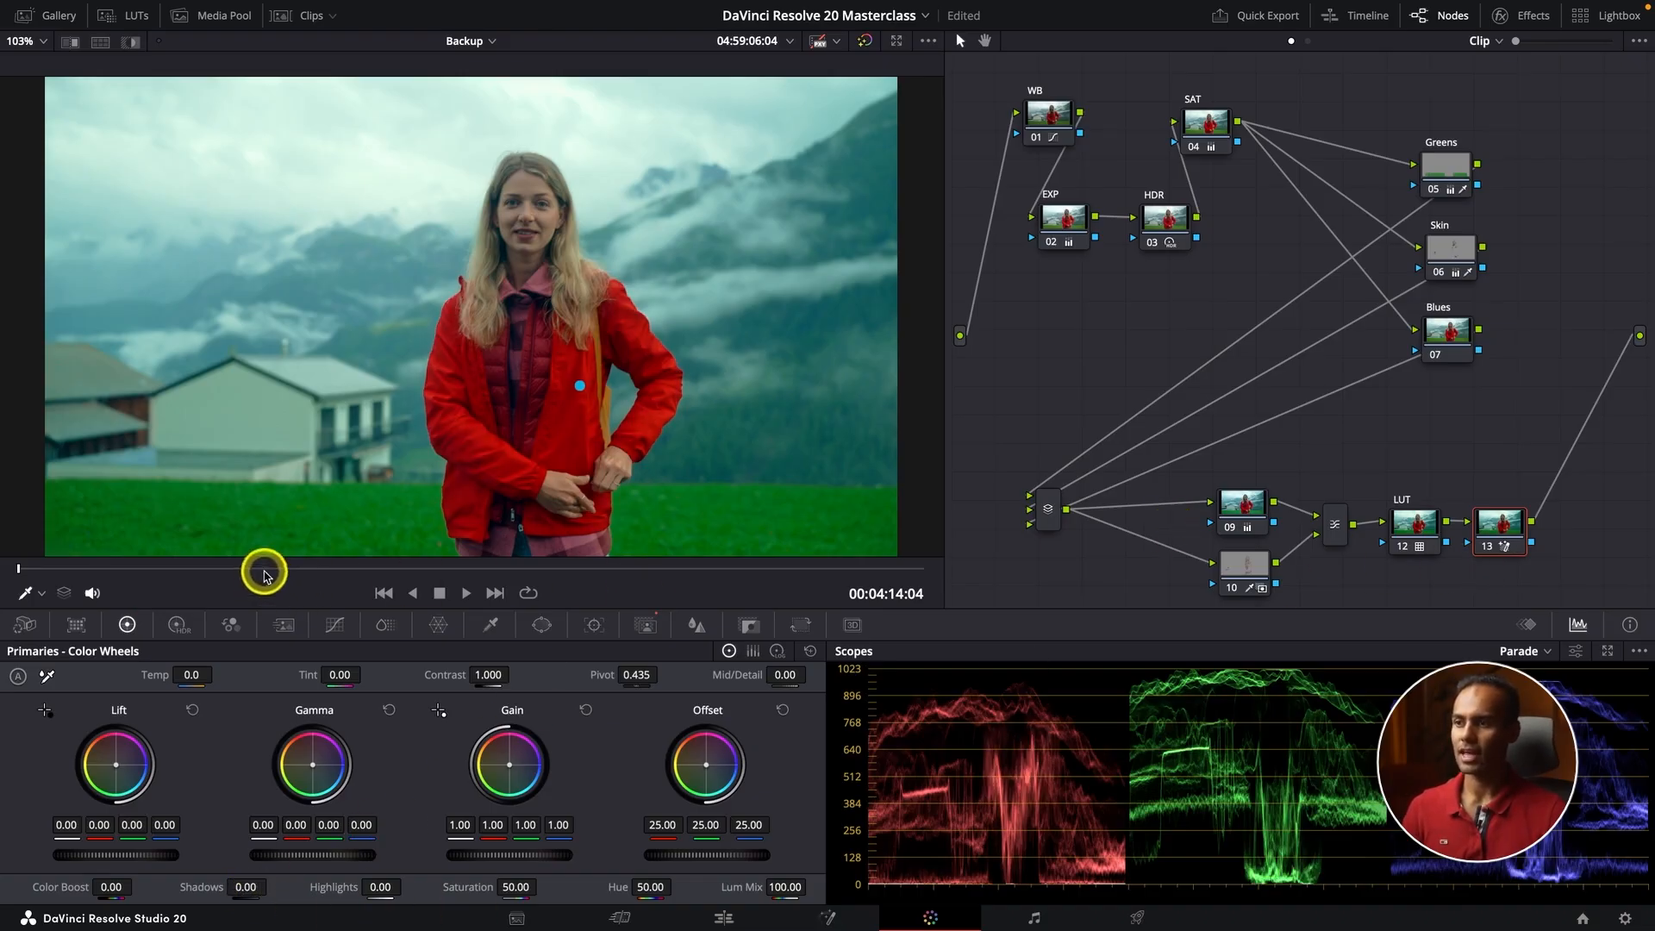
pyautogui.moveTo(264, 570); pyautogui.dragTo(15, 591)
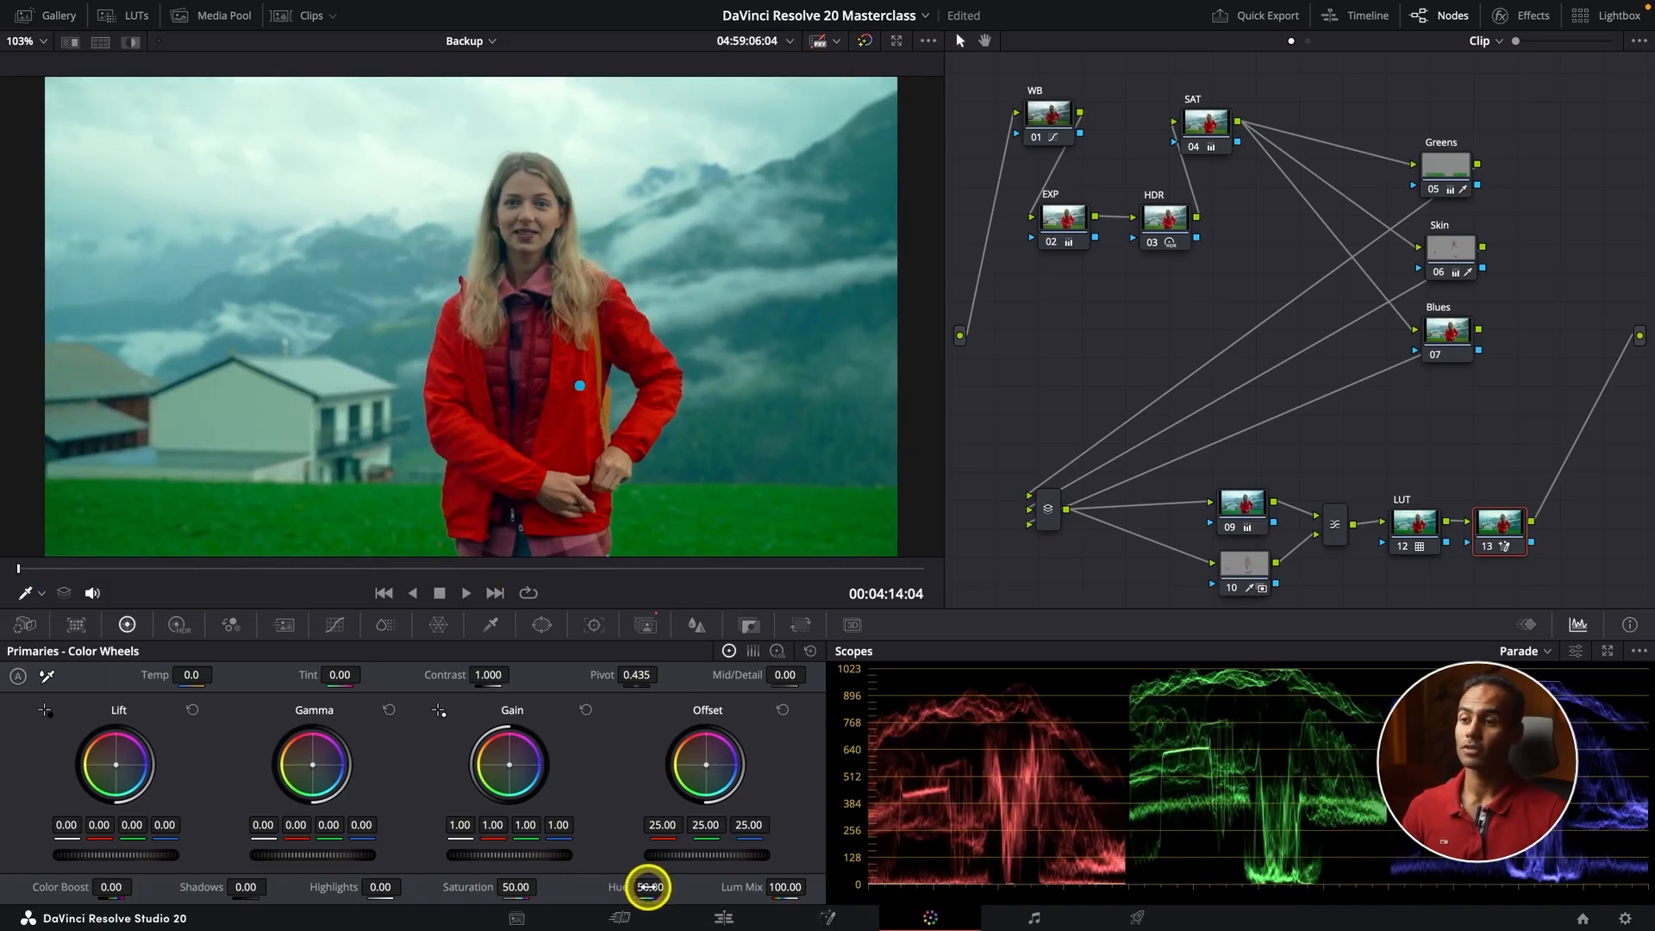
# Set the masked jacket's Hue to 87.40 in node 13, then play the clip and check the mask edges up close.
pyautogui.moveTo(643, 888); pyautogui.dragTo(835, 886)
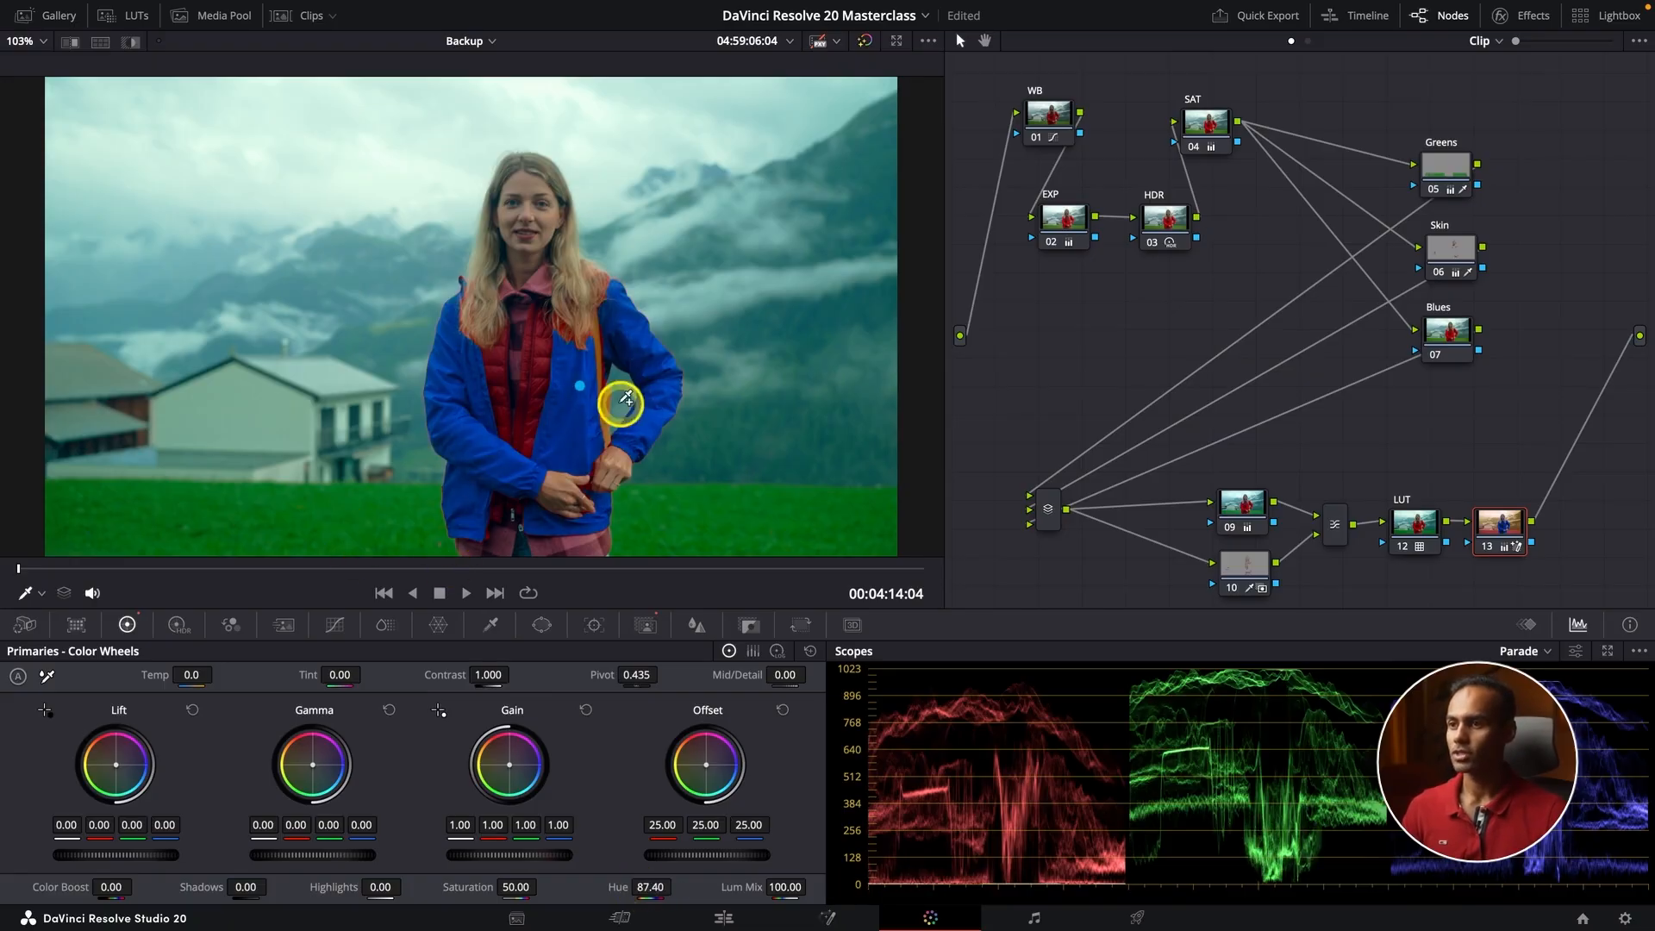
pyautogui.press('space')
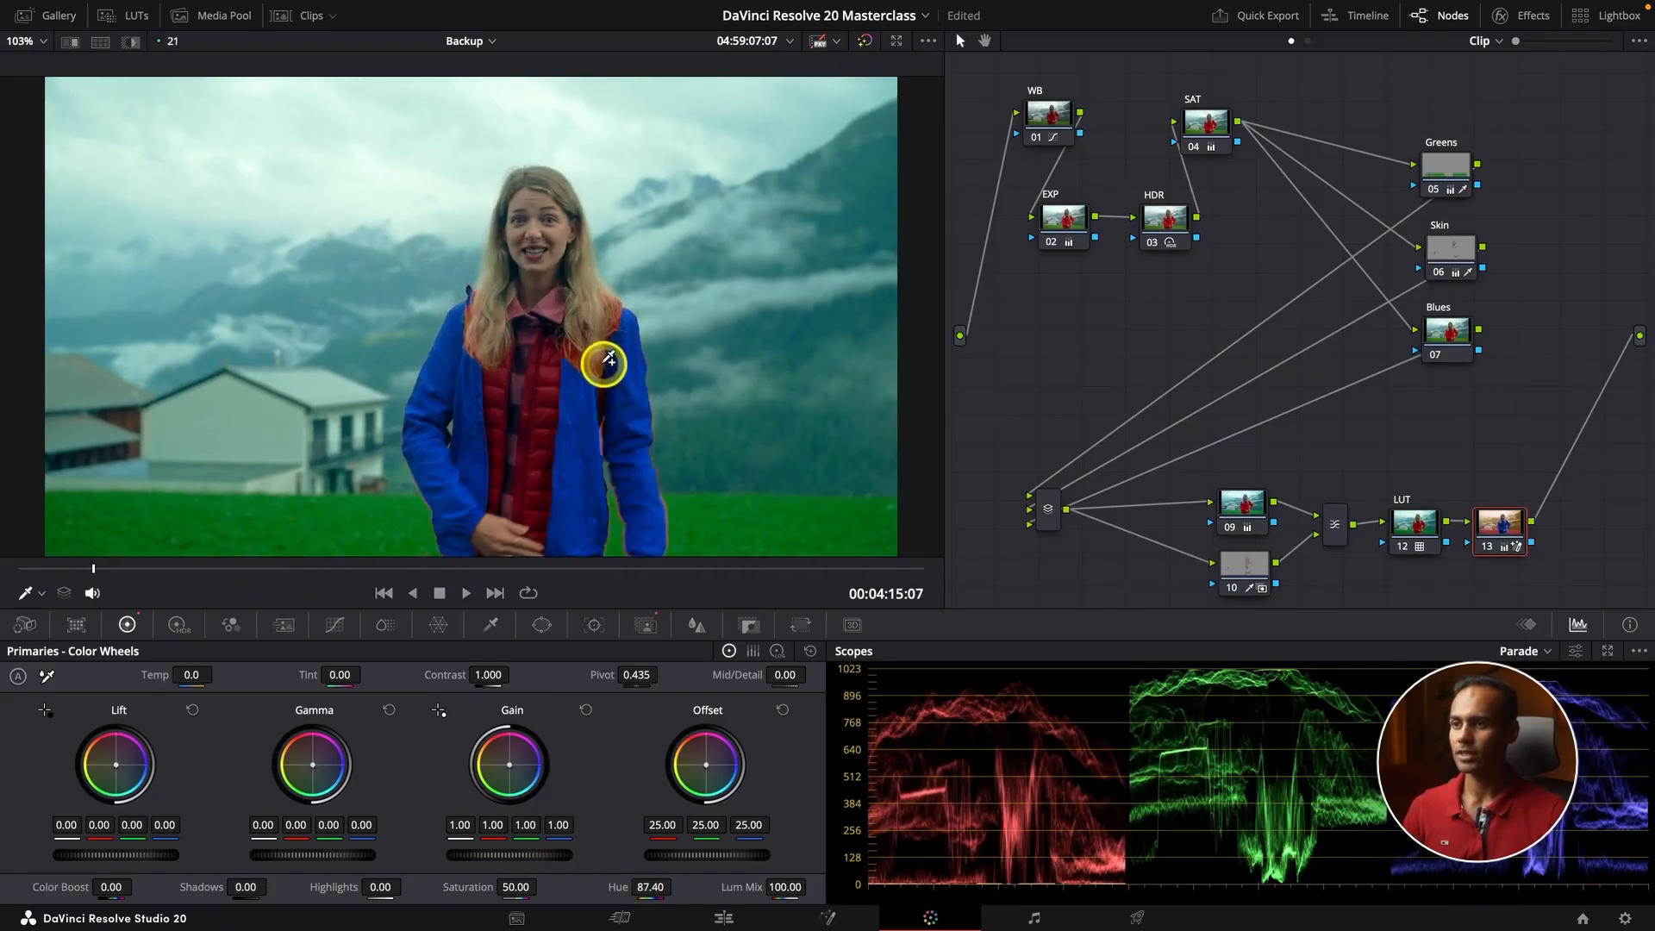
pyautogui.scroll(3, 605, 367)
pyautogui.scroll(4, 605, 366)
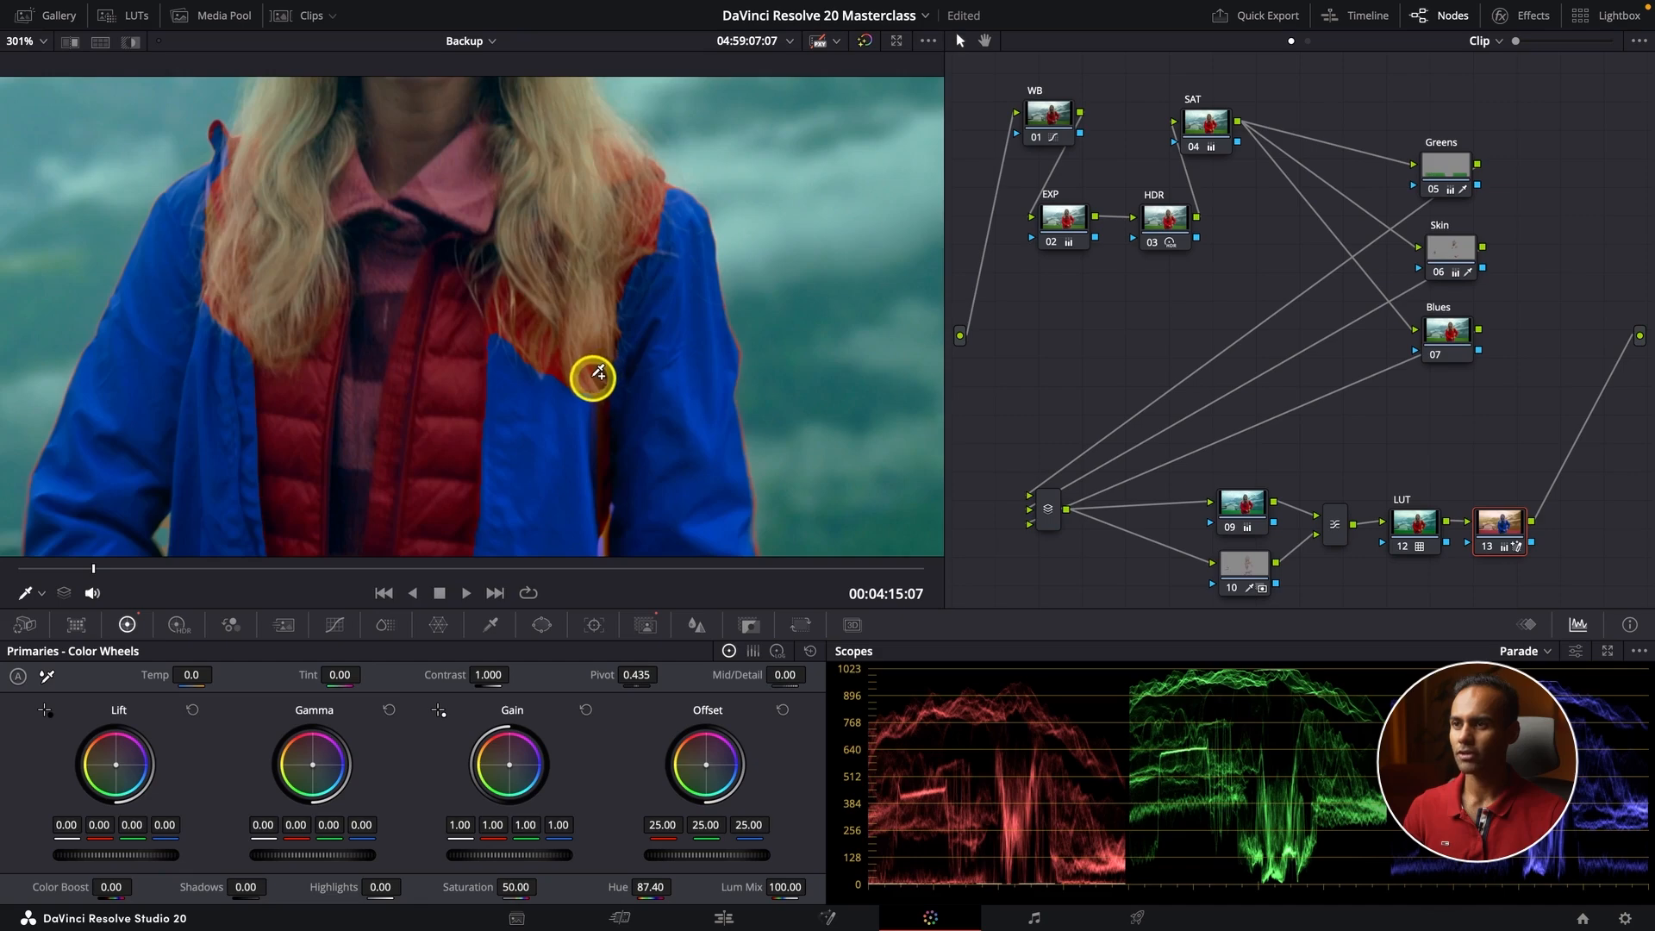
pyautogui.scroll(-7, 598, 373)
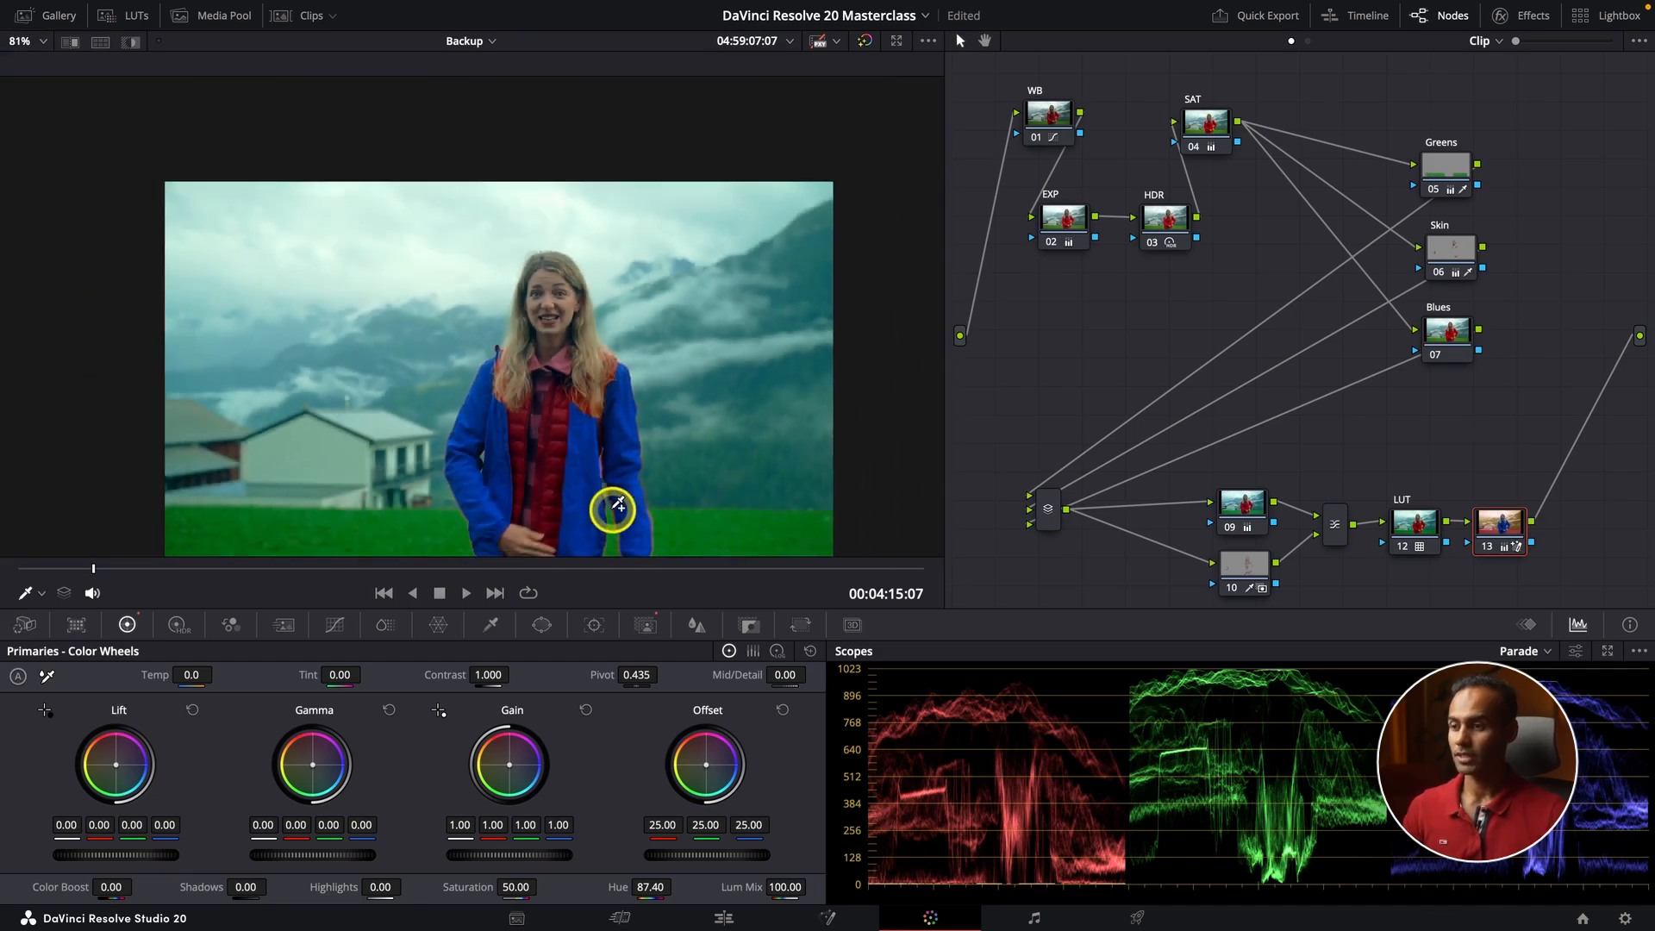
pyautogui.hotkey('shift', 'z')
pyautogui.press('space')
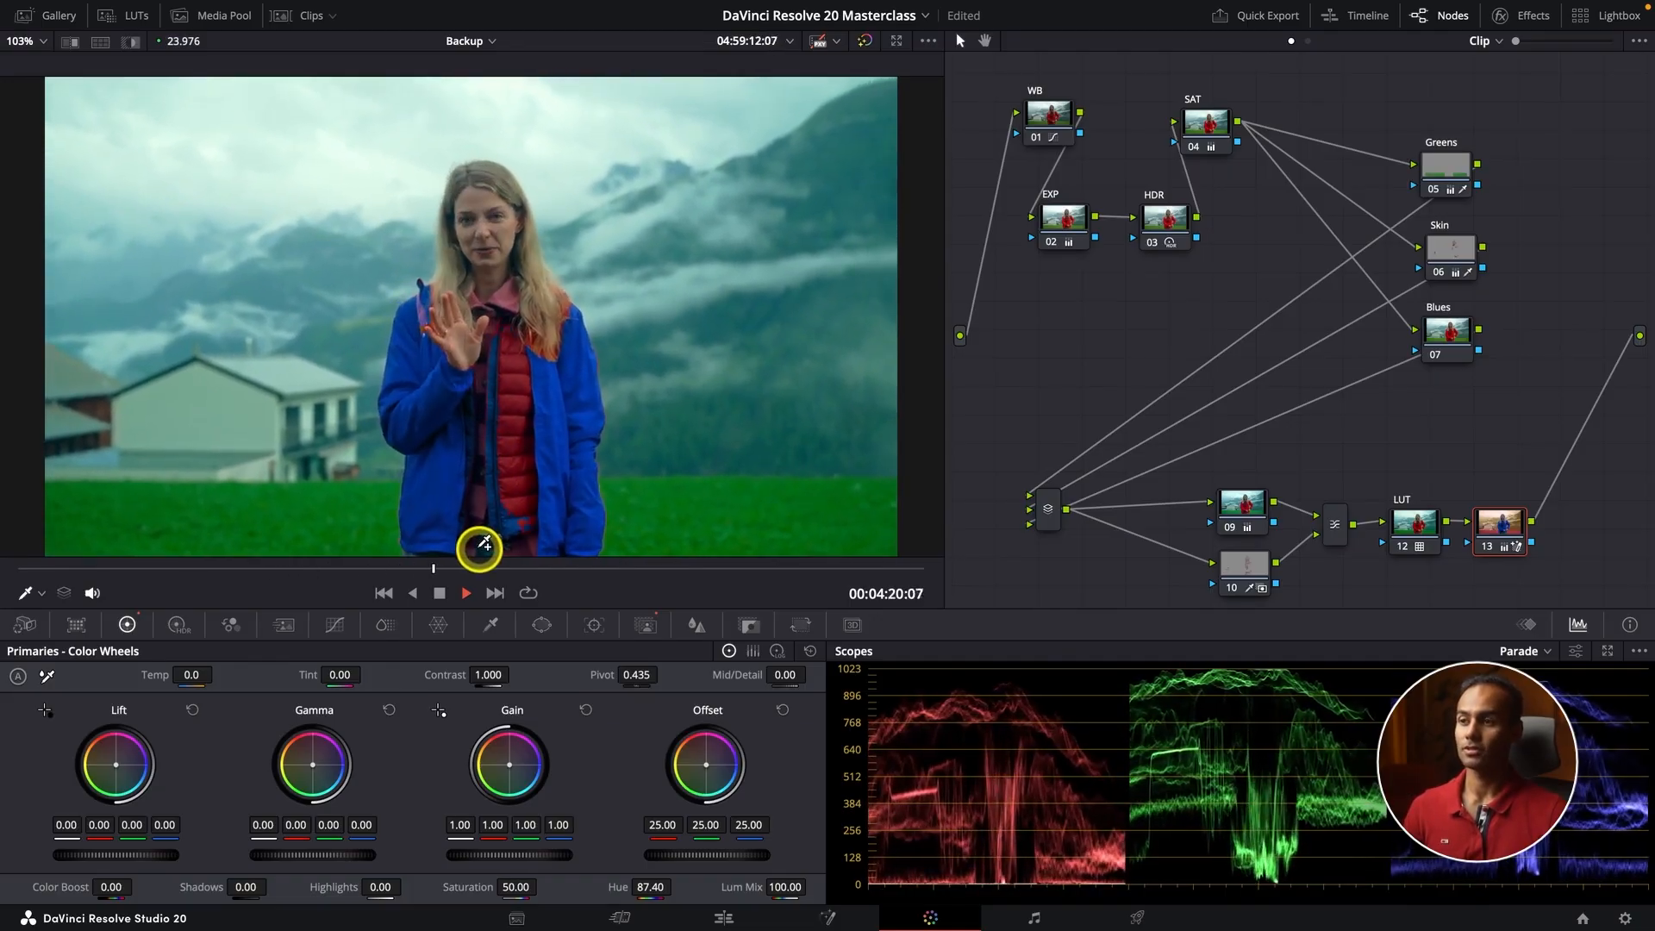
pyautogui.press('space')
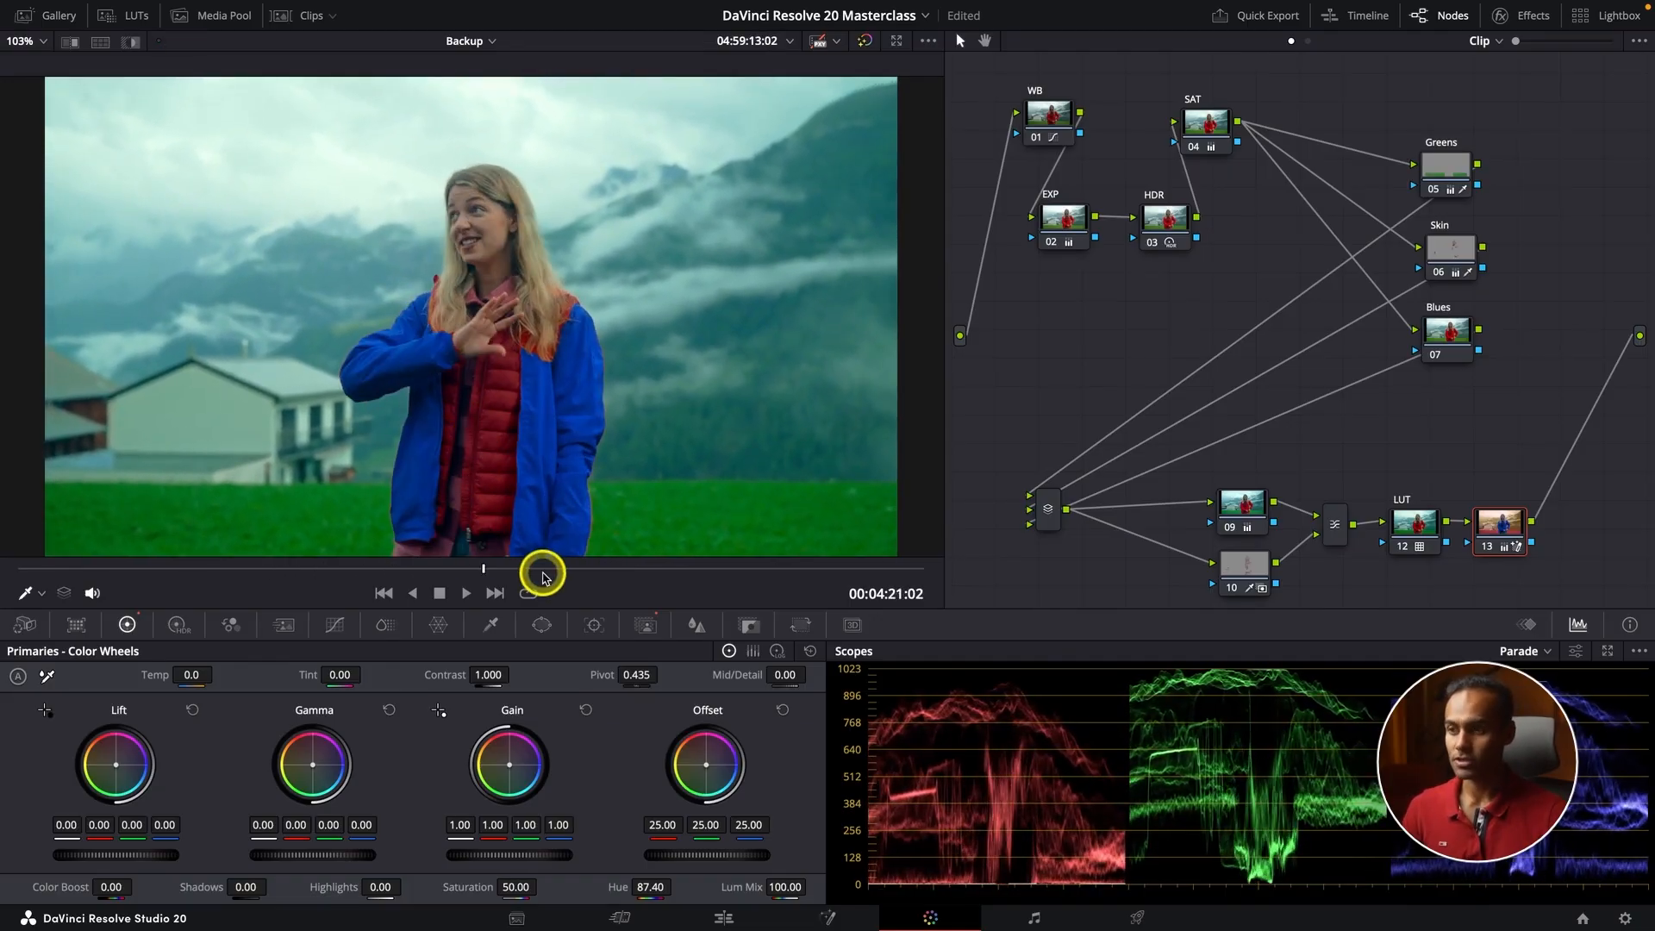
# Go back to the frame at 00:04:20:20 and exclude the inner vest from the jacket mask with a subtractive Magic Mask point.
pyautogui.press('Left')
pyautogui.press('Left')
pyautogui.press('Left')
pyautogui.press('Left')
pyautogui.press('Left')
pyautogui.press('Left')
pyautogui.press('Left')
pyautogui.press('Right')
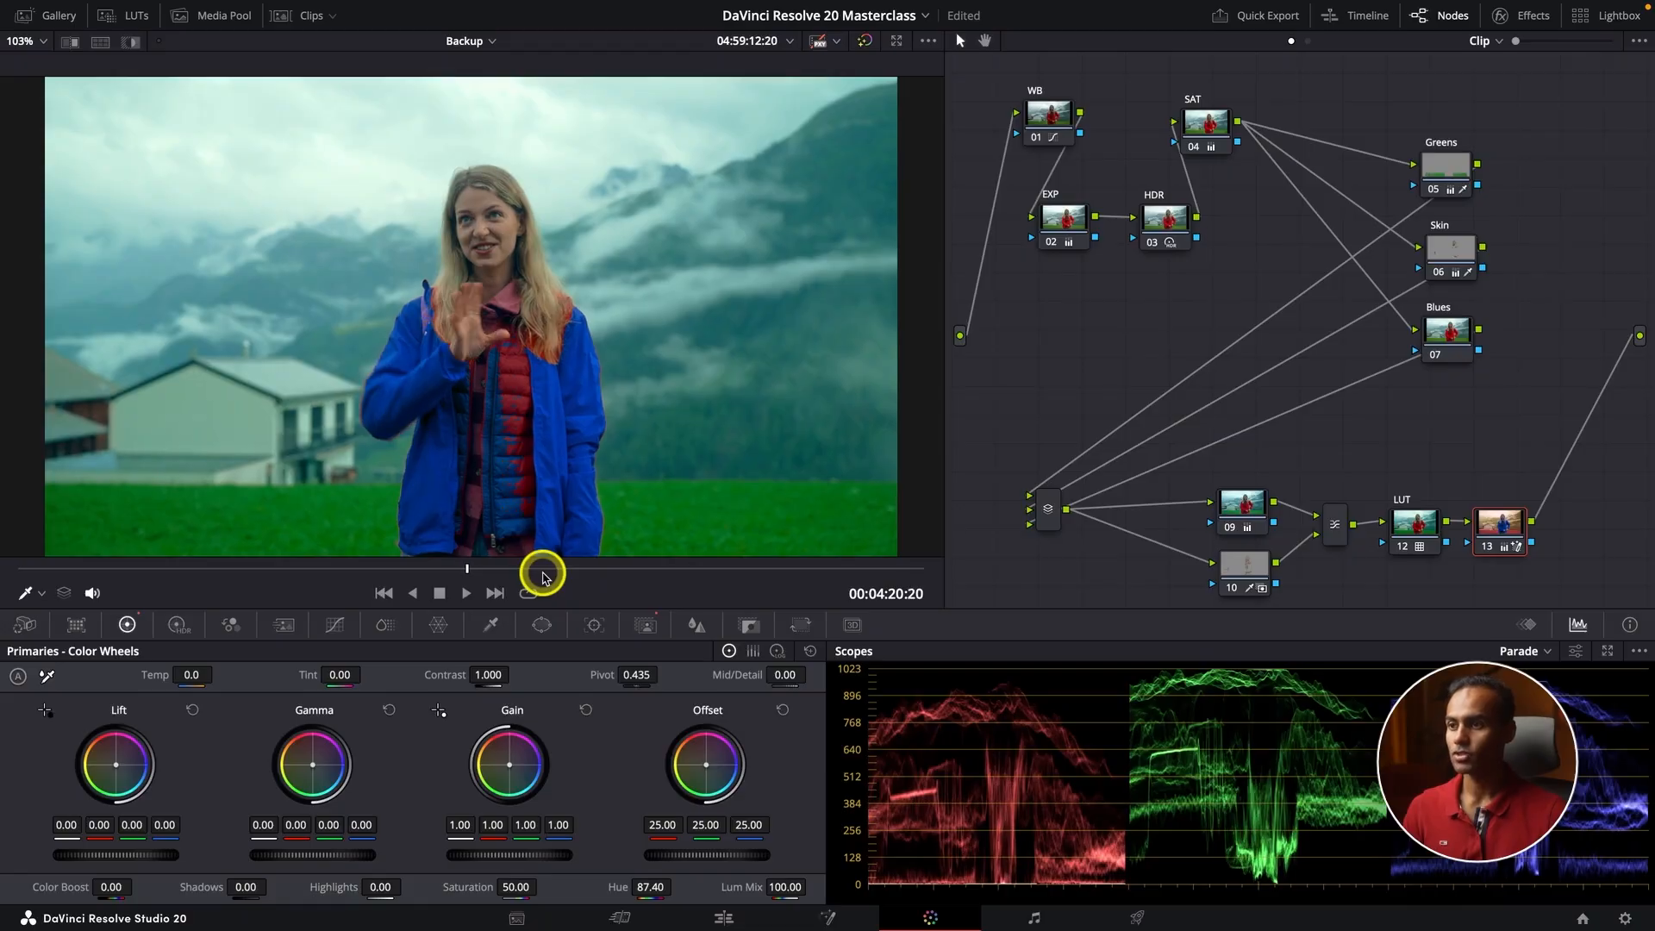
pyautogui.click(651, 627)
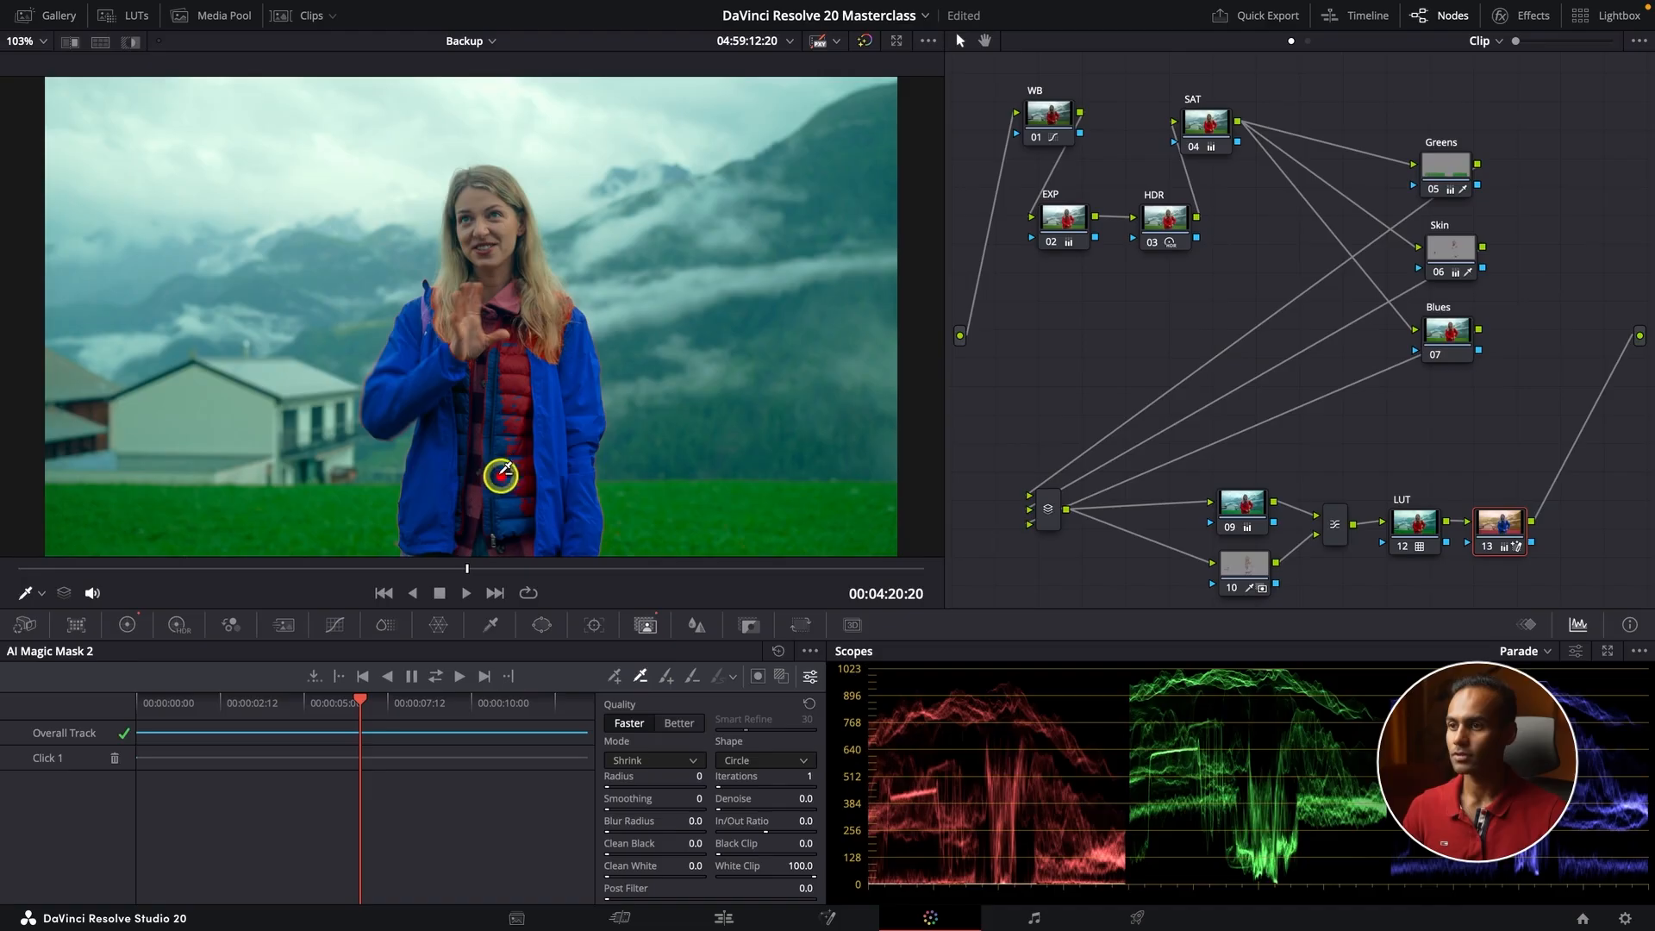
pyautogui.click(535, 509)
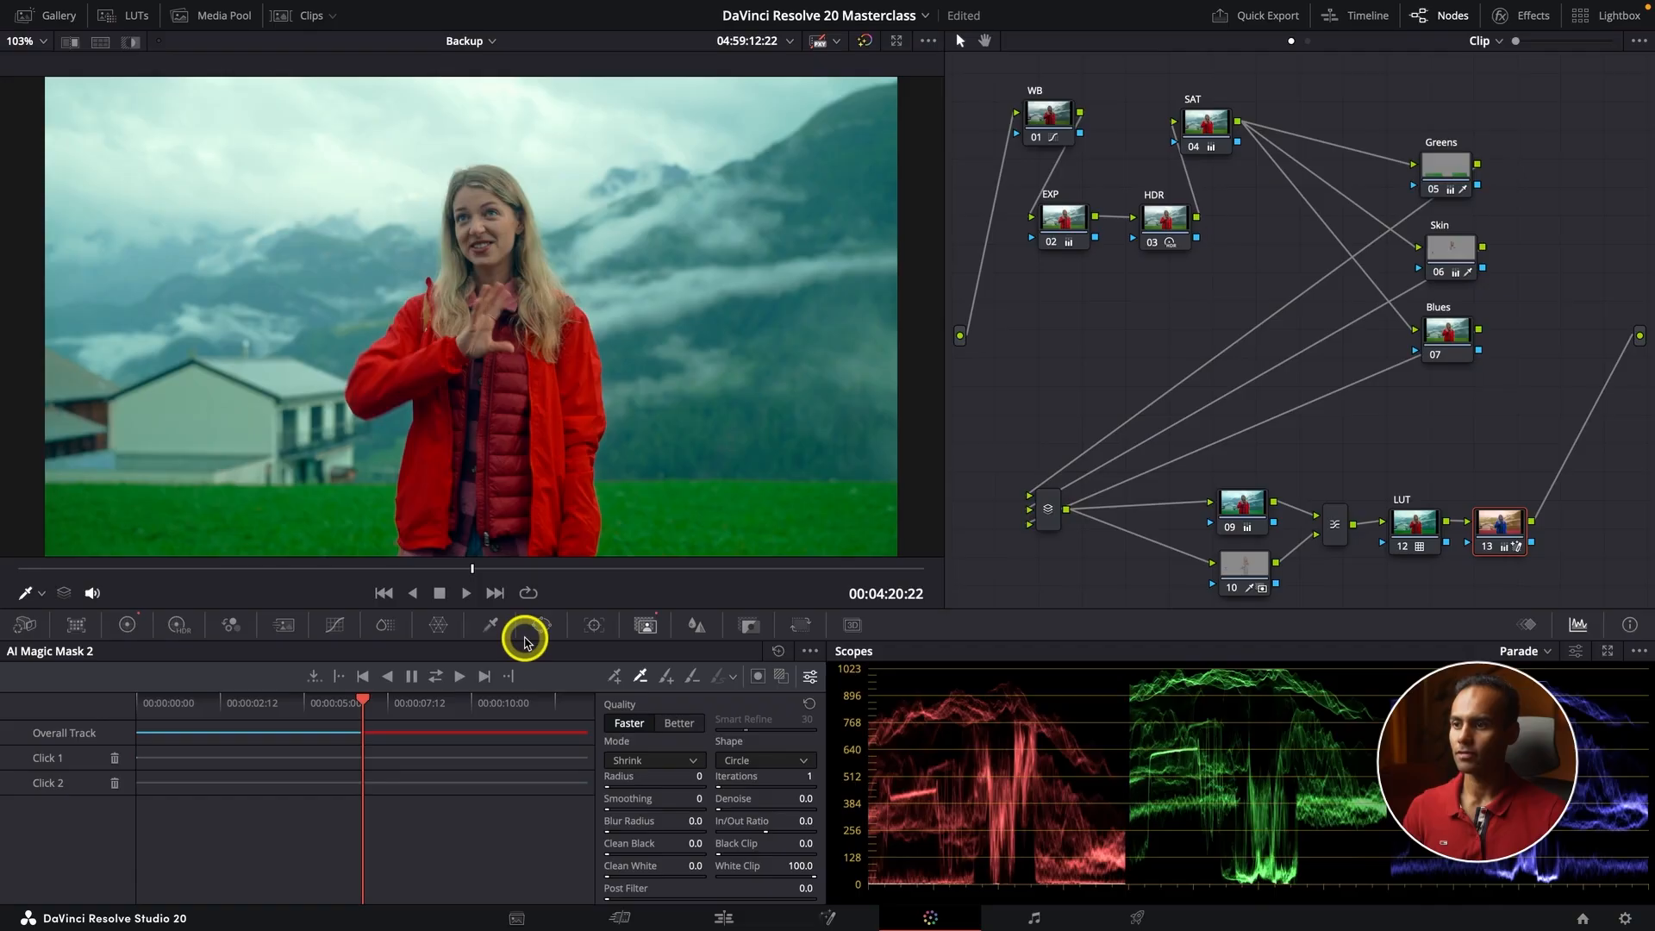
# Return to the frame with the subtractive point, track the mask in both directions and scrub through the clip to check it.
pyautogui.press('space')
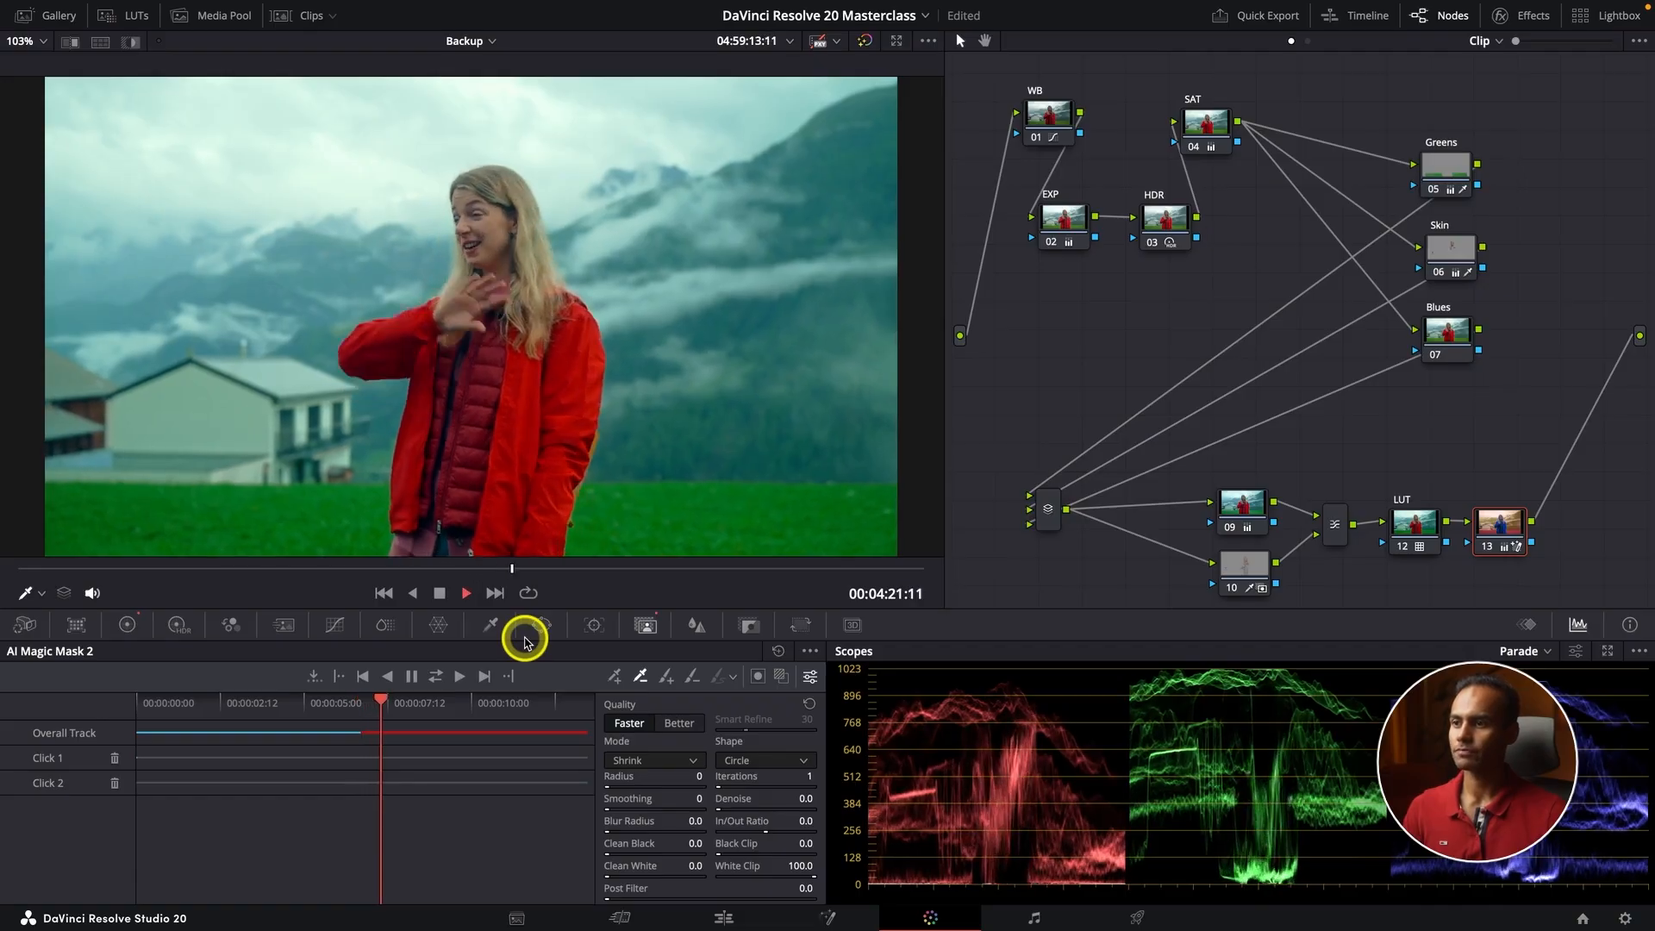
pyautogui.click(360, 708)
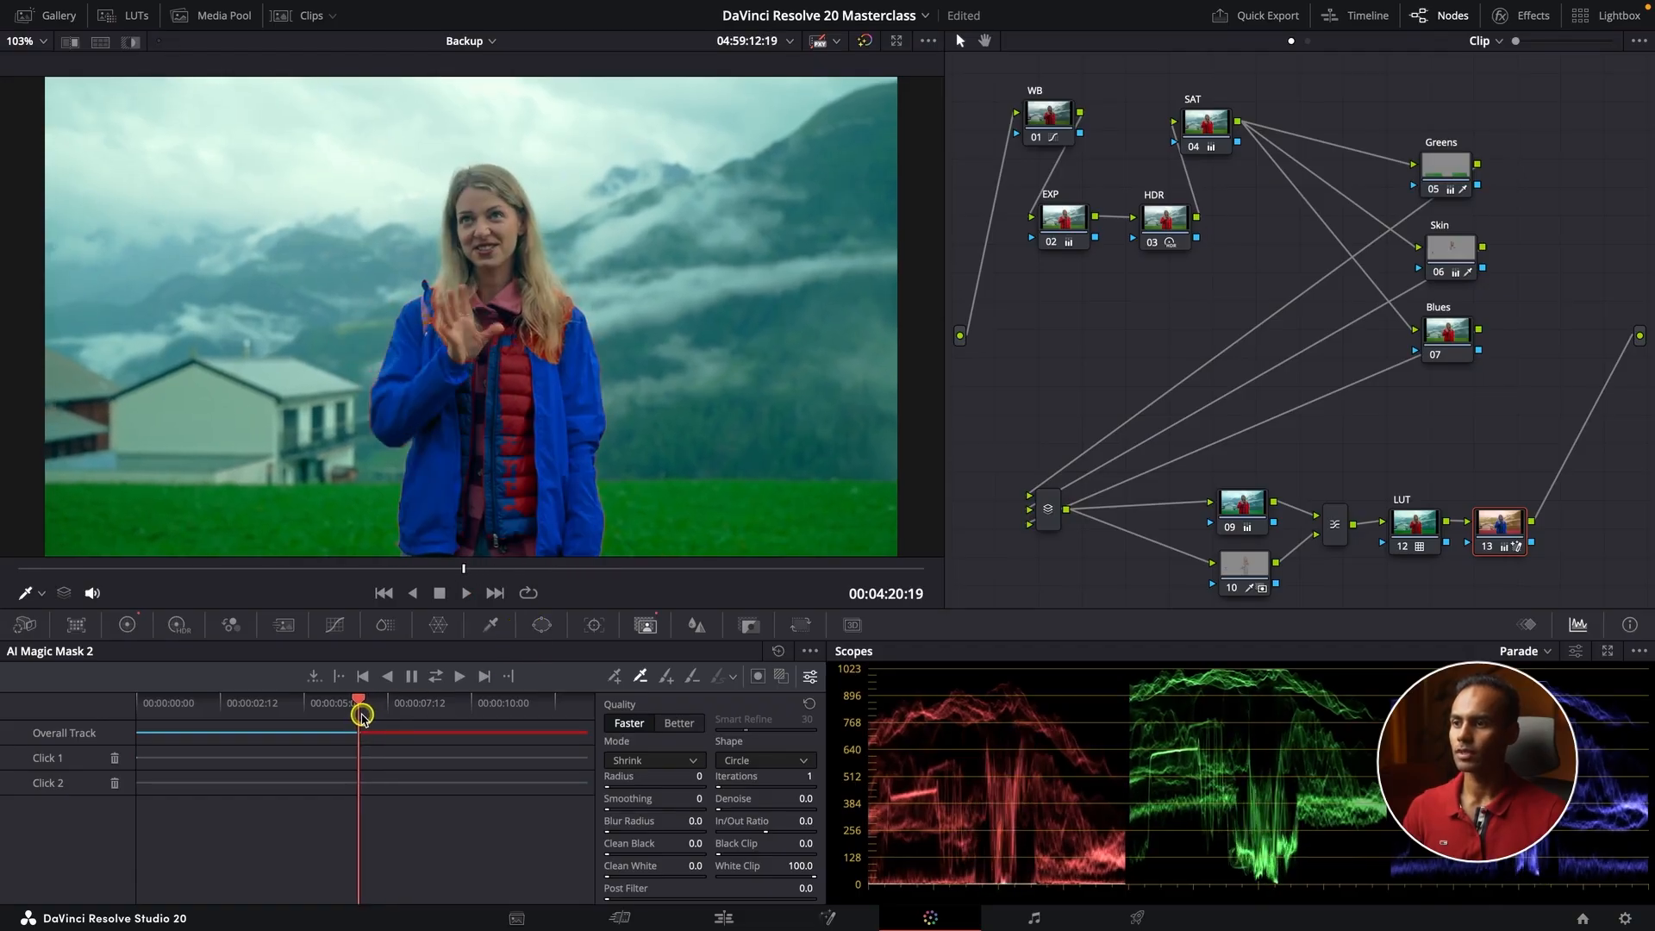
pyautogui.moveTo(361, 715); pyautogui.dragTo(363, 715)
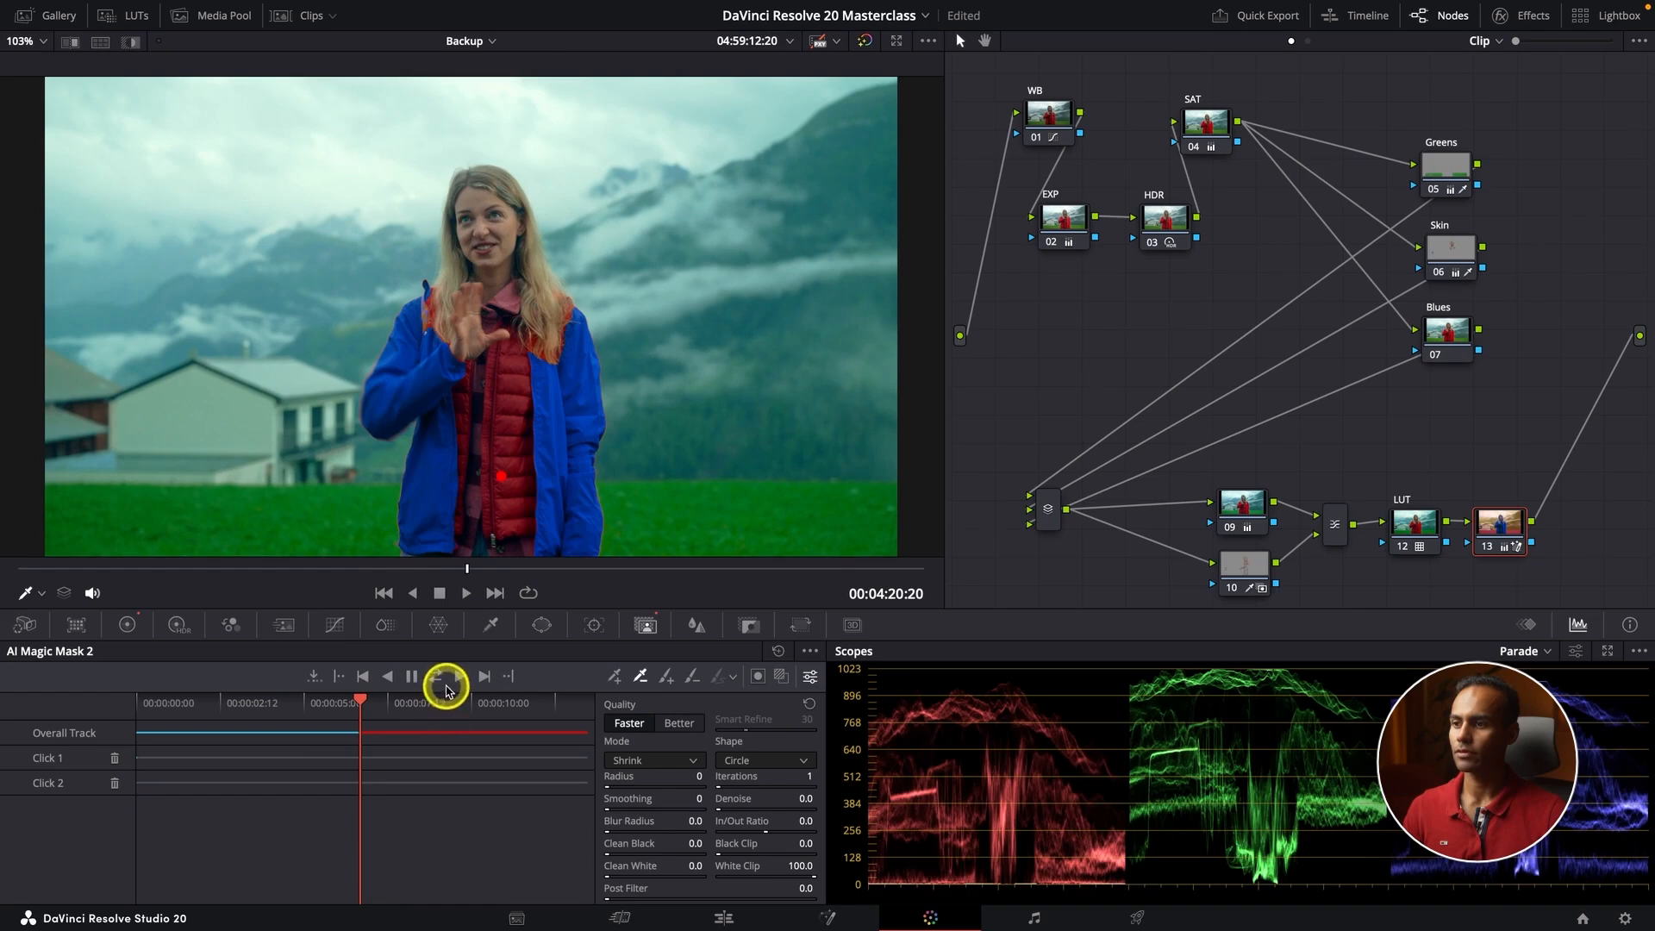
pyautogui.click(438, 677)
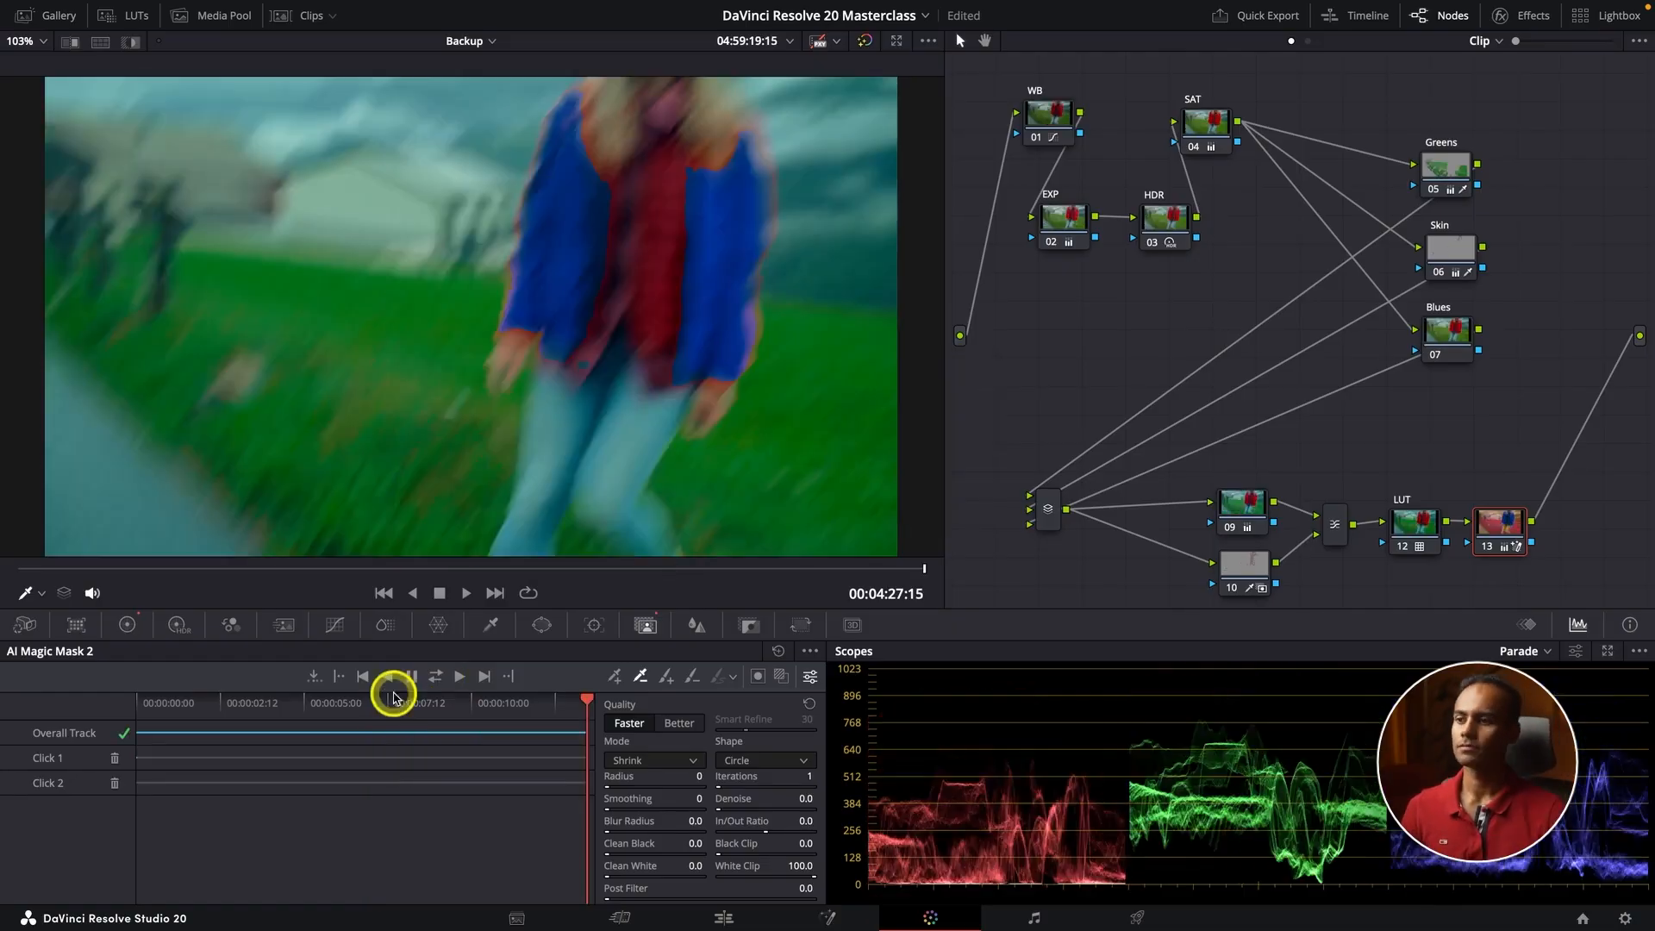
pyautogui.moveTo(392, 688); pyautogui.dragTo(233, 728)
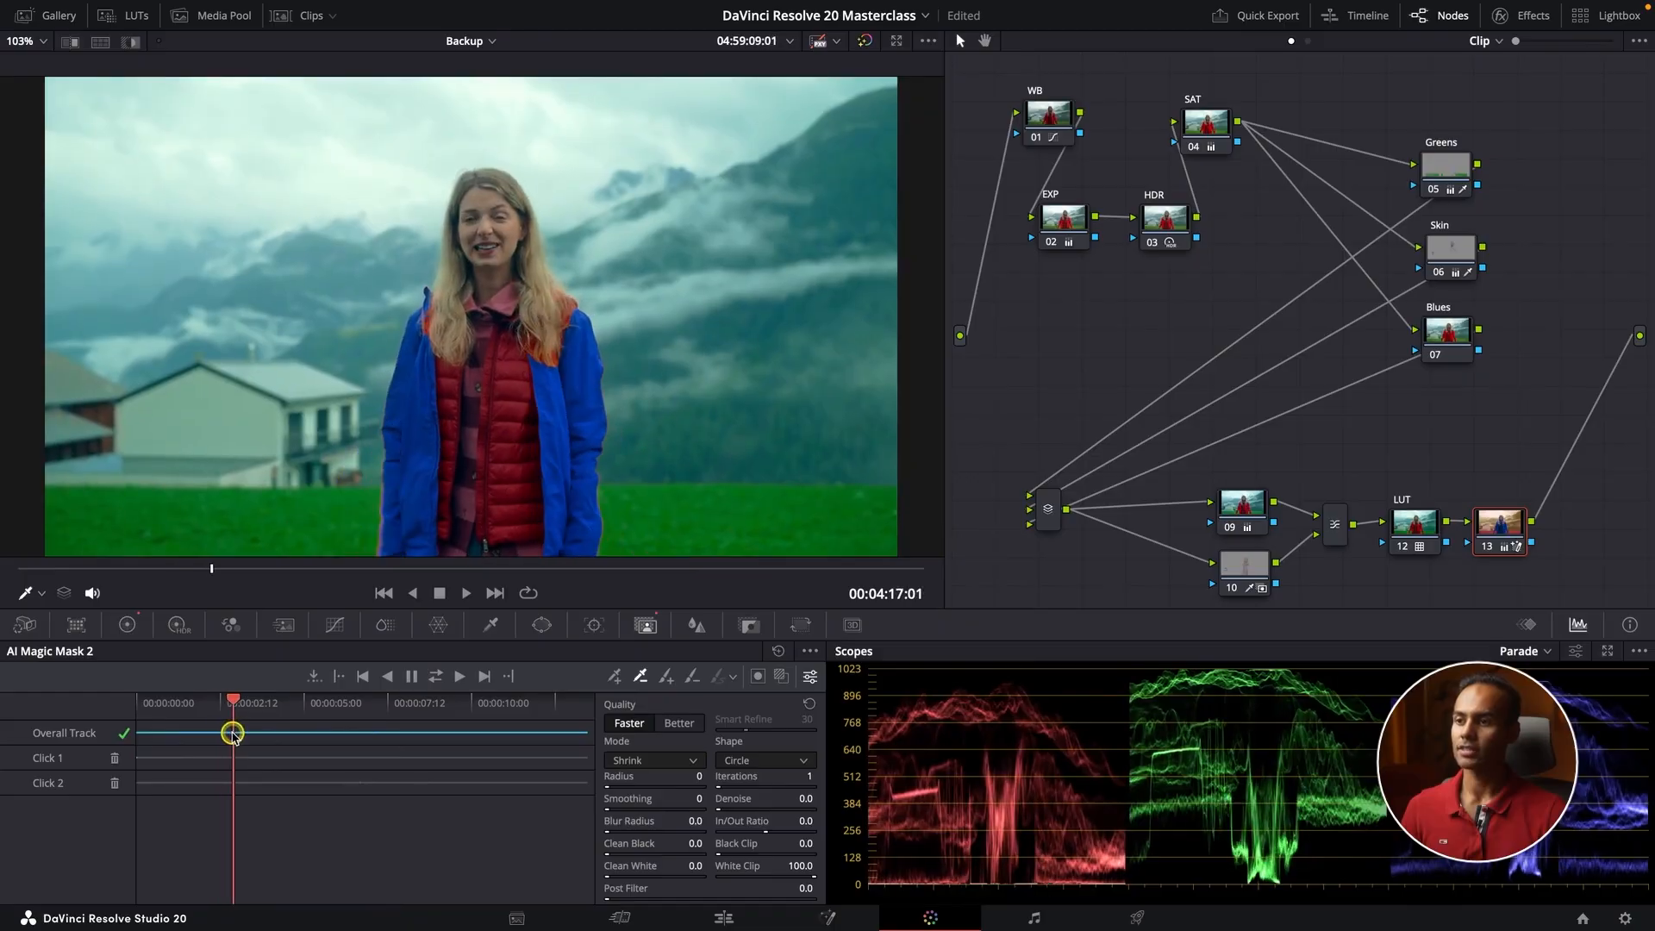
# Open the project with the excavator thumbnail and show the compound truck clip from the AAT copy 1 timeline on the Color page.
pyautogui.click(1577, 919)
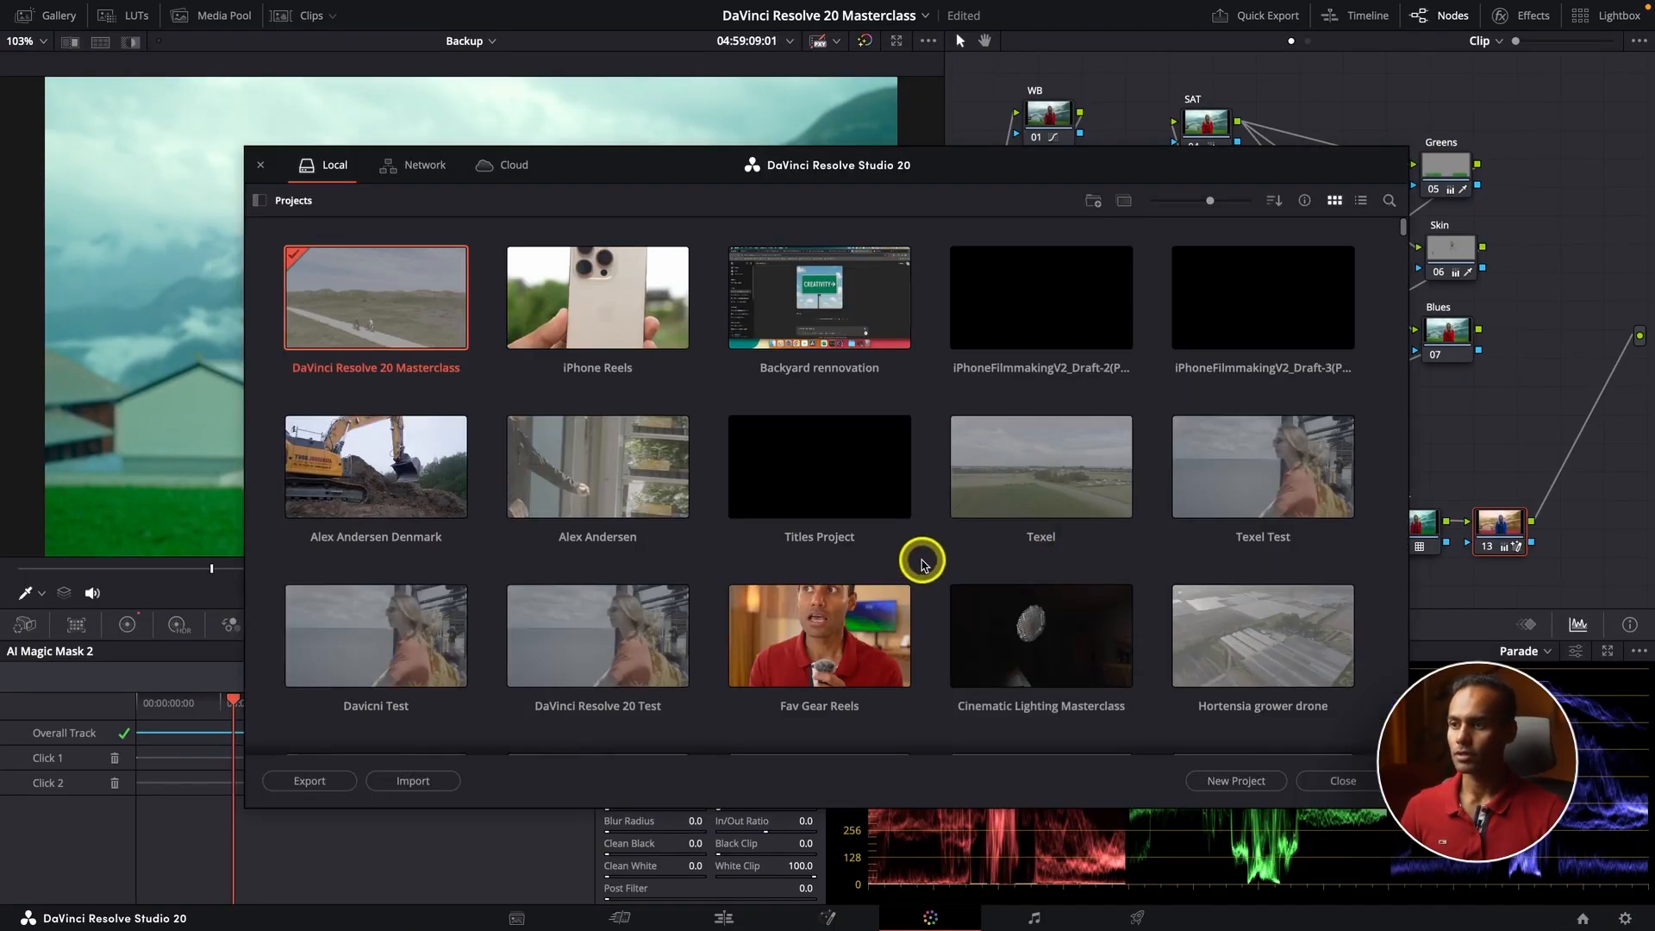
pyautogui.doubleClick(422, 473)
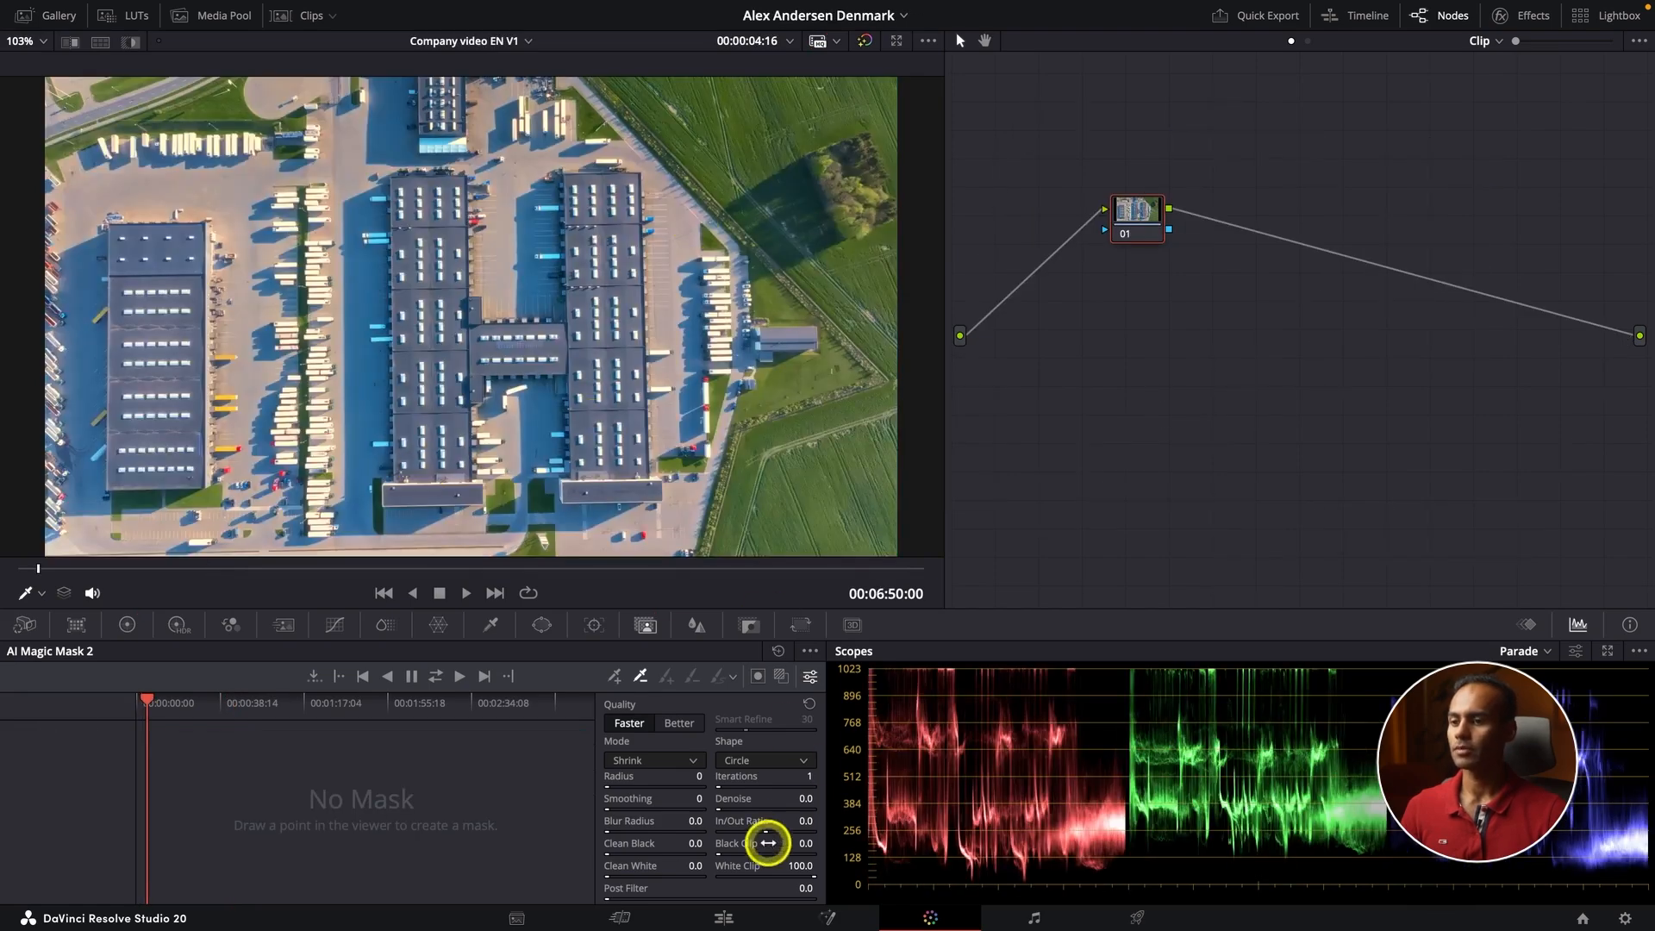
pyautogui.click(728, 916)
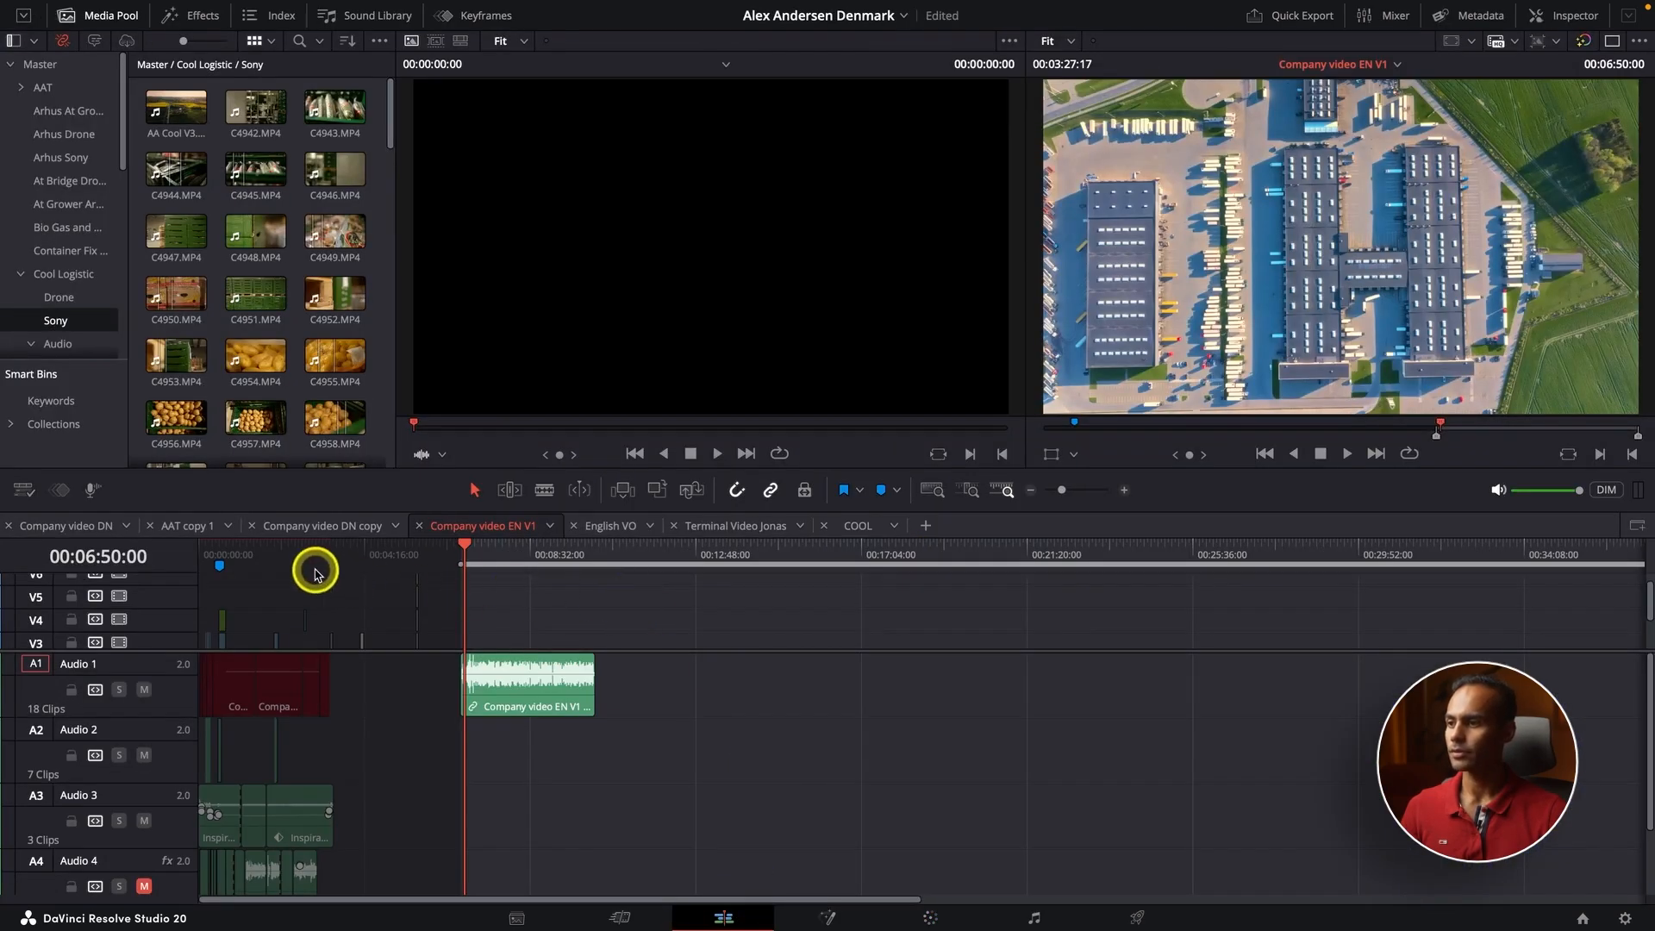
pyautogui.click(186, 526)
pyautogui.click(432, 676)
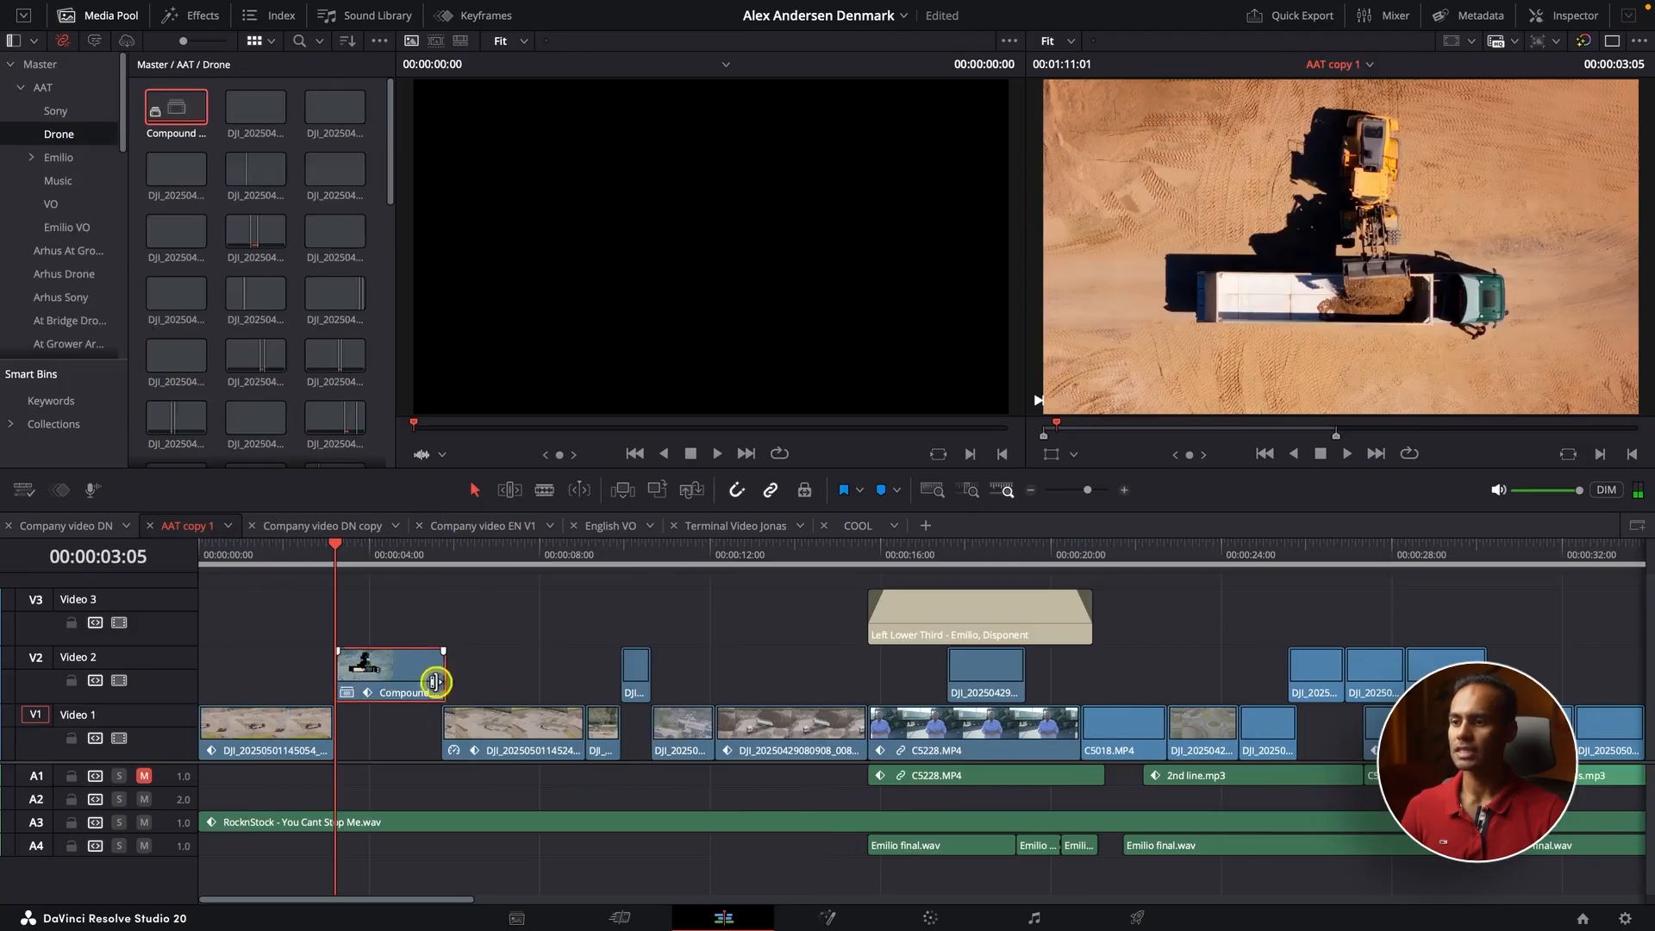
pyautogui.click(930, 917)
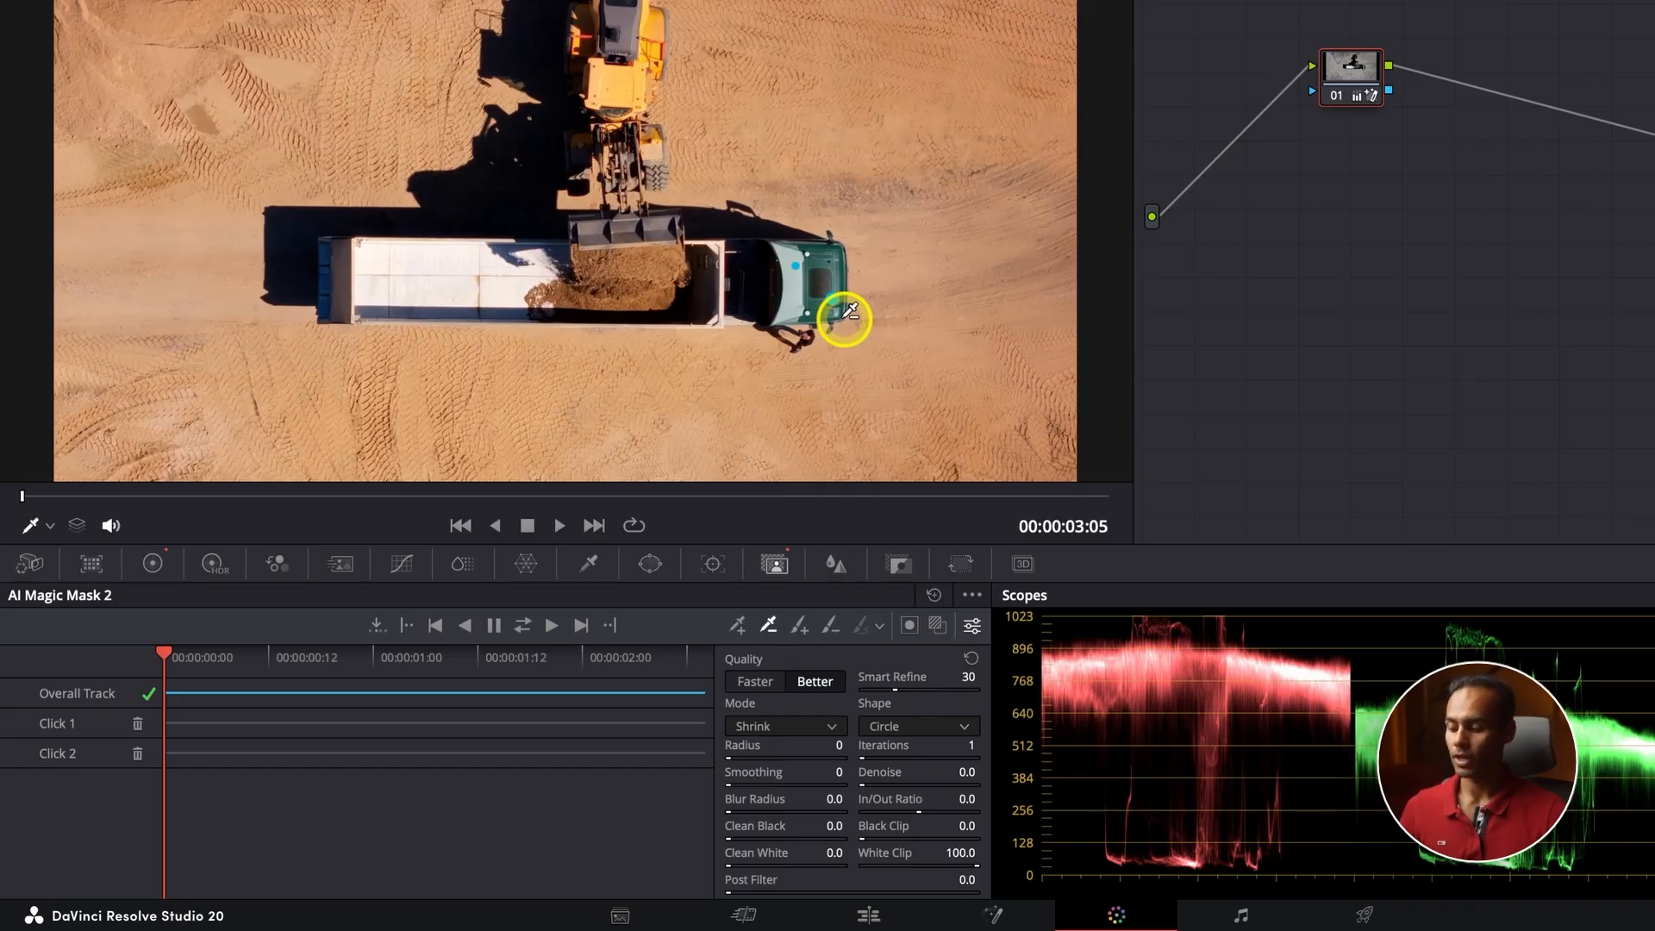
# Compare the truck cab with its masked grade on and off, examine its Hue and Saturation values, and view the neighbouring clip.
pyautogui.hotkey('ctrl', 'd')
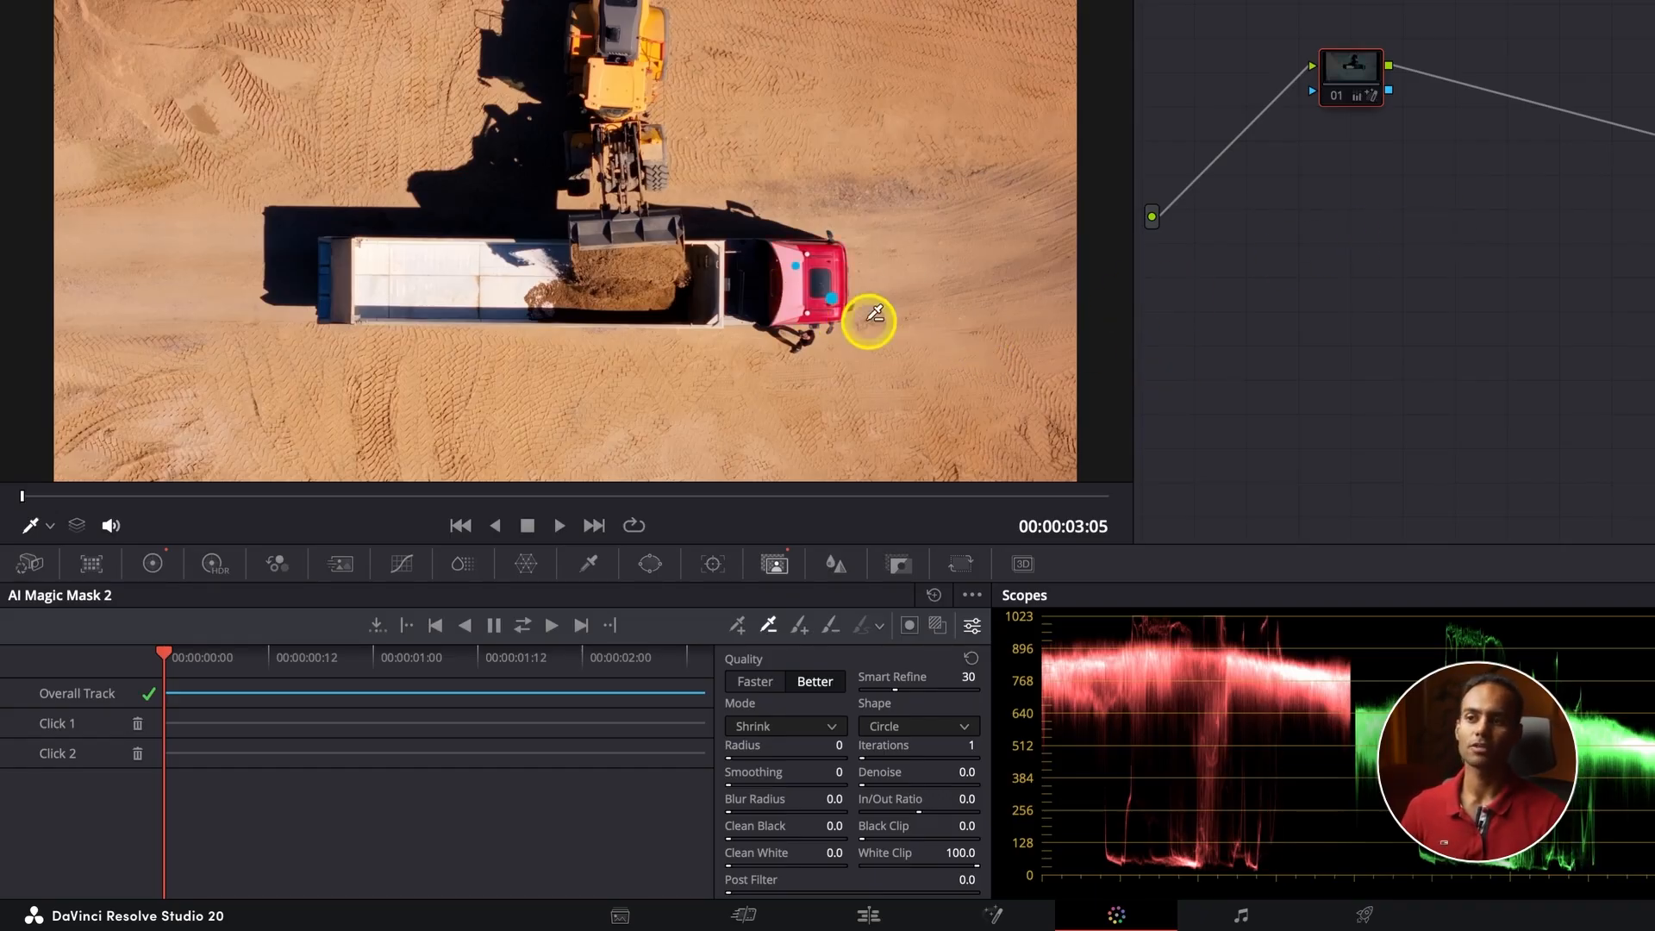
pyautogui.scroll(3, 871, 326)
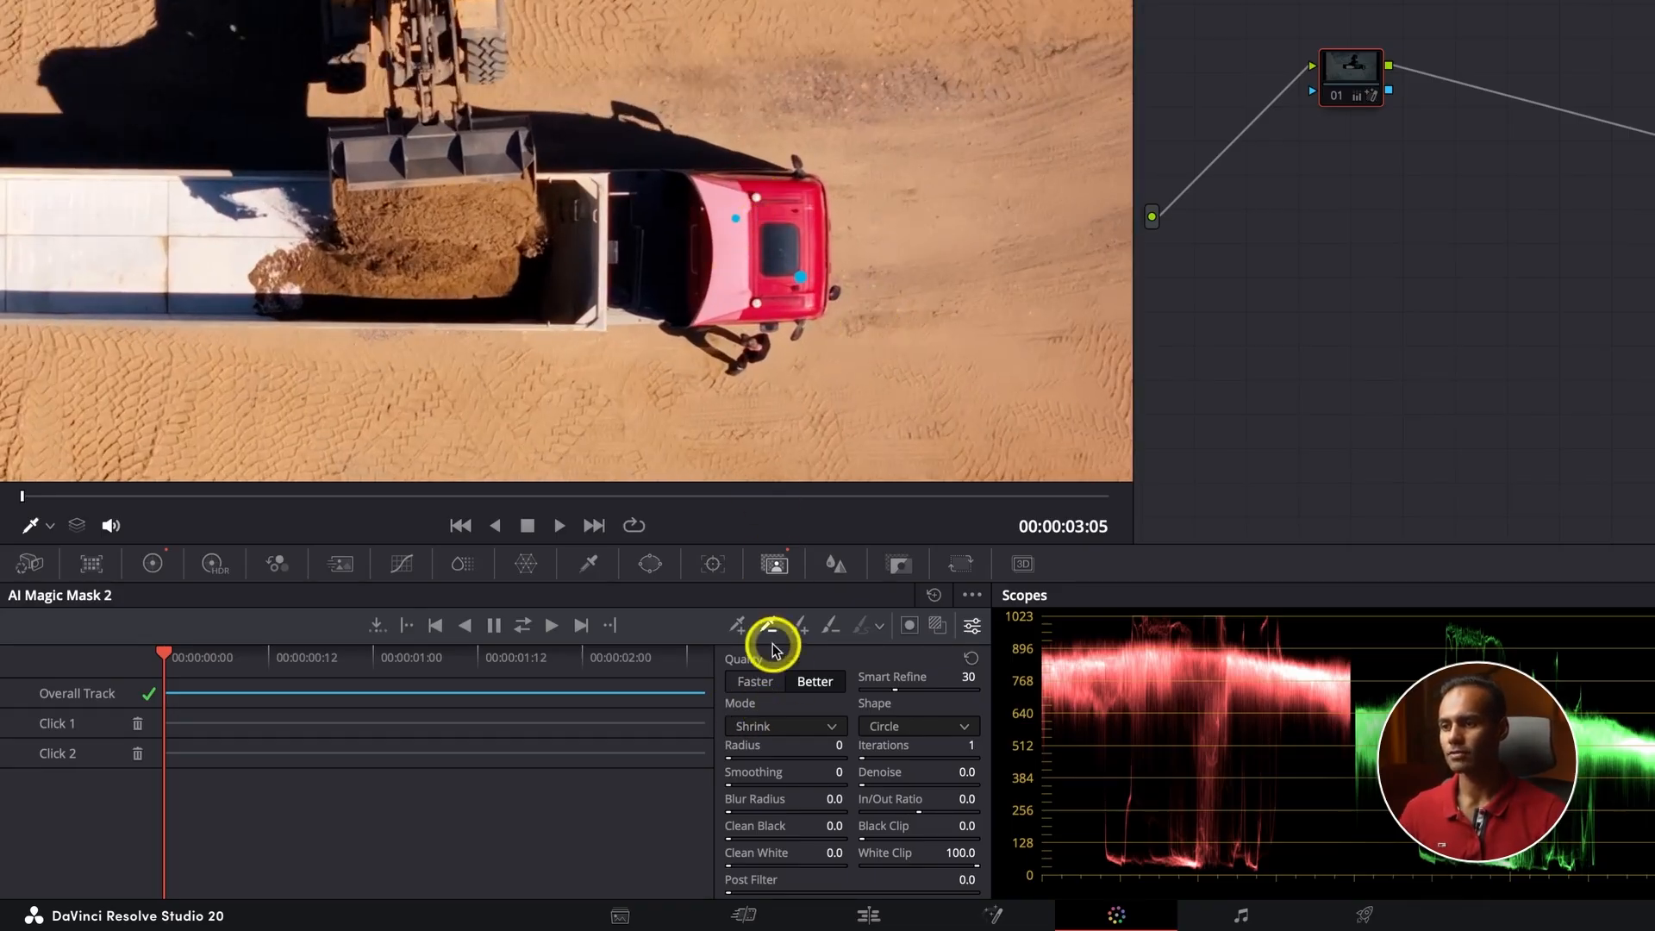
pyautogui.press('super+d')
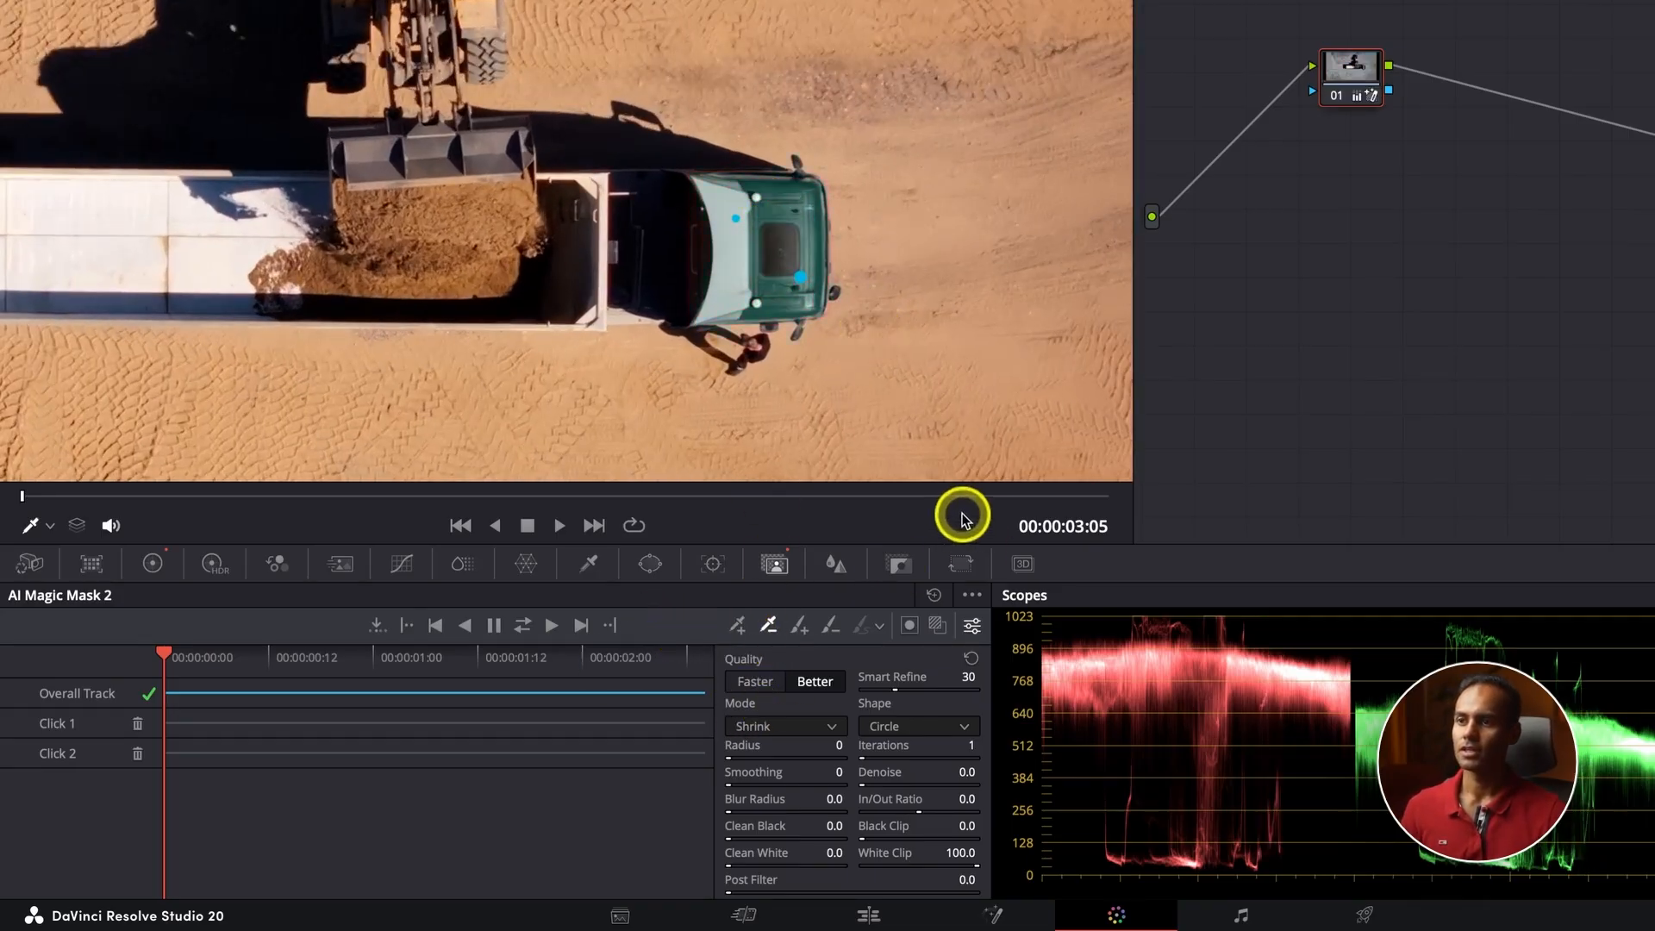
pyautogui.press('super+d')
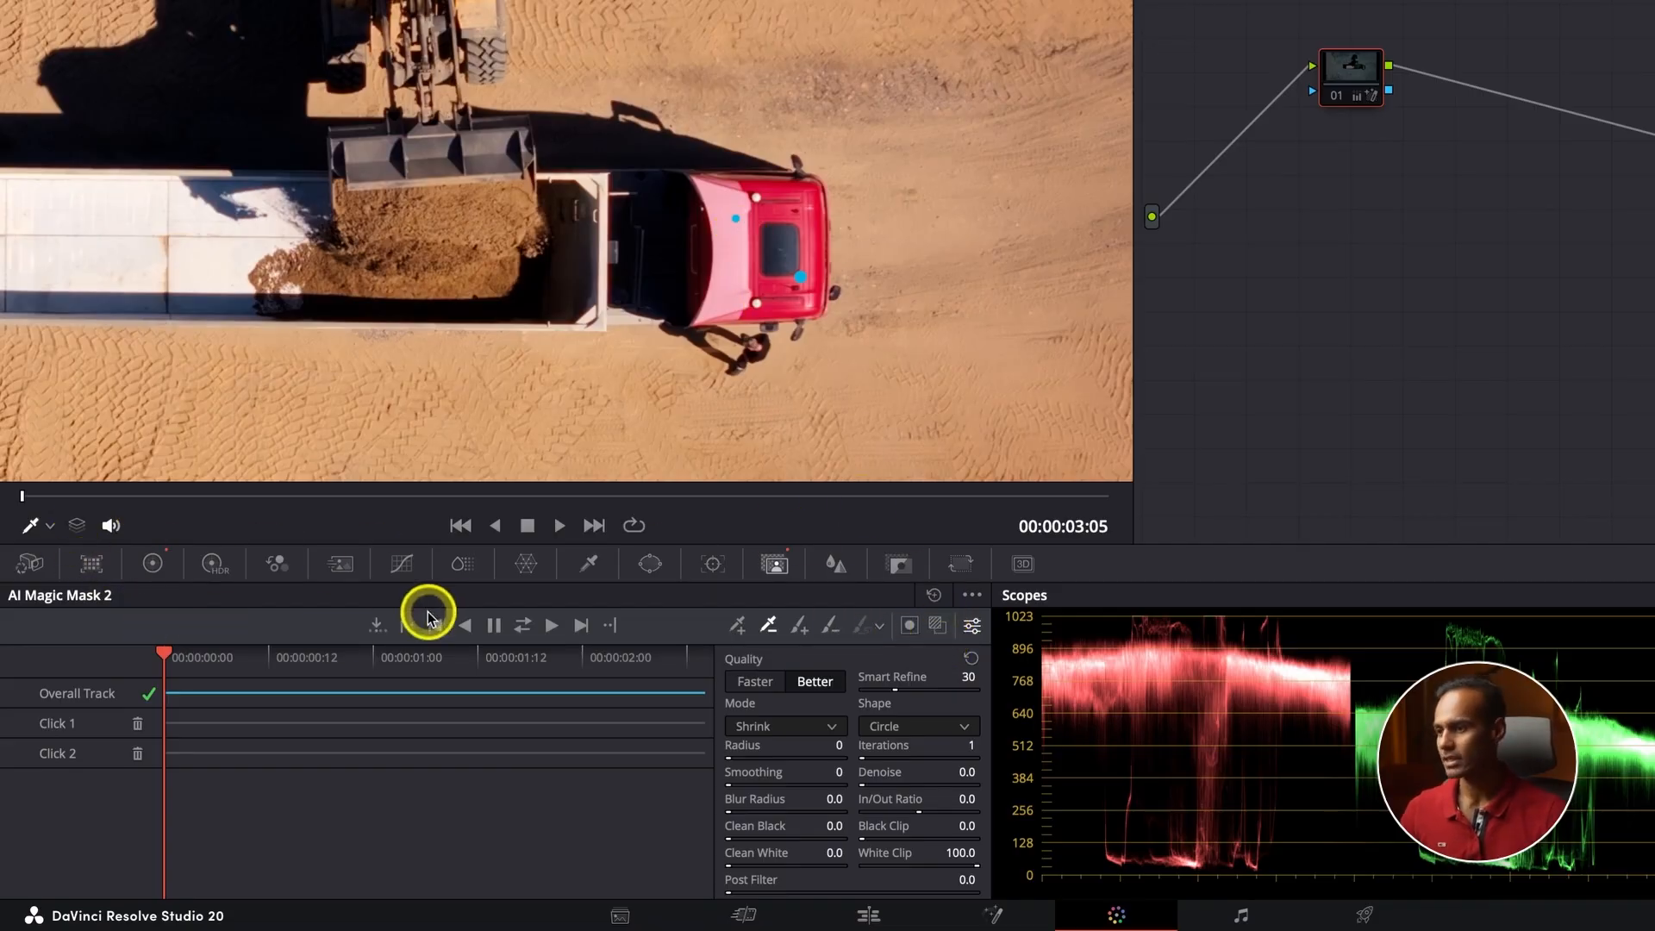
pyautogui.click(162, 569)
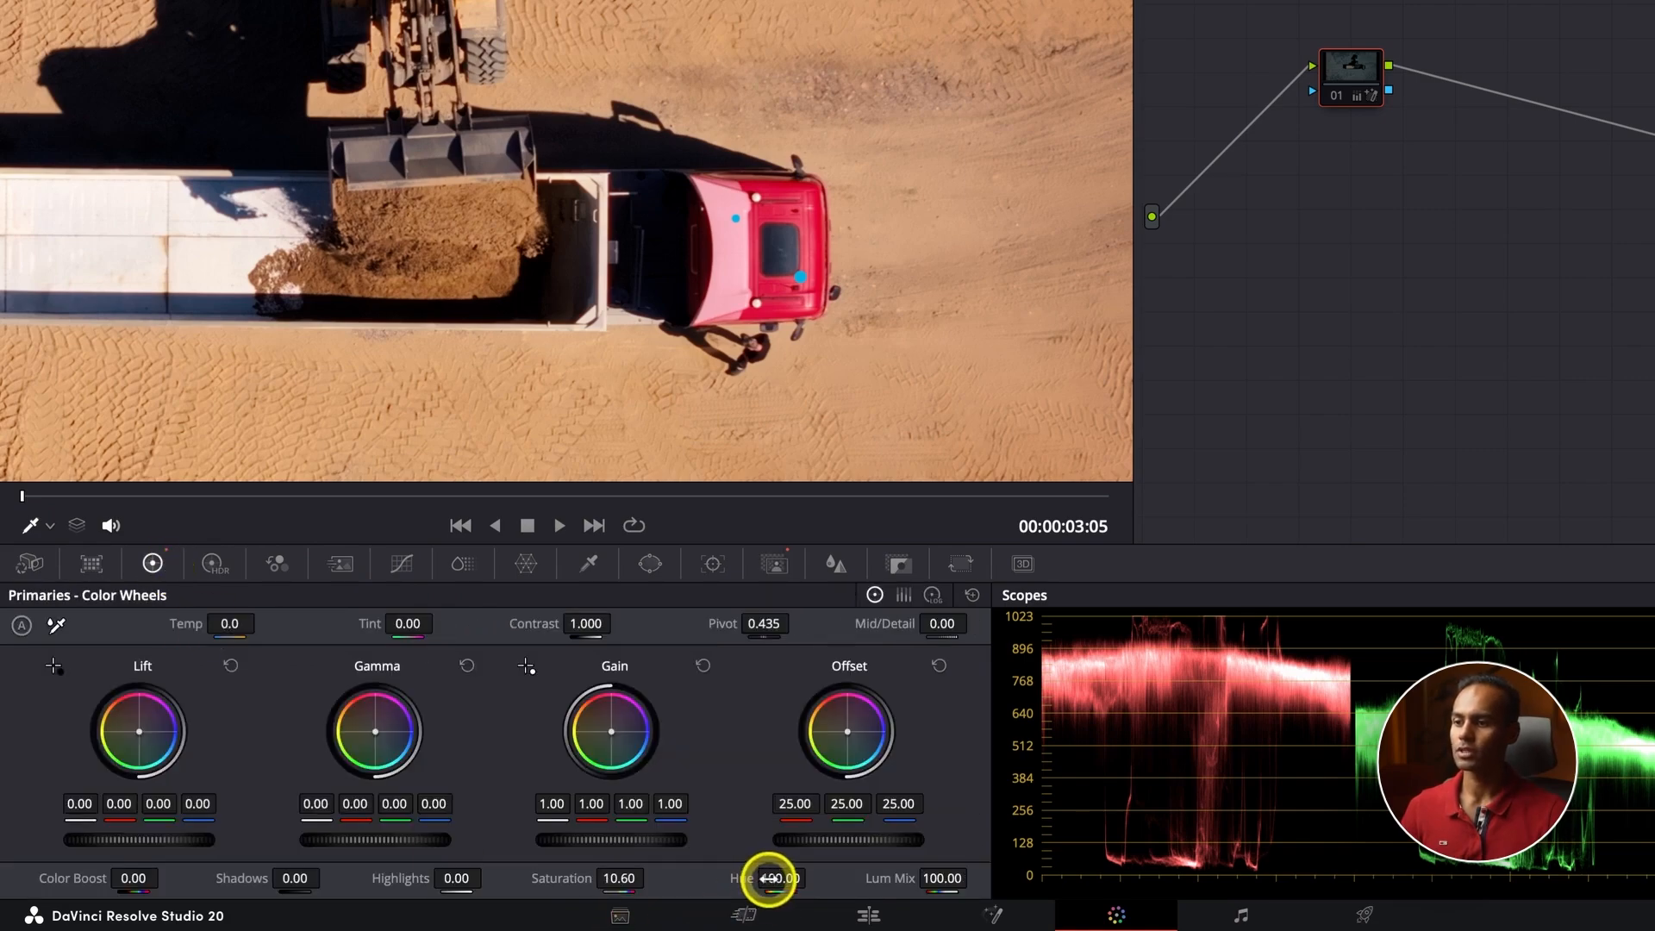
pyautogui.hotkey('ctrl', 'd')
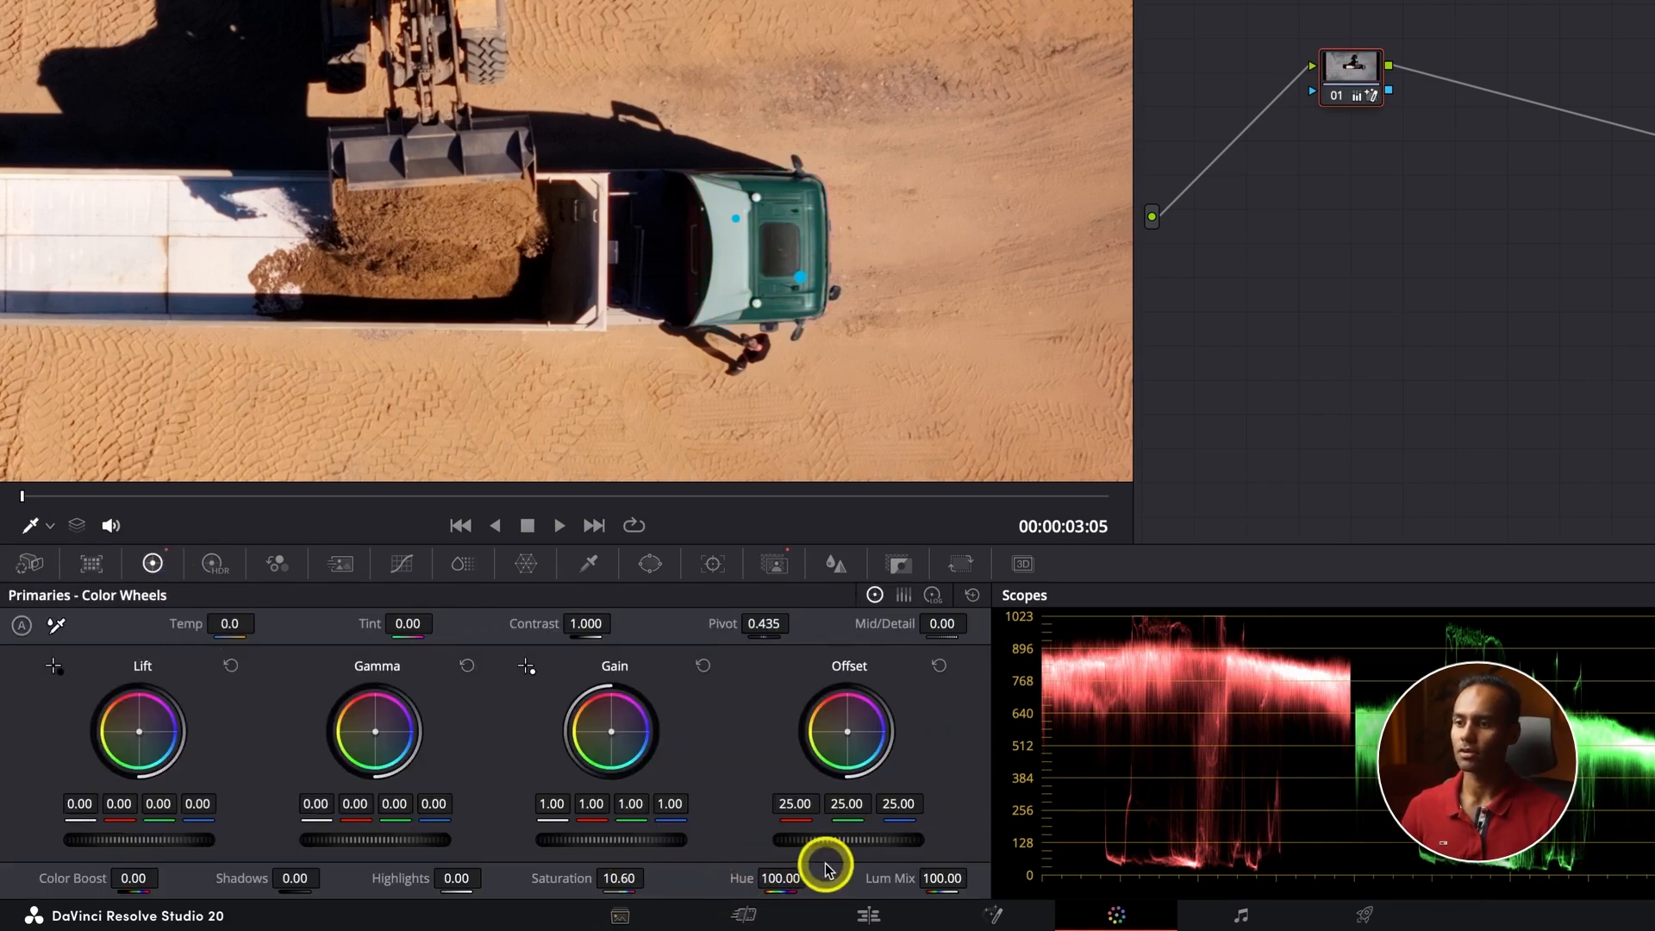
pyautogui.hotkey('ctrl', 'd')
pyautogui.hotkey('ctrl', 'd')
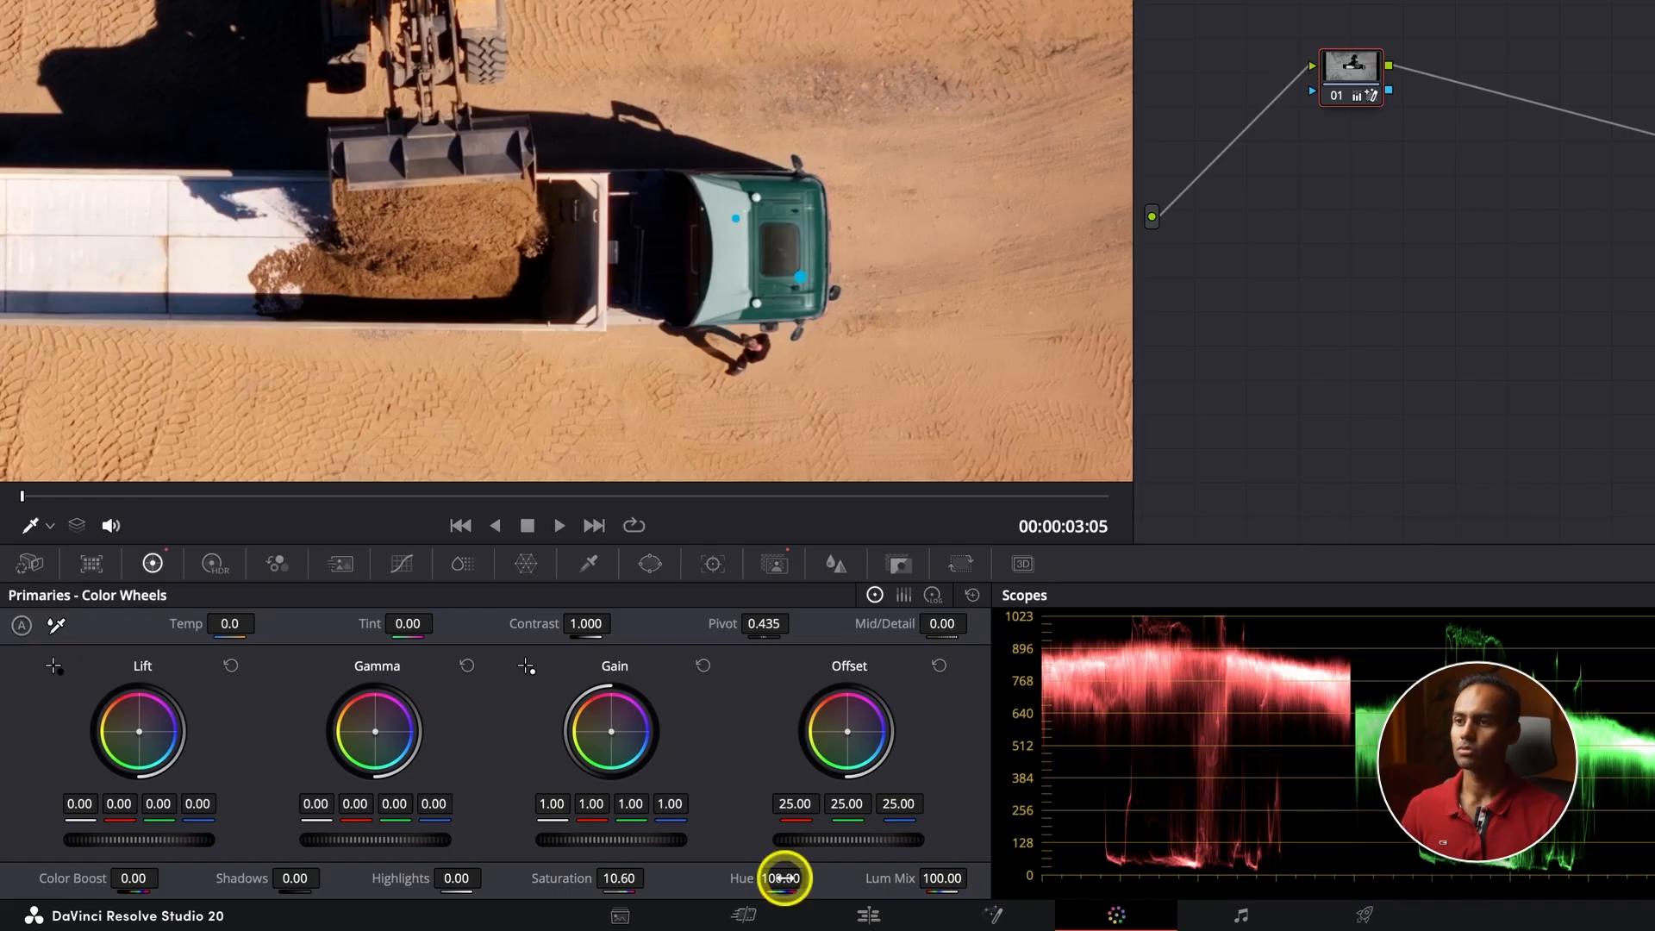
pyautogui.click(460, 525)
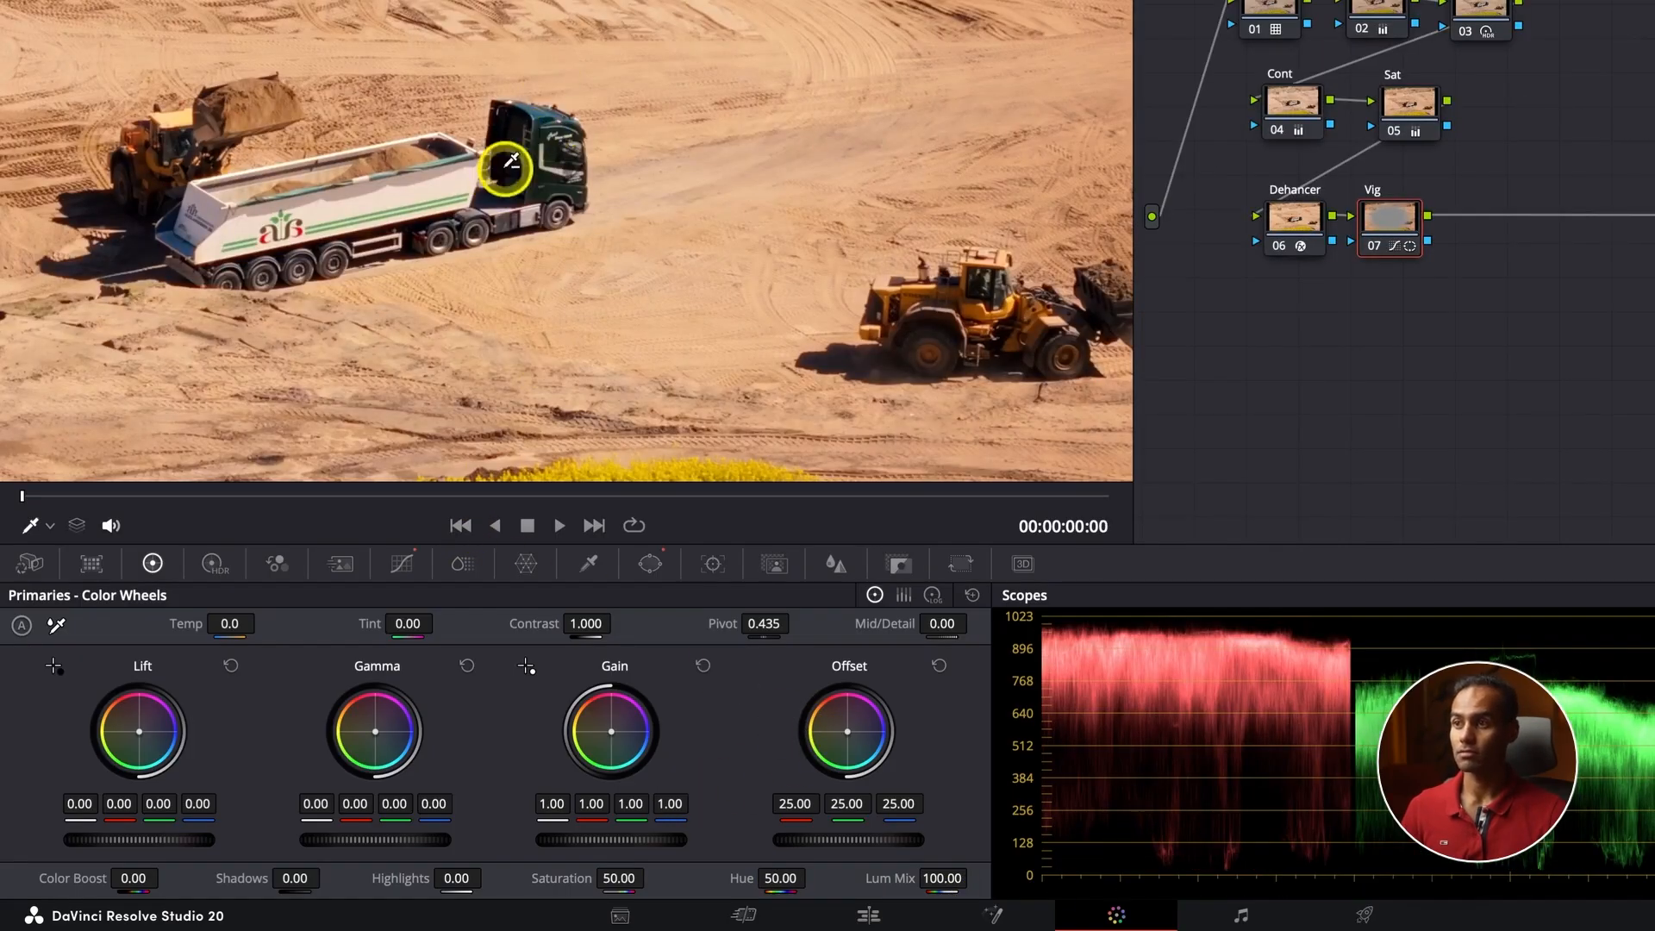
pyautogui.click(598, 526)
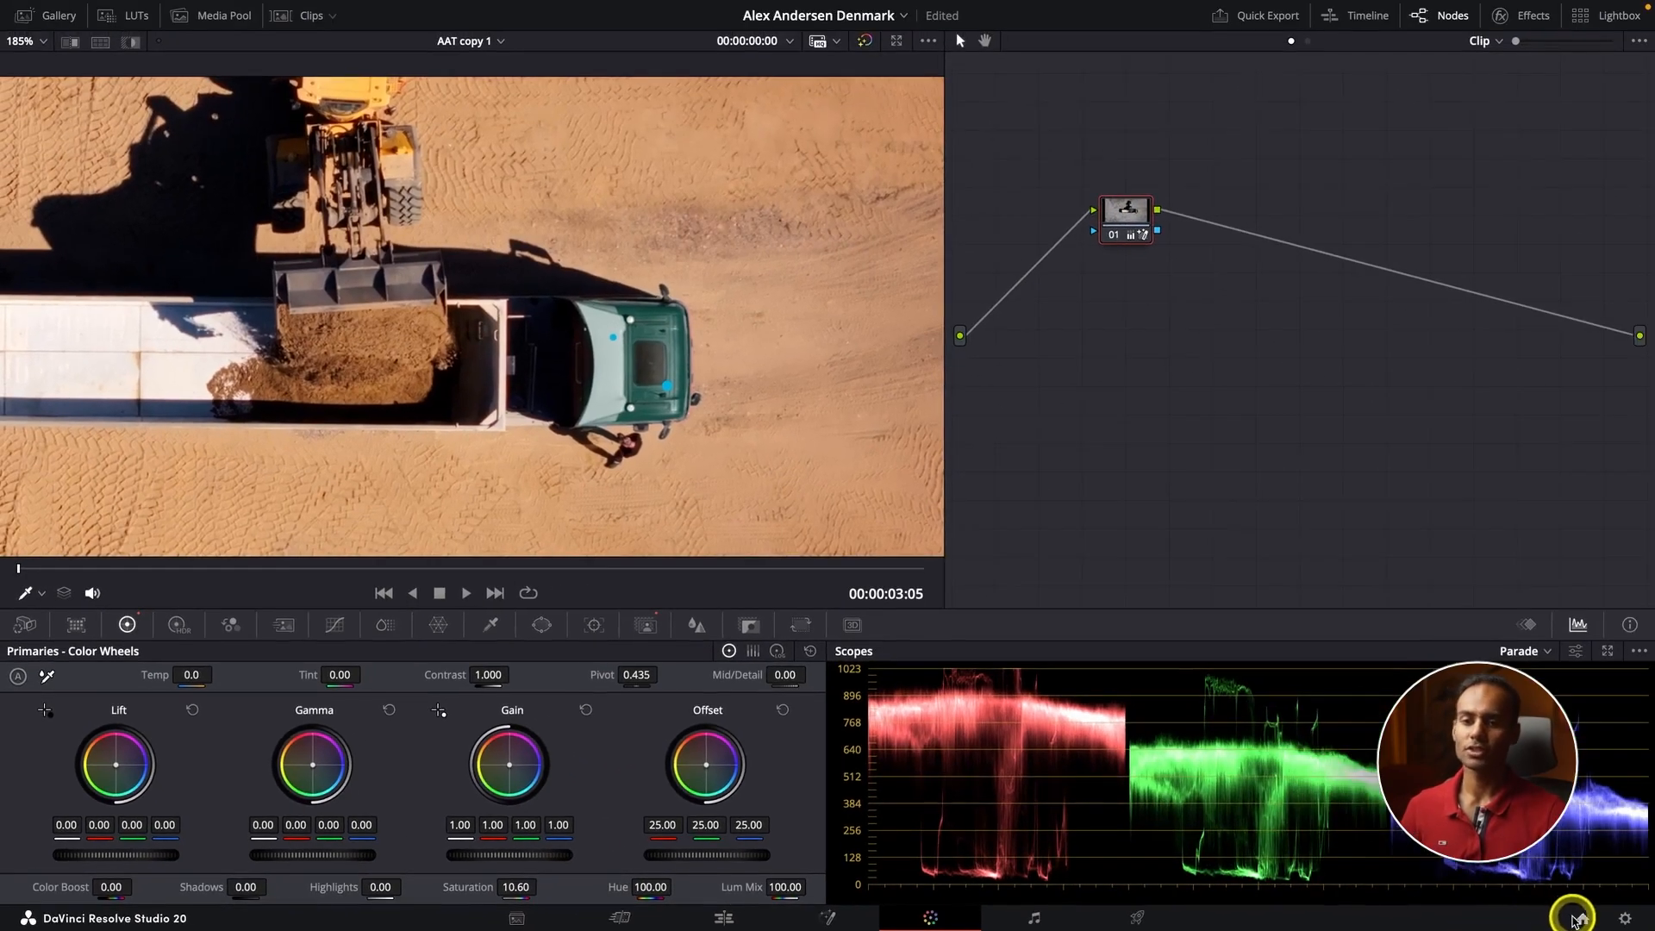
# Return to the DaVinci Resolve 20 Masterclass project.
pyautogui.click(1578, 919)
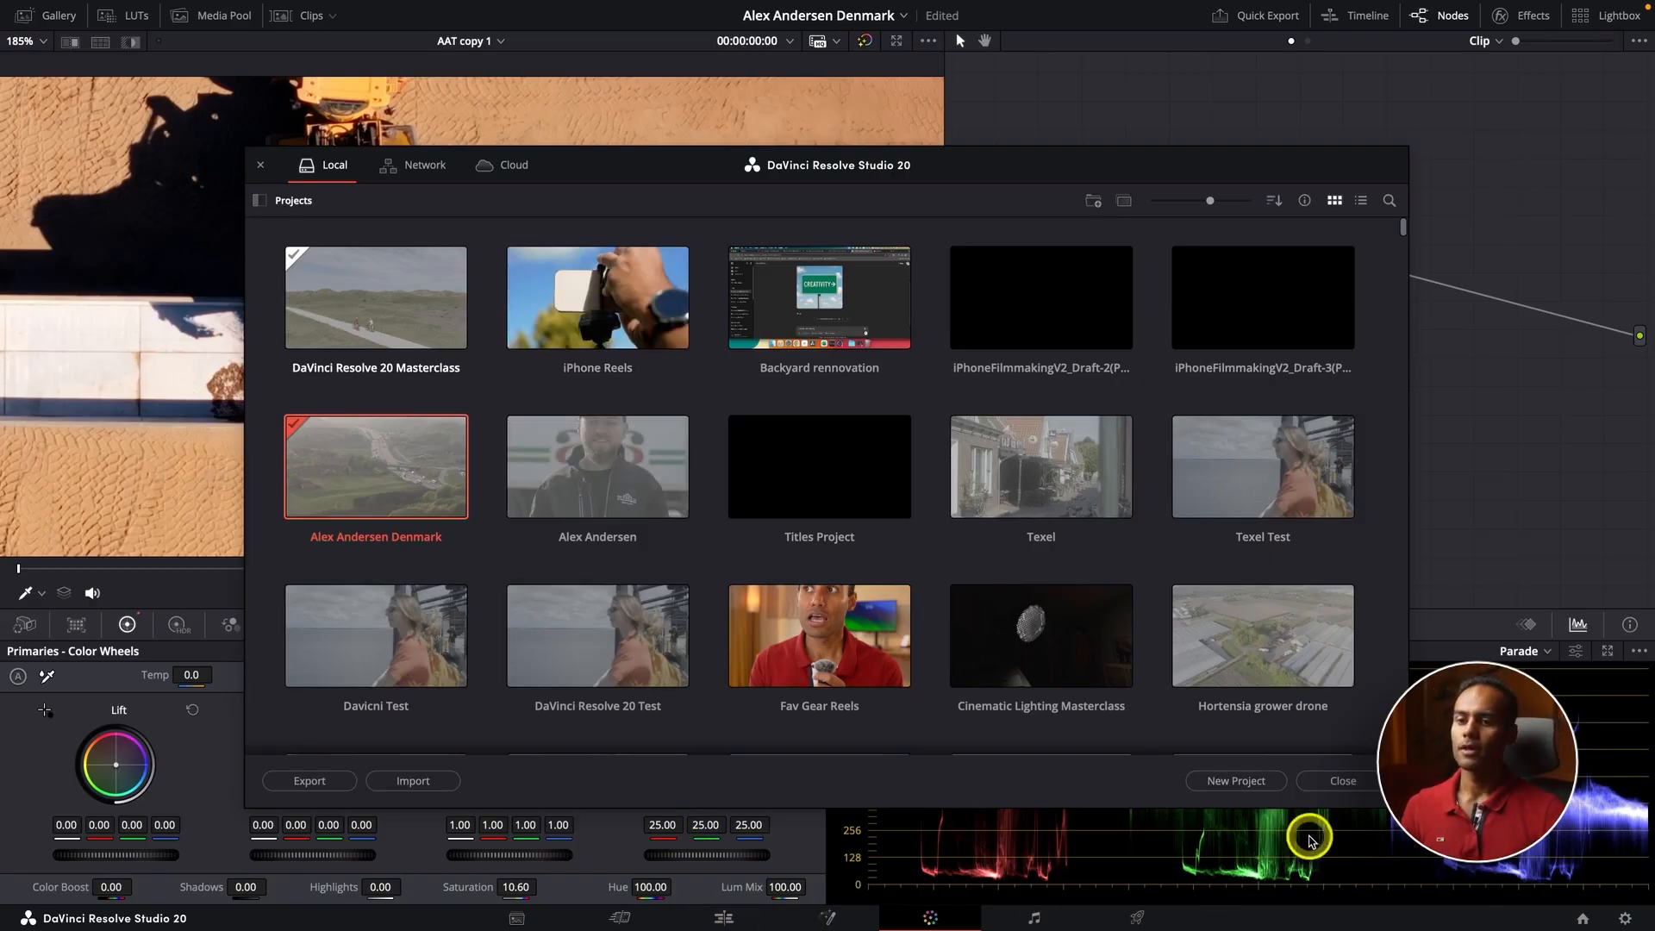
pyautogui.doubleClick(385, 302)
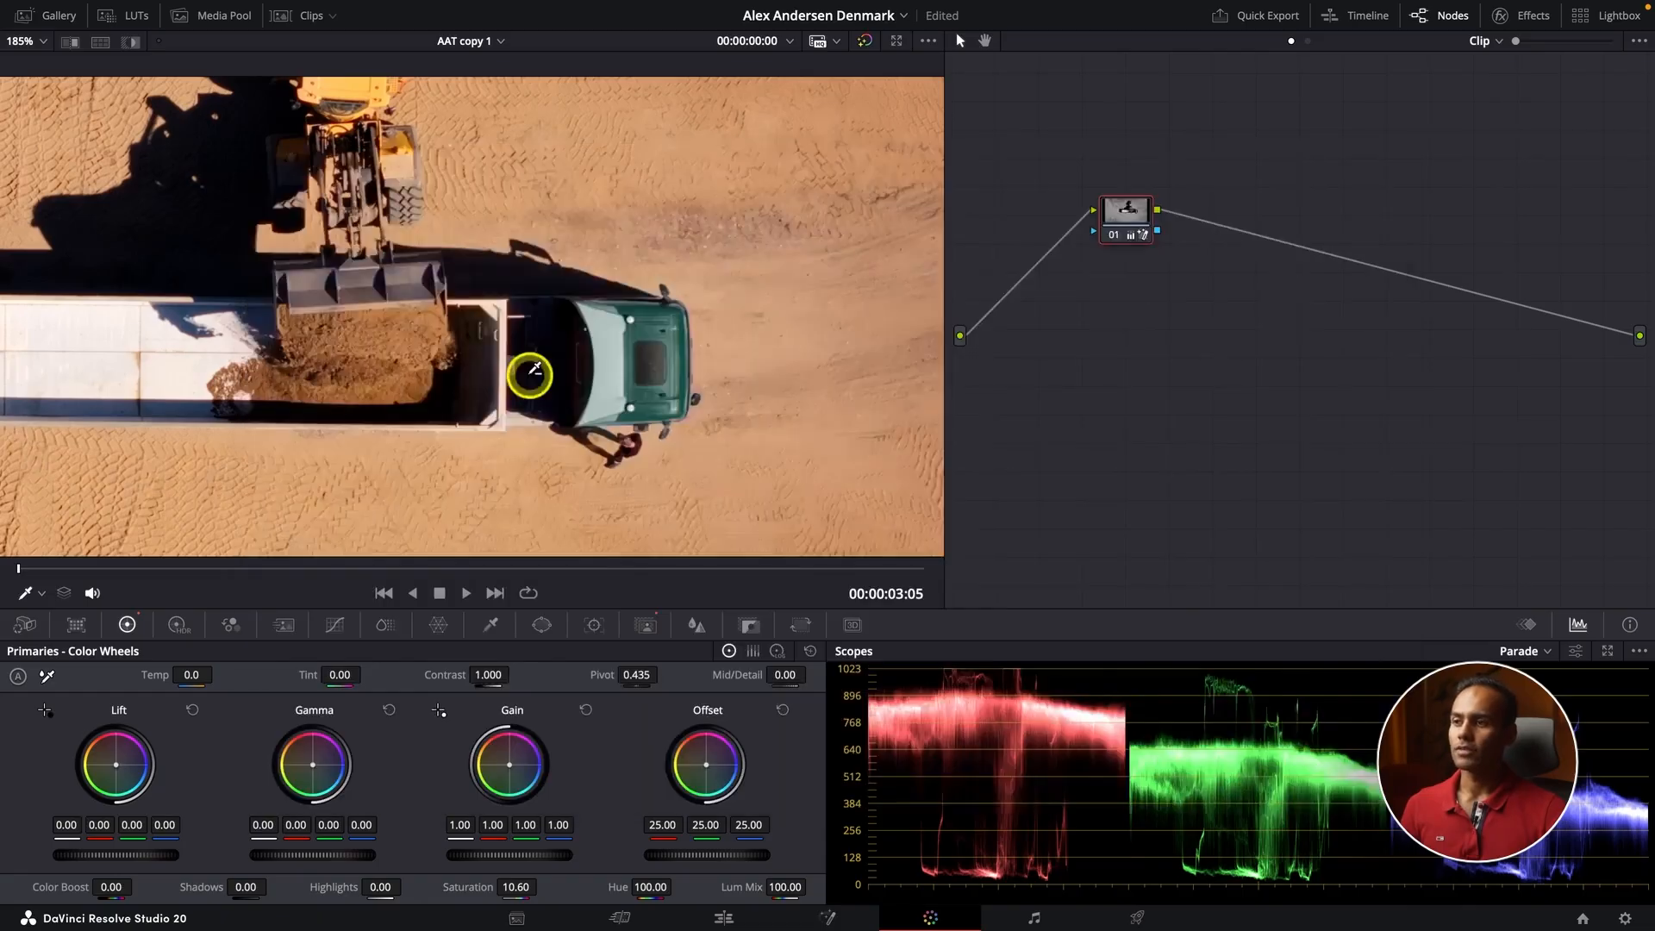
pyautogui.hotkey('shift', 'z')
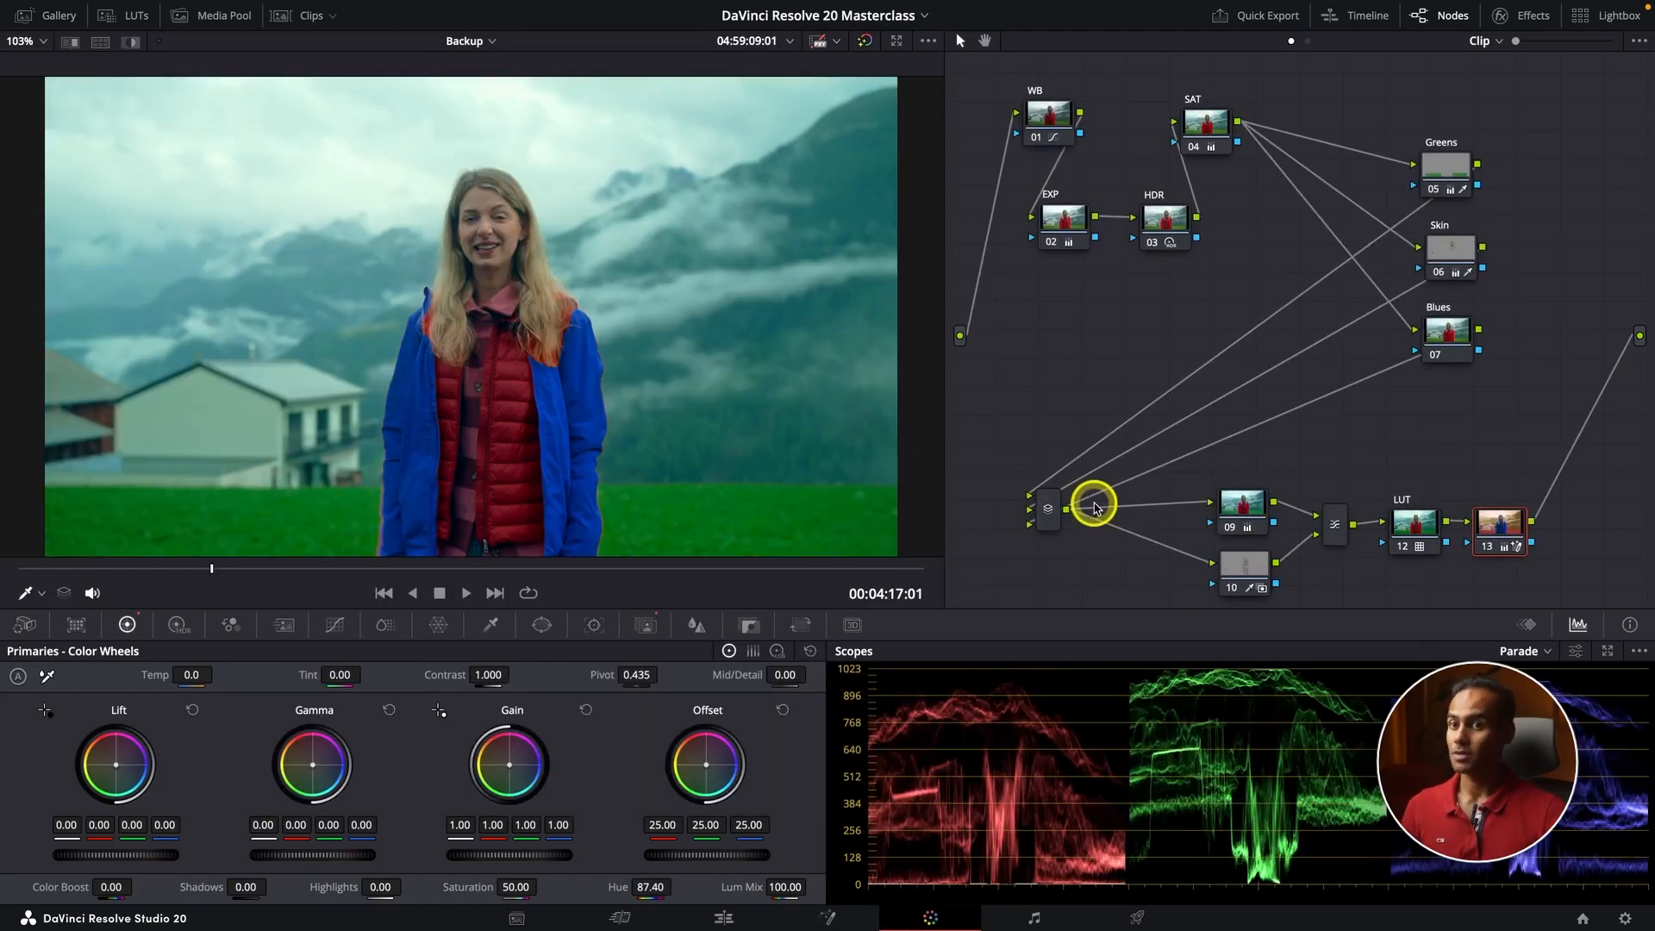
# Switch node 13's Magic Mask quality to Better and inspect the jacket edges at the first frame.
pyautogui.click(746, 625)
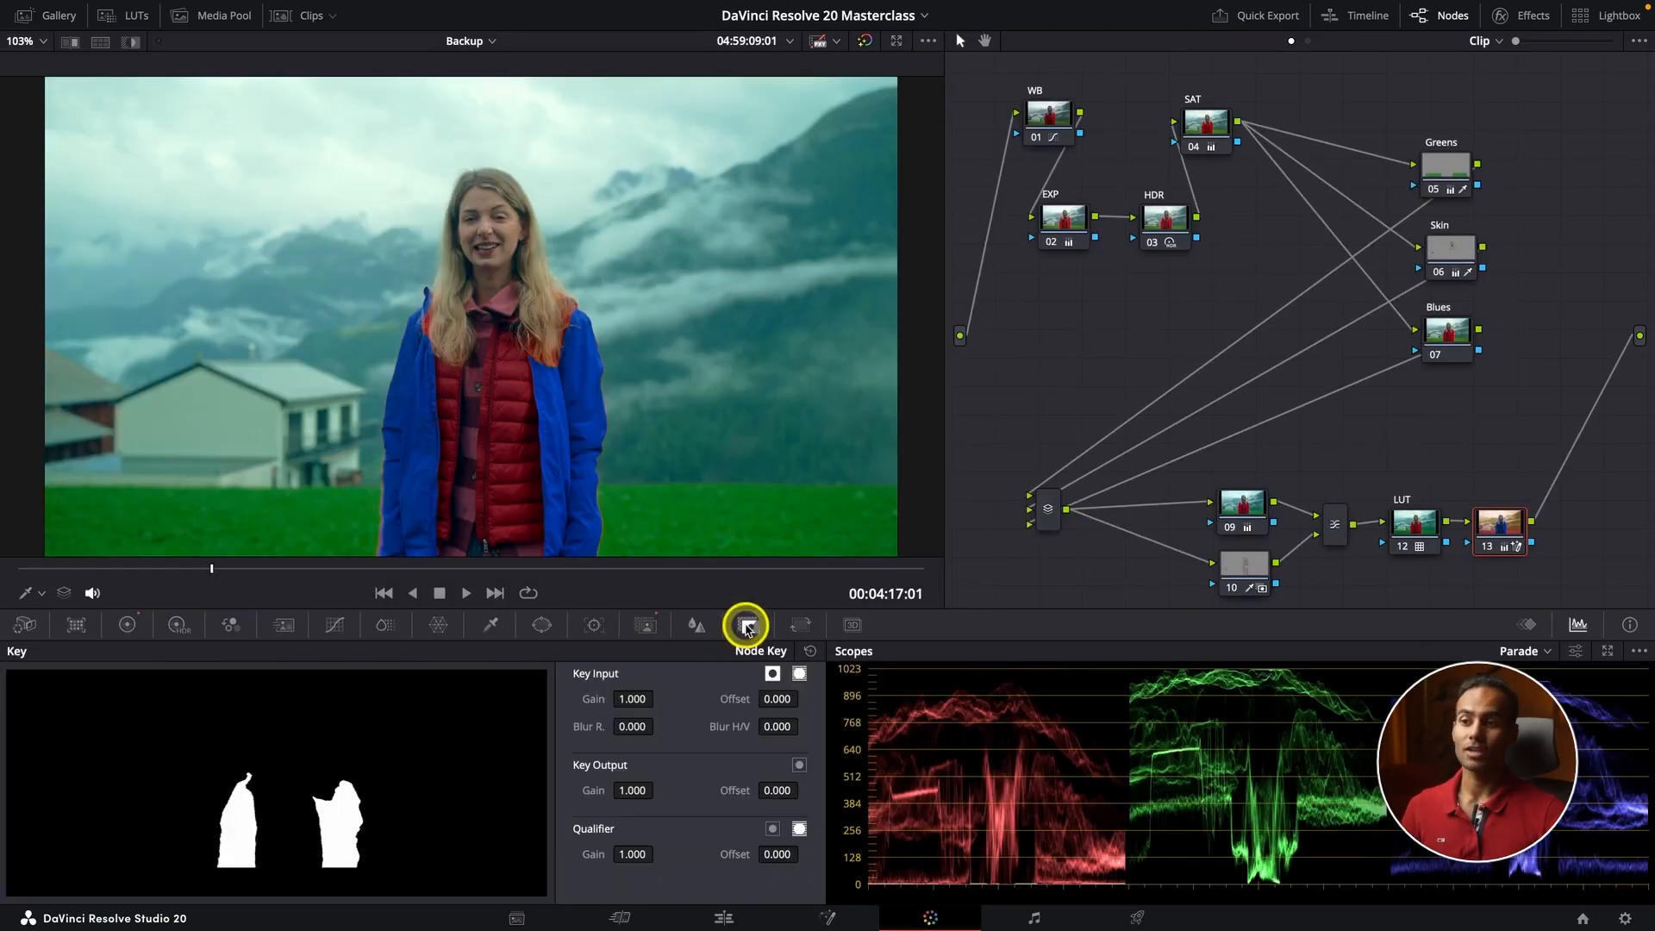
pyautogui.click(647, 627)
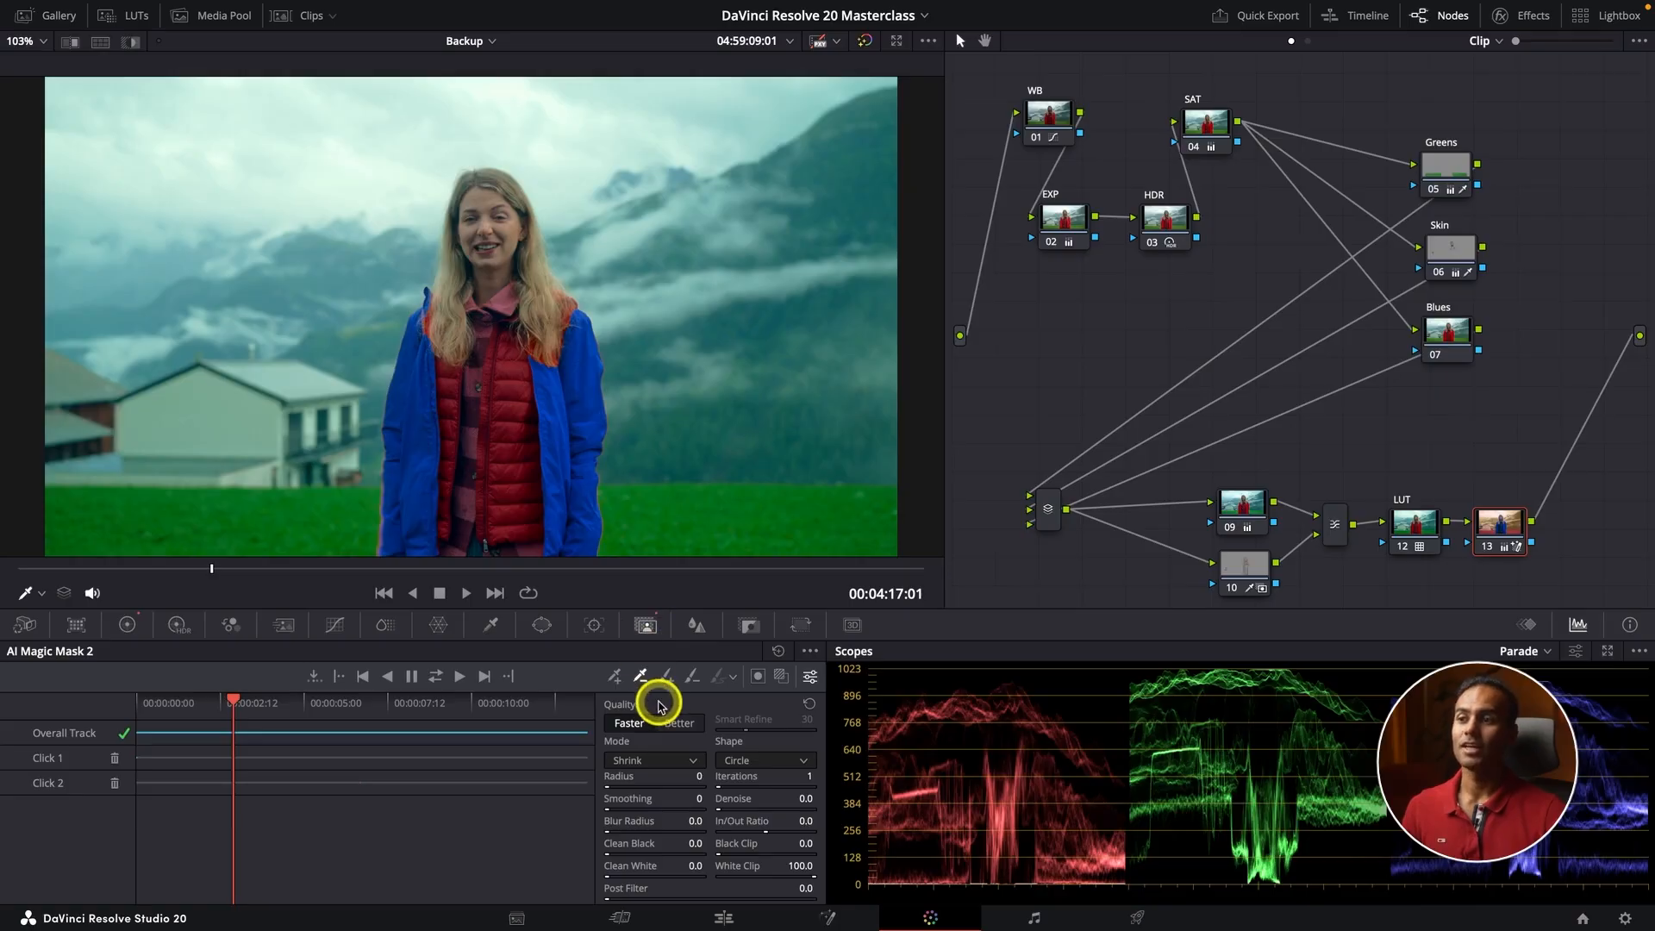
pyautogui.click(679, 724)
pyautogui.scroll(10, 601, 341)
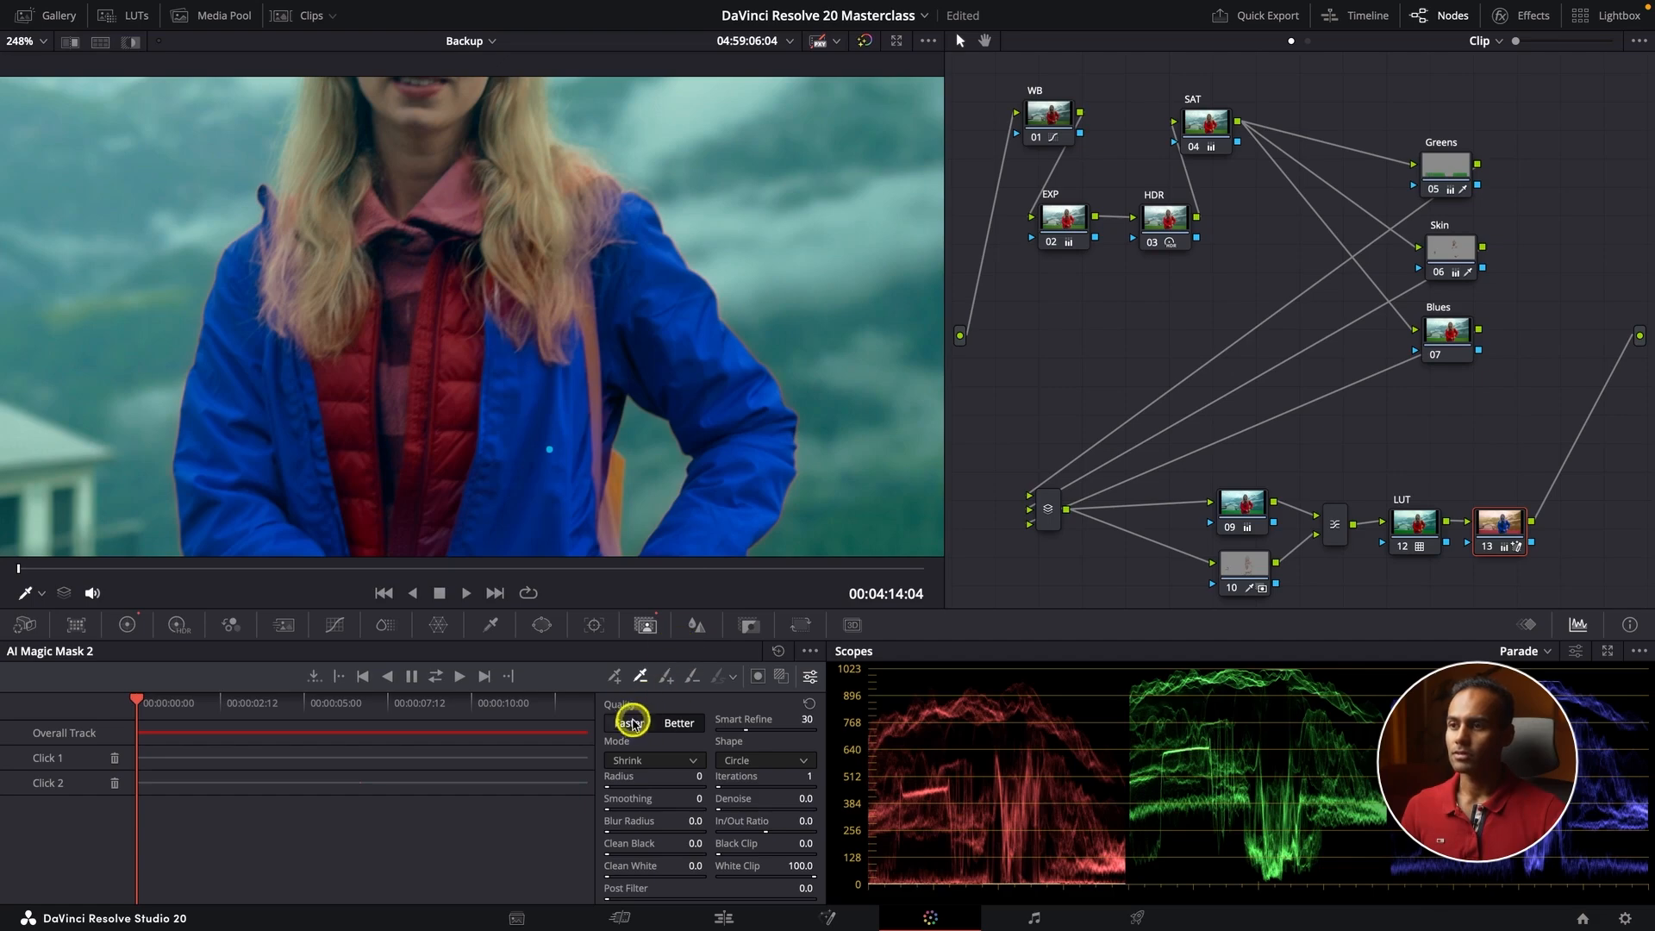
pyautogui.click(629, 723)
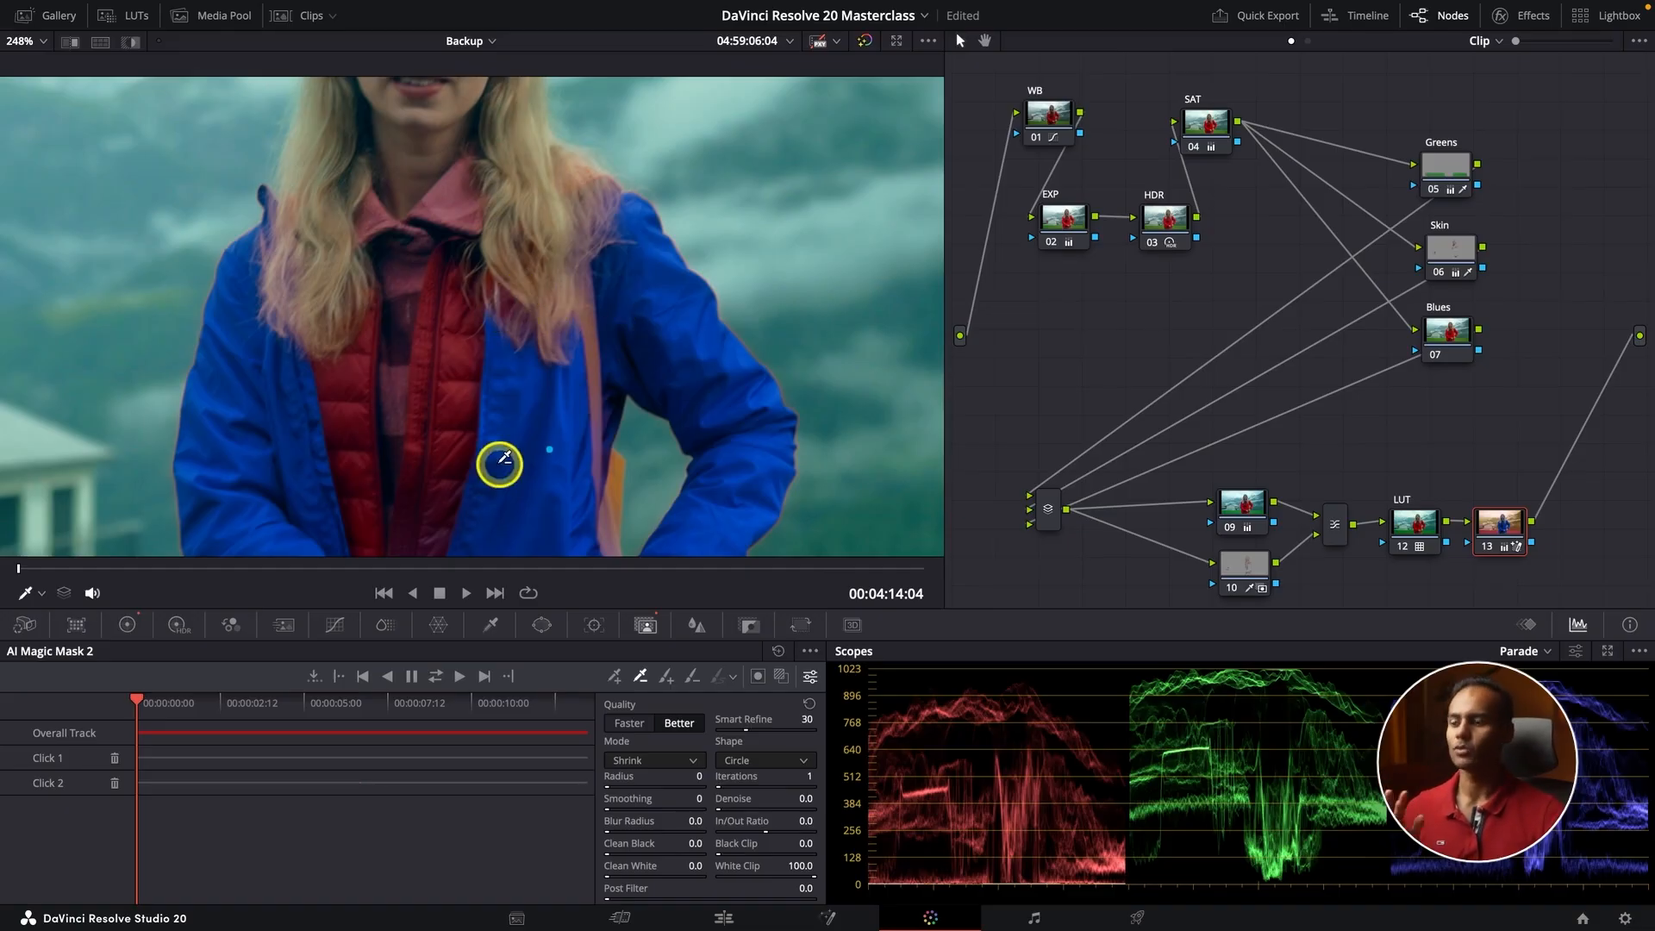
pyautogui.hotkey('shift', 'z')
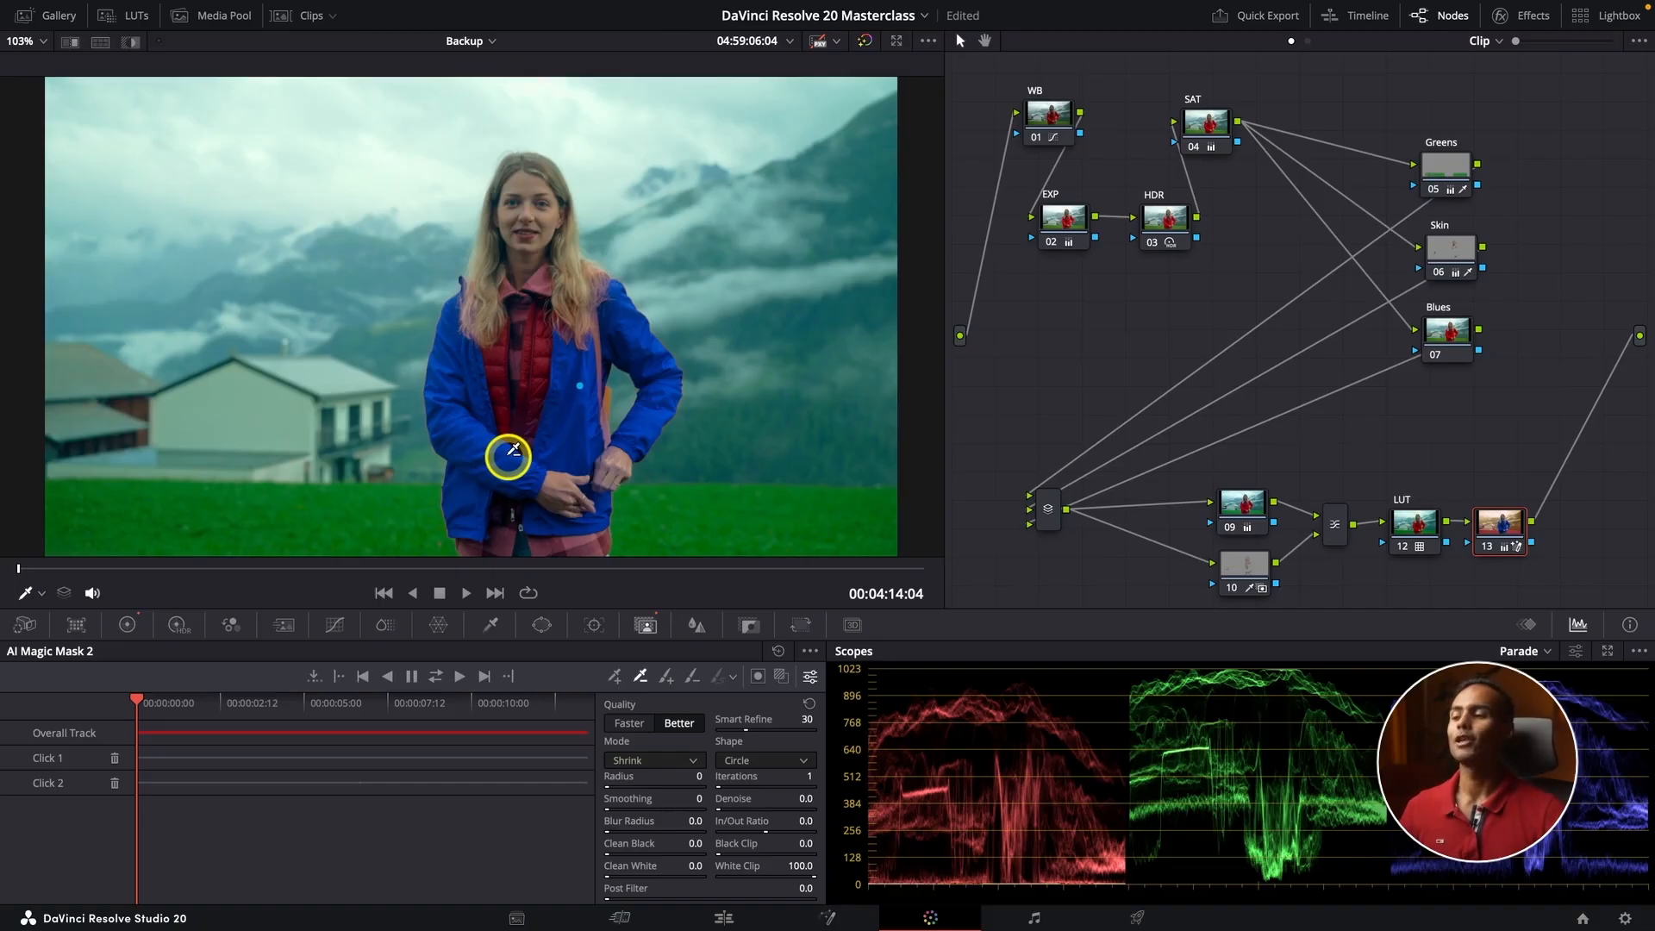